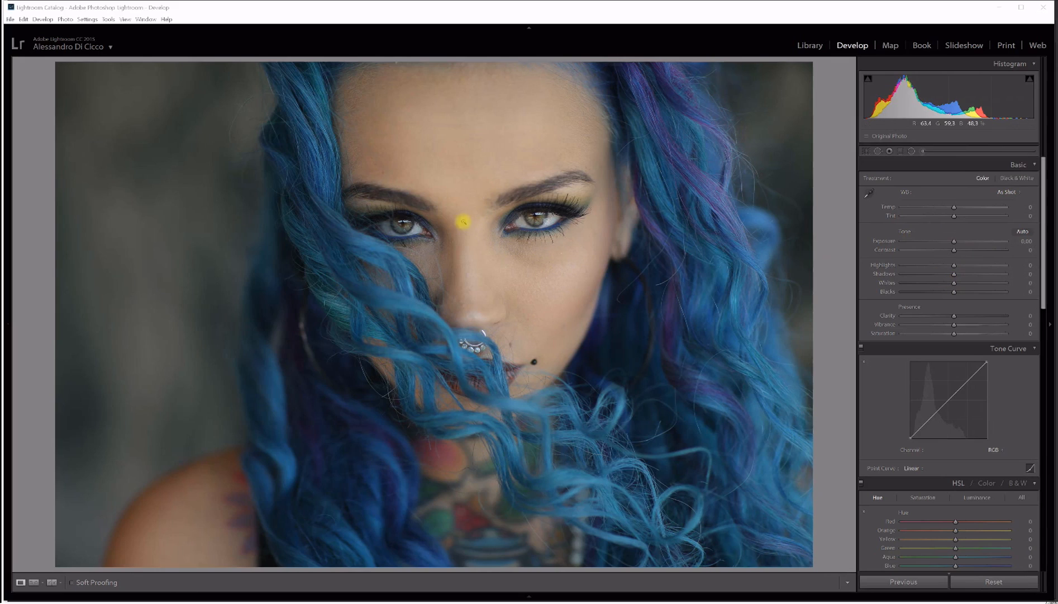
# Cool the portrait's white balance by setting Temp to -8 and Tint to +4
pyautogui.click(504, 210)
pyautogui.moveTo(530, 284); pyautogui.dragTo(534, 167)
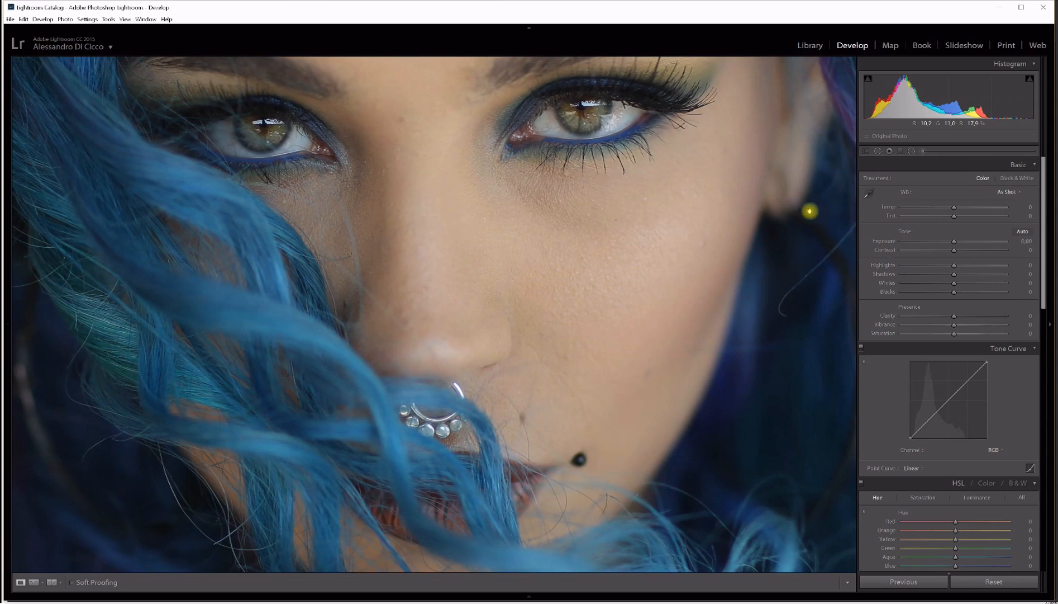
pyautogui.moveTo(639, 267); pyautogui.dragTo(629, 244)
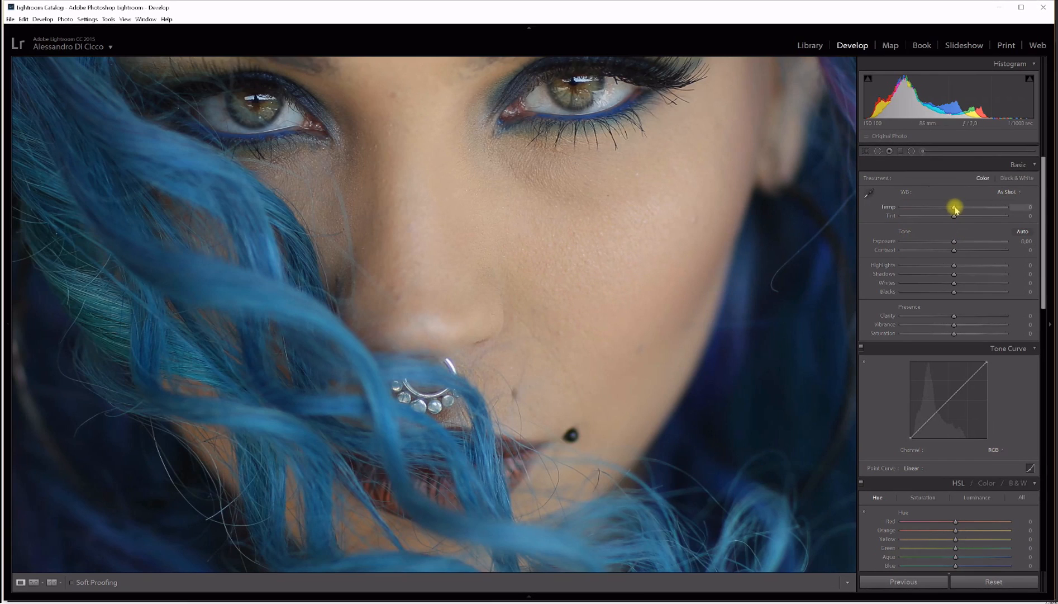
pyautogui.moveTo(956, 210); pyautogui.dragTo(951, 208)
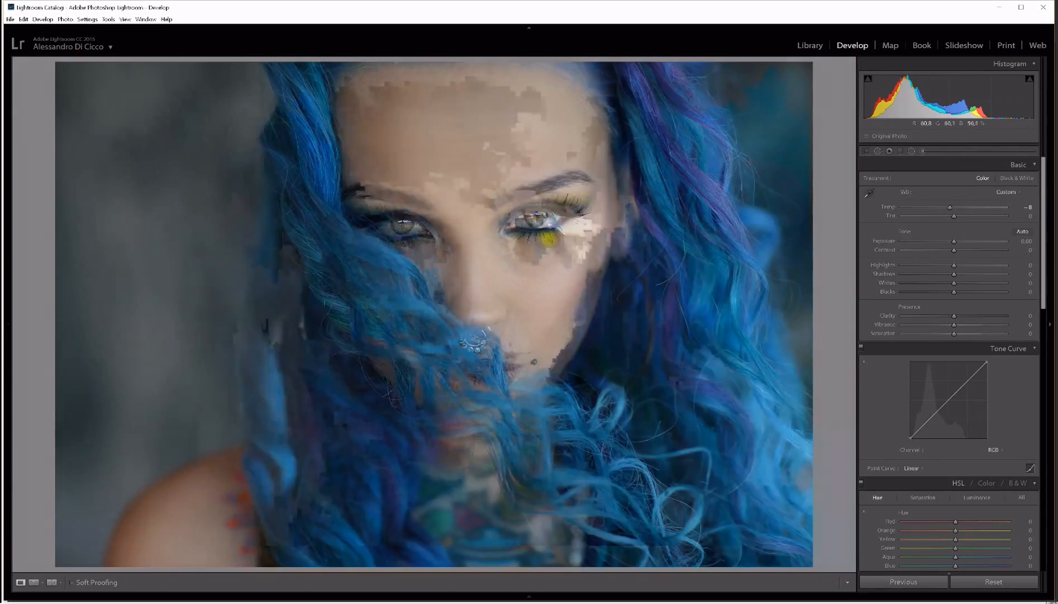
pyautogui.moveTo(554, 246); pyautogui.dragTo(618, 193)
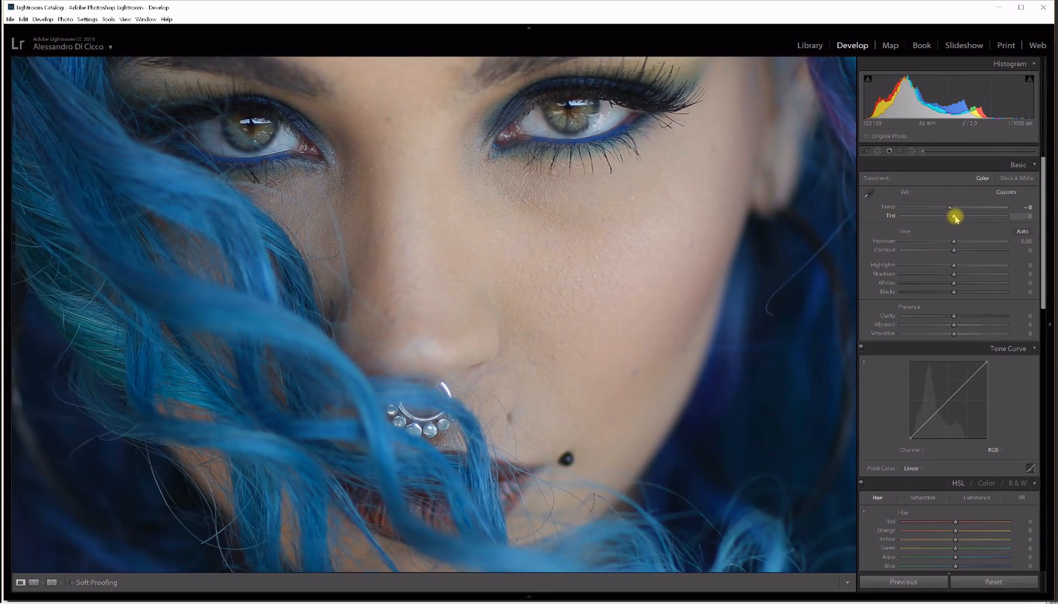
pyautogui.moveTo(957, 218); pyautogui.dragTo(955, 216)
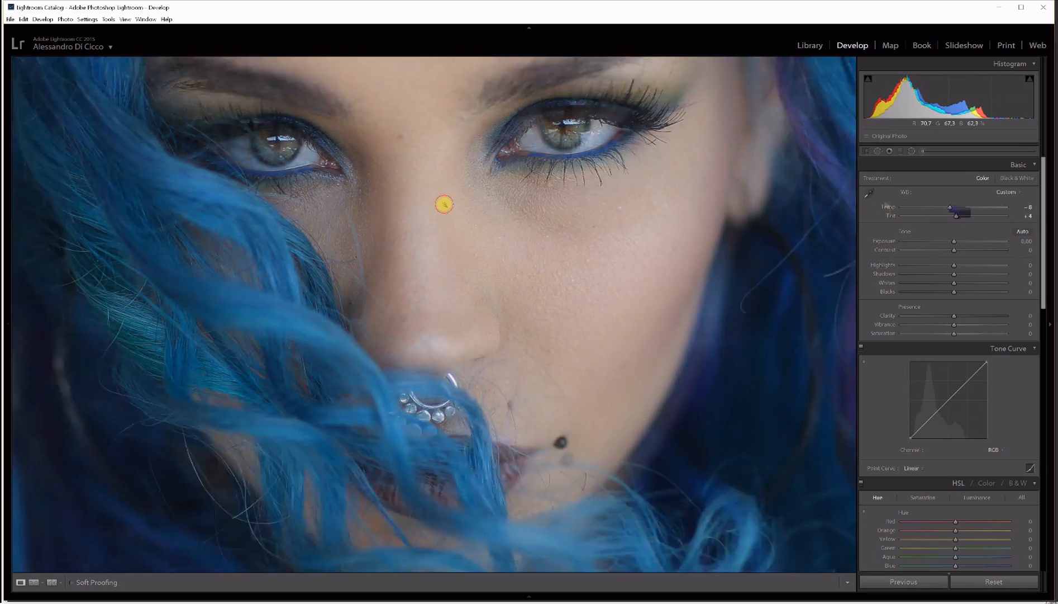
pyautogui.click(445, 204)
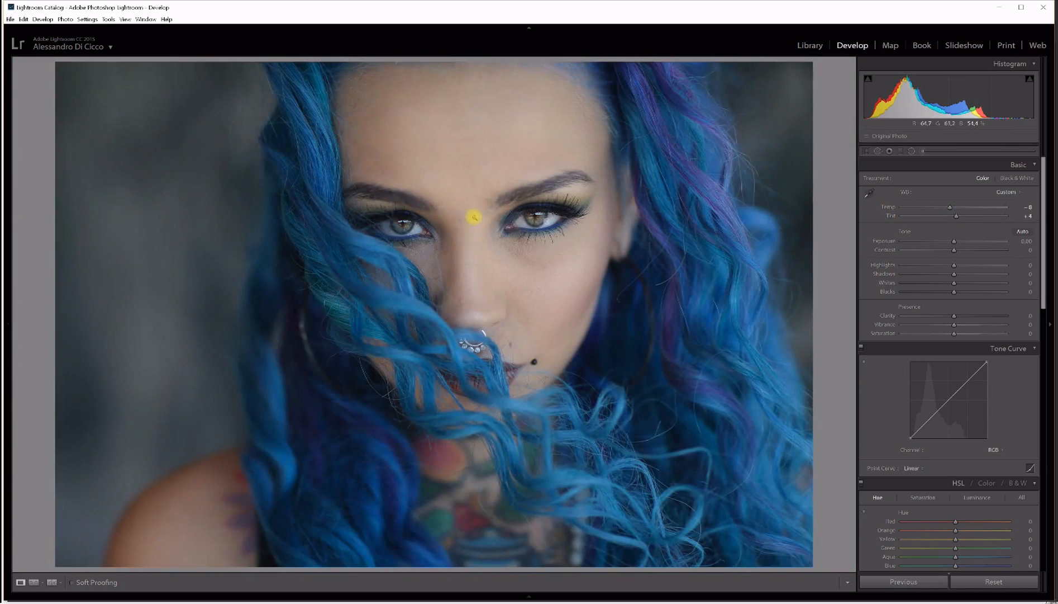
# Compare the skin tones around the eyes and nose in close-up and in the full portrait
pyautogui.click(519, 230)
pyautogui.moveTo(519, 230); pyautogui.dragTo(537, 205)
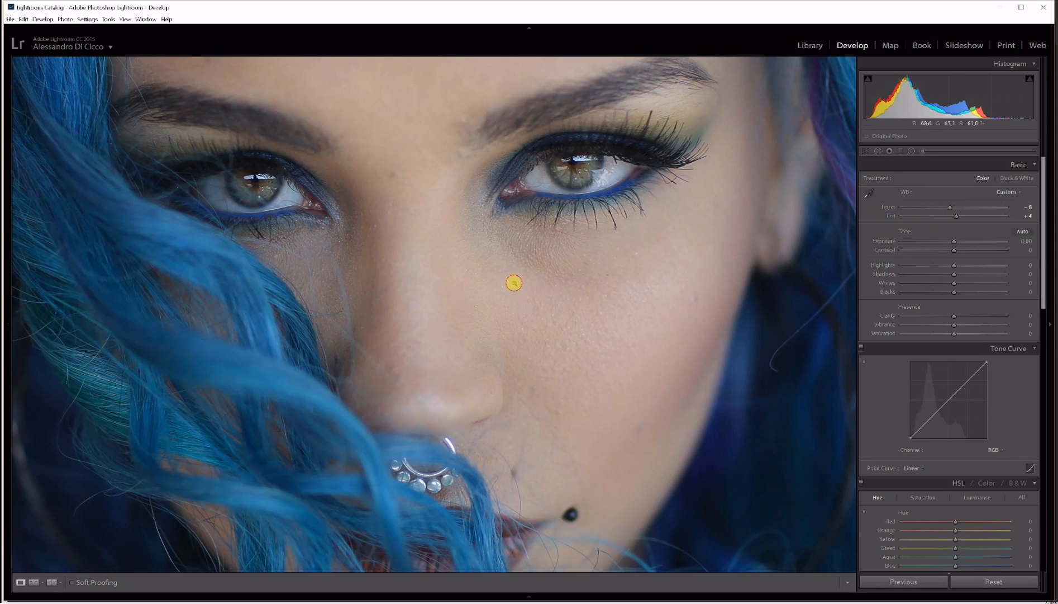
pyautogui.click(514, 283)
pyautogui.click(518, 258)
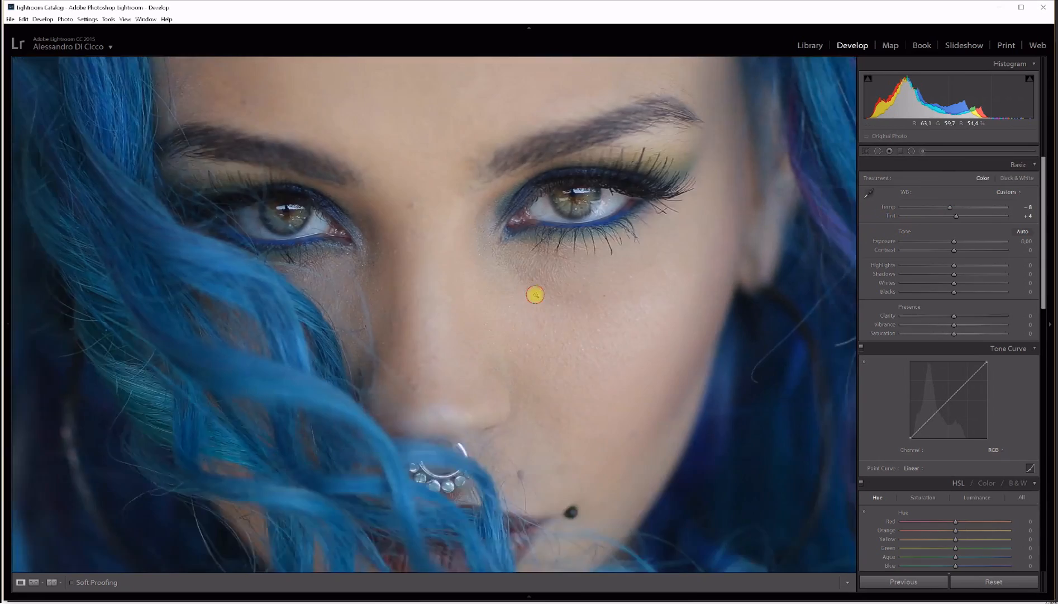
pyautogui.click(535, 292)
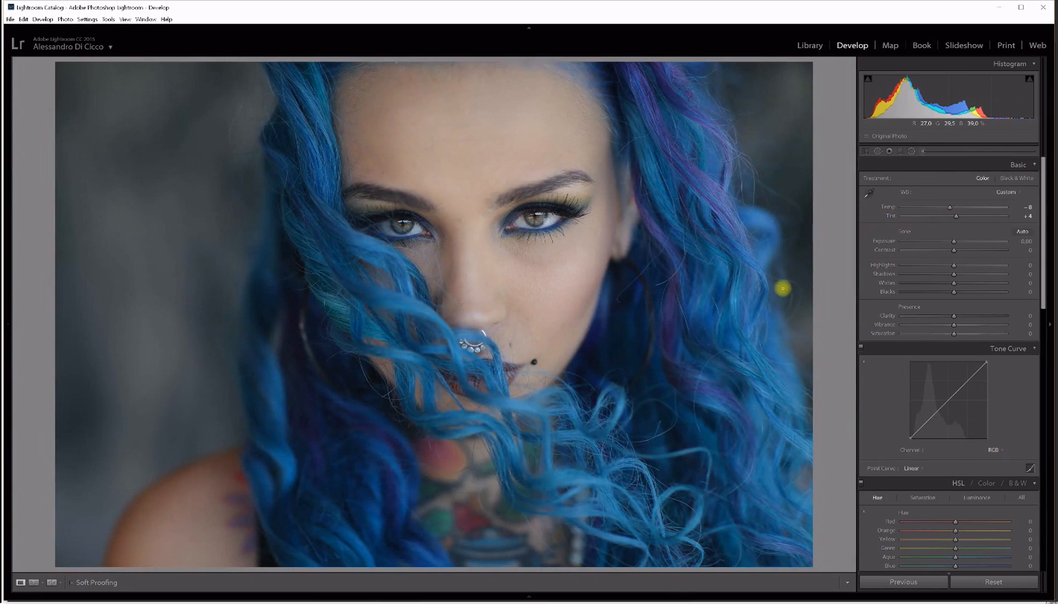
pyautogui.click(513, 237)
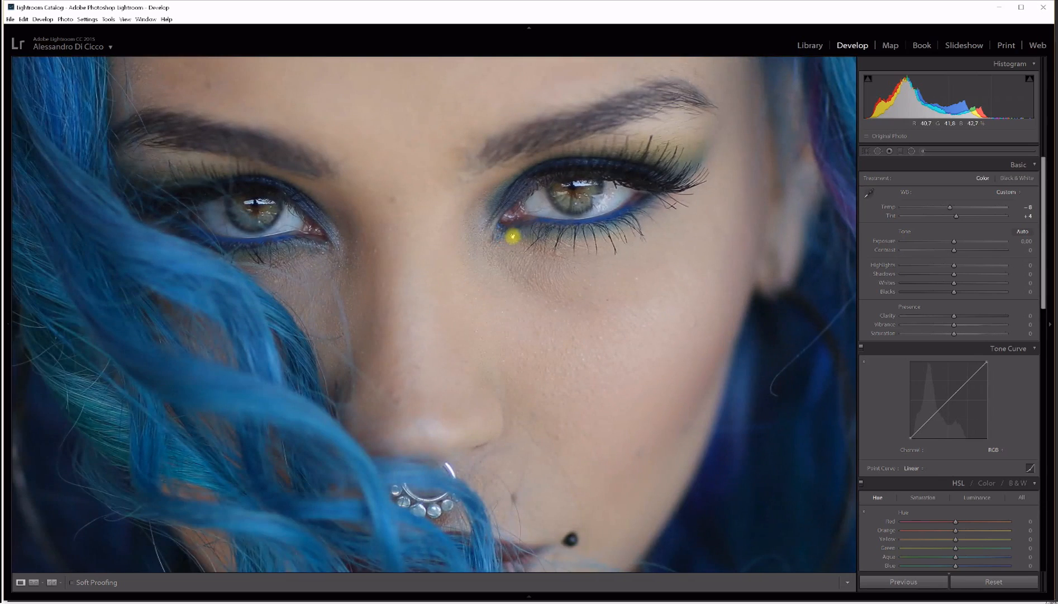
pyautogui.moveTo(512, 237); pyautogui.dragTo(519, 258)
pyautogui.click(520, 257)
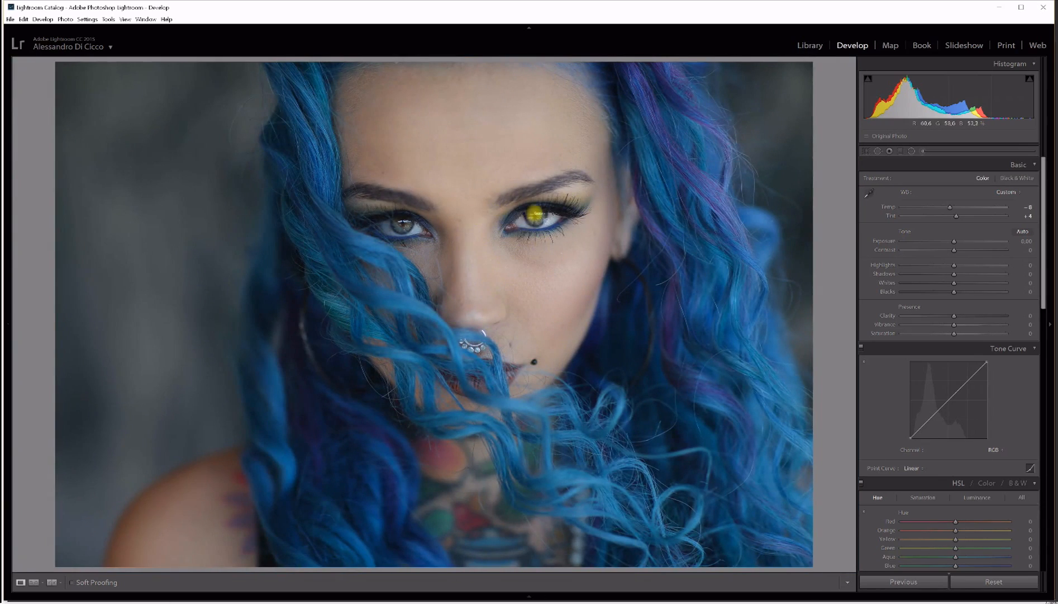
pyautogui.moveTo(535, 214); pyautogui.dragTo(624, 289)
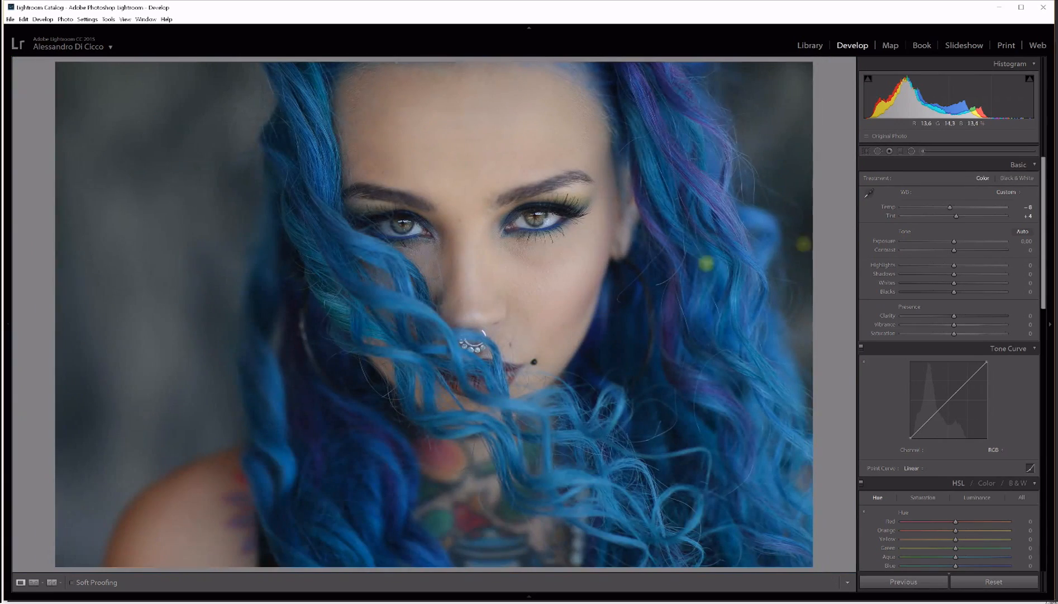
# Set the Contrast to +40 and inspect its effect on the face up close
pyautogui.moveTo(957, 254); pyautogui.dragTo(977, 253)
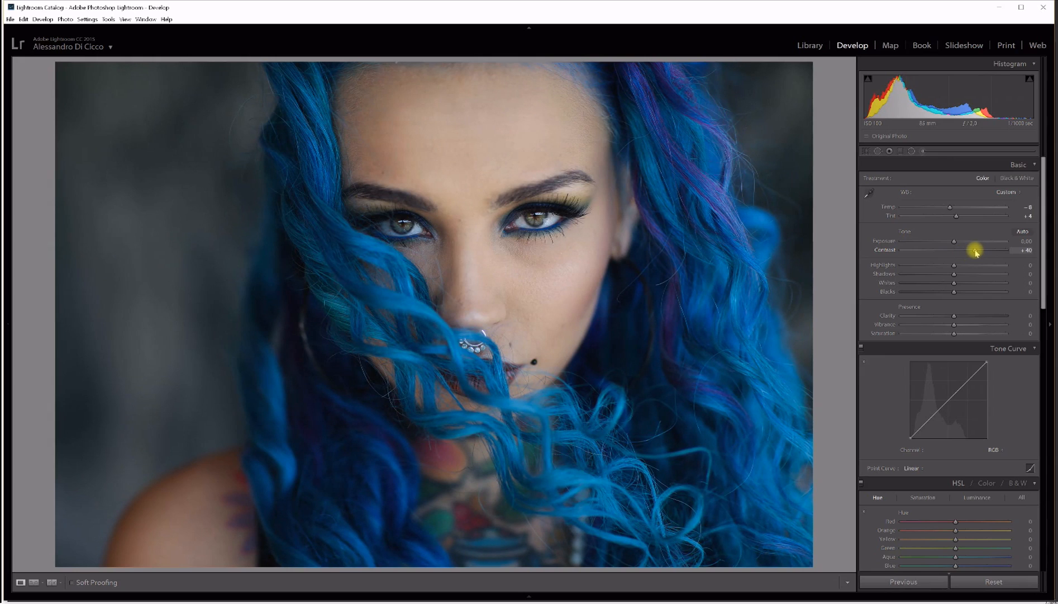
pyautogui.click(493, 285)
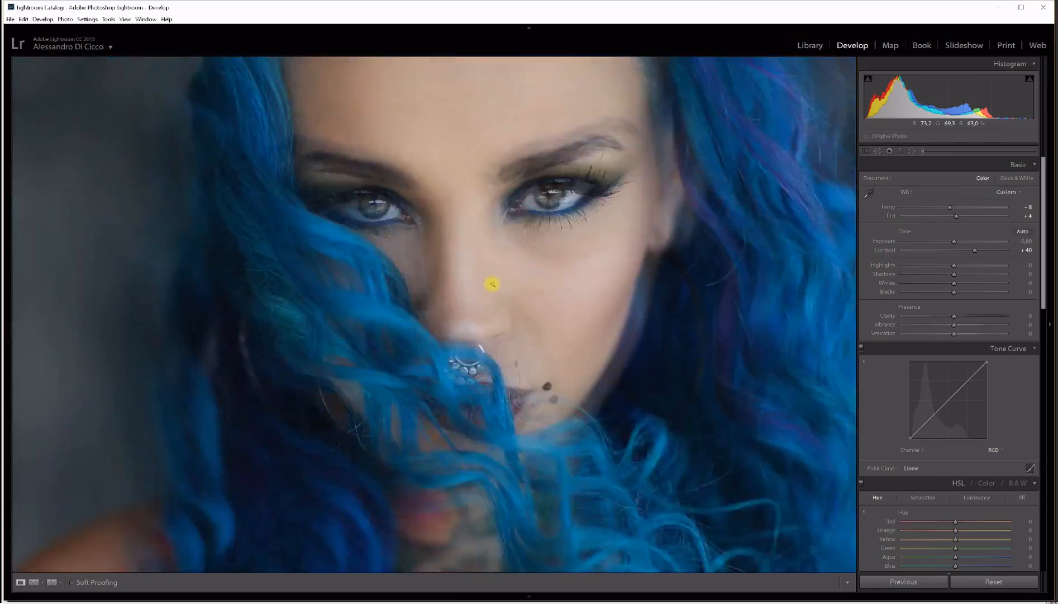
pyautogui.click(494, 282)
pyautogui.click(509, 258)
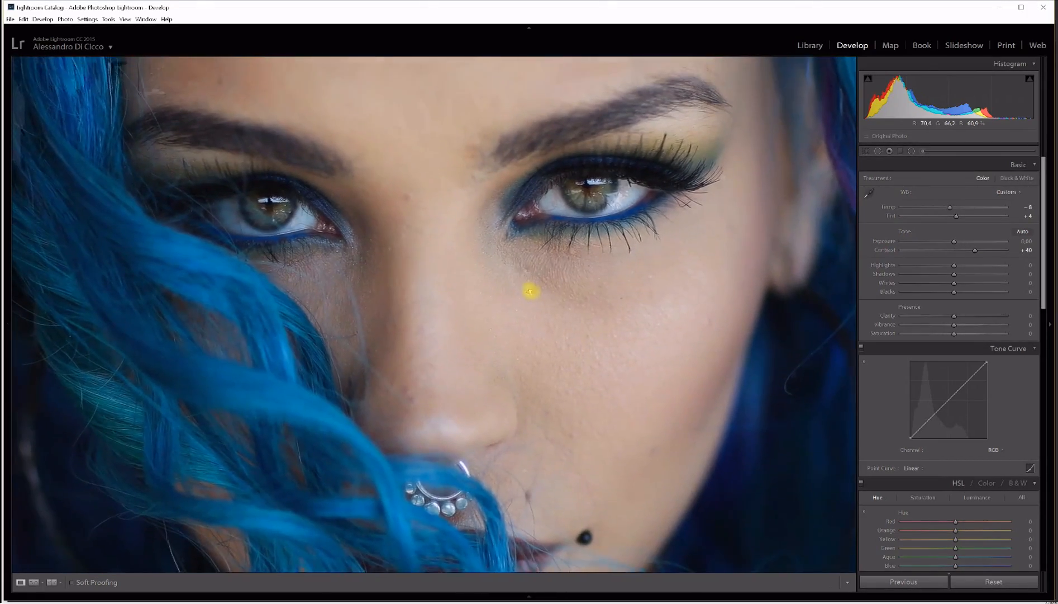
pyautogui.click(537, 289)
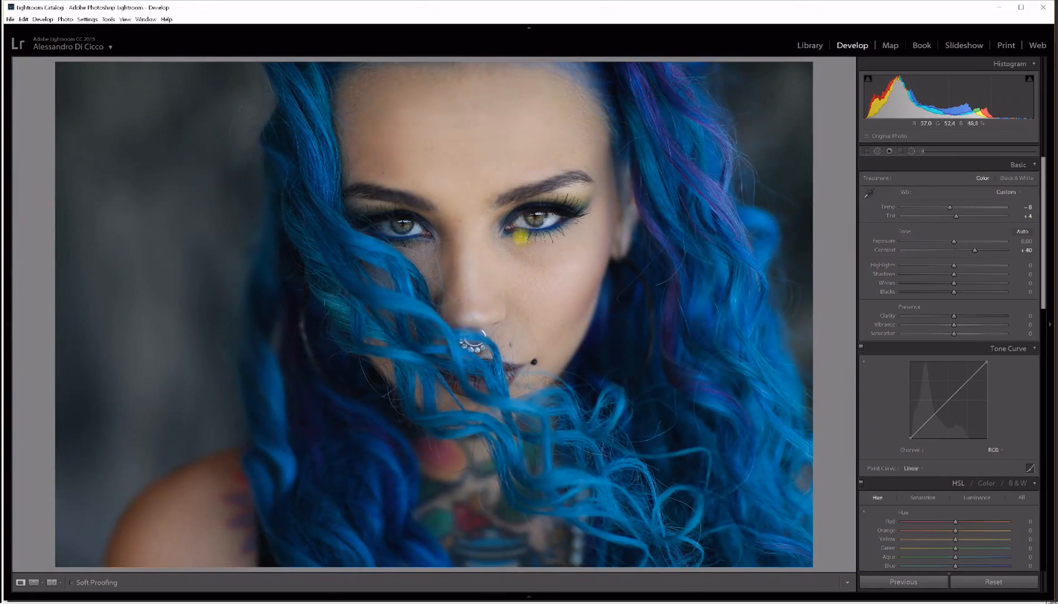
# Set the portrait's Highlights to +1 in the basic tone adjustments
pyautogui.click(954, 266)
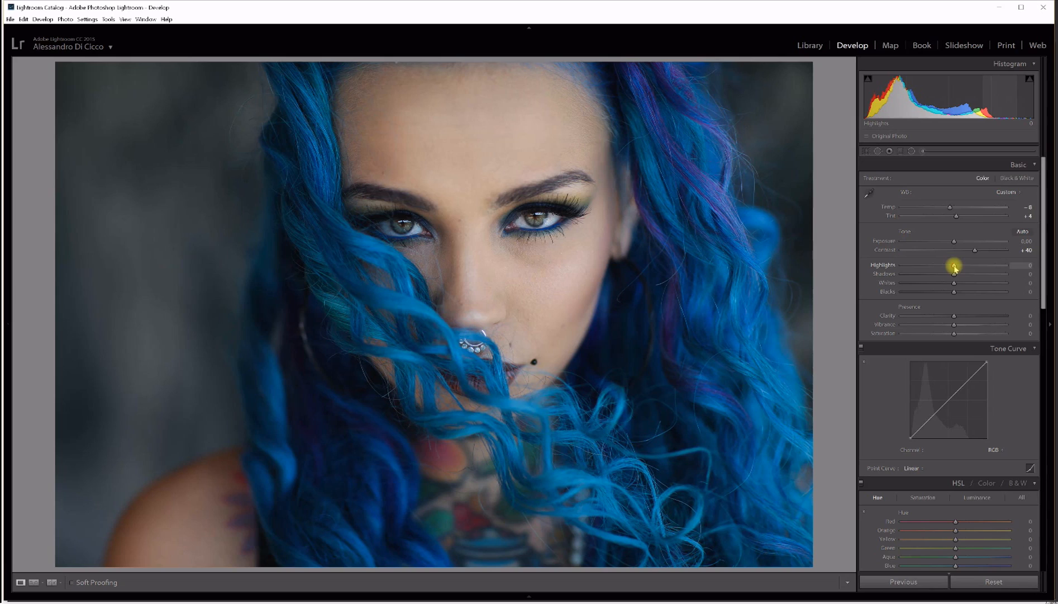
pyautogui.moveTo(954, 266)
pyautogui.mouseDown()
pyautogui.moveTo(929, 265)
pyautogui.moveTo(971, 269)
pyautogui.moveTo(932, 266)
pyautogui.moveTo(948, 268)
pyautogui.mouseUp()
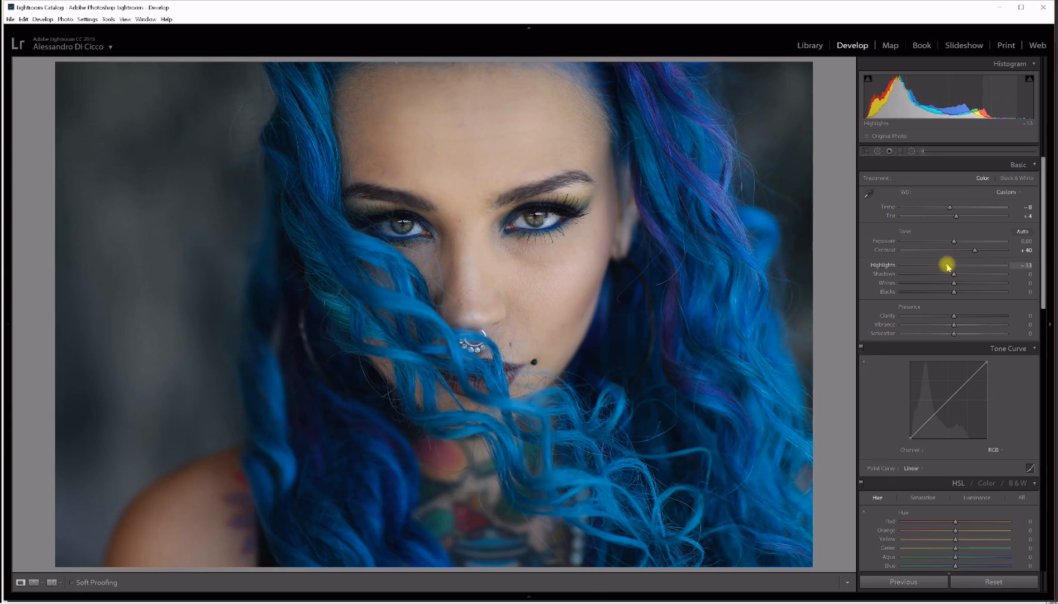
pyautogui.moveTo(949, 267); pyautogui.dragTo(955, 272)
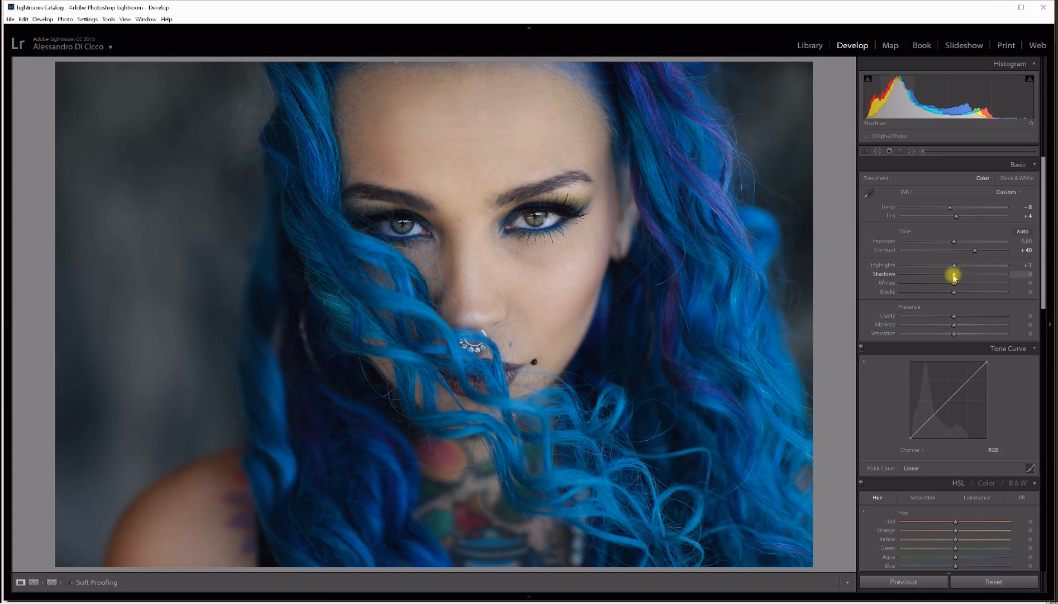
# Lift the Shadows to +40 and lower the Blacks to -30
pyautogui.moveTo(954, 275); pyautogui.dragTo(969, 276)
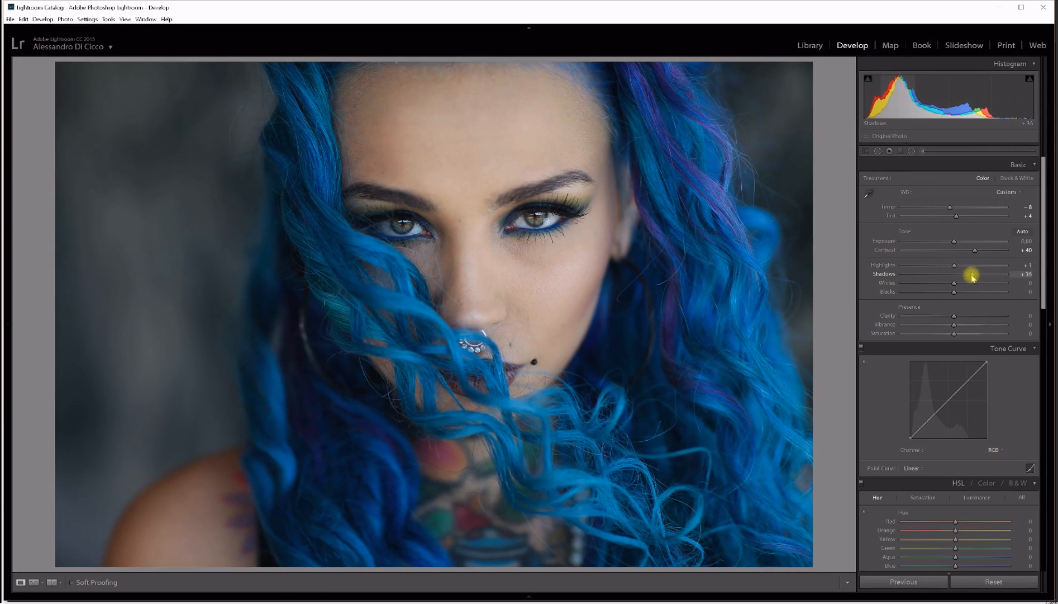
pyautogui.moveTo(979, 276); pyautogui.dragTo(974, 276)
pyautogui.moveTo(562, 265); pyautogui.dragTo(597, 219)
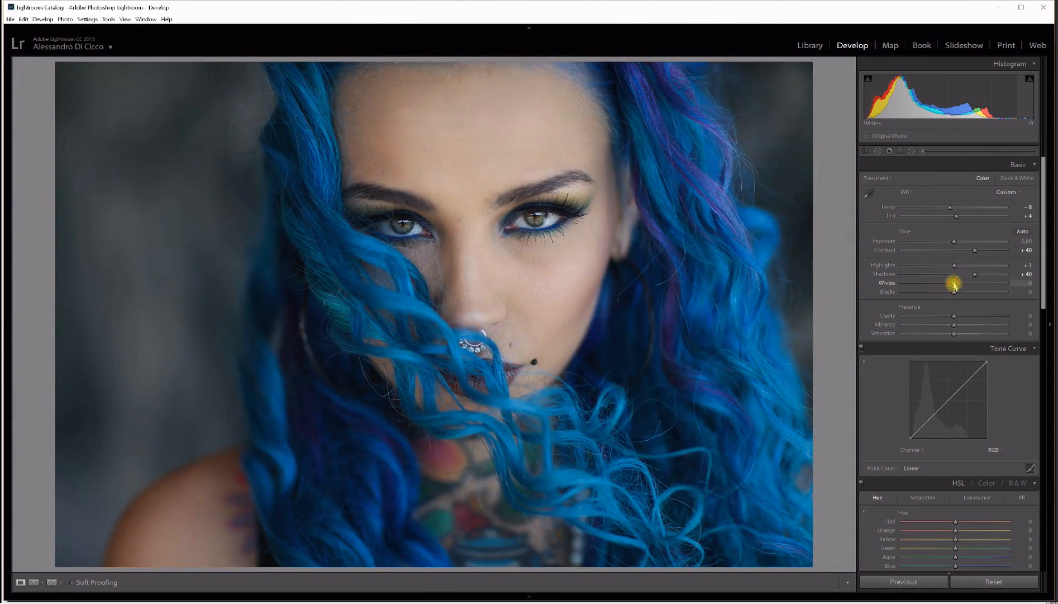
pyautogui.moveTo(955, 285)
pyautogui.mouseDown()
pyautogui.moveTo(935, 282)
pyautogui.moveTo(967, 283)
pyautogui.moveTo(946, 286)
pyautogui.moveTo(955, 288)
pyautogui.mouseUp()
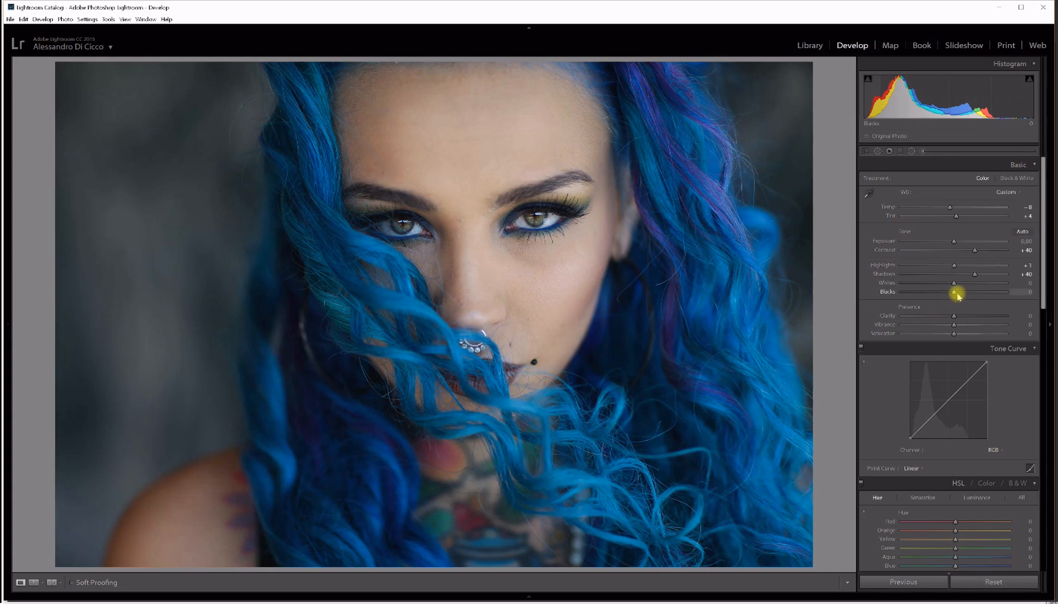
pyautogui.moveTo(955, 296); pyautogui.dragTo(938, 297)
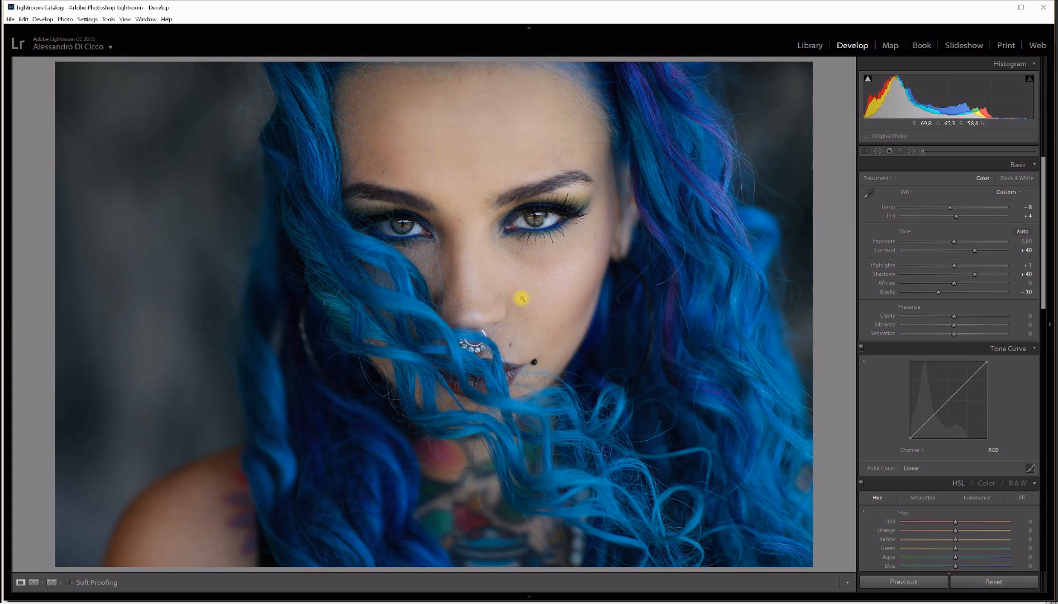
# Set the Clarity to +15 and check the skin texture around the nose up close
pyautogui.moveTo(955, 316); pyautogui.dragTo(963, 318)
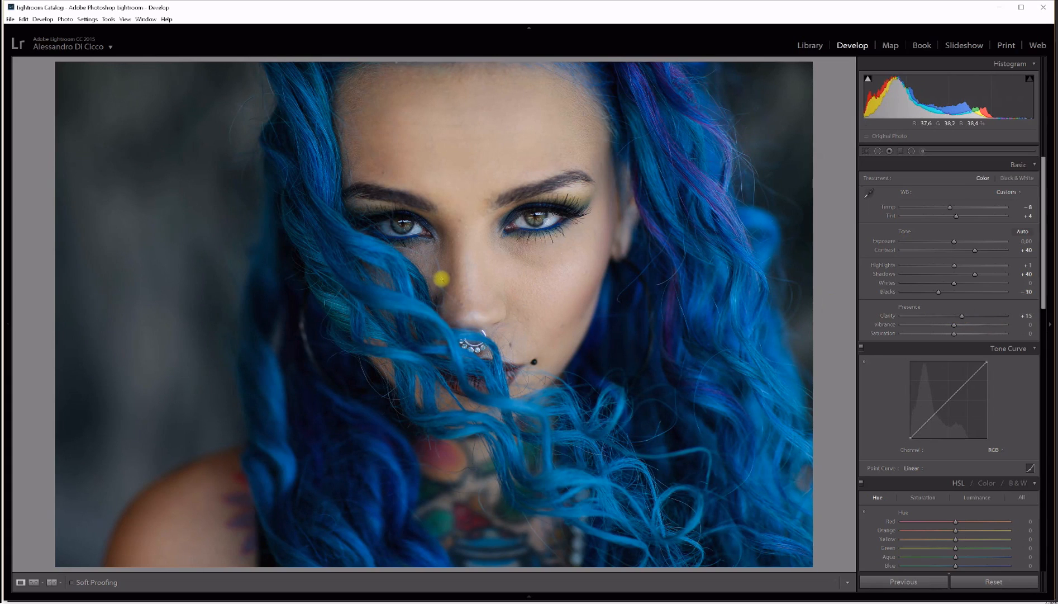
pyautogui.click(457, 279)
pyautogui.moveTo(476, 282); pyautogui.dragTo(470, 296)
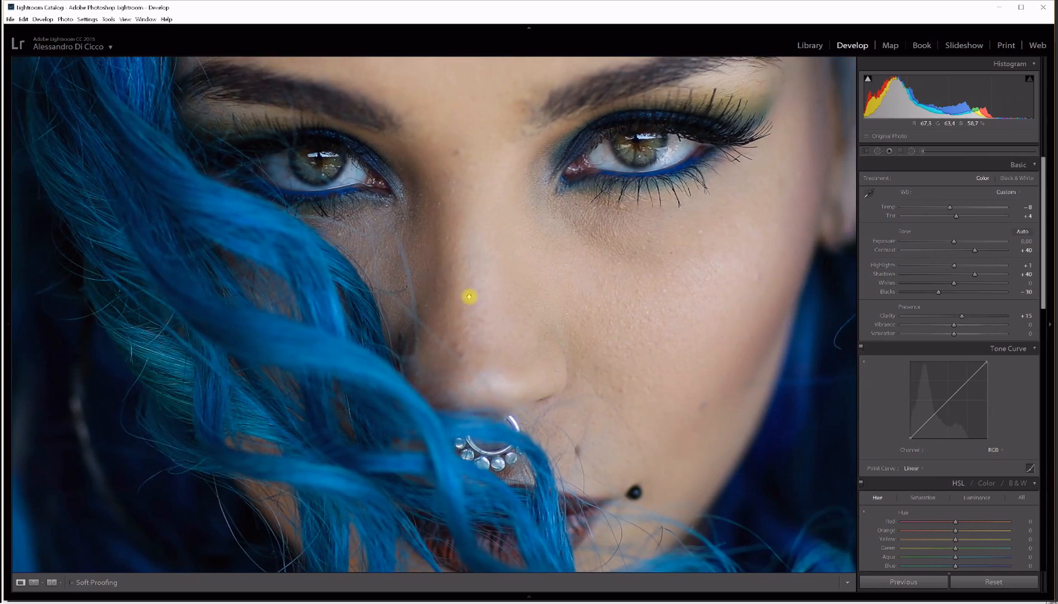
pyautogui.click(470, 297)
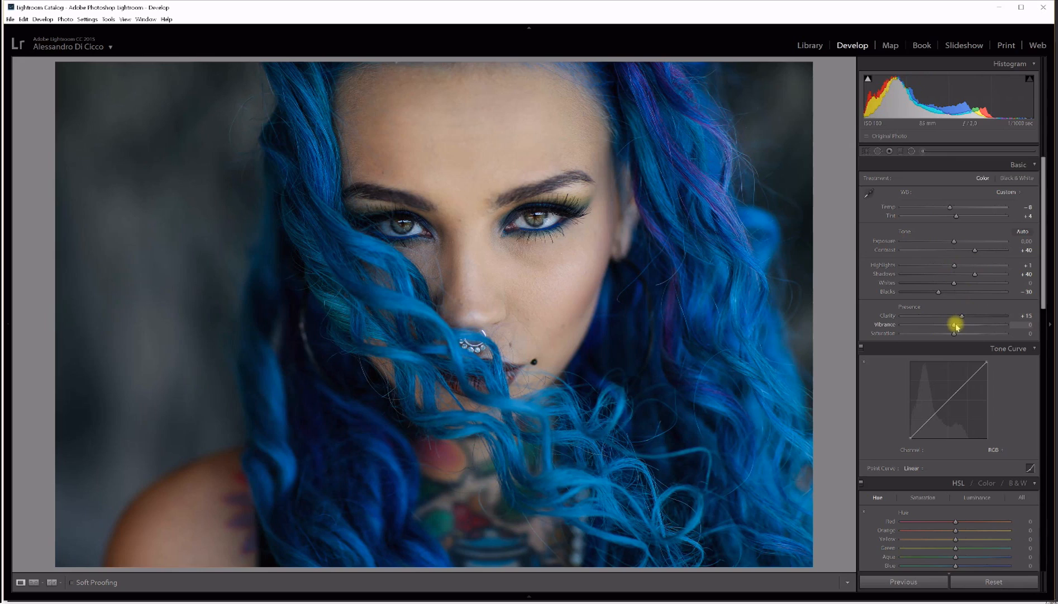
pyautogui.click(647, 307)
pyautogui.click(614, 309)
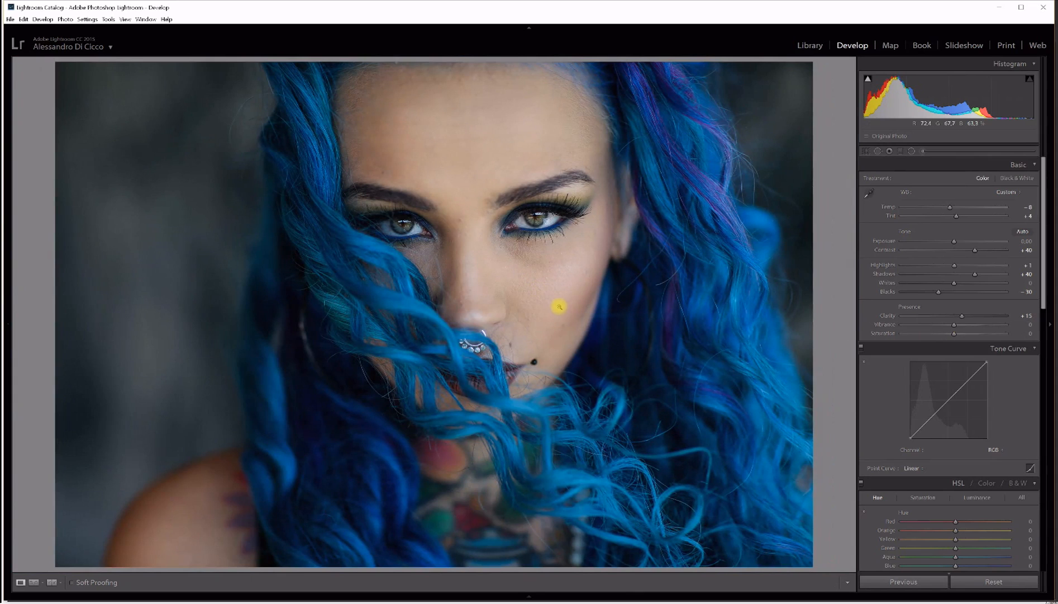
# Shift the Red hue to +32 in the HSL adjustments after examining the reddish skin areas of the face
pyautogui.click(457, 284)
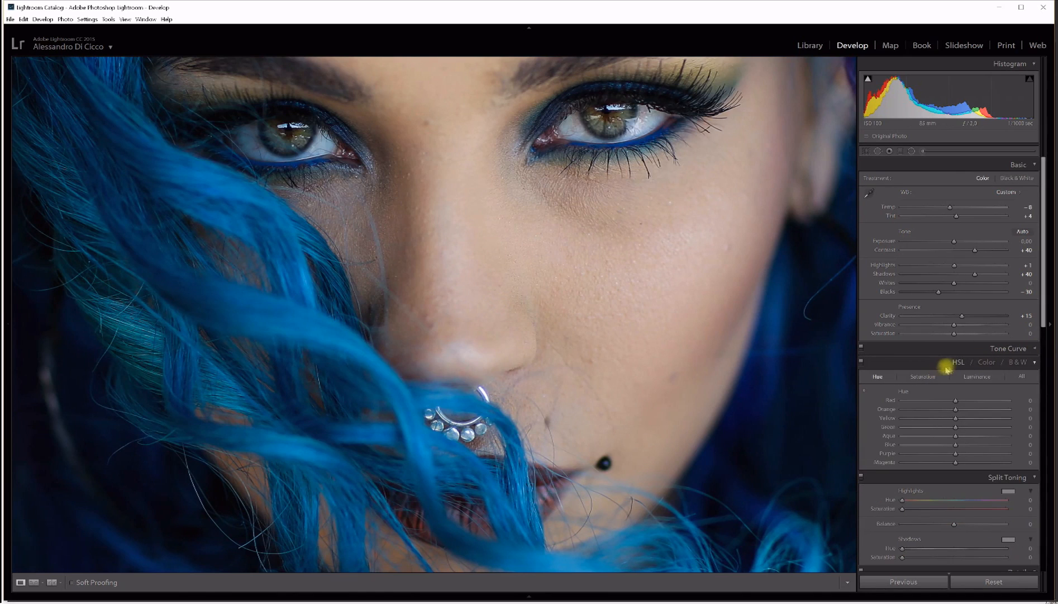
pyautogui.click(957, 364)
pyautogui.click(957, 364)
pyautogui.moveTo(609, 330); pyautogui.dragTo(614, 354)
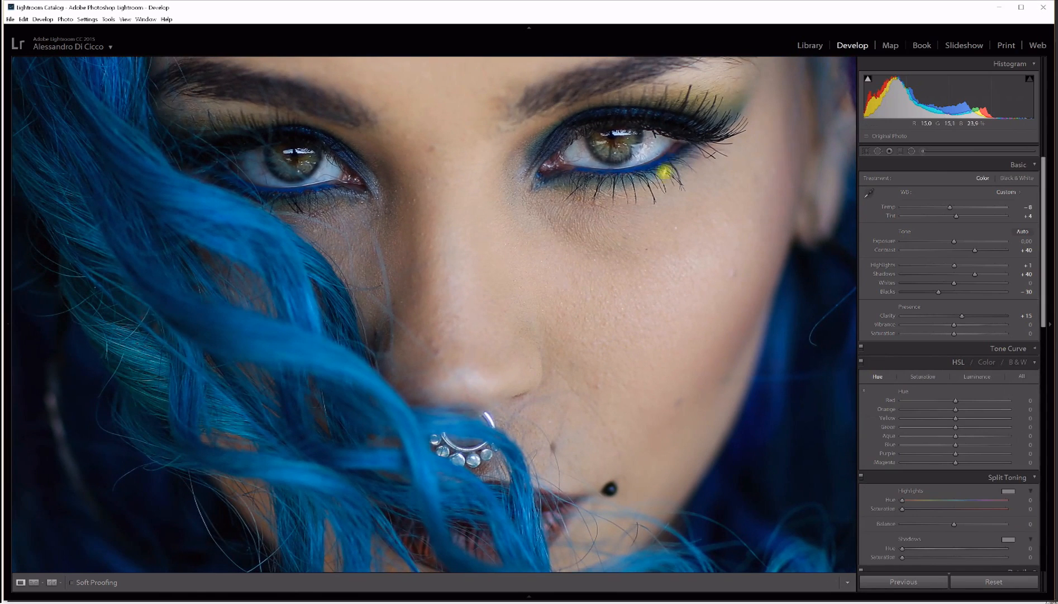
pyautogui.moveTo(671, 170); pyautogui.dragTo(711, 341)
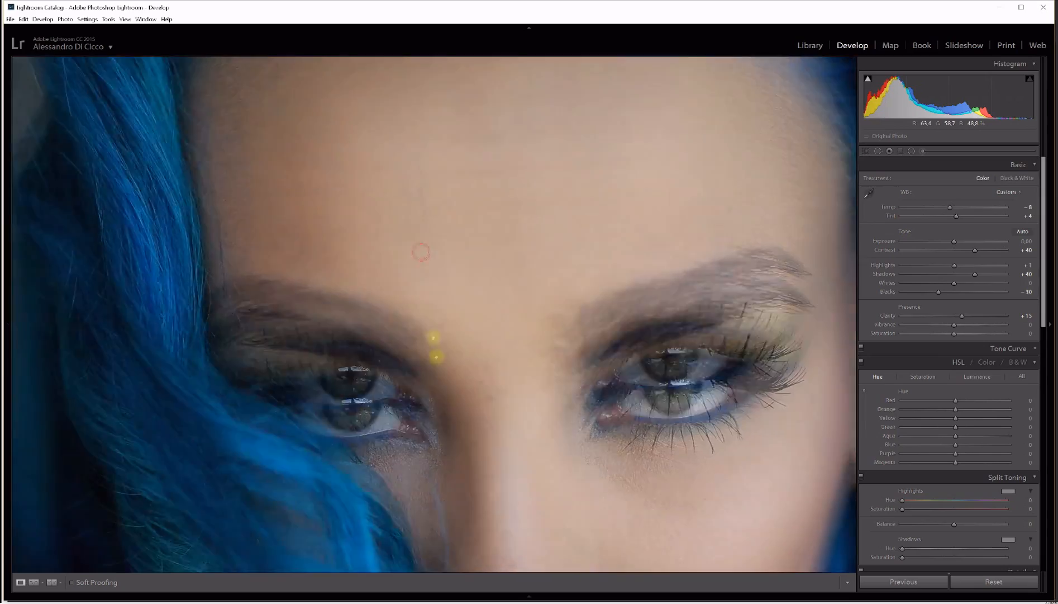
pyautogui.moveTo(437, 356); pyautogui.dragTo(387, 158)
pyautogui.moveTo(517, 314); pyautogui.dragTo(466, 188)
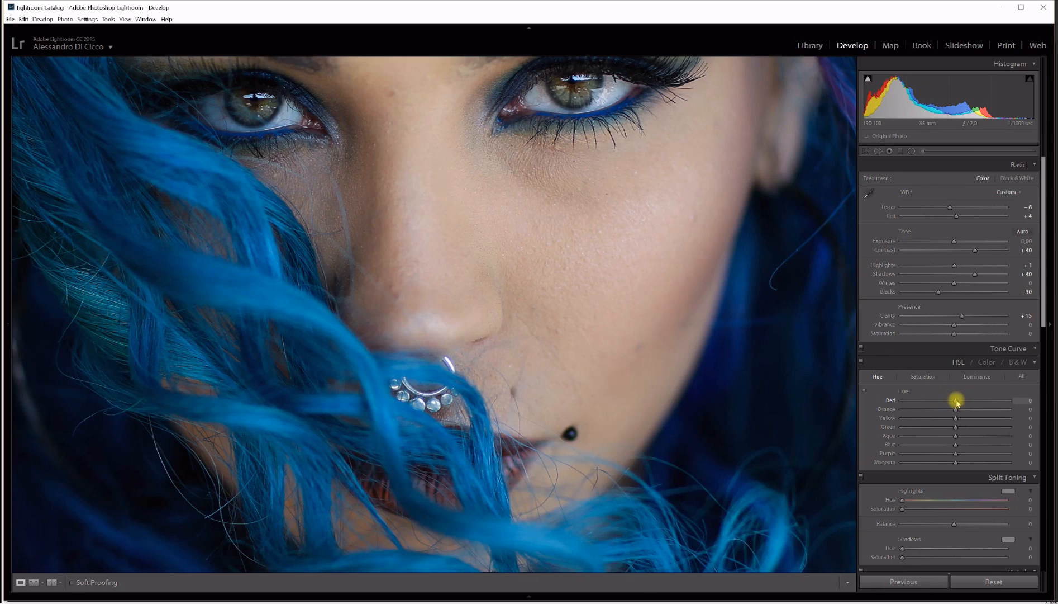
pyautogui.moveTo(959, 402); pyautogui.dragTo(965, 437)
pyautogui.click(428, 328)
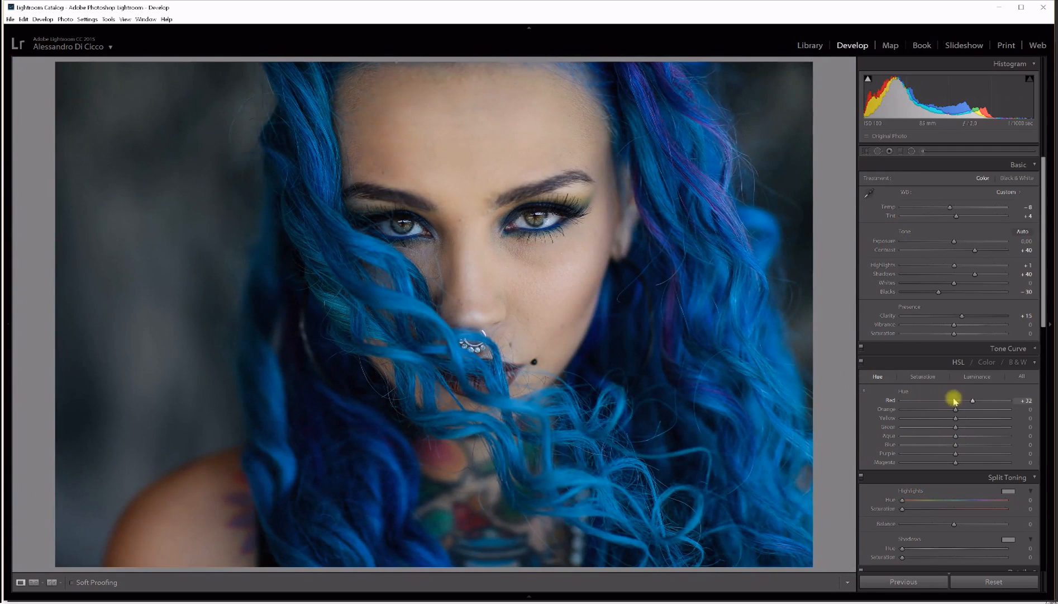
# Sharpen the portrait with a sharpening Amount of 19 while viewing the eyes up close
pyautogui.click(515, 231)
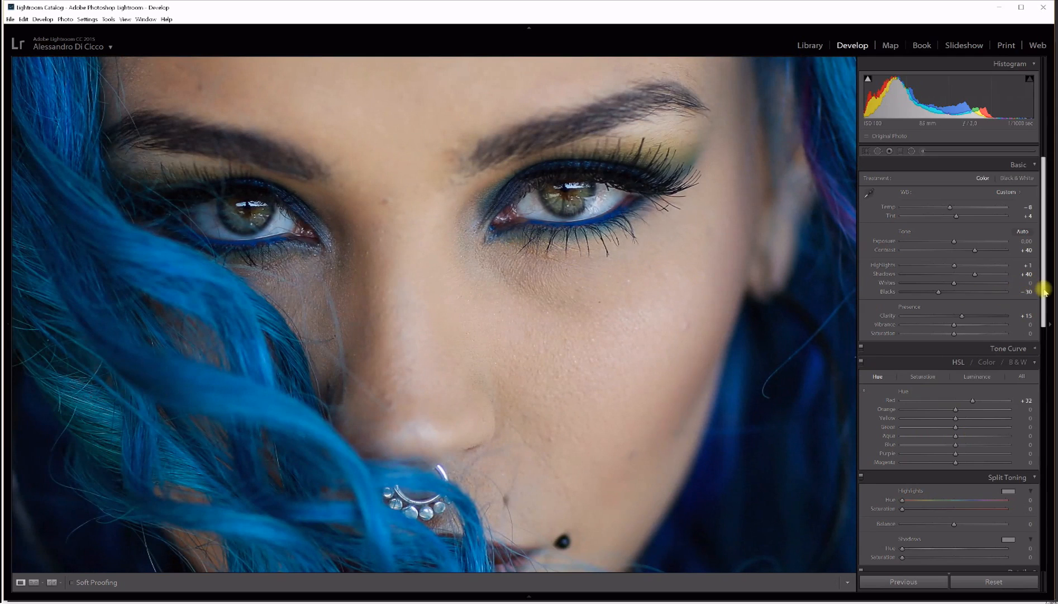
pyautogui.scroll(-10, 1044, 290)
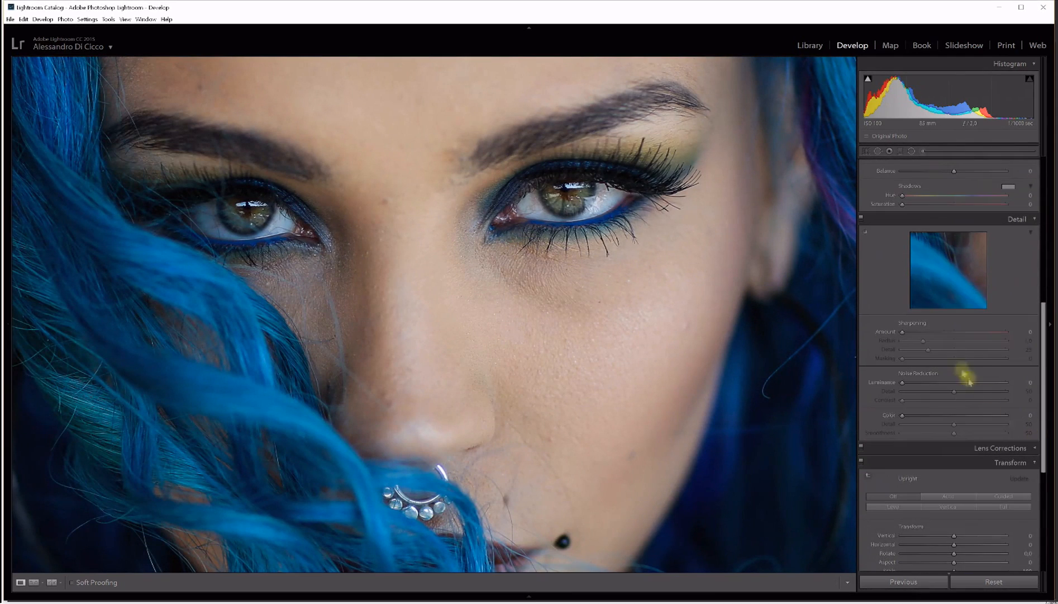
pyautogui.moveTo(904, 333); pyautogui.dragTo(913, 333)
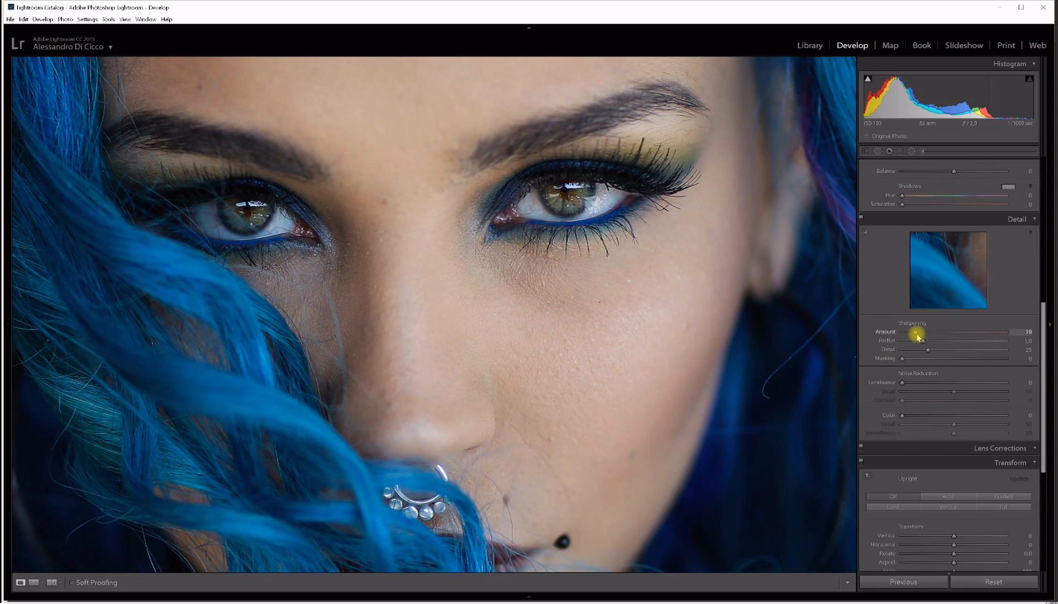
# Compare the original and edited portrait side by side, including the hair up close
pyautogui.click(481, 322)
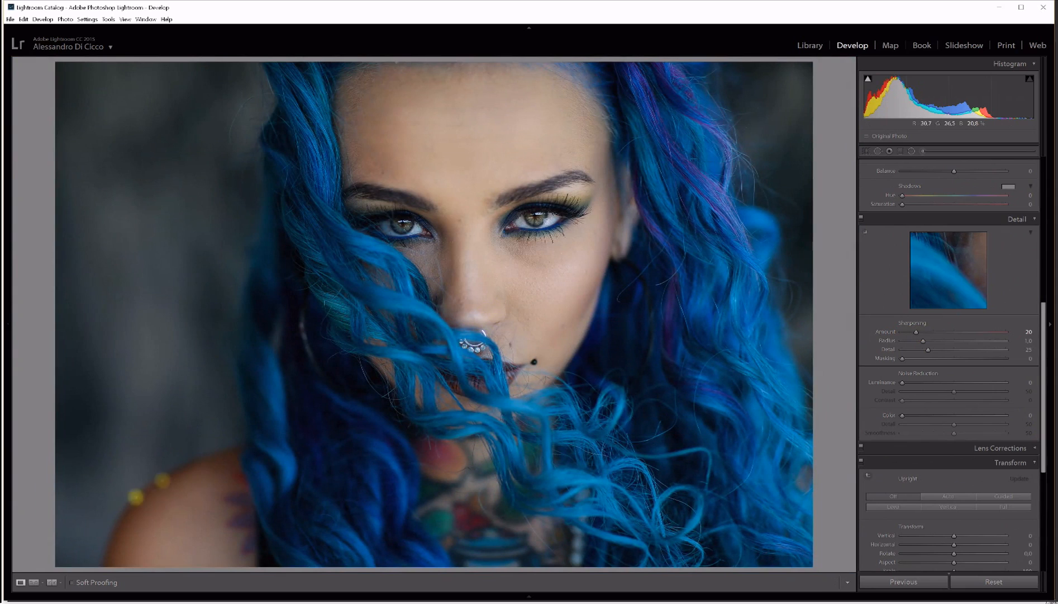
pyautogui.click(54, 583)
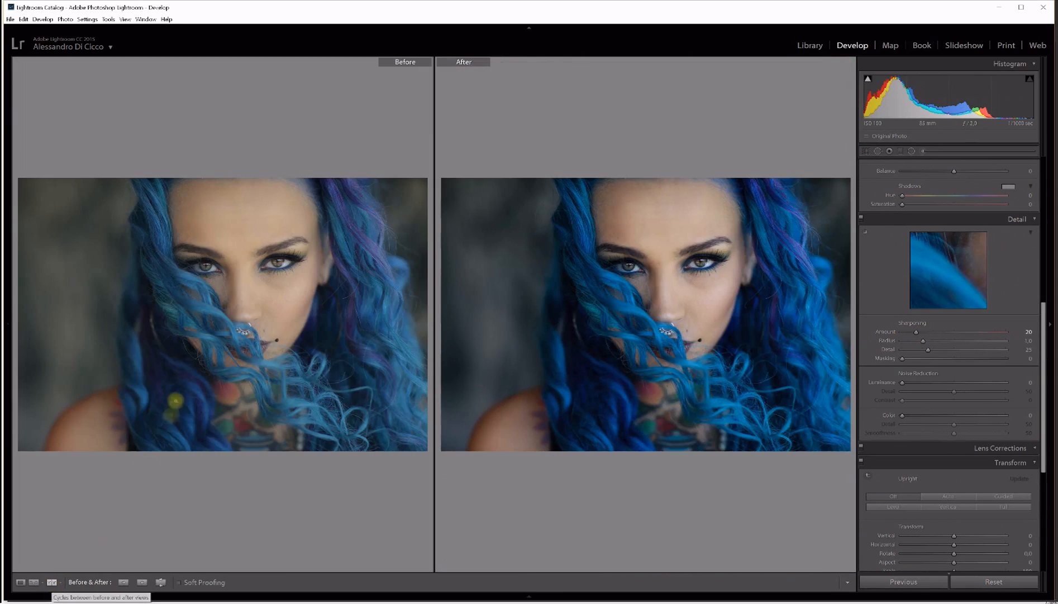
pyautogui.click(183, 330)
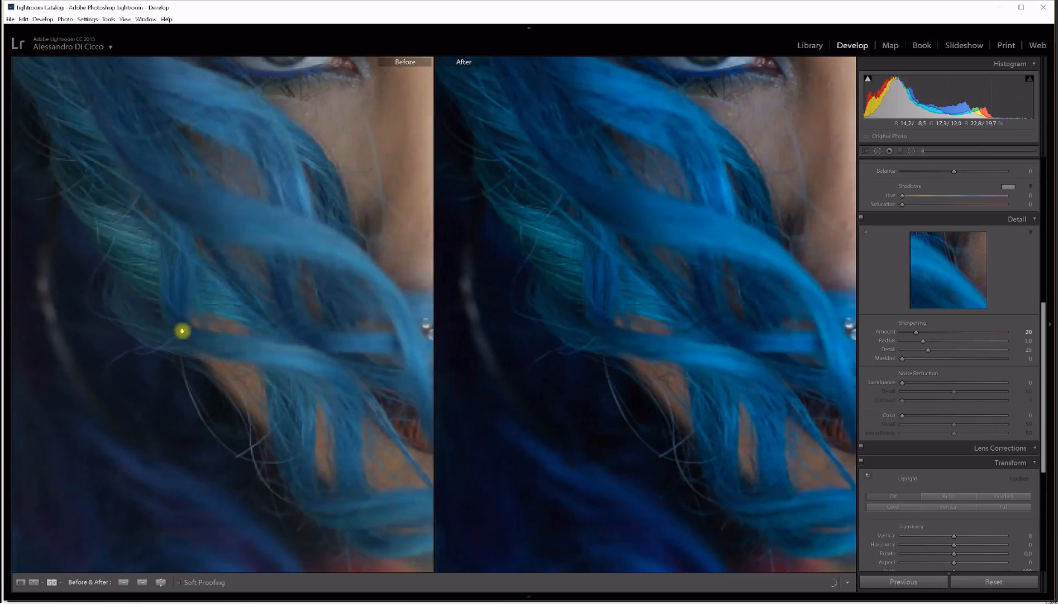
pyautogui.moveTo(575, 297); pyautogui.dragTo(475, 343)
# Open a copy with Lightroom adjustments in Adobe Photoshop CC 2017 and close the floating plug-in palette covering the face
pyautogui.rightClick(567, 283)
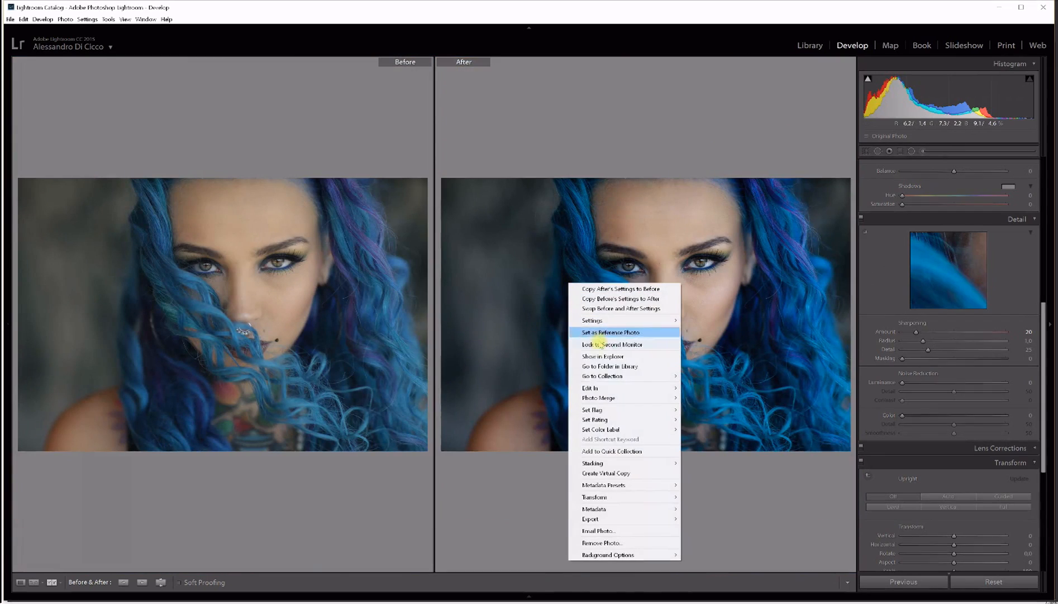
pyautogui.moveTo(611, 388)
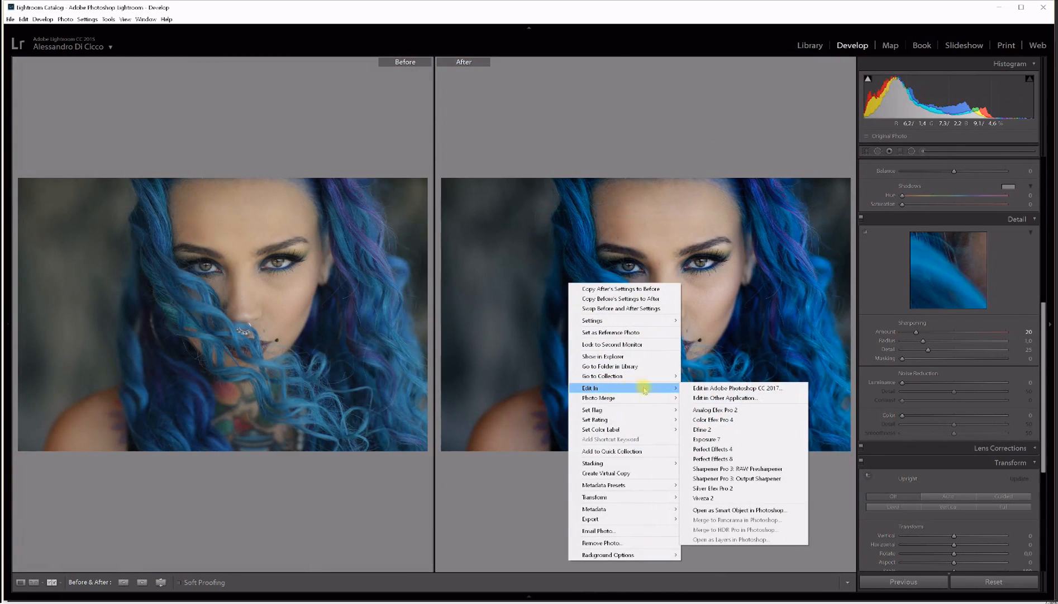
pyautogui.click(705, 387)
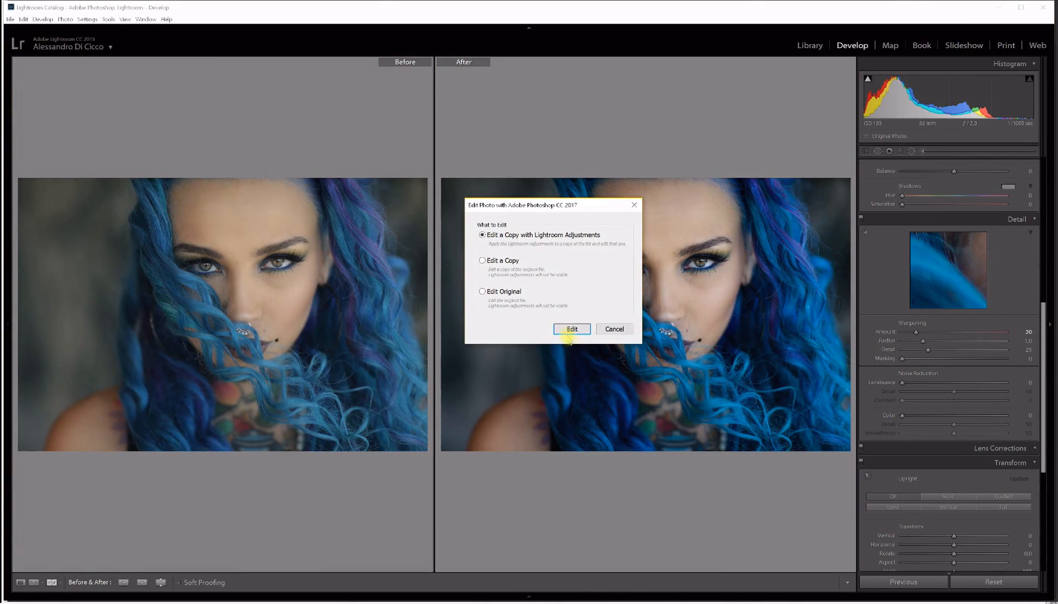
pyautogui.click(571, 329)
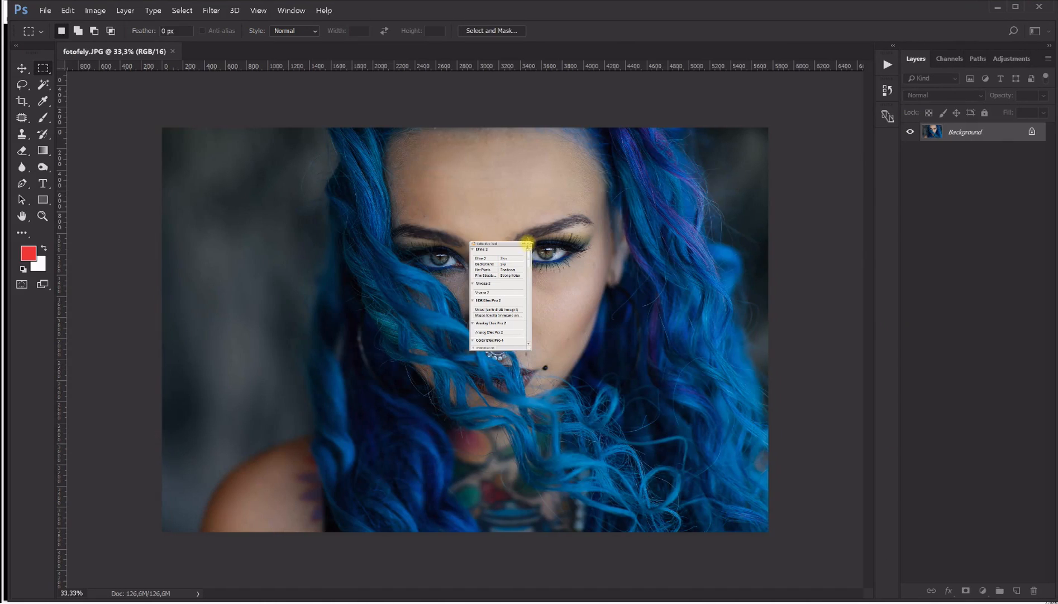
pyautogui.click(528, 243)
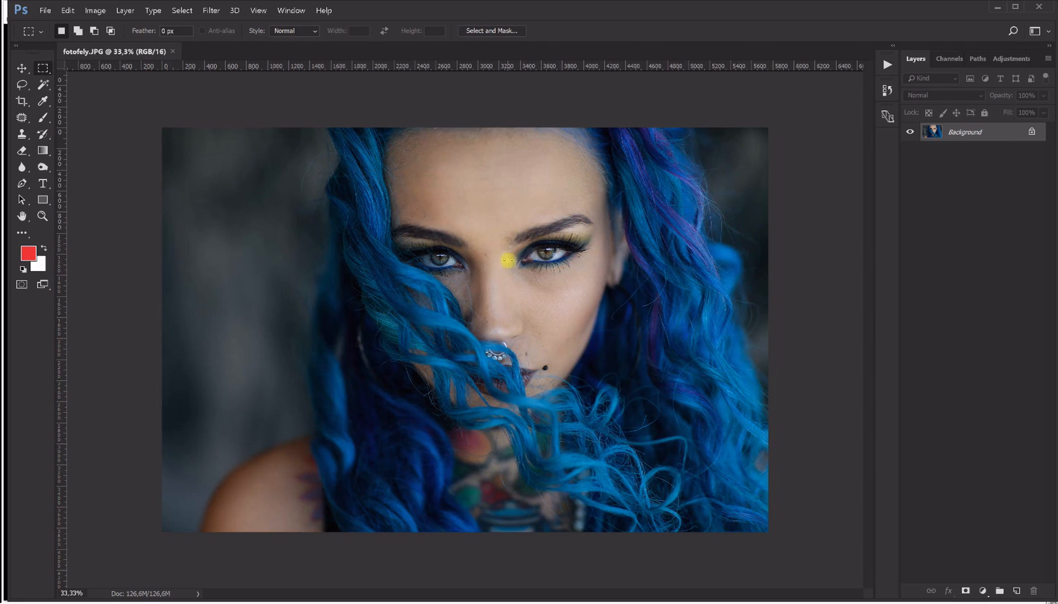
# Crop the portrait tighter around the face and rotate it slightly to level the eyes
pyautogui.click(21, 101)
pyautogui.click(161, 129)
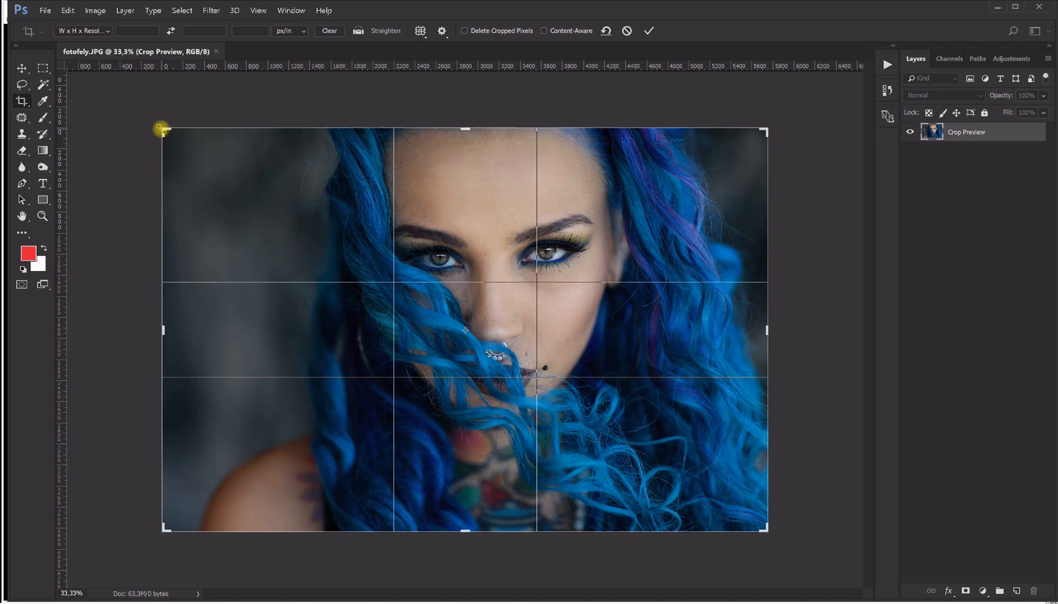
pyautogui.moveTo(161, 130); pyautogui.dragTo(196, 158)
pyautogui.moveTo(456, 239); pyautogui.dragTo(459, 287)
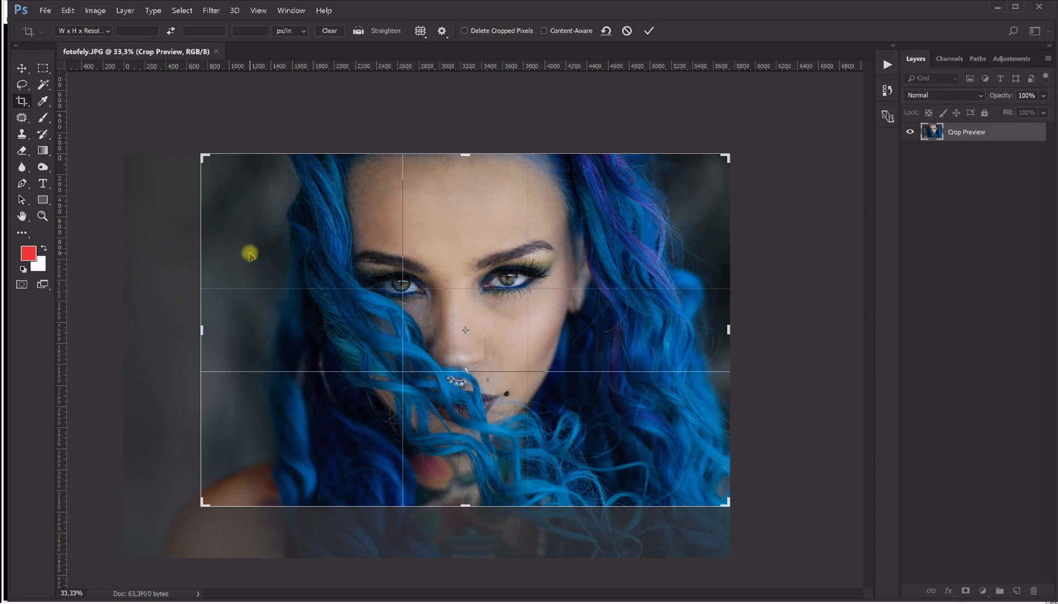
pyautogui.moveTo(190, 249); pyautogui.dragTo(189, 243)
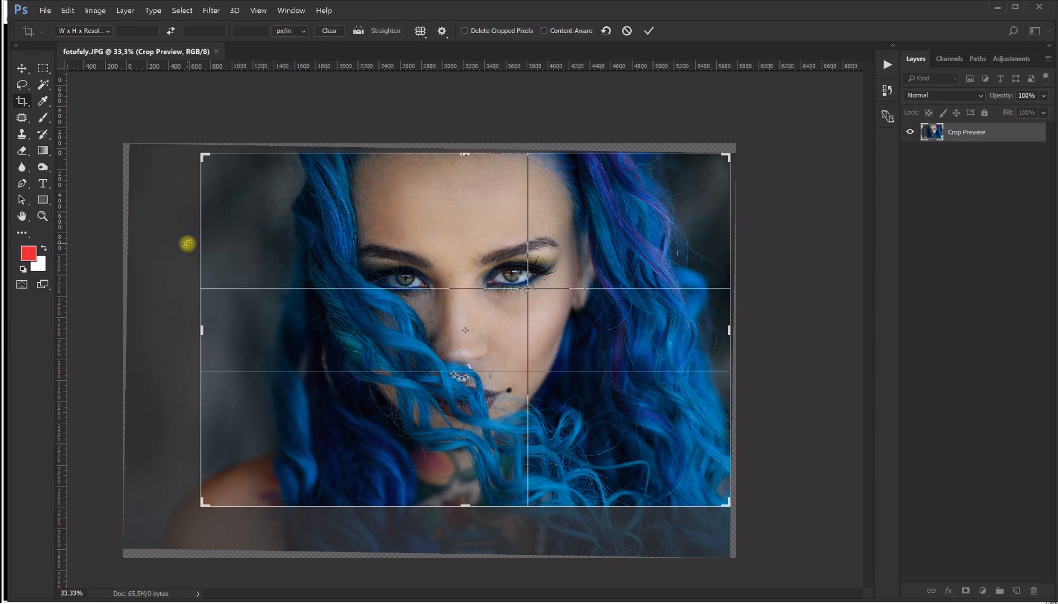
pyautogui.moveTo(186, 243); pyautogui.dragTo(185, 240)
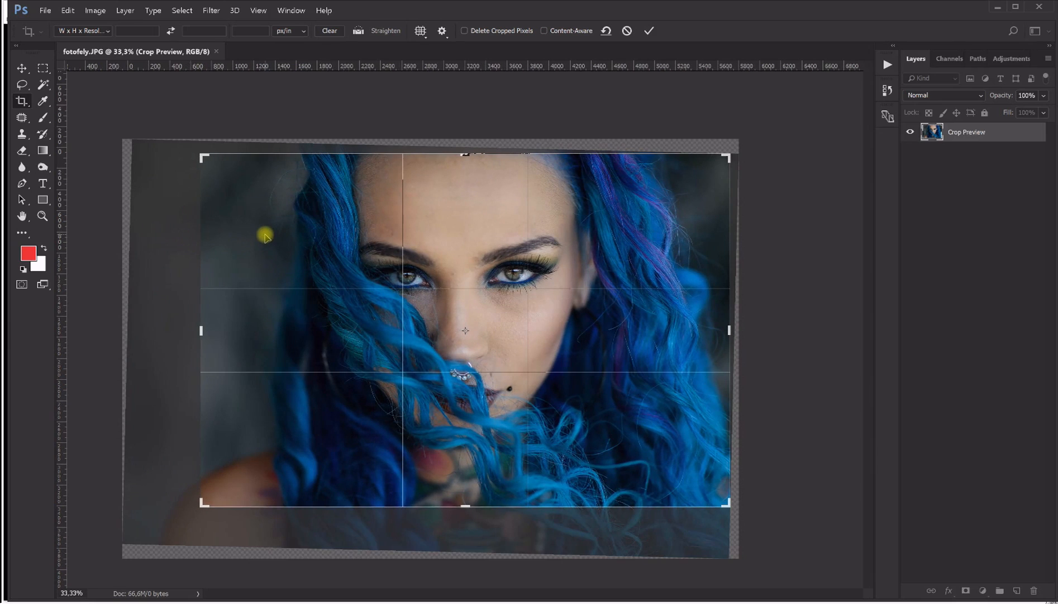
pyautogui.click(646, 33)
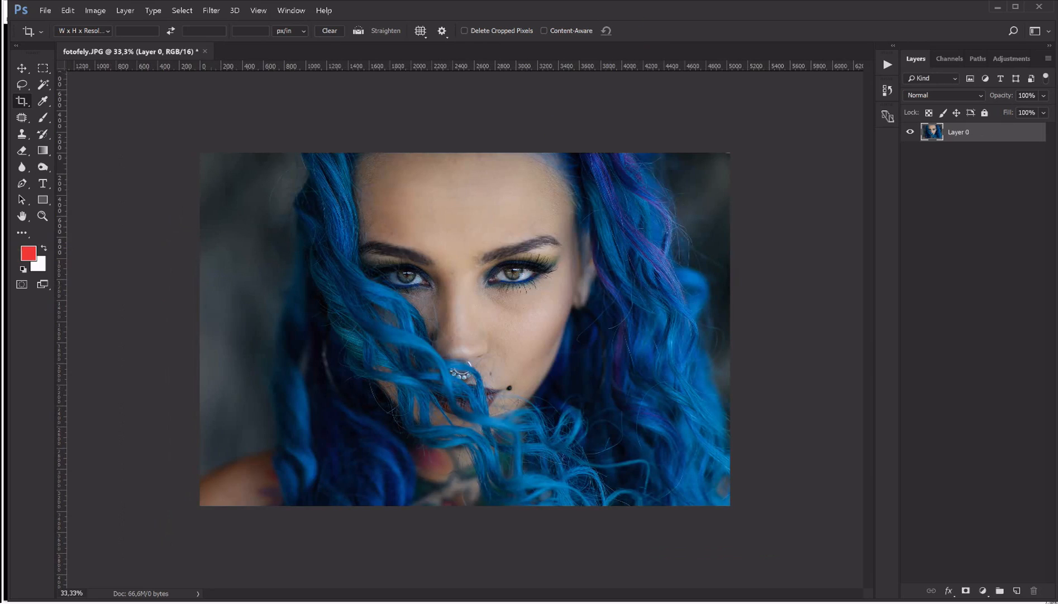
# Flatten the cropped image into a single Background layer
pyautogui.click(42, 216)
pyautogui.rightClick(554, 311)
pyautogui.click(565, 315)
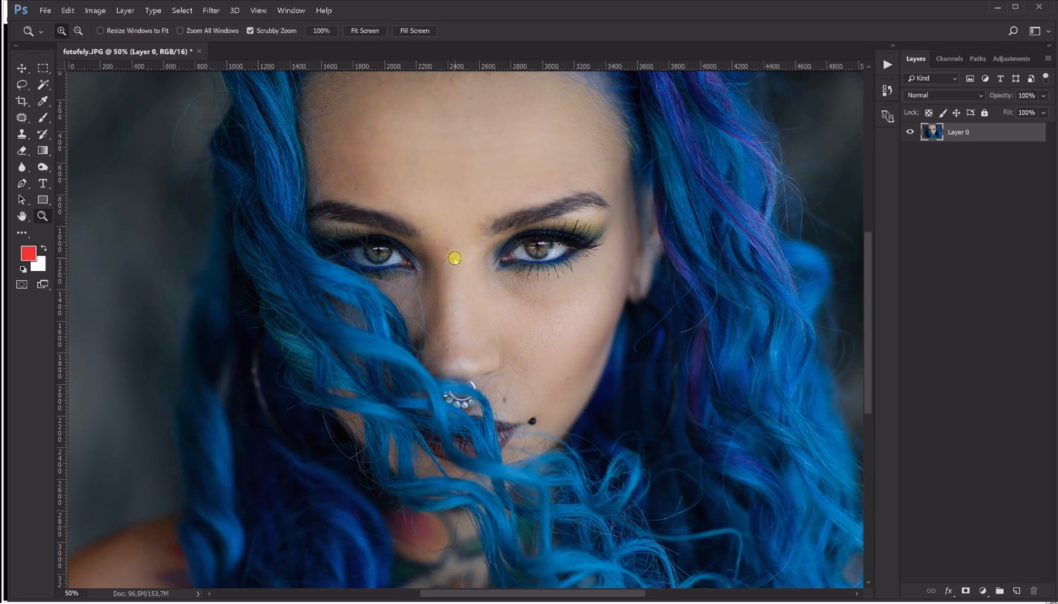
pyautogui.click(529, 257)
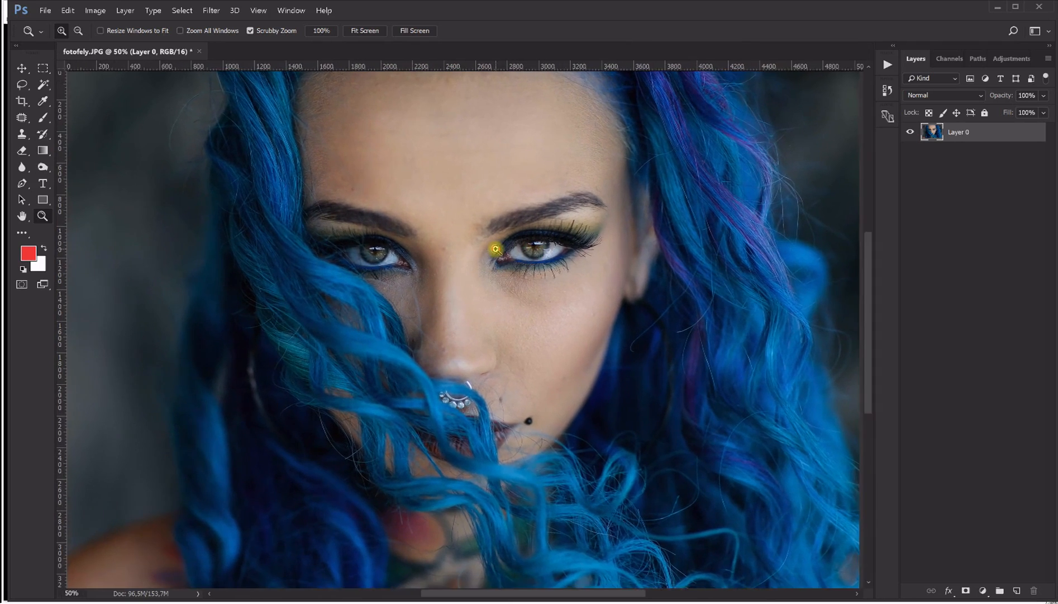
pyautogui.click(125, 10)
pyautogui.click(145, 358)
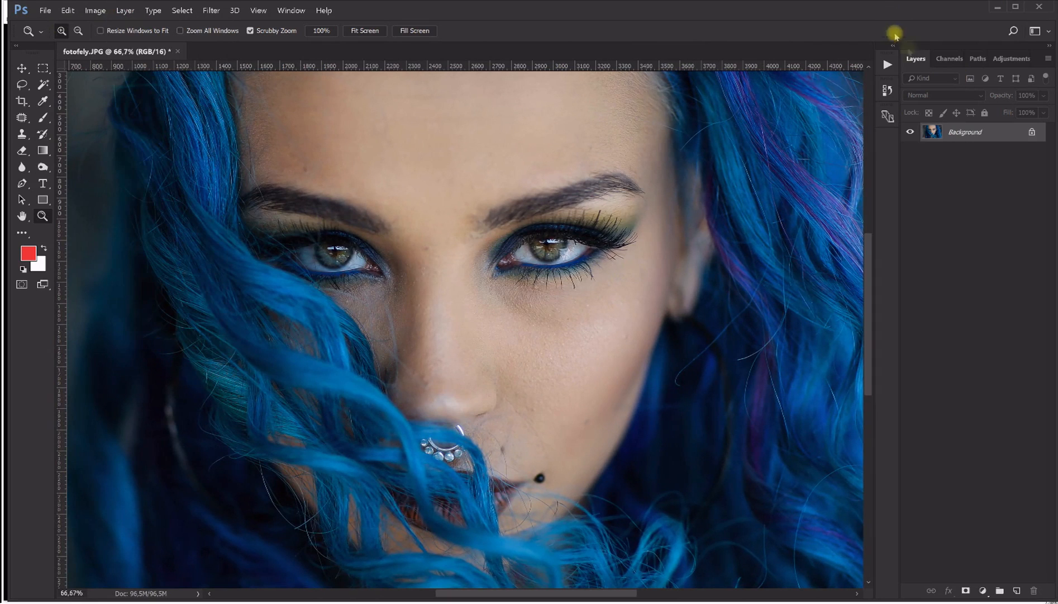
# Run the "1 - Lighter" action from the PERFECT EYES section of The Perfect Portrait set and collapse its Perfect Eyes group
pyautogui.click(887, 64)
pyautogui.click(683, 88)
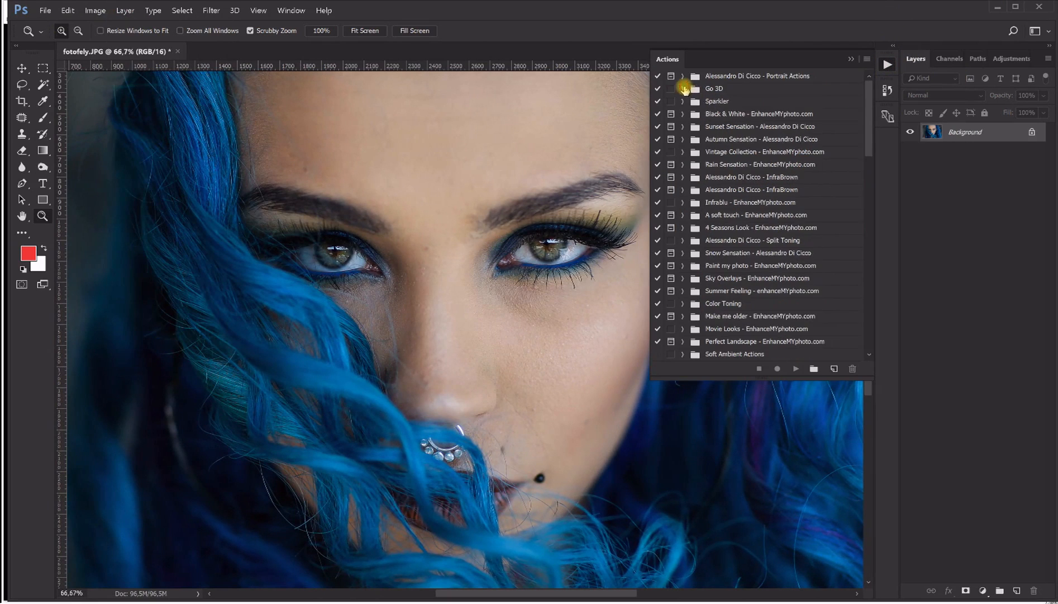
pyautogui.scroll(-4, 710, 229)
pyautogui.click(727, 239)
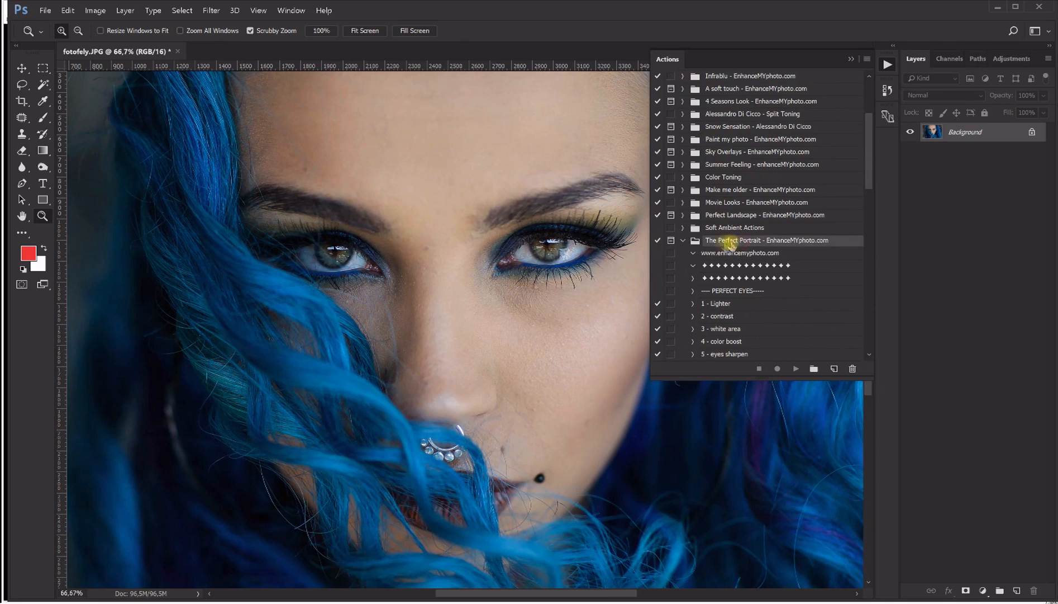
pyautogui.scroll(-4, 707, 220)
pyautogui.click(718, 203)
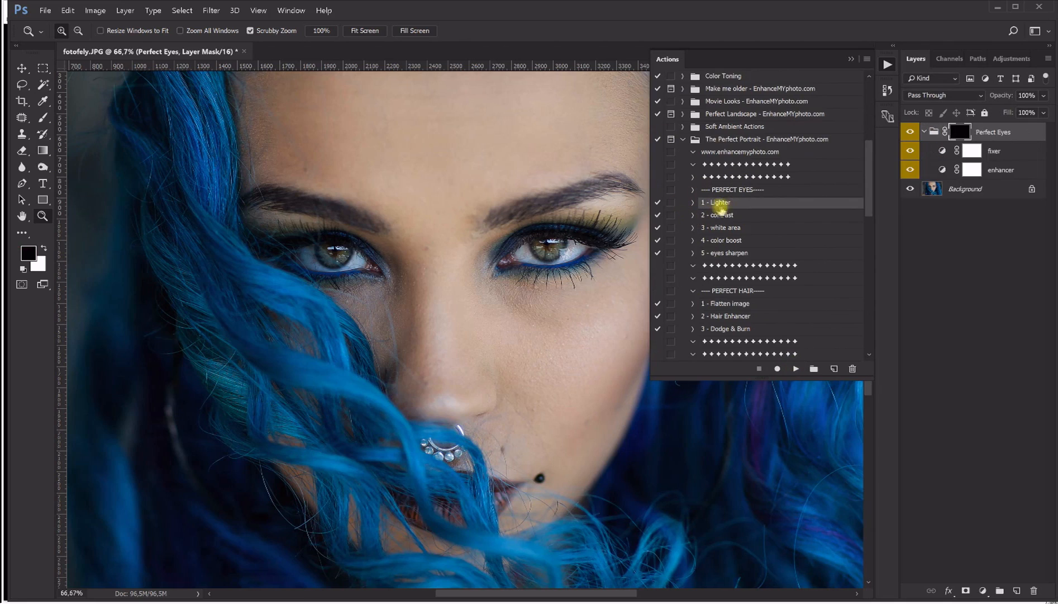
pyautogui.click(924, 131)
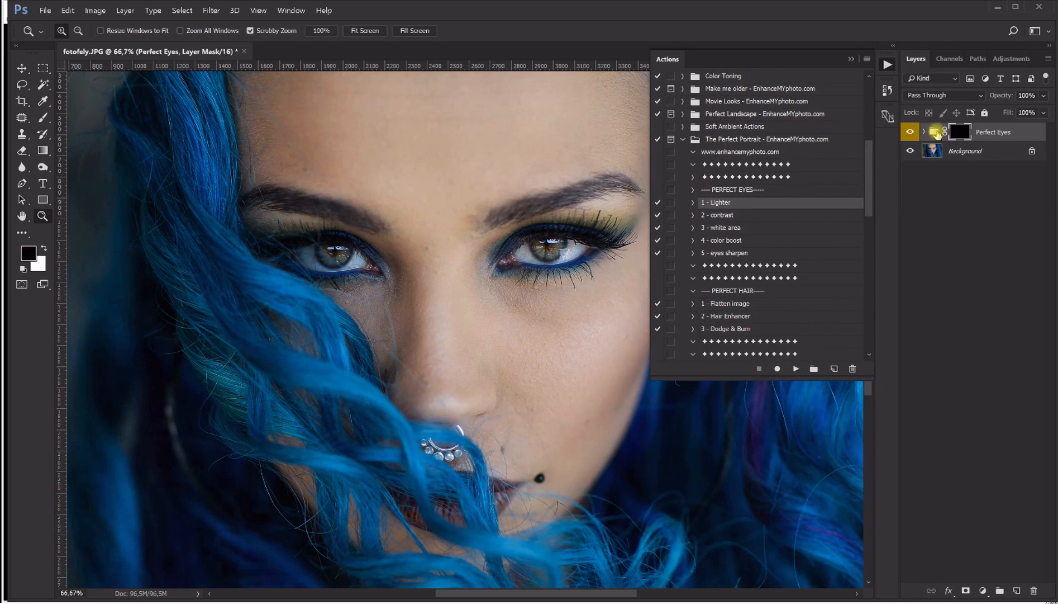
# Set up a soft round brush with 0% hardness, 100% opacity and white as the foreground color, and hide the actions list
pyautogui.click(42, 116)
pyautogui.click(43, 248)
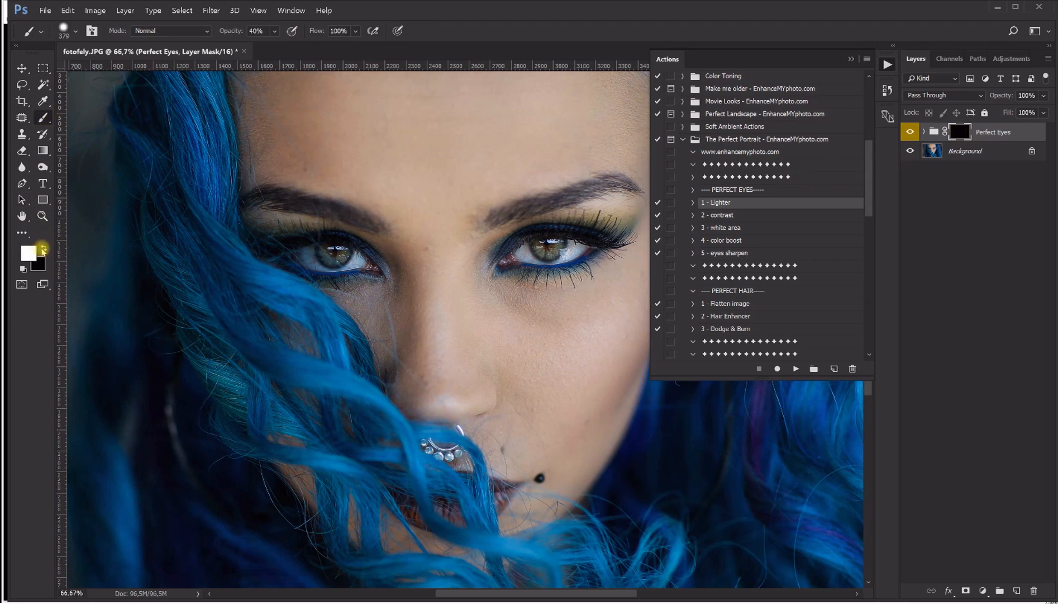
pyautogui.click(274, 30)
pyautogui.moveTo(274, 48); pyautogui.dragTo(313, 46)
pyautogui.click(76, 32)
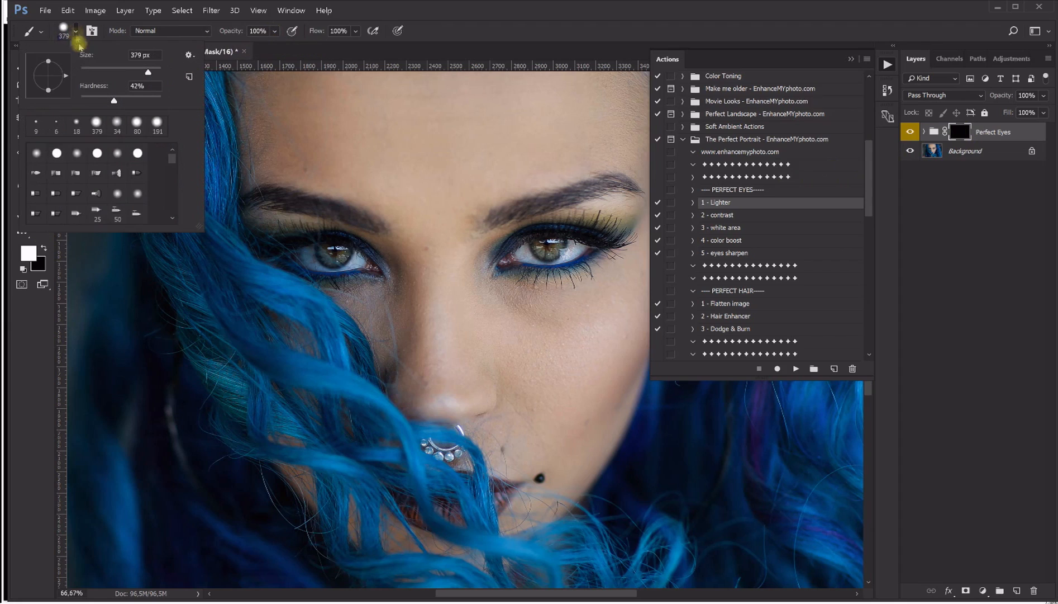
pyautogui.click(36, 153)
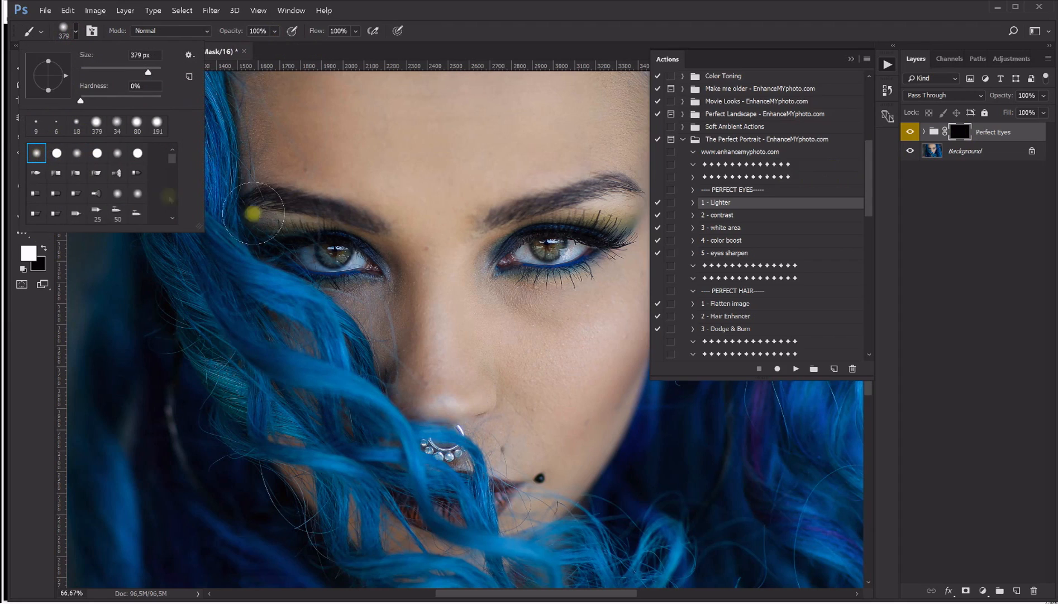
pyautogui.click(593, 17)
pyautogui.click(851, 59)
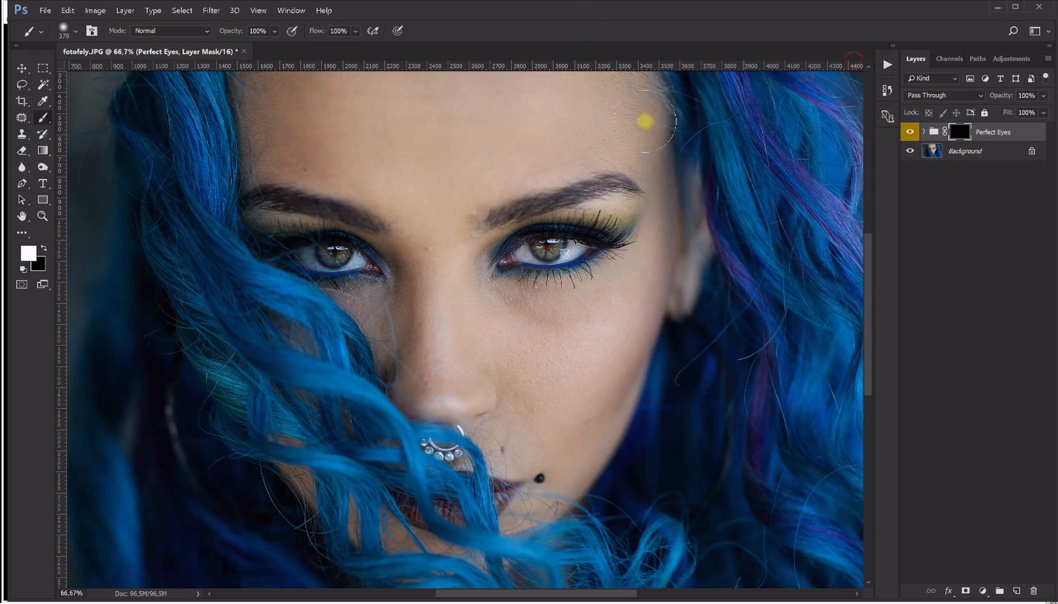
# Paint white over both irises on the Perfect Eyes group mask with a 54 px brush to lighten them
pyautogui.click(44, 216)
pyautogui.click(563, 276)
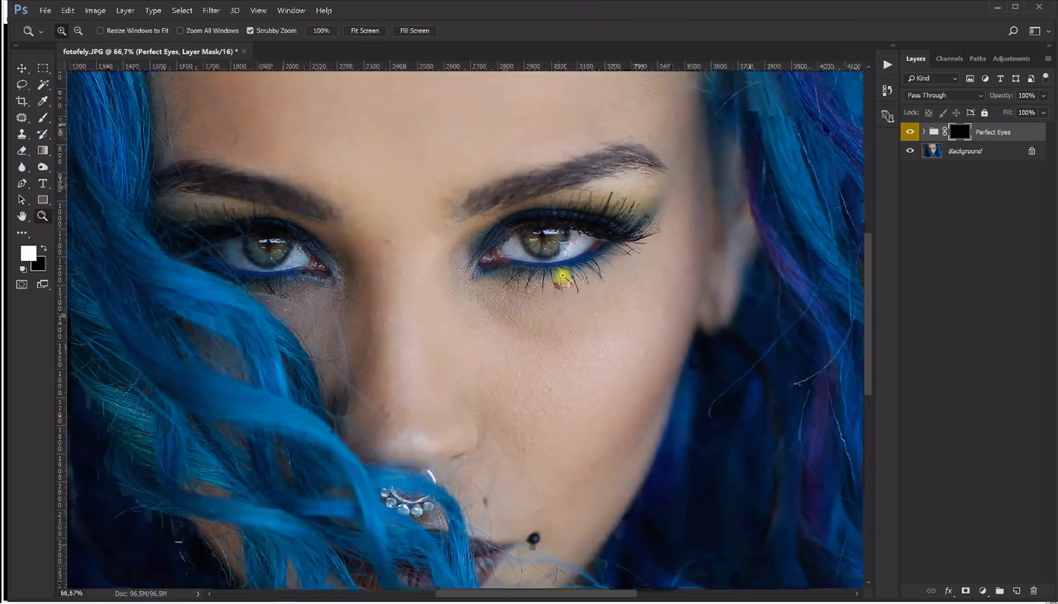
pyautogui.click(562, 277)
pyautogui.moveTo(527, 592); pyautogui.dragTo(485, 591)
pyautogui.rightClick(500, 453)
pyautogui.click(527, 509)
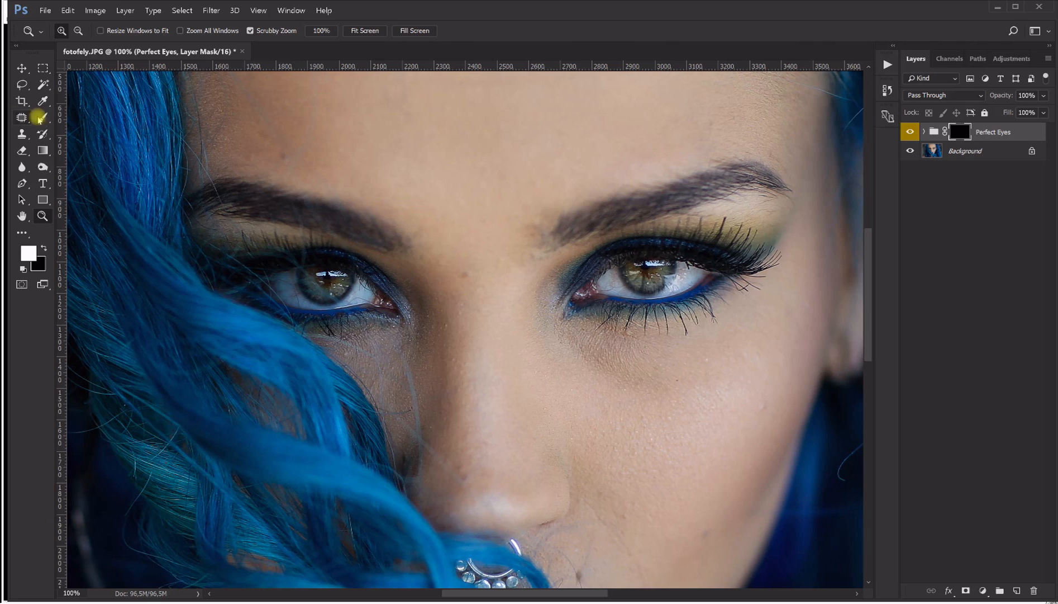
pyautogui.click(42, 118)
pyautogui.moveTo(651, 306)
pyautogui.mouseDown()
pyautogui.moveTo(551, 300)
pyautogui.moveTo(561, 302)
pyautogui.mouseUp()
pyautogui.moveTo(659, 281)
pyautogui.mouseDown()
pyautogui.moveTo(666, 262)
pyautogui.moveTo(661, 278)
pyautogui.moveTo(628, 272)
pyautogui.moveTo(649, 262)
pyautogui.moveTo(648, 282)
pyautogui.moveTo(666, 266)
pyautogui.mouseUp()
pyautogui.moveTo(340, 279)
pyautogui.mouseDown()
pyautogui.moveTo(312, 277)
pyautogui.moveTo(319, 294)
pyautogui.moveTo(348, 272)
pyautogui.mouseUp()
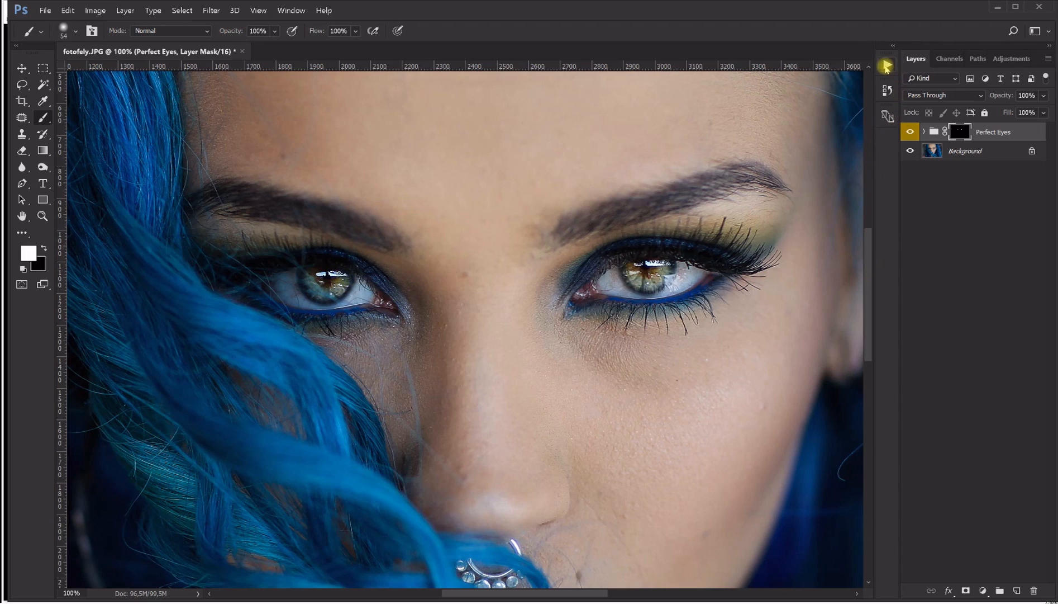
# Run the "2 - contrast" action for the eyes, make the "paint on bright" layer mask active and hide the actions list
pyautogui.click(887, 66)
pyautogui.click(727, 215)
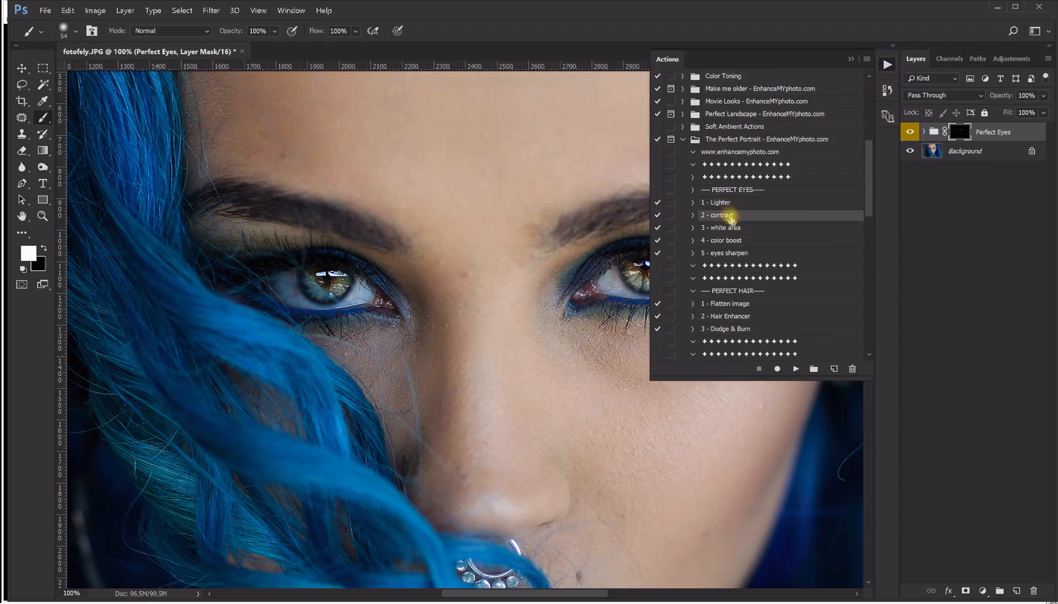
pyautogui.click(796, 369)
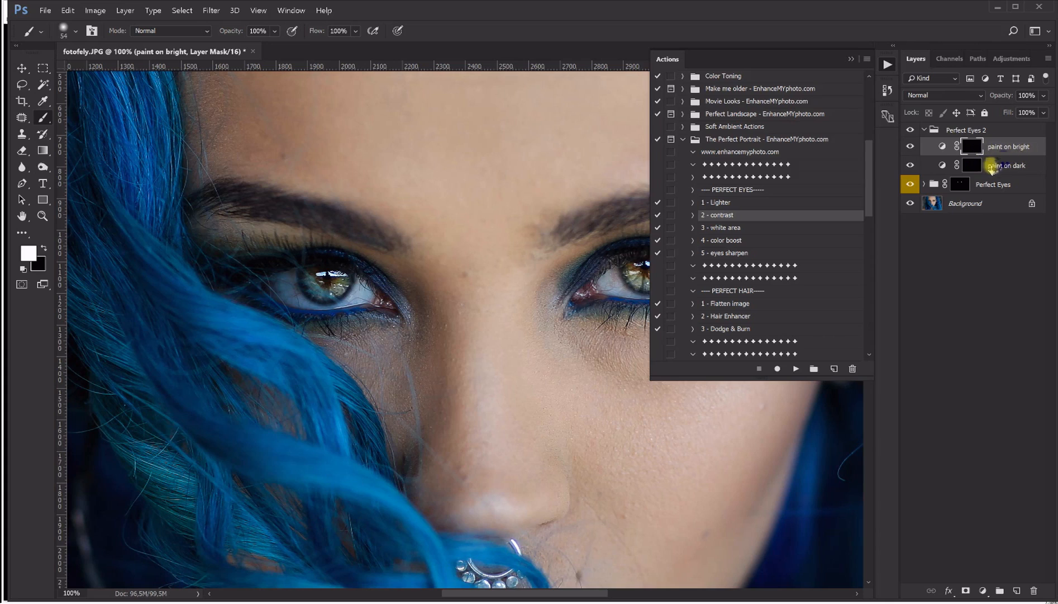
pyautogui.click(991, 166)
pyautogui.click(974, 147)
pyautogui.click(851, 59)
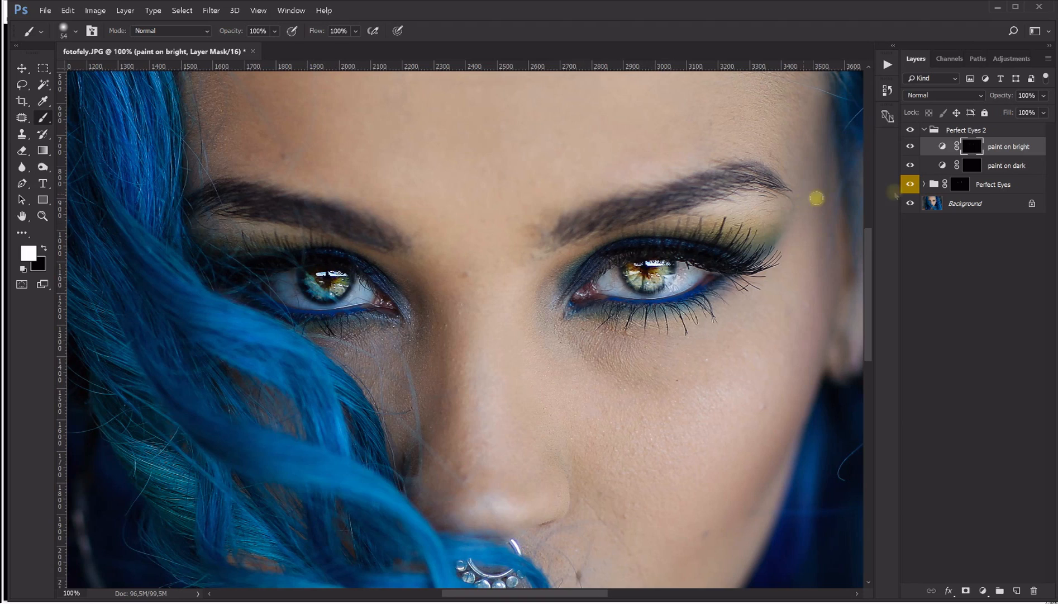
# Paint over the darker parts of both irises on the "paint on dark" layer mask with a 29 px brush
pyautogui.click(1001, 165)
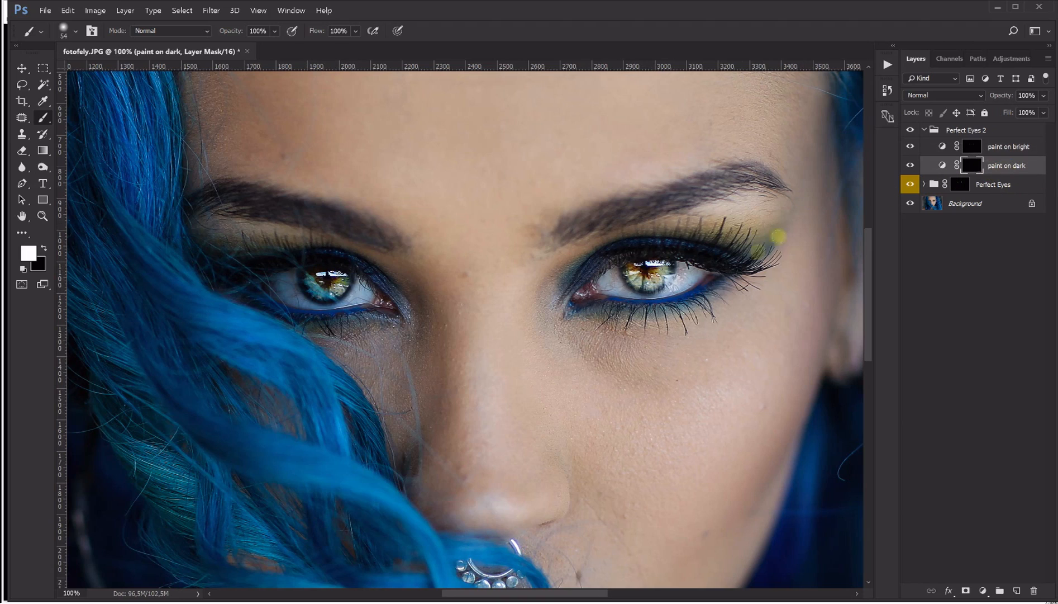
pyautogui.moveTo(684, 310); pyautogui.dragTo(677, 309)
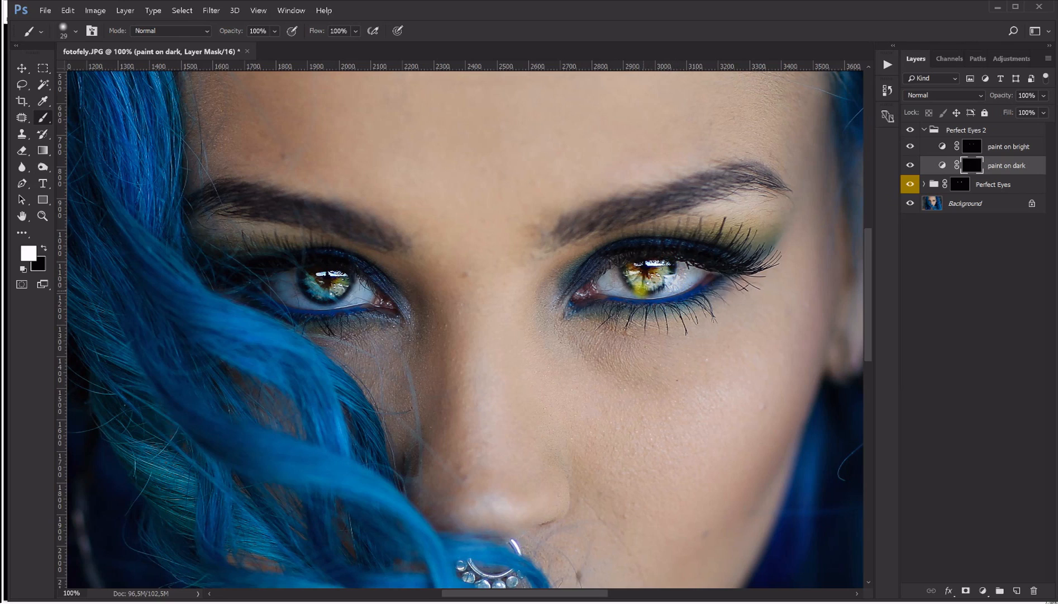
pyautogui.moveTo(312, 278)
pyautogui.mouseDown()
pyautogui.moveTo(347, 279)
pyautogui.moveTo(323, 299)
pyautogui.moveTo(308, 288)
pyautogui.moveTo(304, 263)
pyautogui.moveTo(335, 275)
pyautogui.mouseUp()
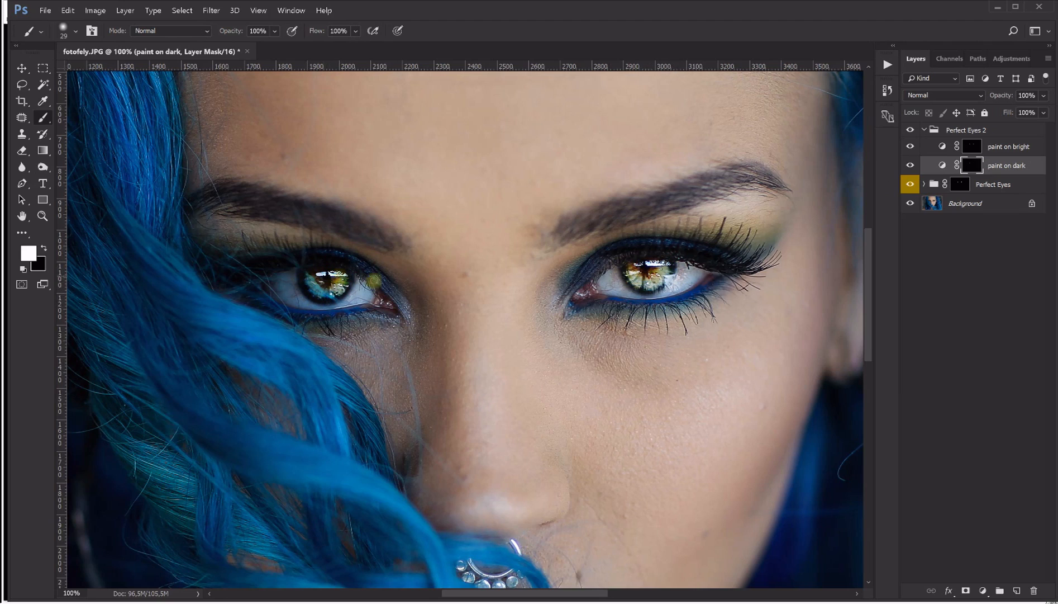
# Examine the retouched eyes in the full image and close up
pyautogui.click(42, 215)
pyautogui.rightClick(343, 251)
pyautogui.click(361, 257)
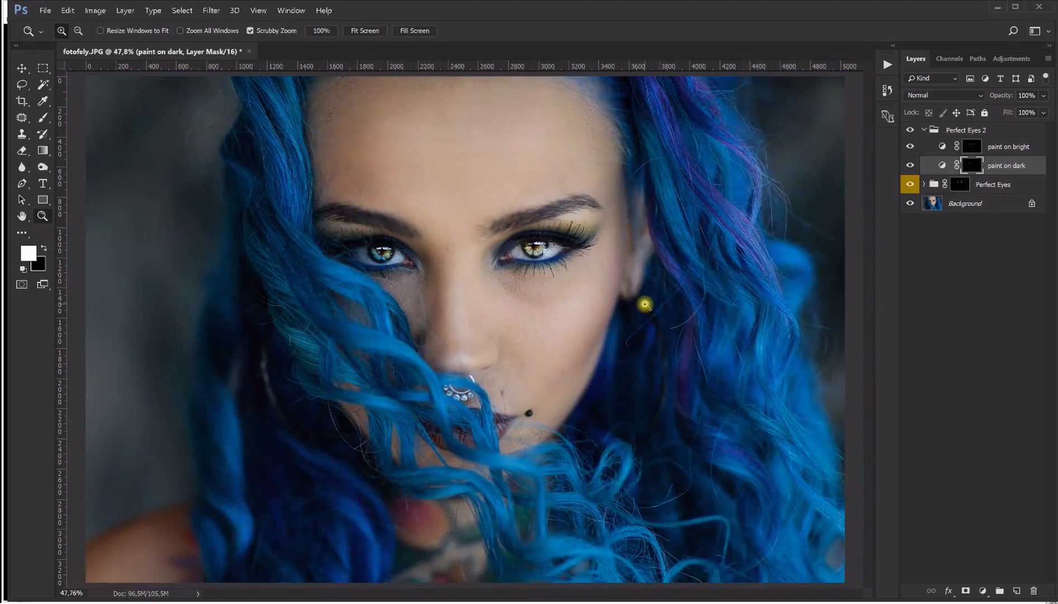
pyautogui.moveTo(462, 258); pyautogui.dragTo(469, 259)
pyautogui.click(482, 263)
pyautogui.rightClick(421, 274)
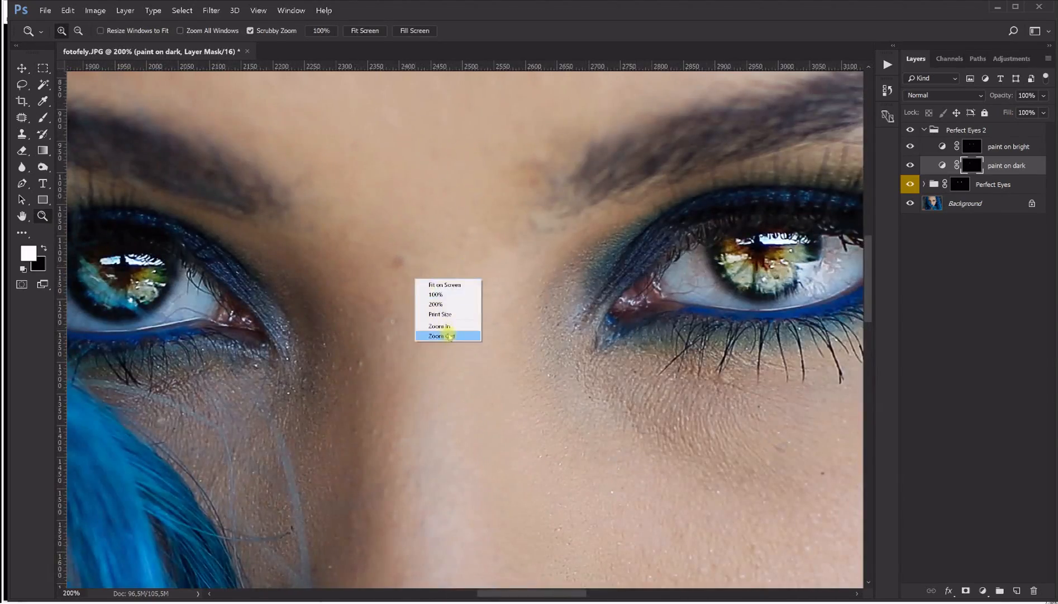
pyautogui.click(448, 331)
# Collapse the Perfect Eyes 2 group and combine it with the Perfect Eyes group in a new layer group
pyautogui.click(923, 130)
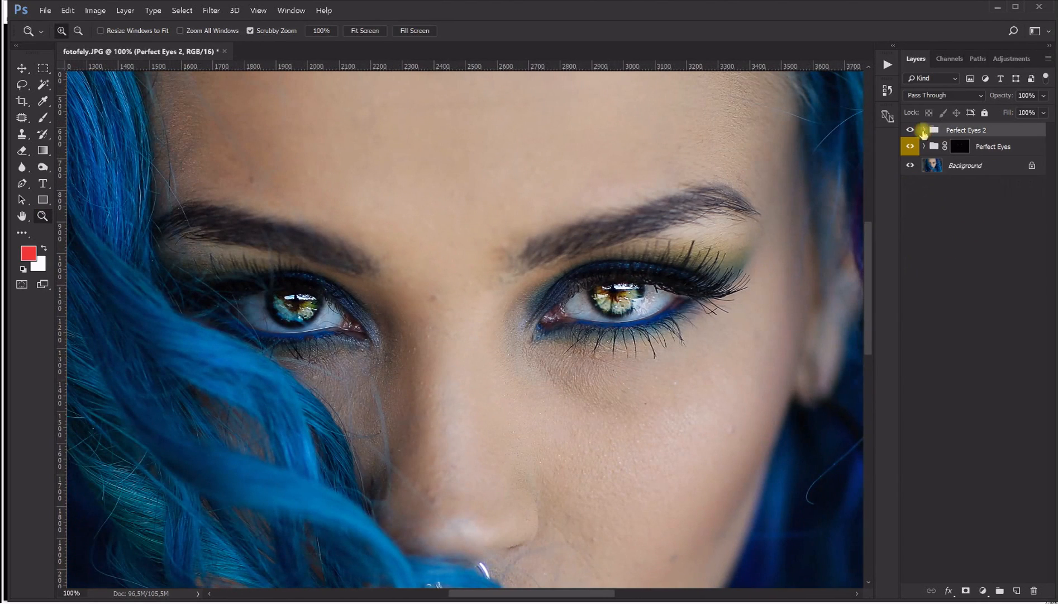
pyautogui.keyDown('ctrl'); pyautogui.click(982, 147); pyautogui.keyUp('ctrl')
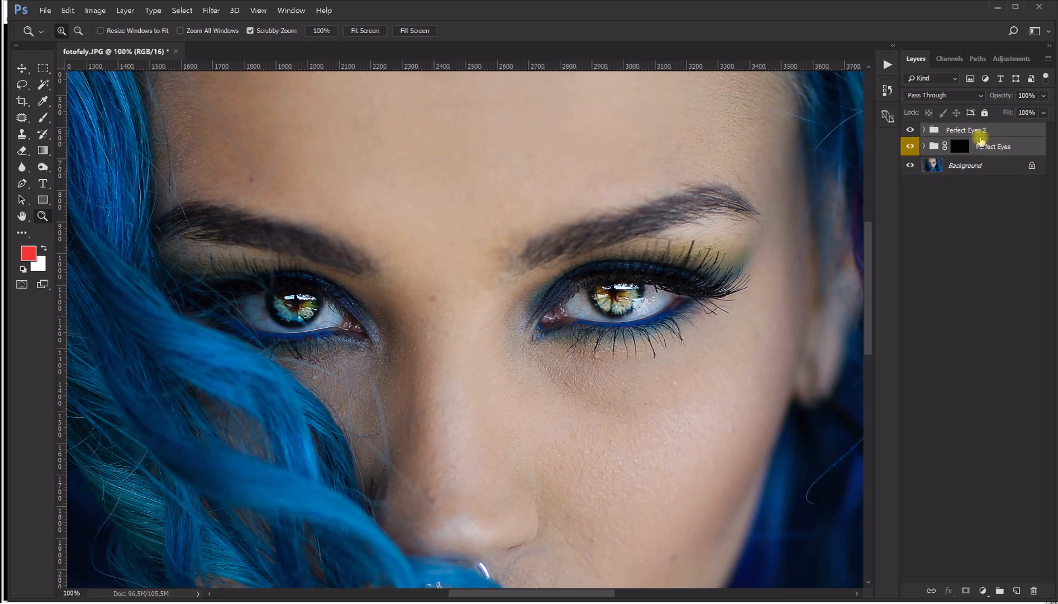
pyautogui.hotkey('ctrl', 'g')
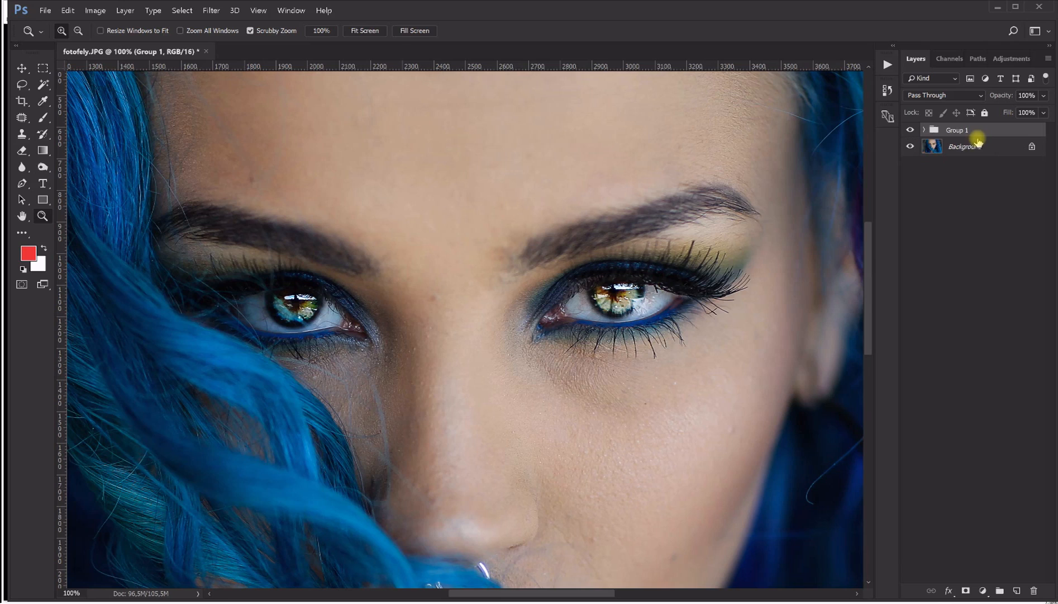
# Compare the eyes with and without Group 1 and reduce the group's opacity to 20%
pyautogui.click(911, 129)
pyautogui.click(910, 129)
pyautogui.click(1043, 112)
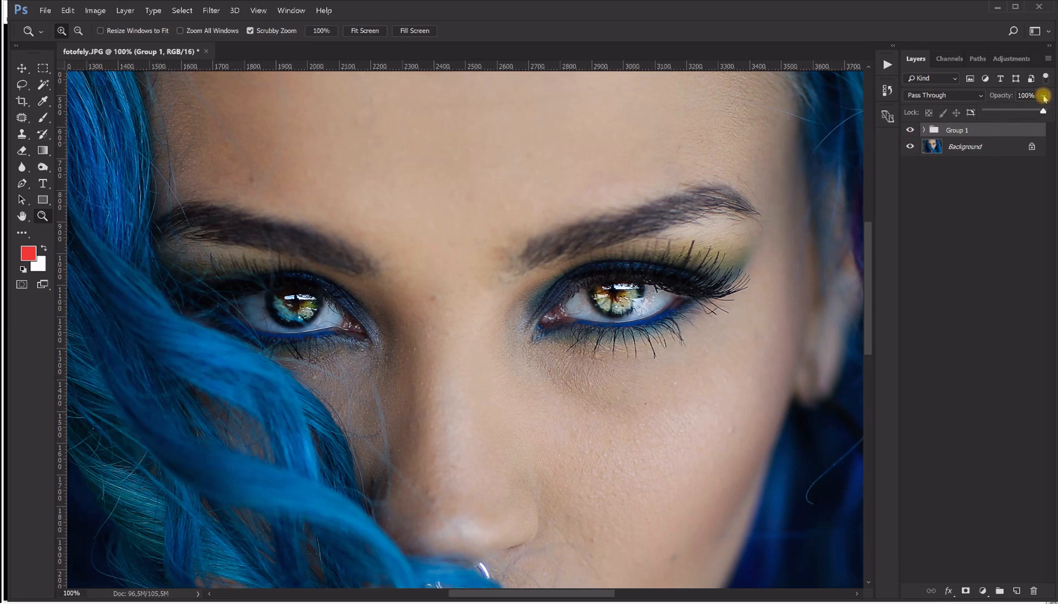
pyautogui.moveTo(1043, 112)
pyautogui.mouseDown()
pyautogui.moveTo(954, 111)
pyautogui.moveTo(999, 112)
pyautogui.mouseUp()
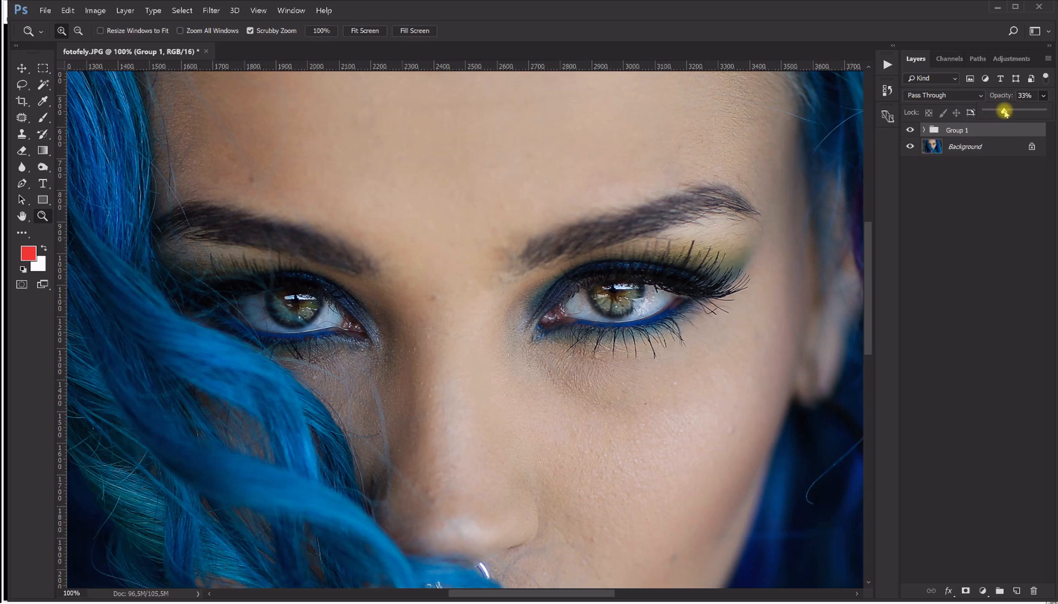
pyautogui.moveTo(1000, 112); pyautogui.dragTo(997, 113)
# Compare the portrait with Group 1 hidden and shown, in the full image and closer on the face
pyautogui.click(910, 130)
pyautogui.click(911, 129)
pyautogui.rightClick(327, 275)
pyautogui.click(334, 283)
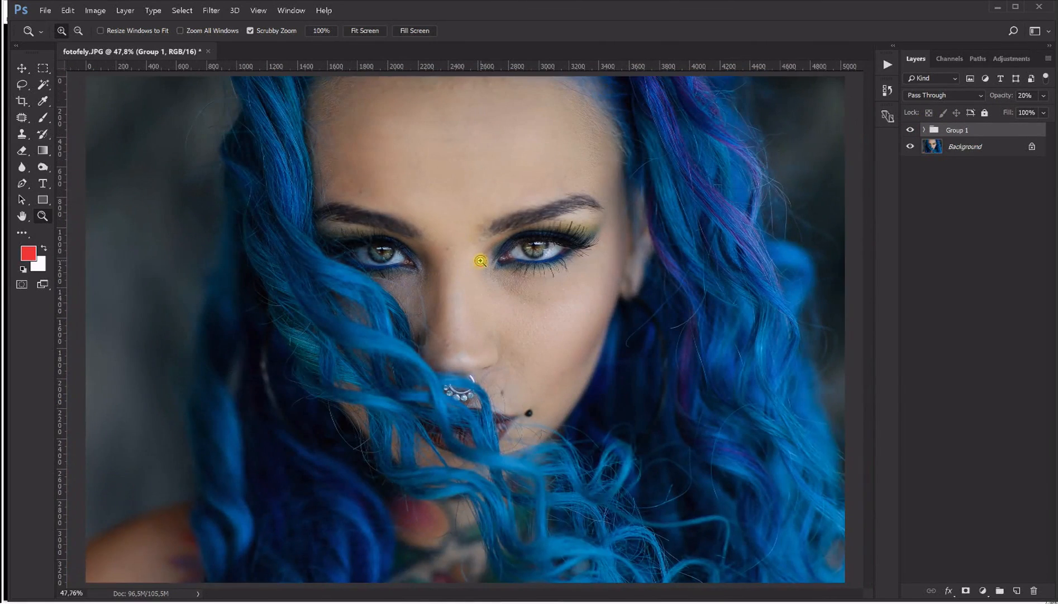
pyautogui.click(480, 261)
pyautogui.click(912, 130)
pyautogui.click(911, 130)
pyautogui.click(912, 129)
pyautogui.click(916, 130)
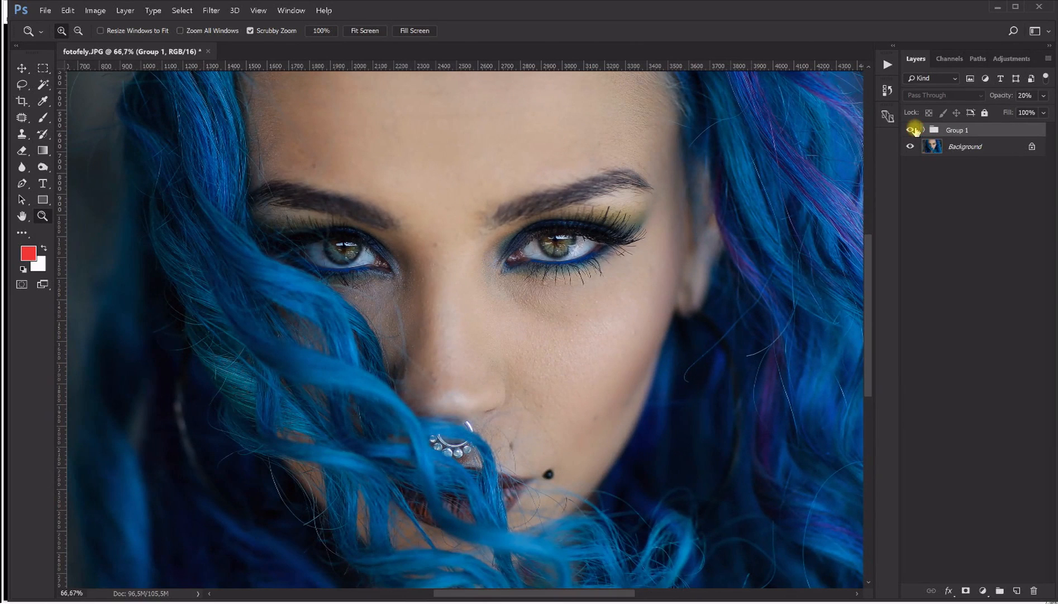
# Set the opacity of Group 1 to 24% and check the eyes with the group hidden and shown
pyautogui.click(1044, 95)
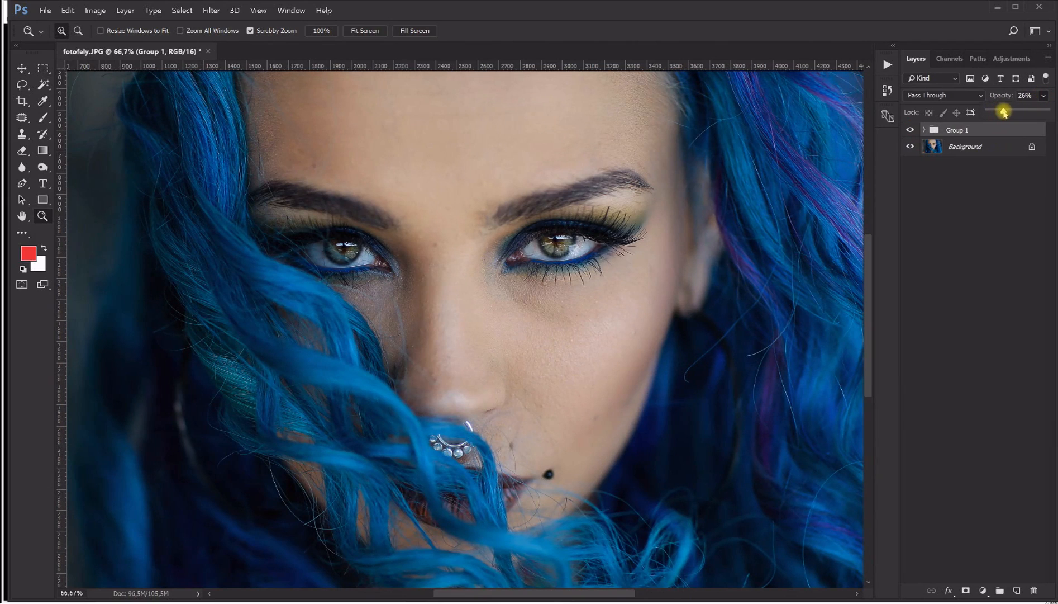
pyautogui.moveTo(1004, 111); pyautogui.dragTo(1003, 112)
pyautogui.click(910, 131)
pyautogui.click(910, 131)
# Examine the full portrait and the eyes at 100%, comparing them with and without Group 1
pyautogui.rightClick(322, 324)
pyautogui.click(335, 329)
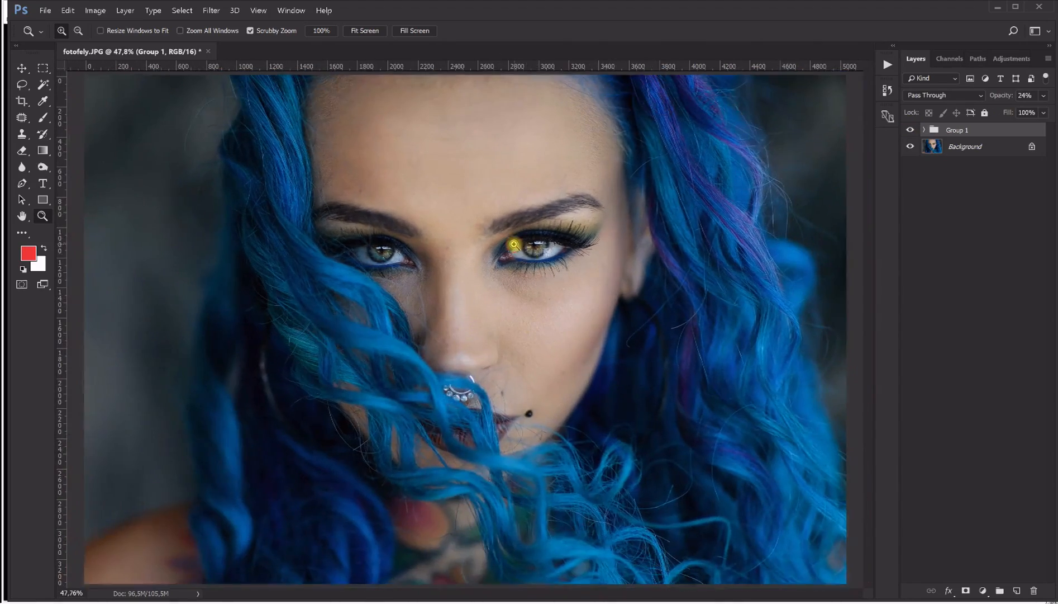
pyautogui.click(516, 245)
pyautogui.click(516, 244)
pyautogui.click(516, 244)
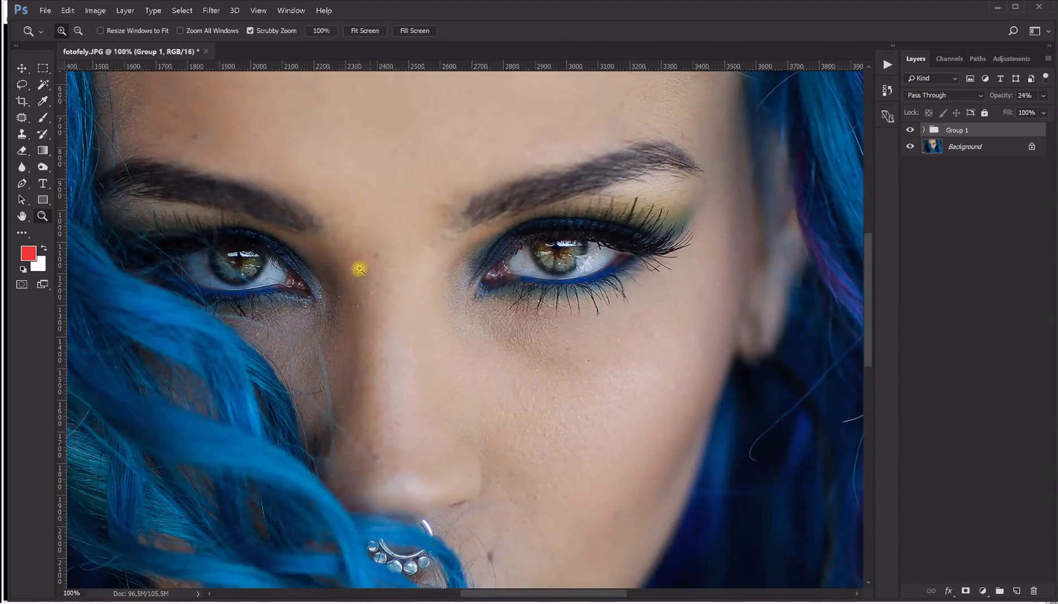
pyautogui.scroll(1, 359, 269)
pyautogui.click(912, 131)
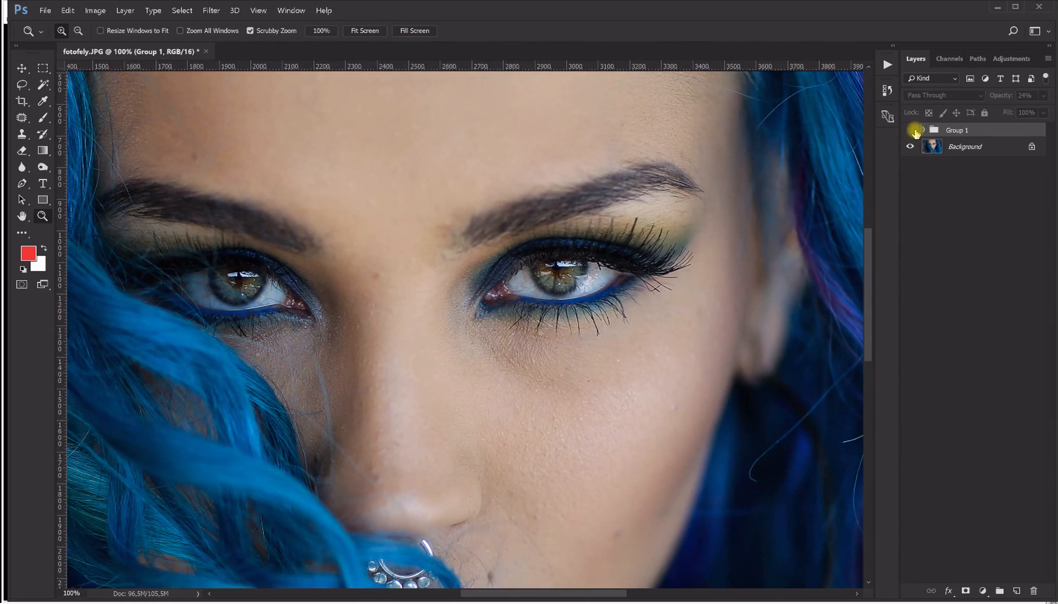
pyautogui.click(914, 131)
# Run the "3 - white area" action for the eyes, make the White area group mask active and hide the actions list
pyautogui.click(888, 65)
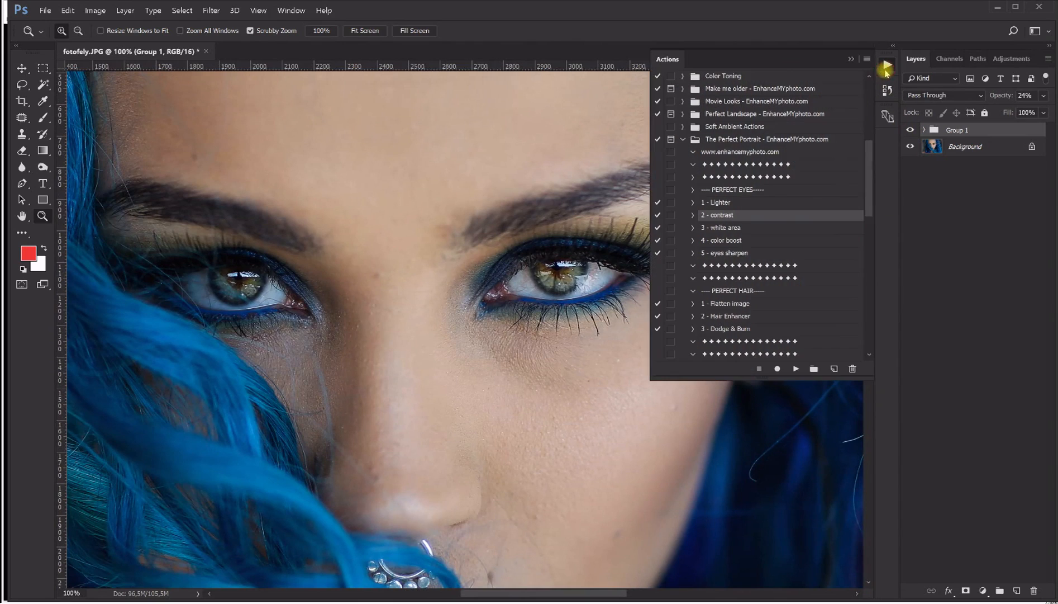
pyautogui.click(726, 228)
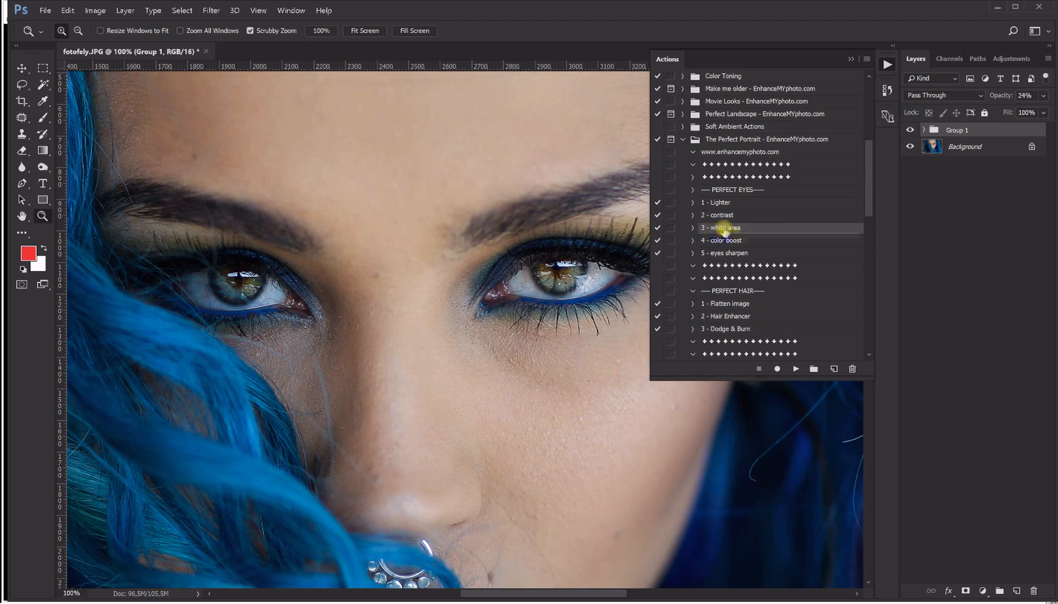
pyautogui.click(579, 284)
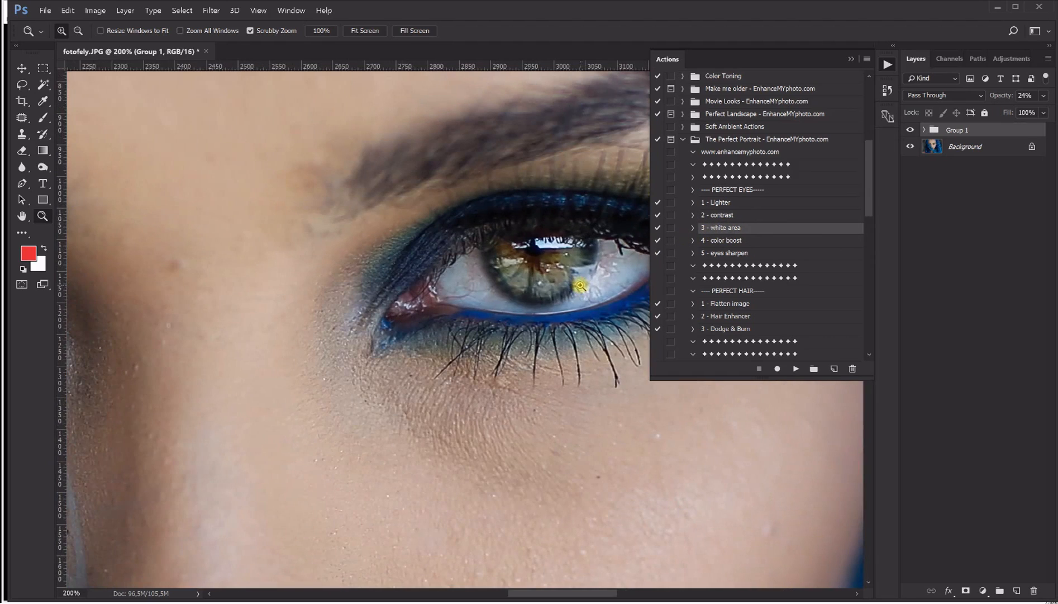
pyautogui.moveTo(525, 598); pyautogui.dragTo(535, 594)
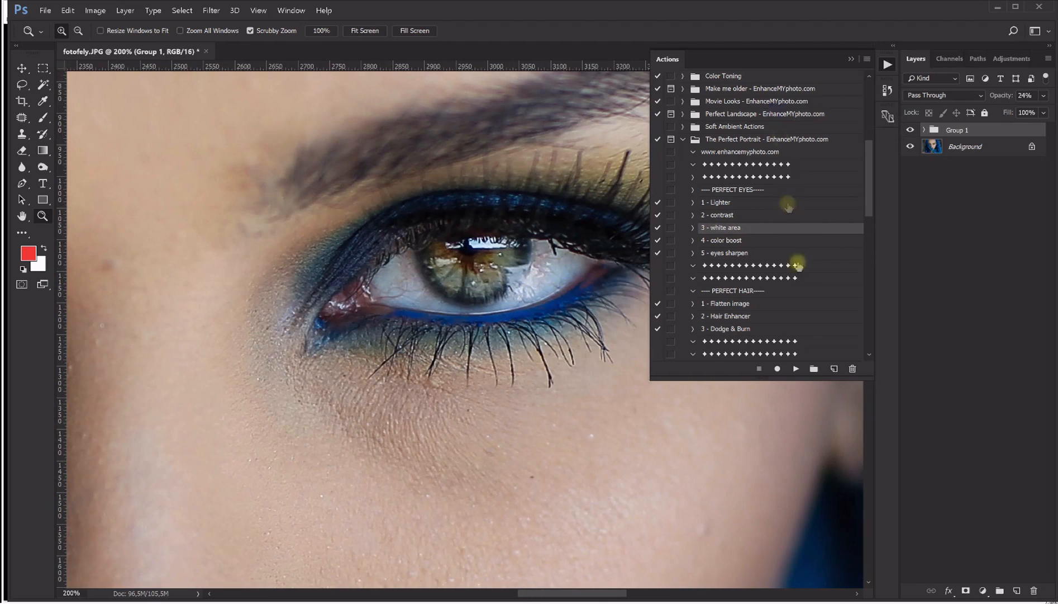
pyautogui.click(796, 368)
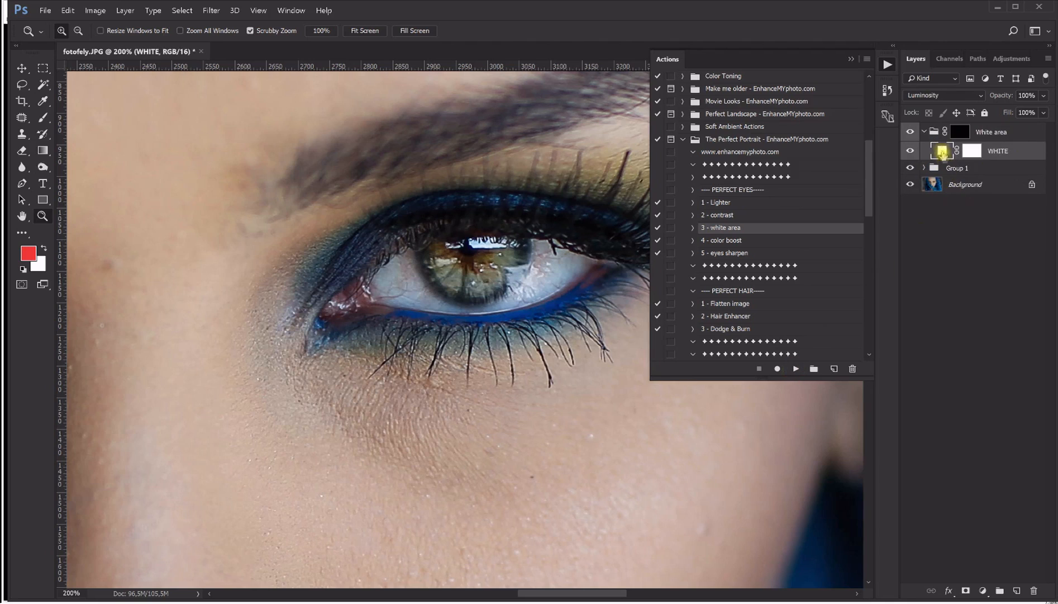
pyautogui.click(925, 132)
pyautogui.click(959, 131)
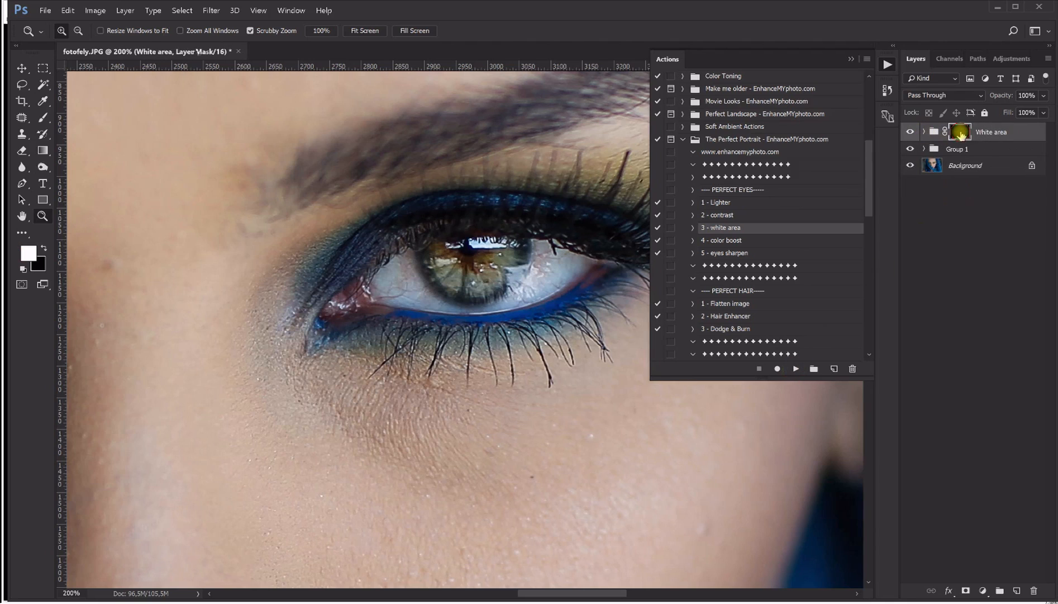
pyautogui.click(849, 60)
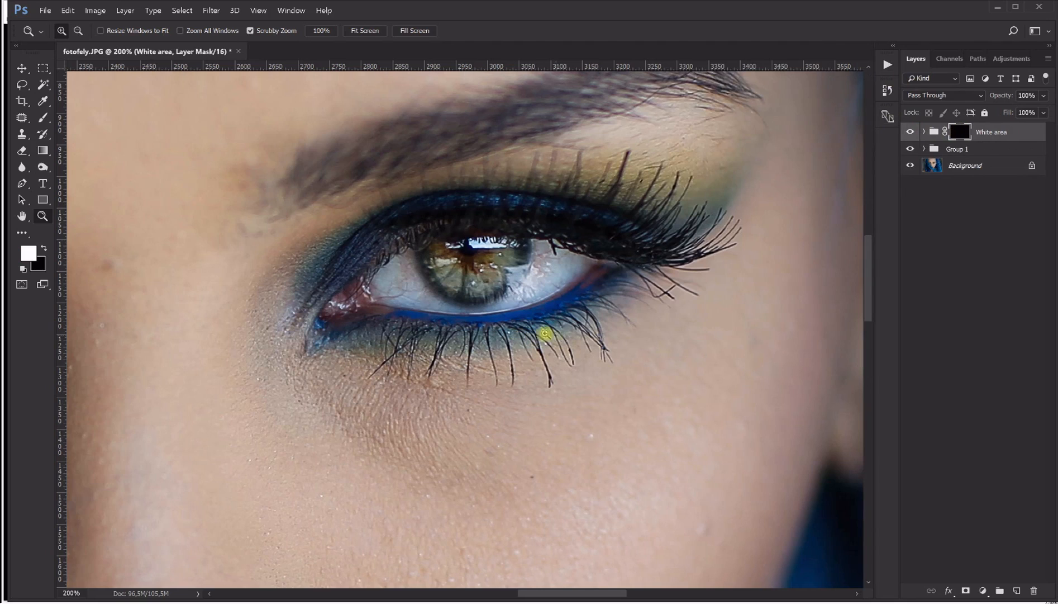
# Paint white over the white of the fully visible eye on the White area mask with a 22 px brush
pyautogui.click(43, 118)
pyautogui.keyDown('alt'); pyautogui.rightClick(545, 266); pyautogui.keyUp('alt')
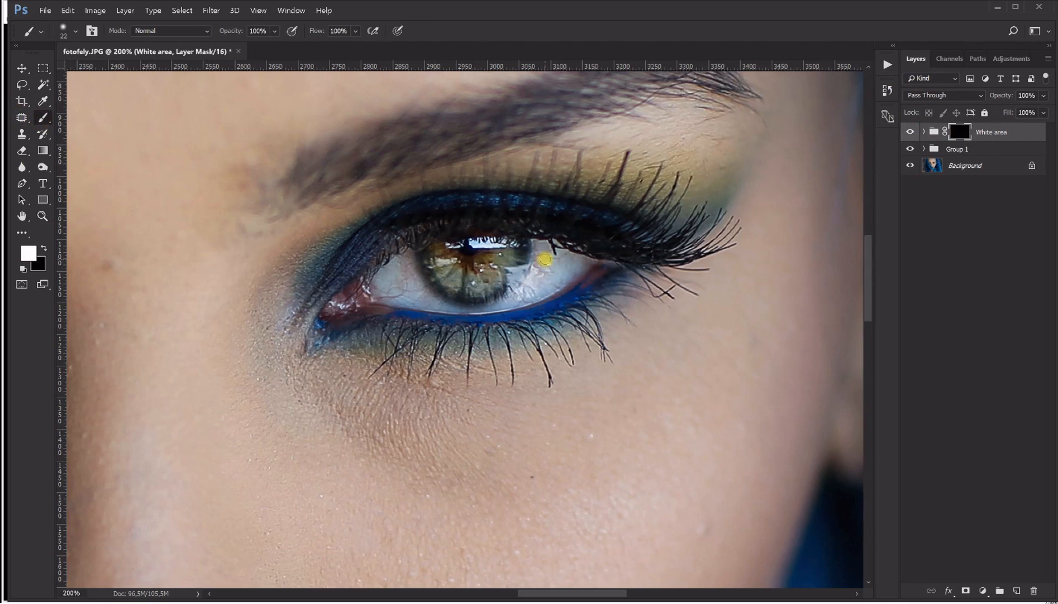
pyautogui.moveTo(540, 273)
pyautogui.mouseDown()
pyautogui.moveTo(541, 245)
pyautogui.moveTo(535, 275)
pyautogui.moveTo(542, 265)
pyautogui.moveTo(561, 280)
pyautogui.moveTo(582, 265)
pyautogui.mouseUp()
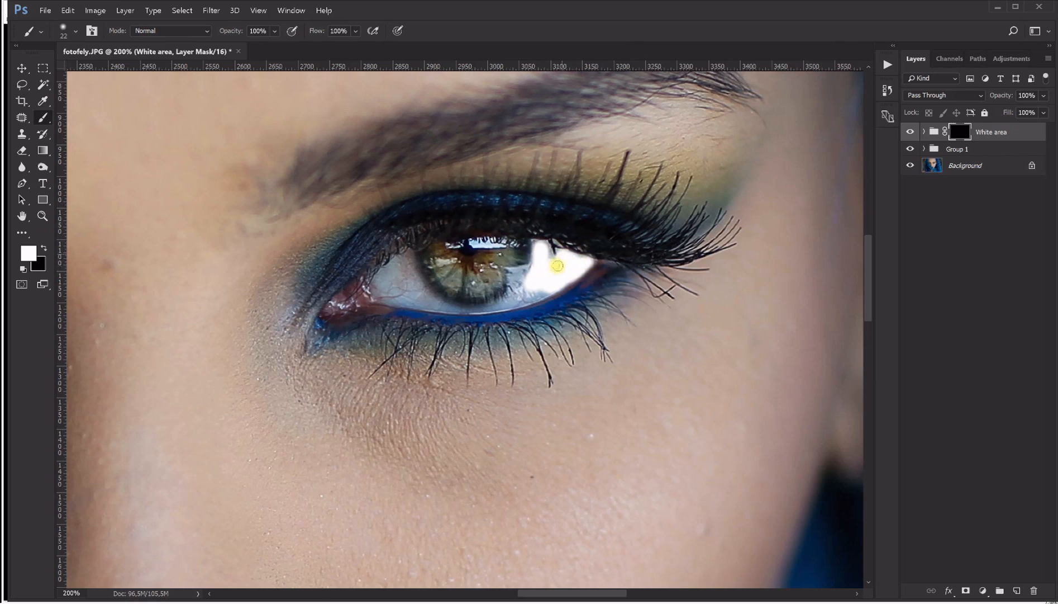
pyautogui.moveTo(532, 289); pyautogui.dragTo(543, 283)
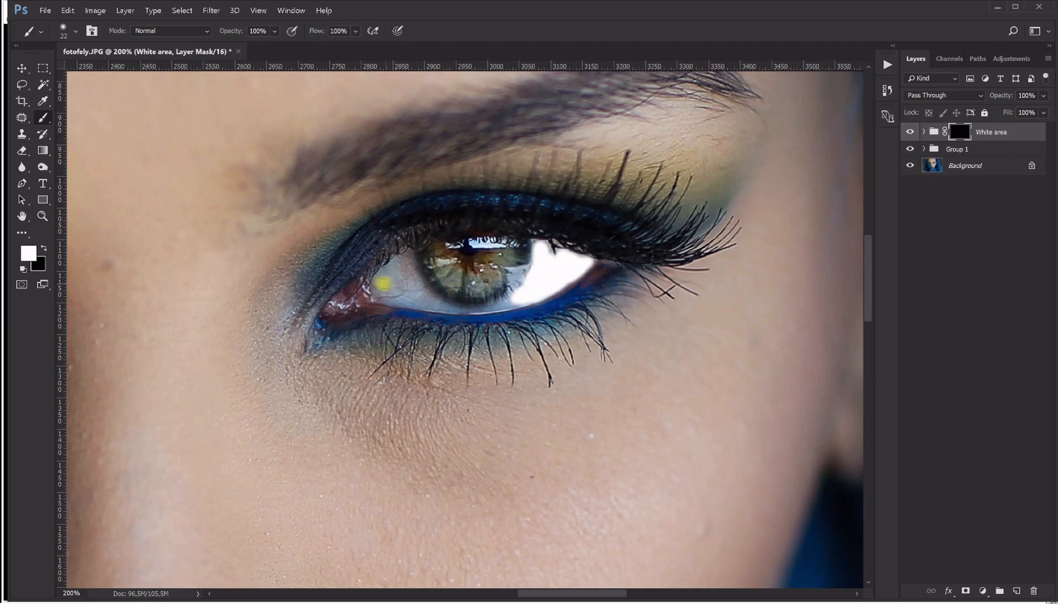
pyautogui.moveTo(385, 295); pyautogui.dragTo(405, 301)
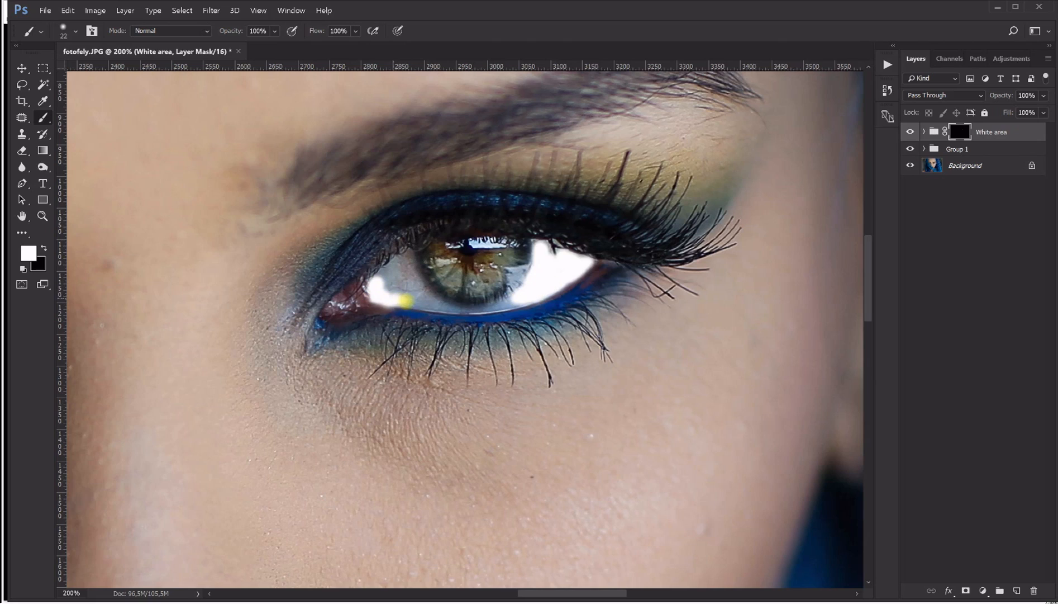
pyautogui.moveTo(467, 312)
pyautogui.mouseDown()
pyautogui.moveTo(530, 297)
pyautogui.moveTo(467, 312)
pyautogui.mouseUp()
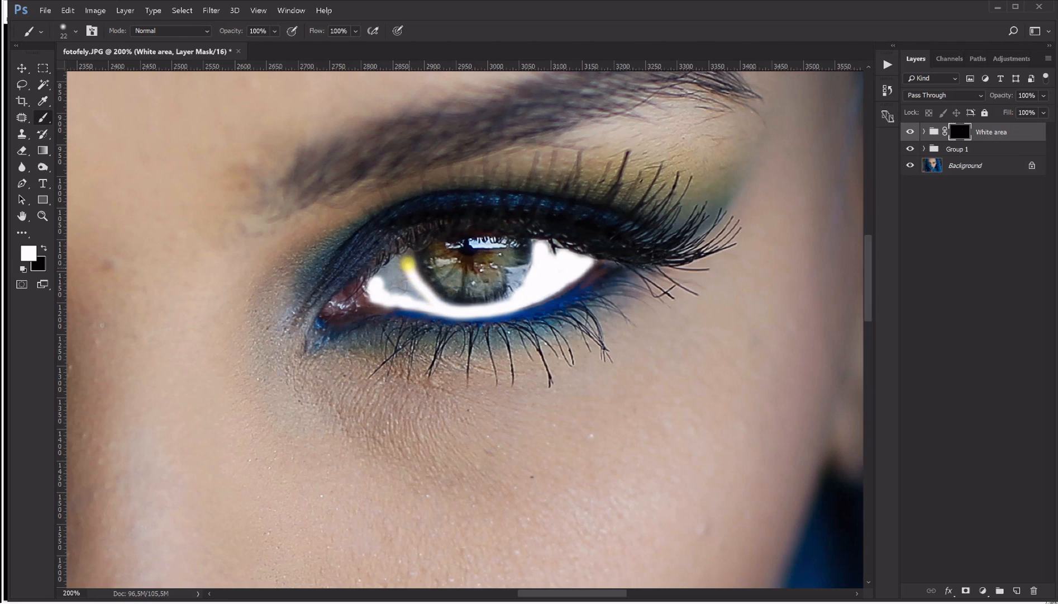
pyautogui.moveTo(408, 258)
pyautogui.mouseDown()
pyautogui.moveTo(428, 292)
pyautogui.moveTo(393, 265)
pyautogui.mouseUp()
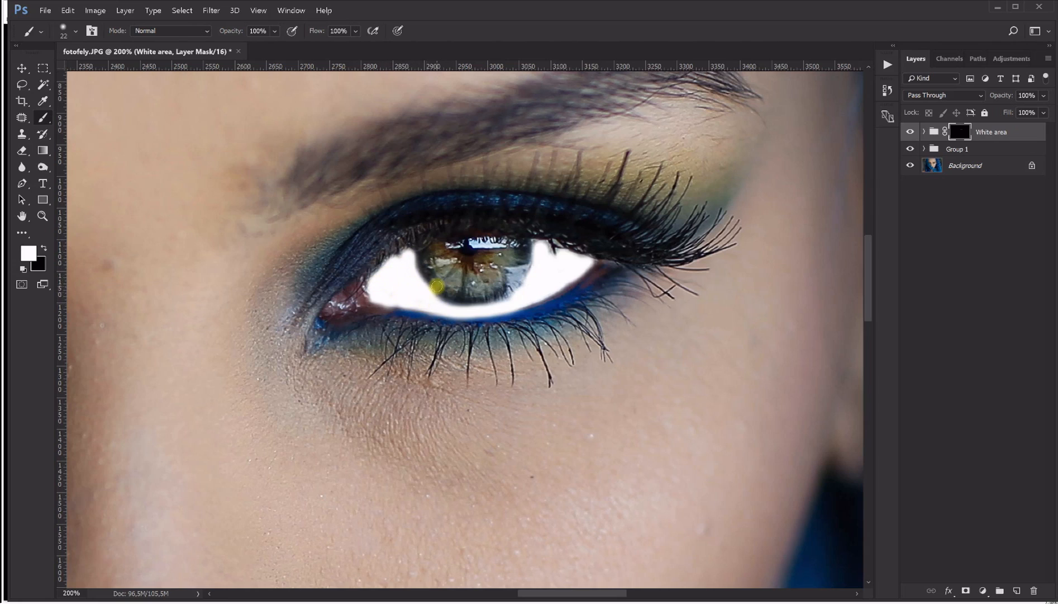
# Lower the White area group's opacity to 39% and compare the eye with and without it
pyautogui.click(910, 131)
pyautogui.click(911, 132)
pyautogui.moveTo(1044, 95); pyautogui.dragTo(1007, 110)
pyautogui.click(911, 133)
pyautogui.click(910, 132)
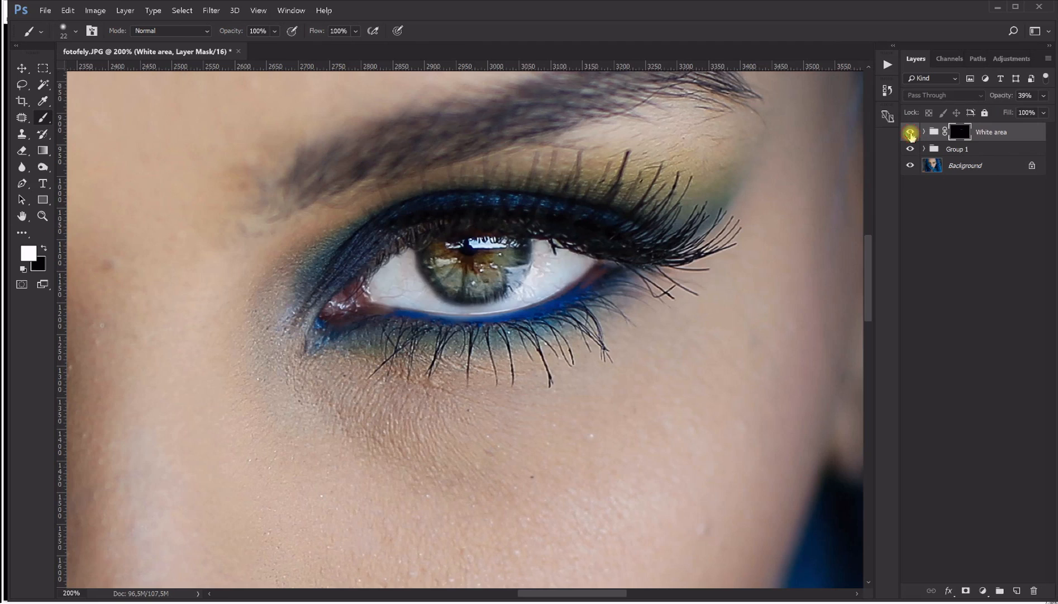
# Compare the eye white repeatedly with the White area group hidden and shown
pyautogui.click(911, 133)
pyautogui.click(910, 133)
pyautogui.click(911, 132)
pyautogui.click(911, 133)
pyautogui.click(911, 133)
pyautogui.click(911, 133)
pyautogui.click(911, 133)
pyautogui.click(911, 133)
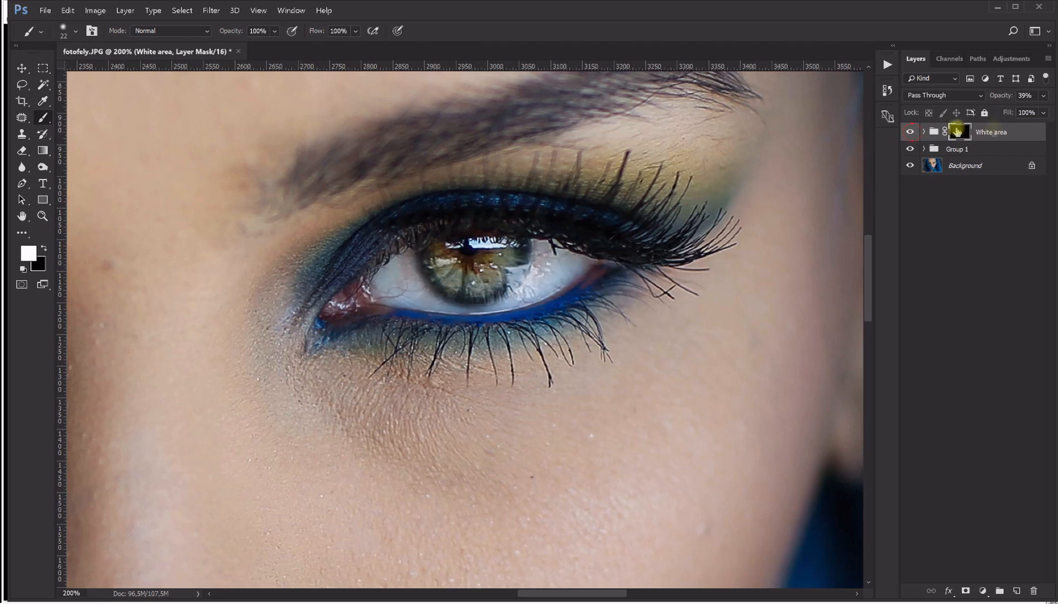
# Reduce the White area group's opacity to 30% and check the eye with and without it
pyautogui.click(1045, 97)
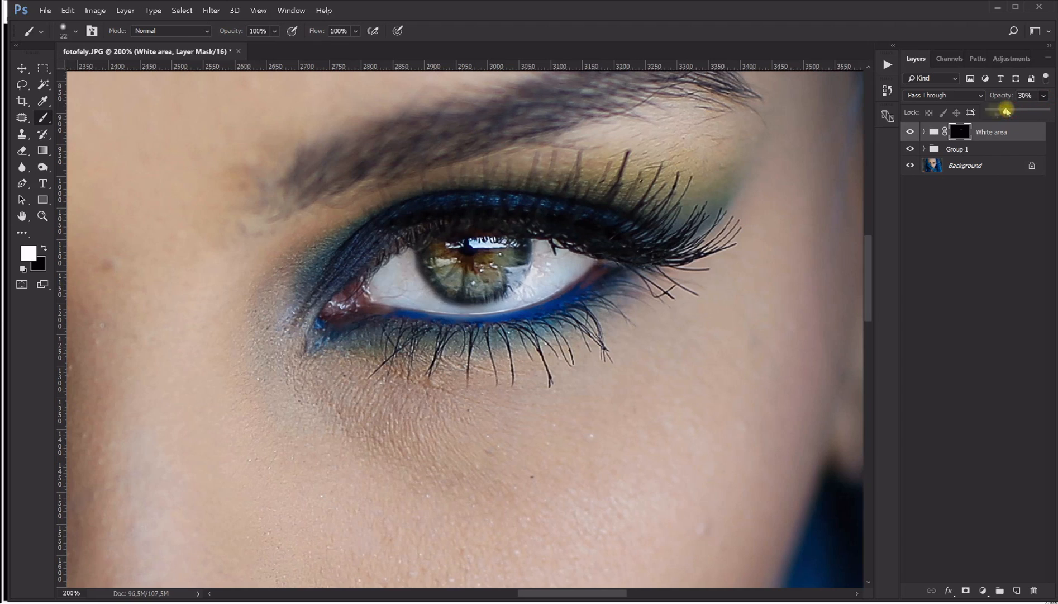
pyautogui.click(910, 132)
pyautogui.click(910, 133)
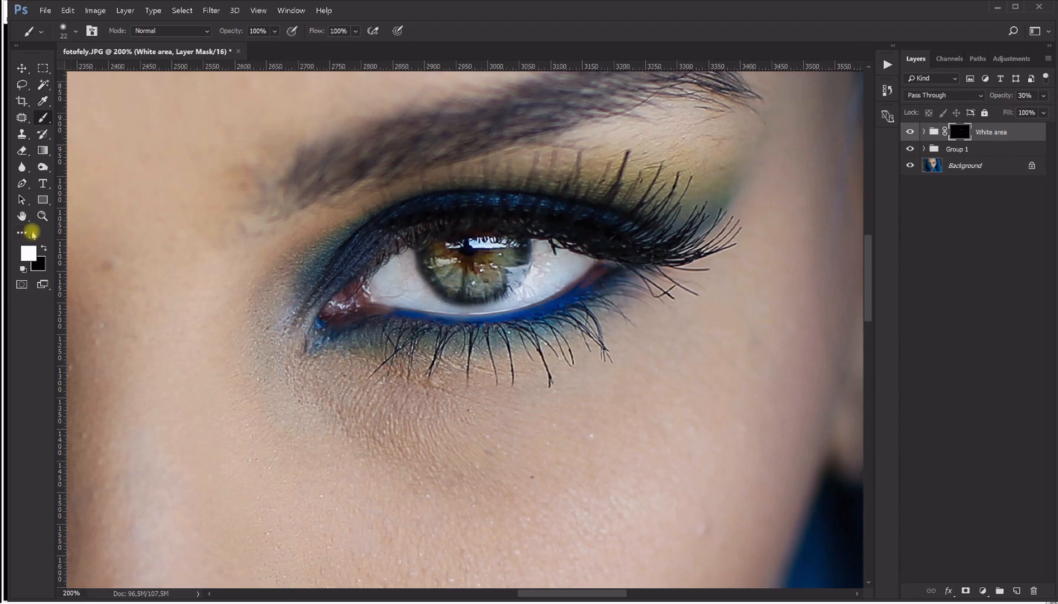
# Set the White area group's opacity to 25% and compare the eye close up with the group hidden and shown
pyautogui.click(42, 215)
pyautogui.hotkey('ctrl', '0')
pyautogui.moveTo(547, 254); pyautogui.dragTo(568, 246)
pyautogui.click(1044, 95)
pyautogui.moveTo(1006, 110); pyautogui.dragTo(1002, 112)
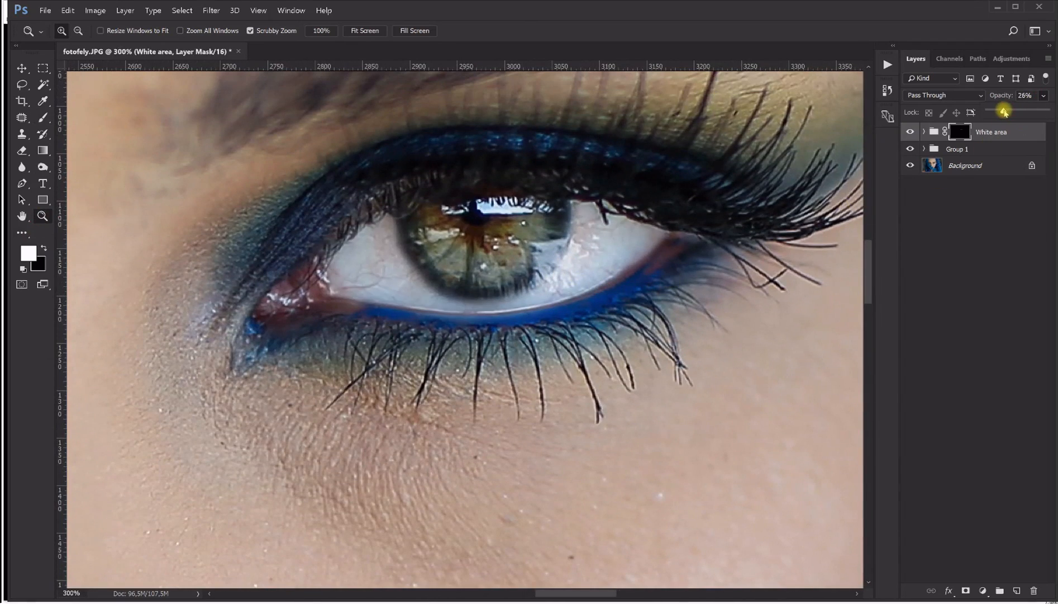
pyautogui.moveTo(1004, 111); pyautogui.dragTo(1005, 111)
pyautogui.click(908, 134)
pyautogui.click(908, 134)
pyautogui.click(908, 134)
pyautogui.click(908, 134)
# Paint white on the White area mask over the hair-side eye's white, cleaning the edge along the lower lid with black
pyautogui.click(960, 134)
pyautogui.click(42, 117)
pyautogui.click(44, 247)
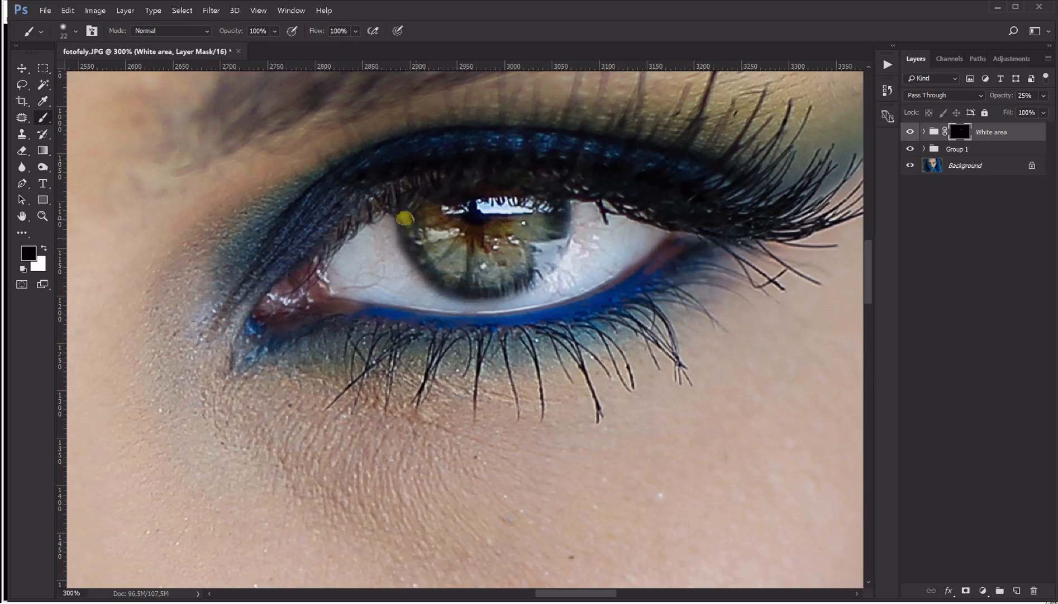
pyautogui.moveTo(354, 350); pyautogui.dragTo(721, 286)
pyautogui.moveTo(434, 318); pyautogui.dragTo(628, 288)
pyautogui.moveTo(652, 328); pyautogui.dragTo(655, 337)
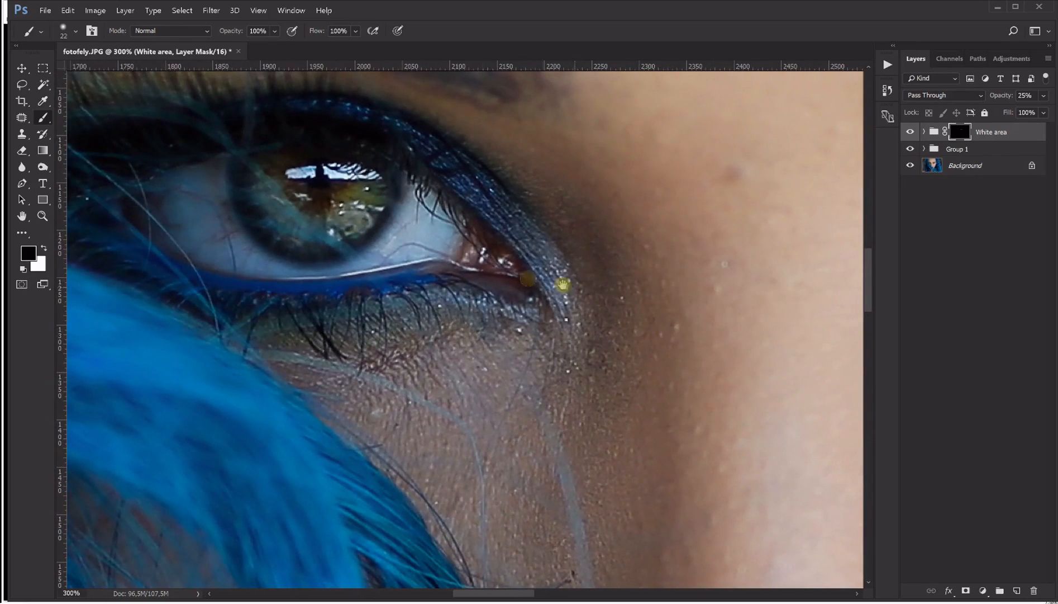
pyautogui.click(44, 248)
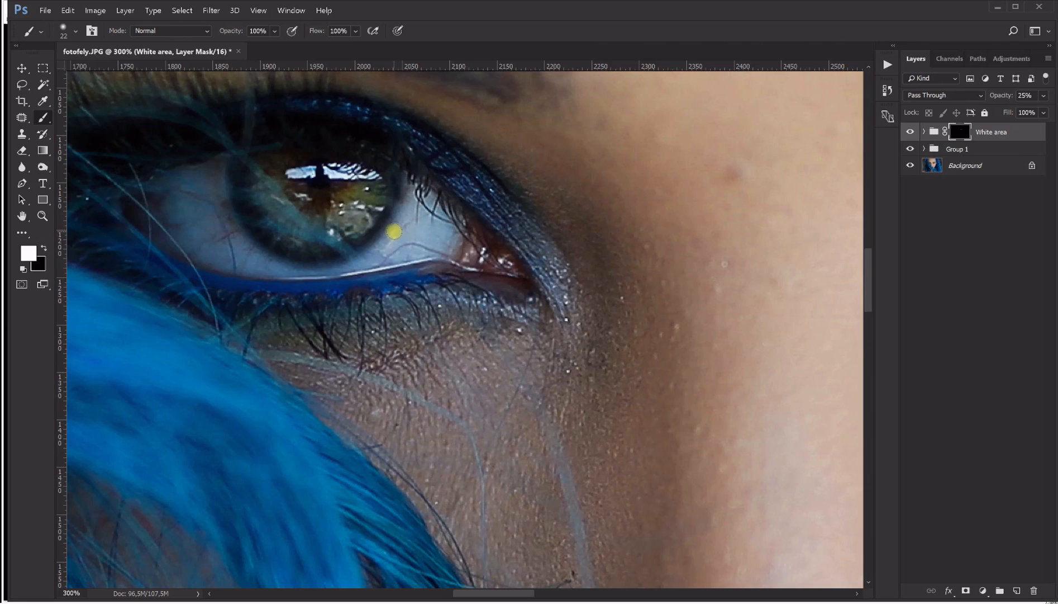
pyautogui.moveTo(397, 229)
pyautogui.mouseDown()
pyautogui.moveTo(418, 189)
pyautogui.moveTo(444, 237)
pyautogui.moveTo(376, 259)
pyautogui.mouseUp()
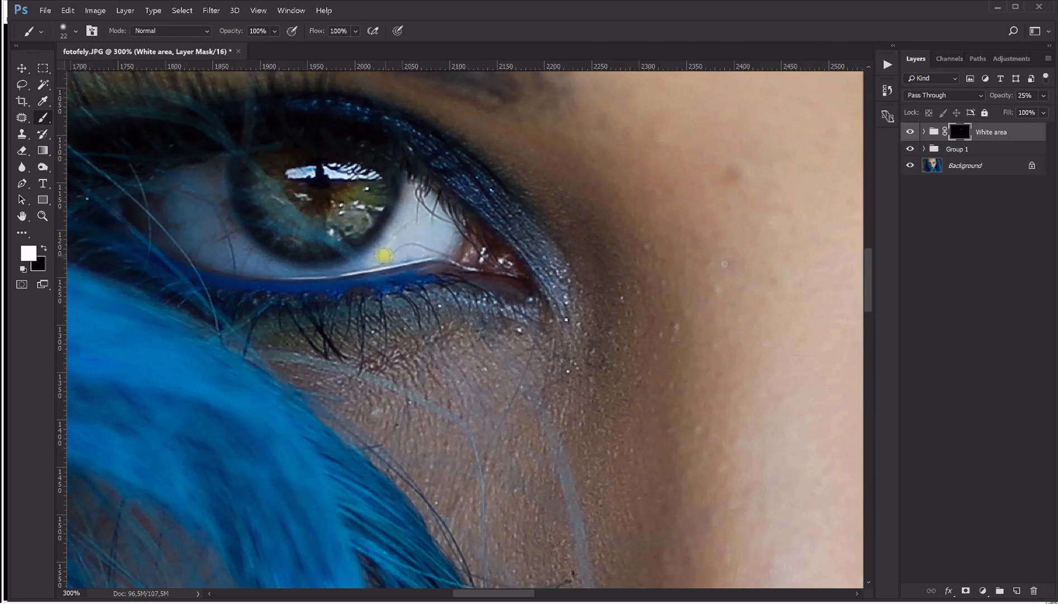
pyautogui.moveTo(147, 212)
pyautogui.mouseDown()
pyautogui.moveTo(154, 185)
pyautogui.moveTo(140, 209)
pyautogui.moveTo(172, 226)
pyautogui.moveTo(192, 178)
pyautogui.moveTo(214, 165)
pyautogui.moveTo(221, 215)
pyautogui.moveTo(246, 252)
pyautogui.moveTo(206, 213)
pyautogui.moveTo(200, 236)
pyautogui.moveTo(186, 241)
pyautogui.moveTo(154, 230)
pyautogui.moveTo(278, 274)
pyautogui.moveTo(350, 274)
pyautogui.moveTo(429, 222)
pyautogui.mouseUp()
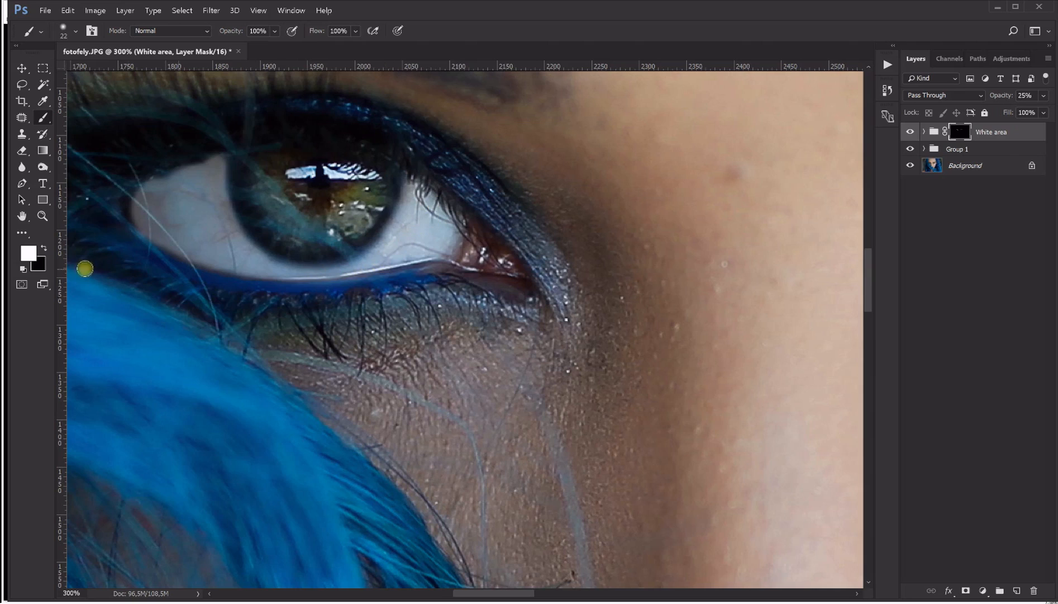
pyautogui.click(43, 248)
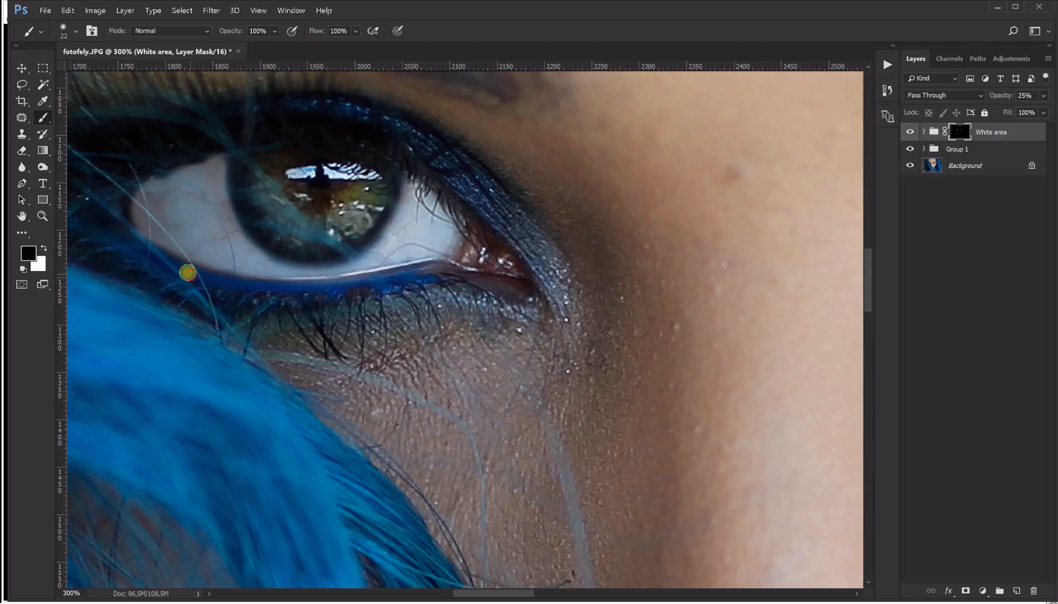
pyautogui.moveTo(284, 287); pyautogui.dragTo(453, 272)
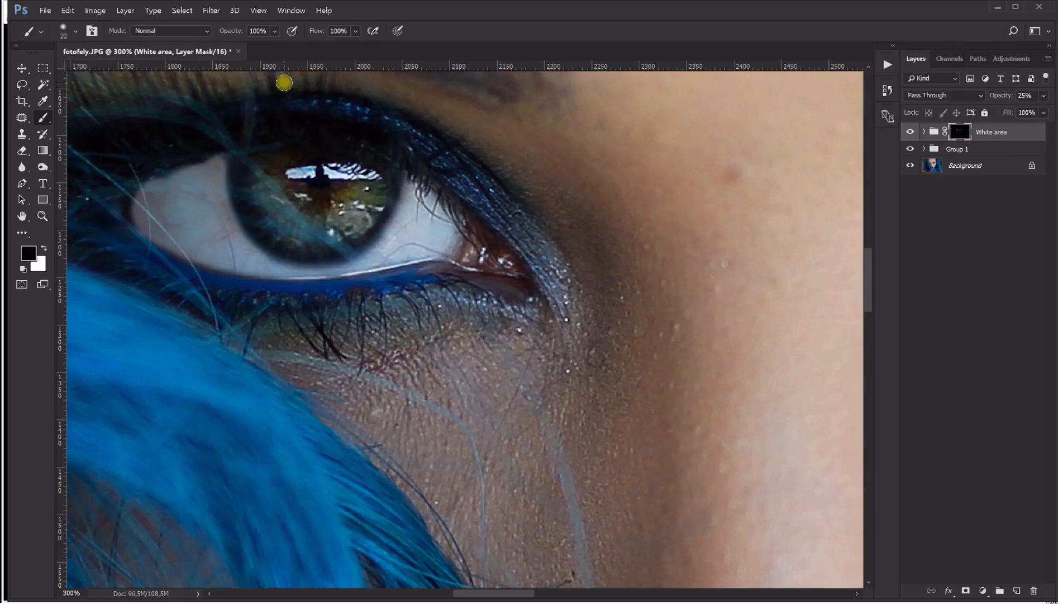
# Compare the hair-side eye with the White area group hidden and shown
pyautogui.click(41, 217)
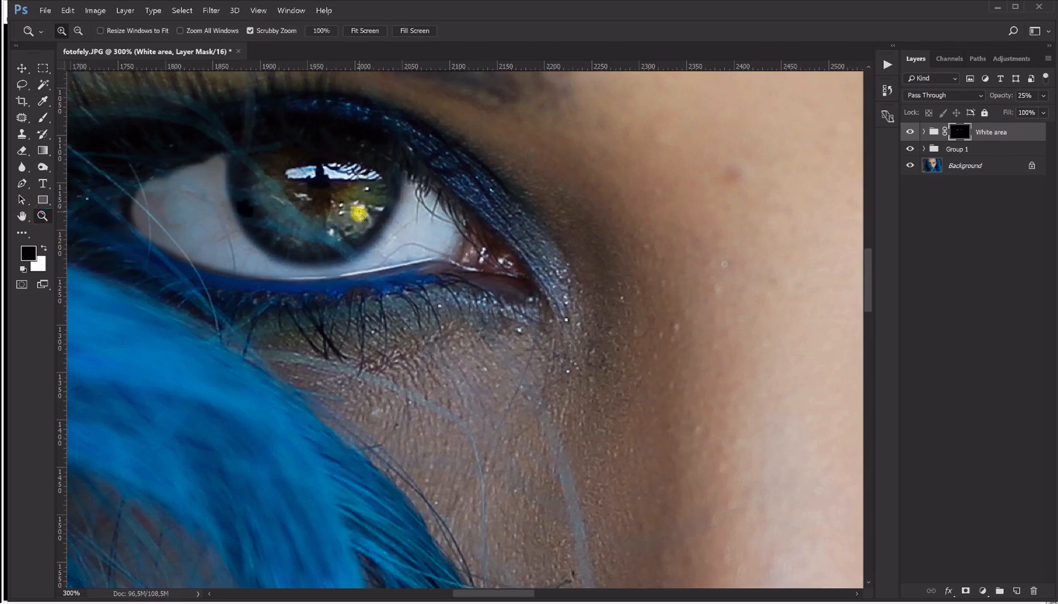
pyautogui.hotkey('ctrl', '0')
pyautogui.moveTo(360, 252); pyautogui.dragTo(360, 253)
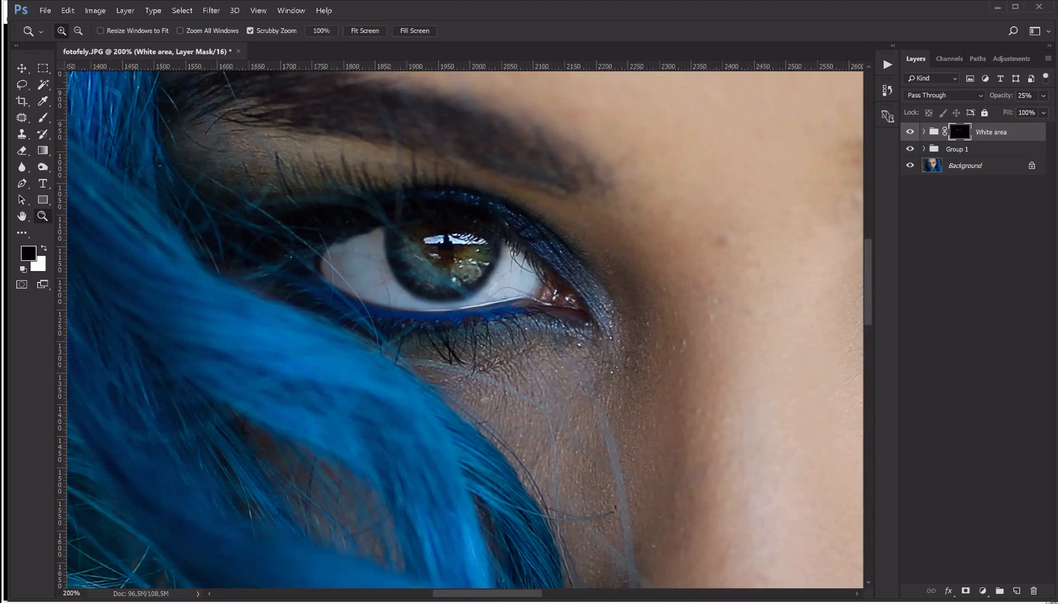
pyautogui.click(910, 132)
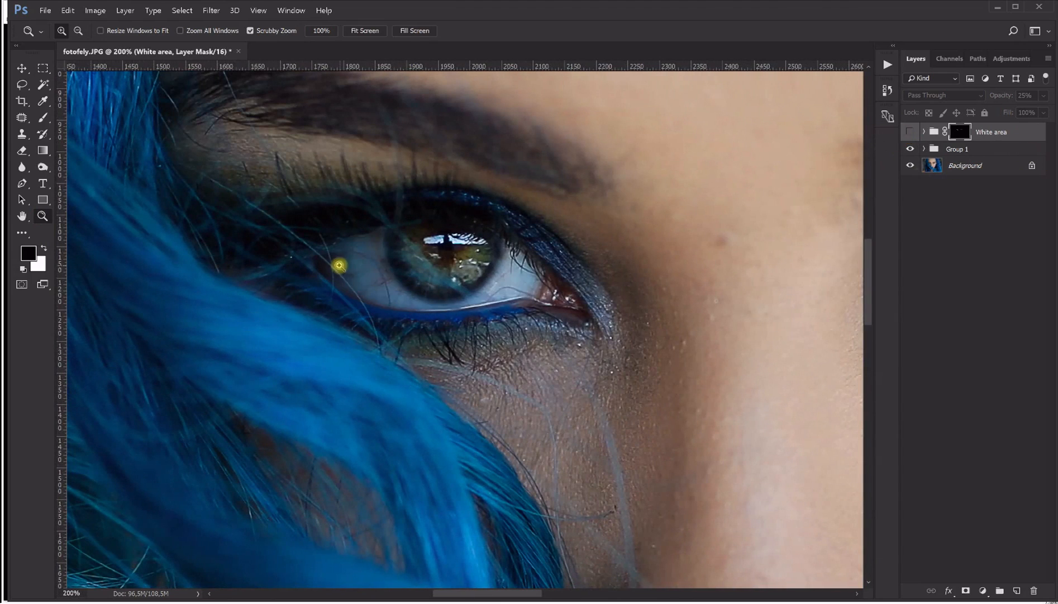
pyautogui.click(910, 132)
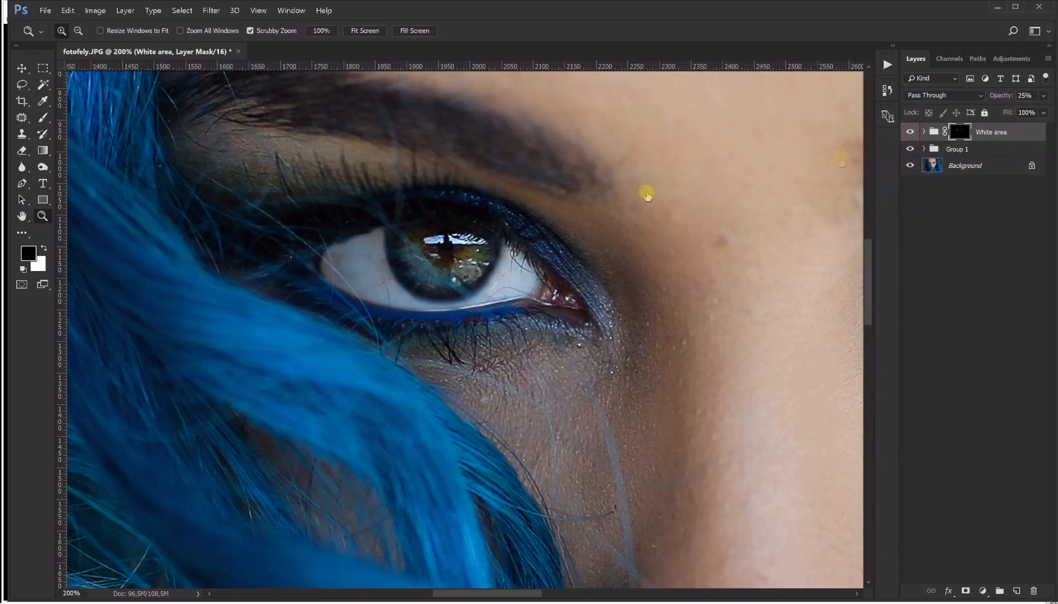
# Soften the White area mask at the eye's shaded outer corner with a soft 227 px black brush at 50% opacity
pyautogui.click(42, 118)
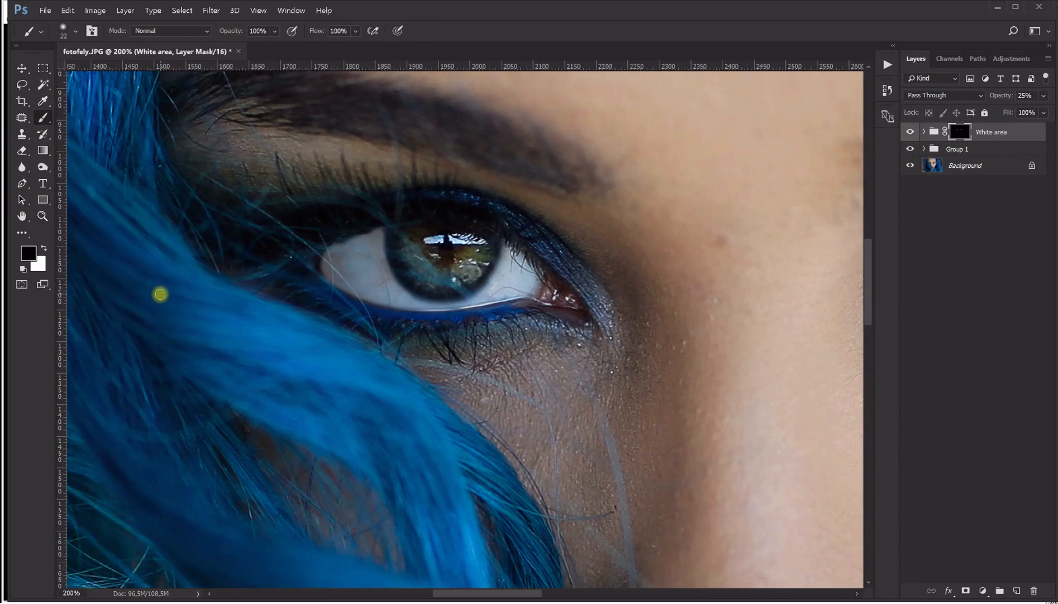
pyautogui.moveTo(160, 296)
pyautogui.mouseDown()
pyautogui.moveTo(284, 291)
pyautogui.moveTo(296, 300)
pyautogui.mouseUp()
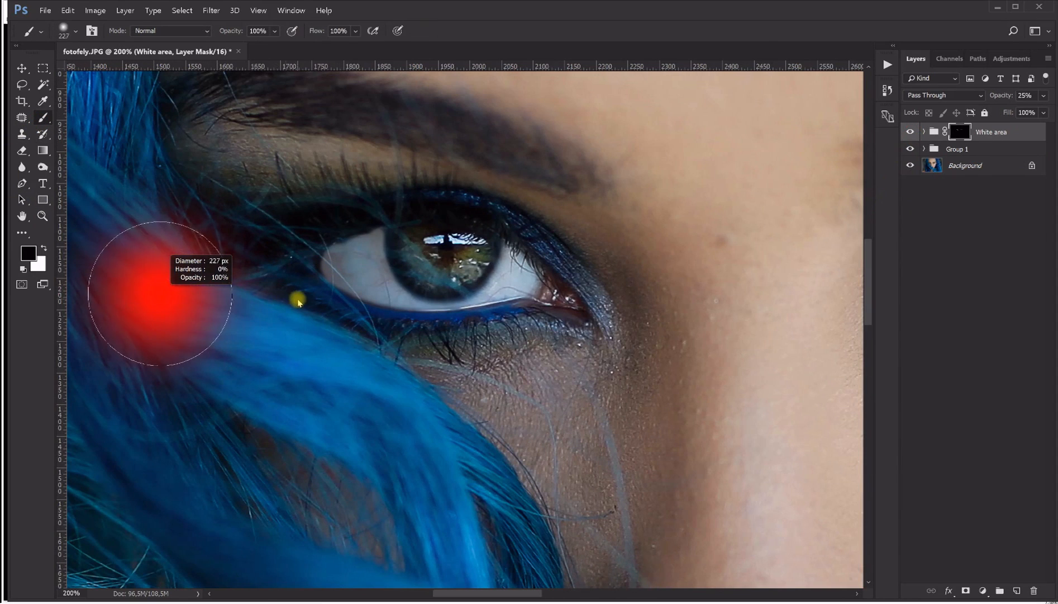
pyautogui.click(275, 31)
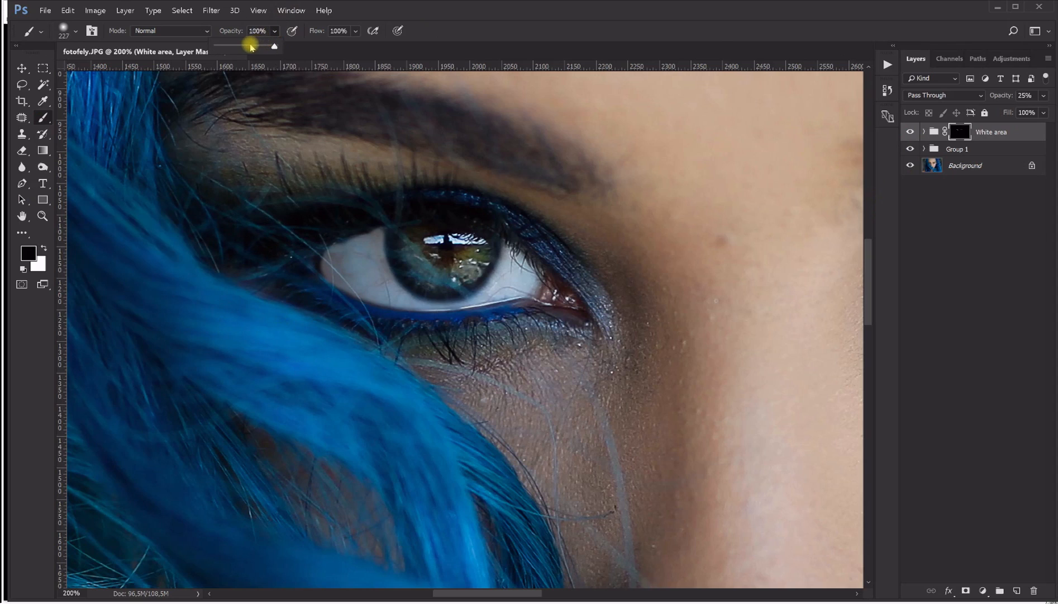
pyautogui.moveTo(245, 47); pyautogui.dragTo(246, 47)
pyautogui.click(444, 15)
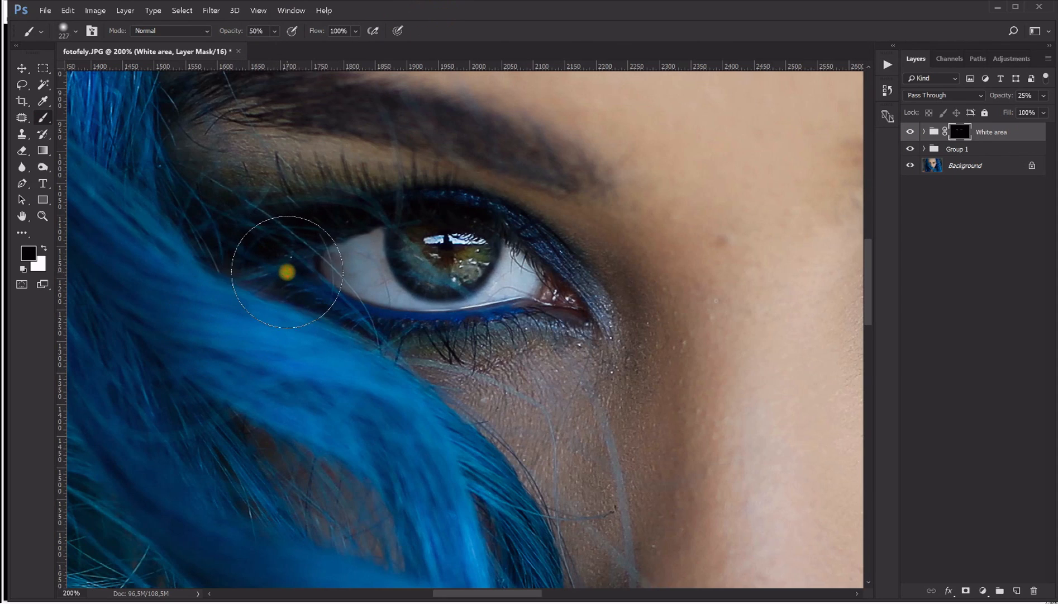
pyautogui.moveTo(318, 265); pyautogui.dragTo(200, 320)
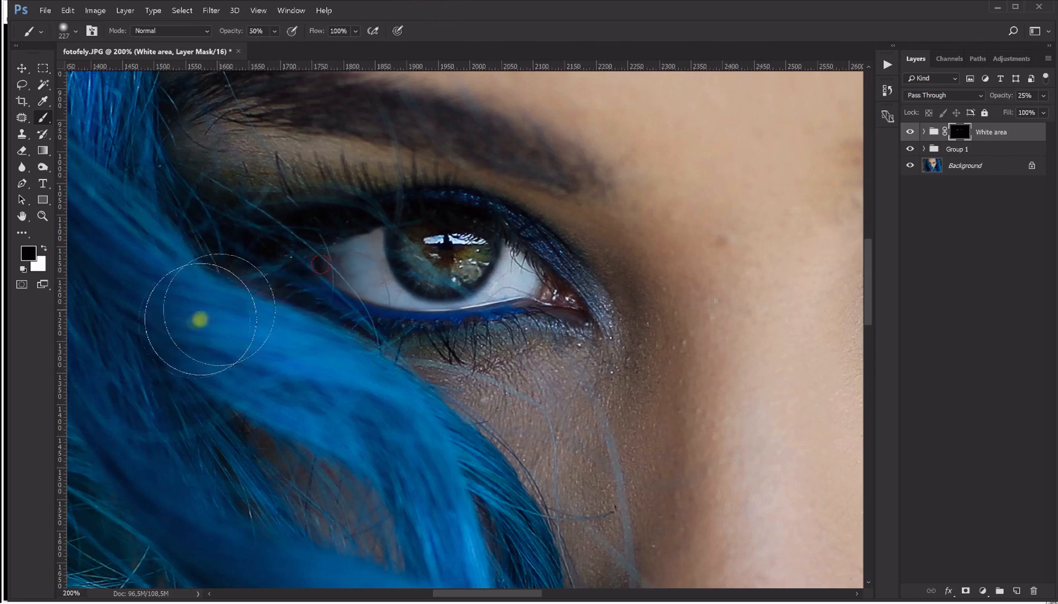
pyautogui.moveTo(307, 266); pyautogui.dragTo(292, 280)
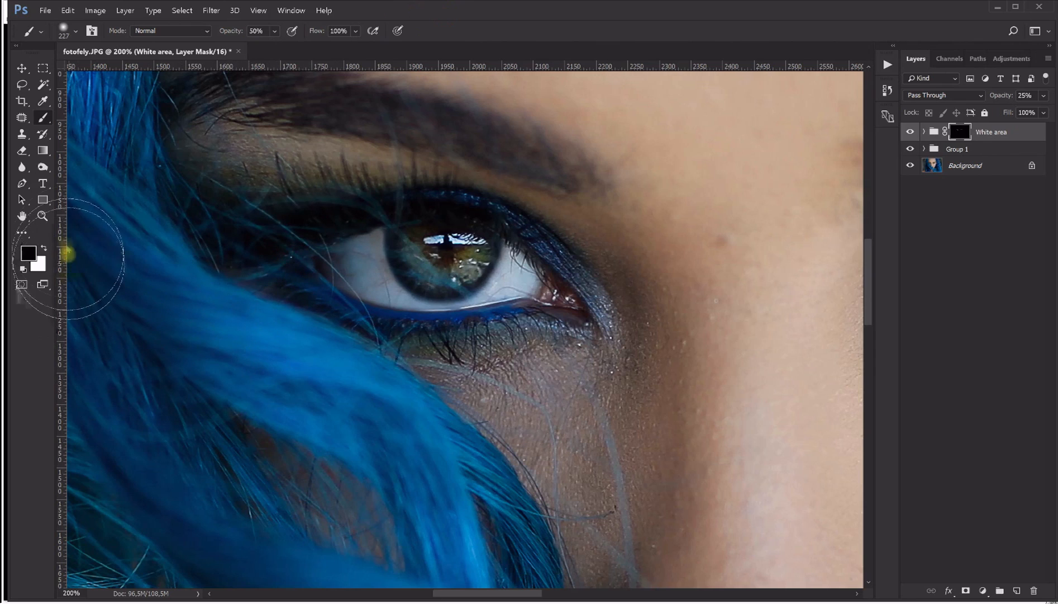
# Compare both eyes within the whole face with the White area group hidden and shown
pyautogui.click(42, 215)
pyautogui.rightClick(370, 242)
pyautogui.click(394, 245)
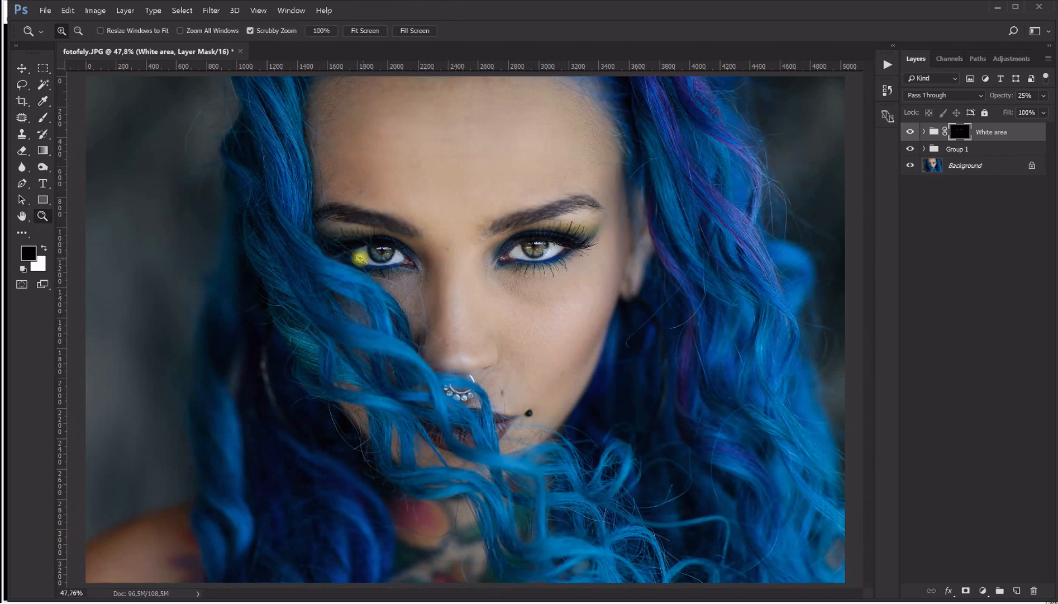
pyautogui.click(379, 258)
pyautogui.click(910, 132)
pyautogui.click(910, 132)
pyautogui.click(911, 132)
pyautogui.click(910, 132)
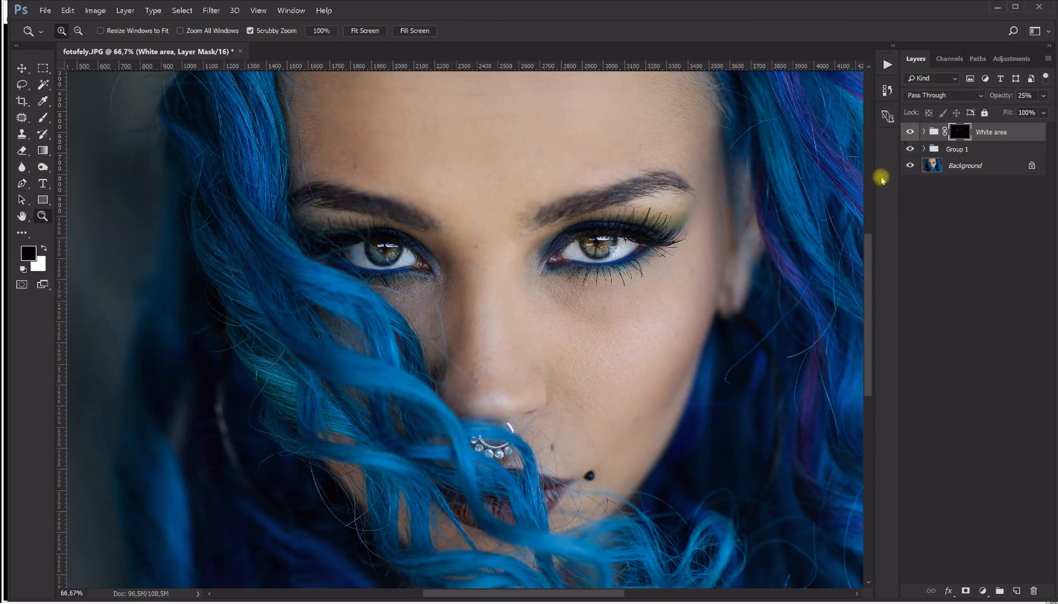
# Lower the White area group's opacity to 15% and compare the eyes with and without it
pyautogui.click(1044, 95)
pyautogui.moveTo(1005, 111); pyautogui.dragTo(997, 111)
pyautogui.click(910, 132)
pyautogui.click(910, 132)
# Flatten the image and duplicate the Background layer
pyautogui.click(585, 269)
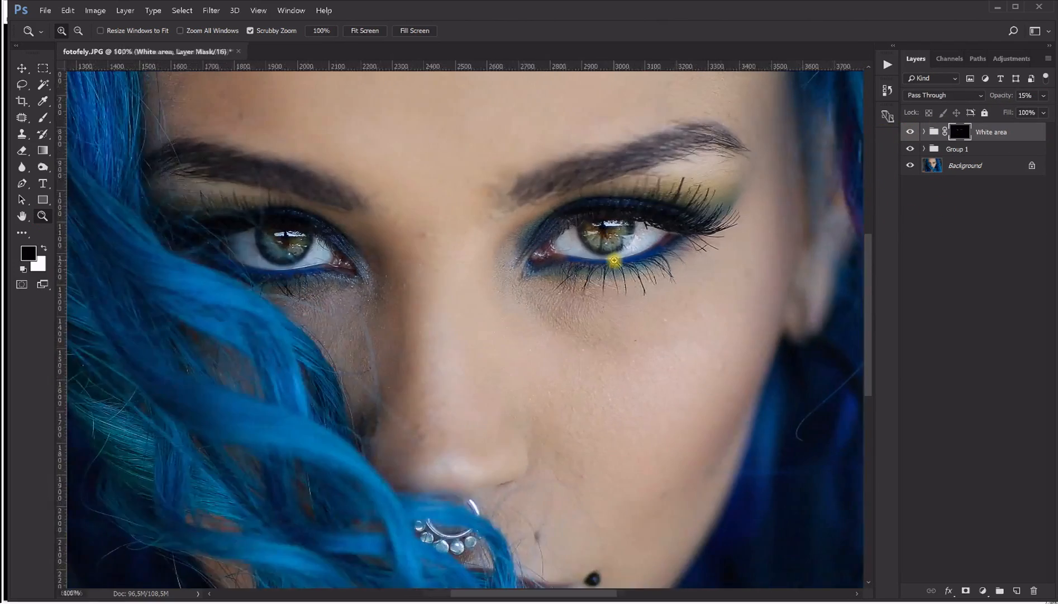
pyautogui.click(575, 266)
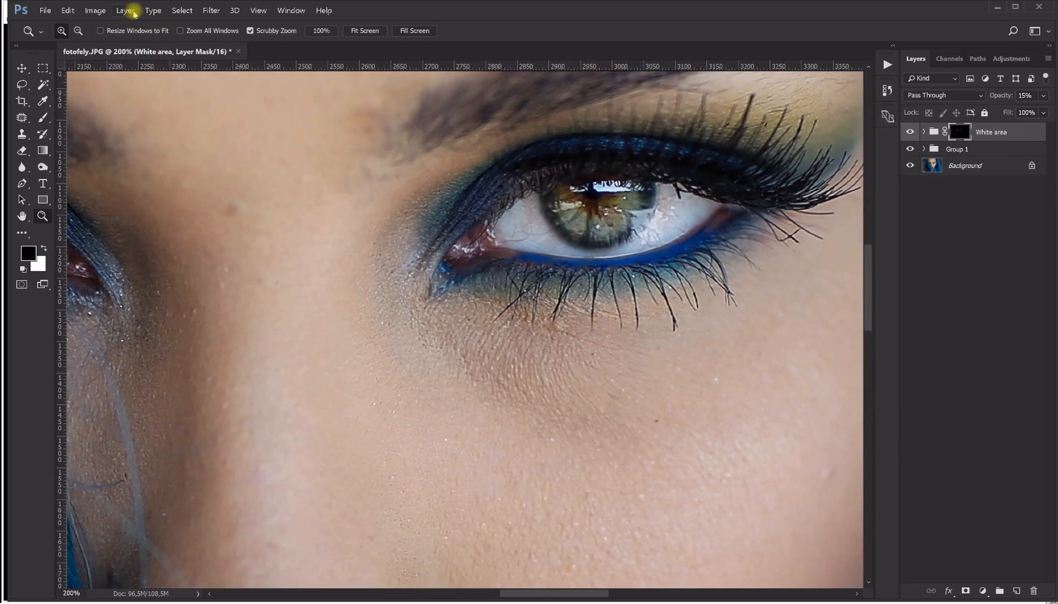
pyautogui.click(126, 11)
pyautogui.click(177, 358)
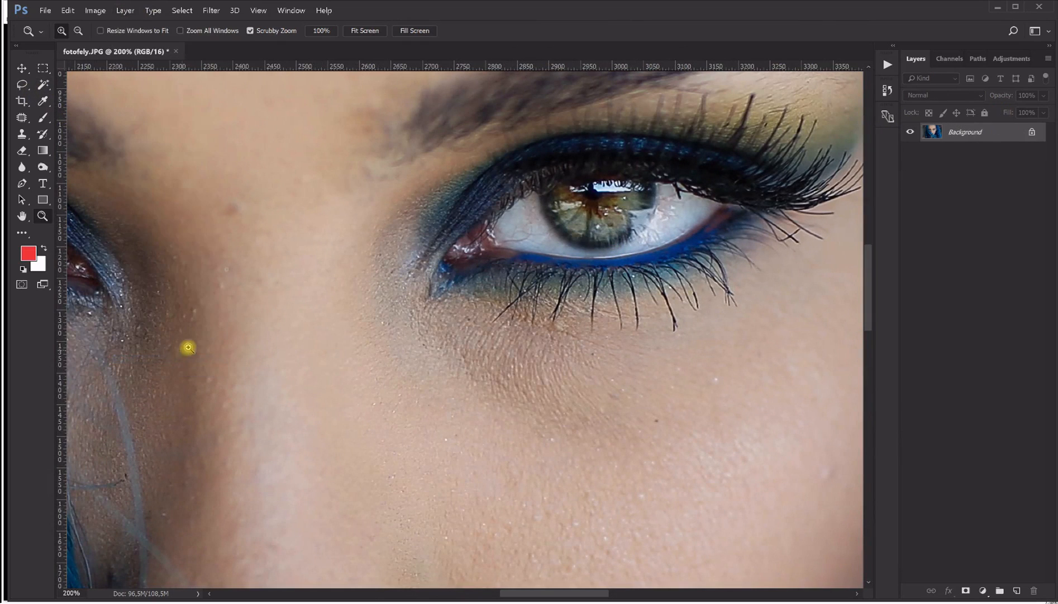
pyautogui.moveTo(971, 135); pyautogui.dragTo(1017, 590)
# Set up the Clone Stamp with an 8 px brush at 70% opacity for retouching the uncovered eye close up
pyautogui.click(569, 255)
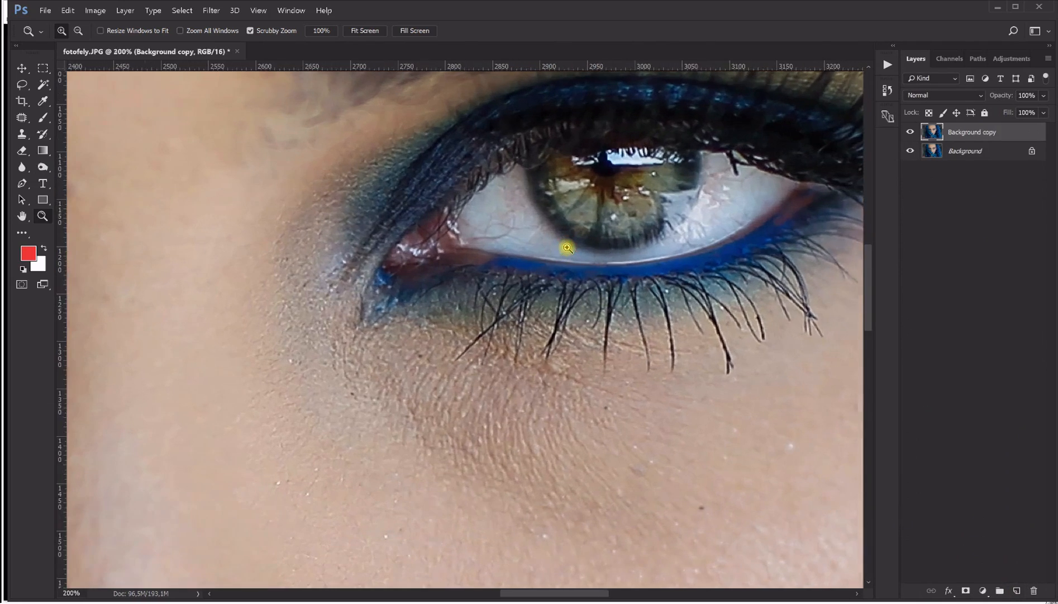
pyautogui.click(567, 246)
pyautogui.click(568, 239)
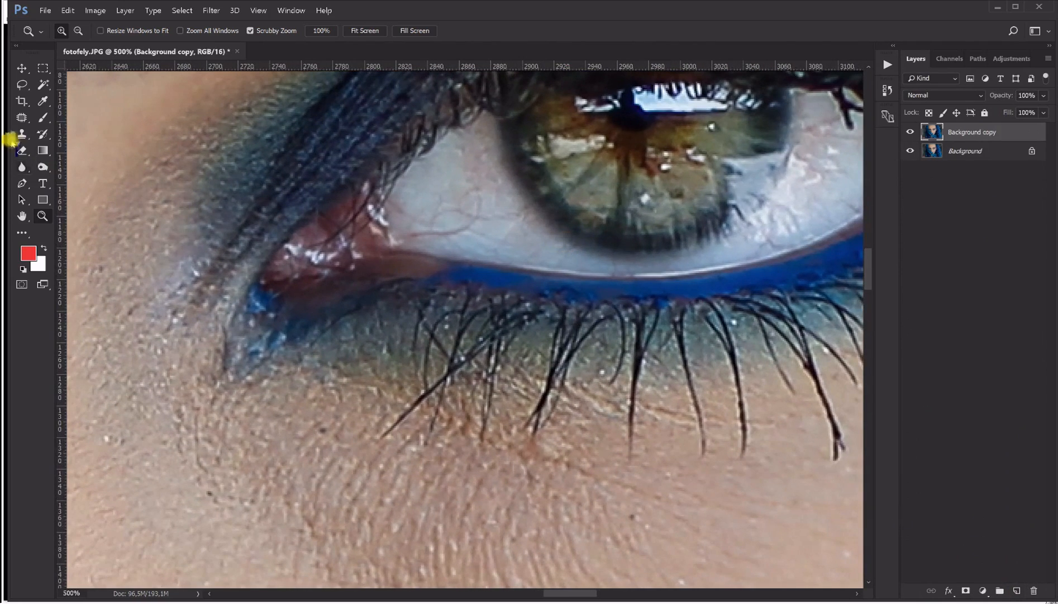
pyautogui.click(22, 134)
pyautogui.click(79, 135)
pyautogui.moveTo(433, 196); pyautogui.dragTo(427, 200)
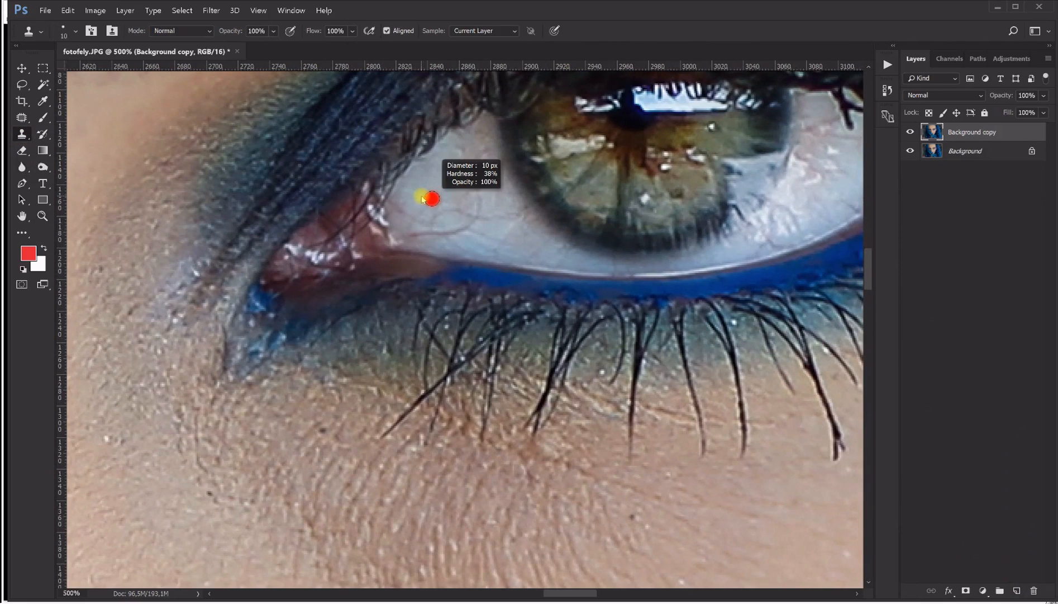
pyautogui.click(273, 32)
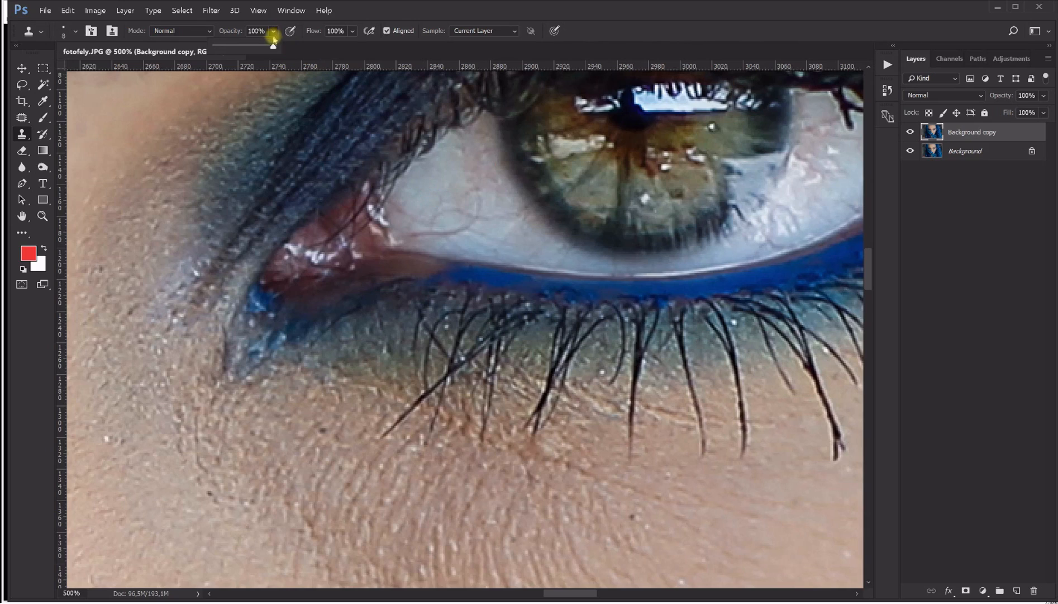
pyautogui.moveTo(272, 45); pyautogui.dragTo(263, 47)
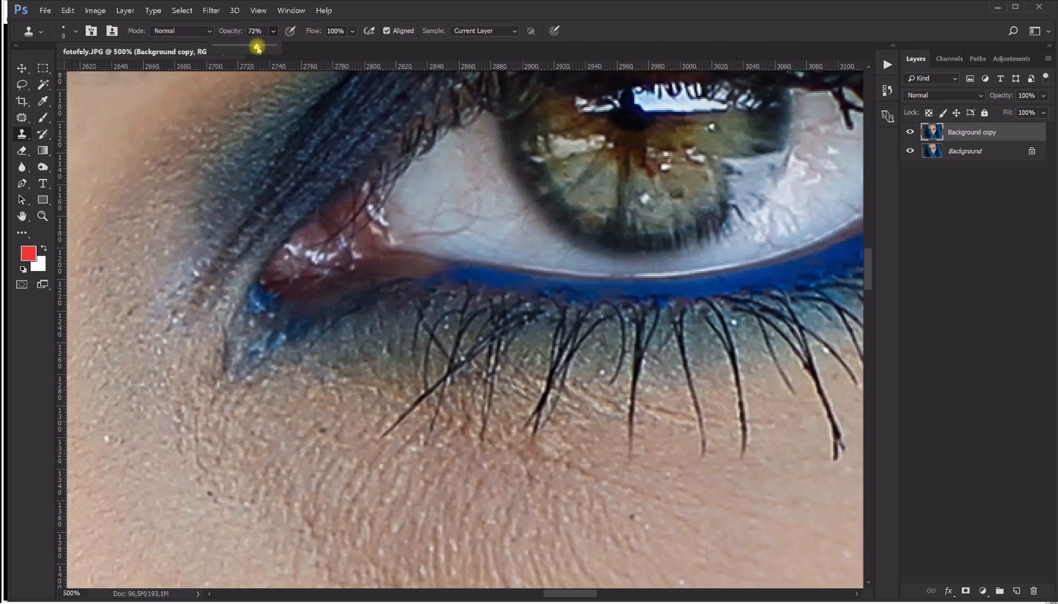
pyautogui.click(478, 16)
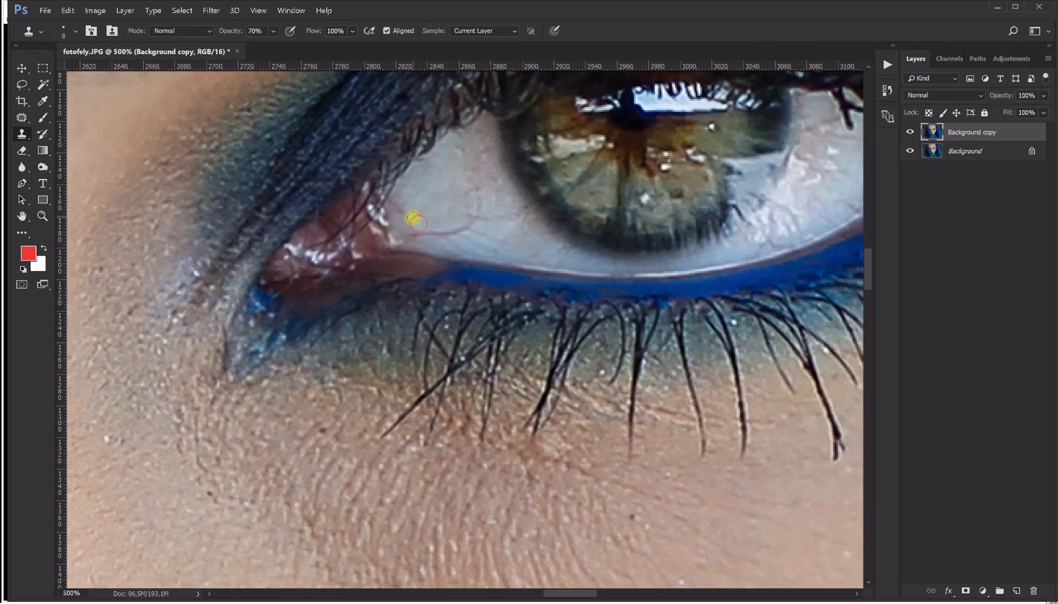
# Clone clean eye white over the red veins between the inner corner and the iris, enlarging the brush to 18 px
pyautogui.keyDown('alt'); pyautogui.click(421, 201); pyautogui.keyUp('alt')
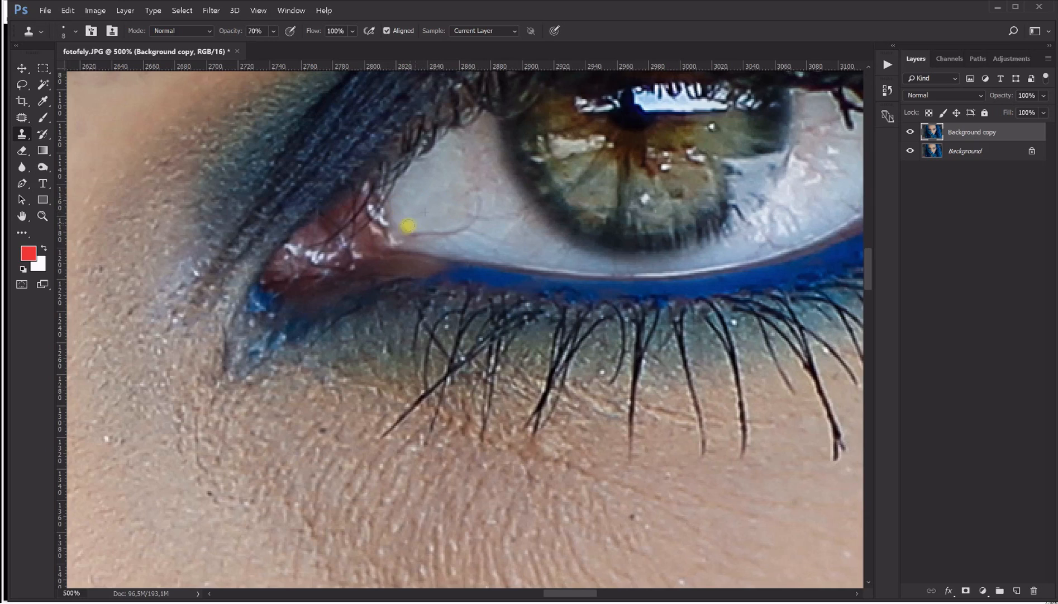
pyautogui.keyDown('alt'); pyautogui.click(425, 212); pyautogui.keyUp('alt')
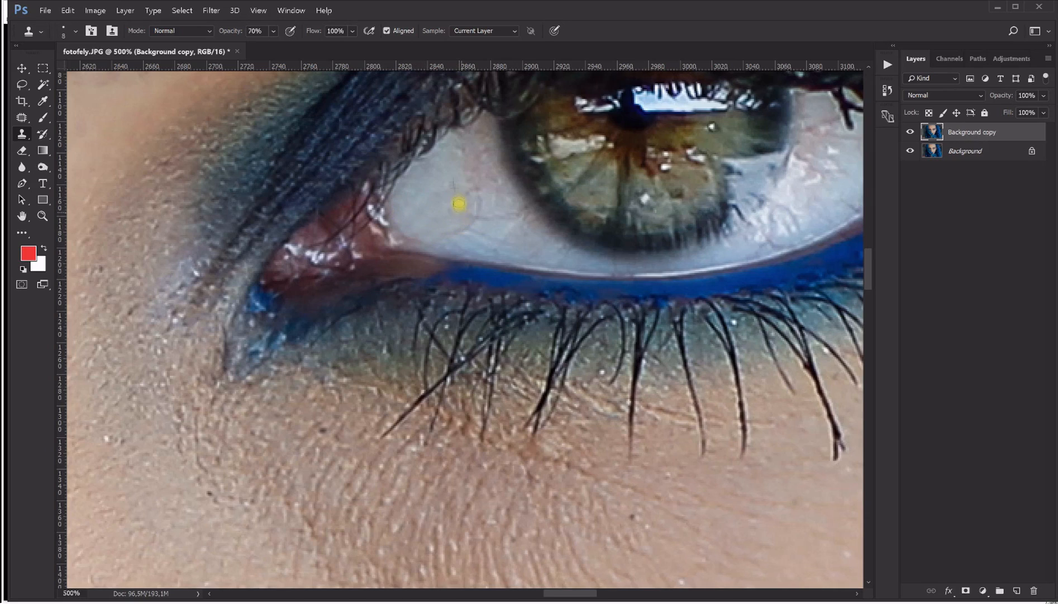
pyautogui.moveTo(438, 209); pyautogui.dragTo(453, 209)
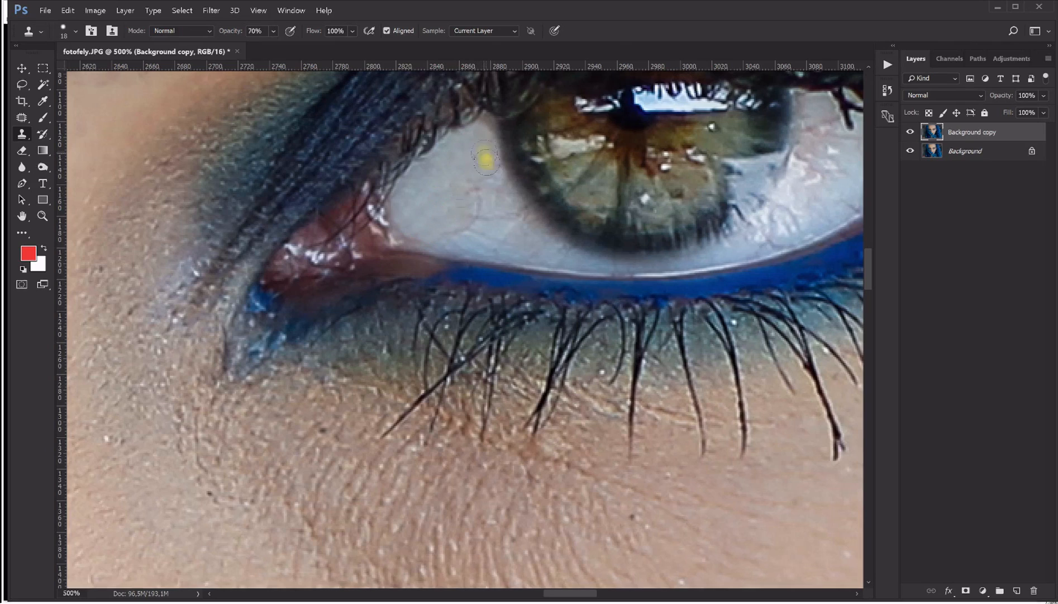
pyautogui.keyDown('alt'); pyautogui.click(452, 185); pyautogui.keyUp('alt')
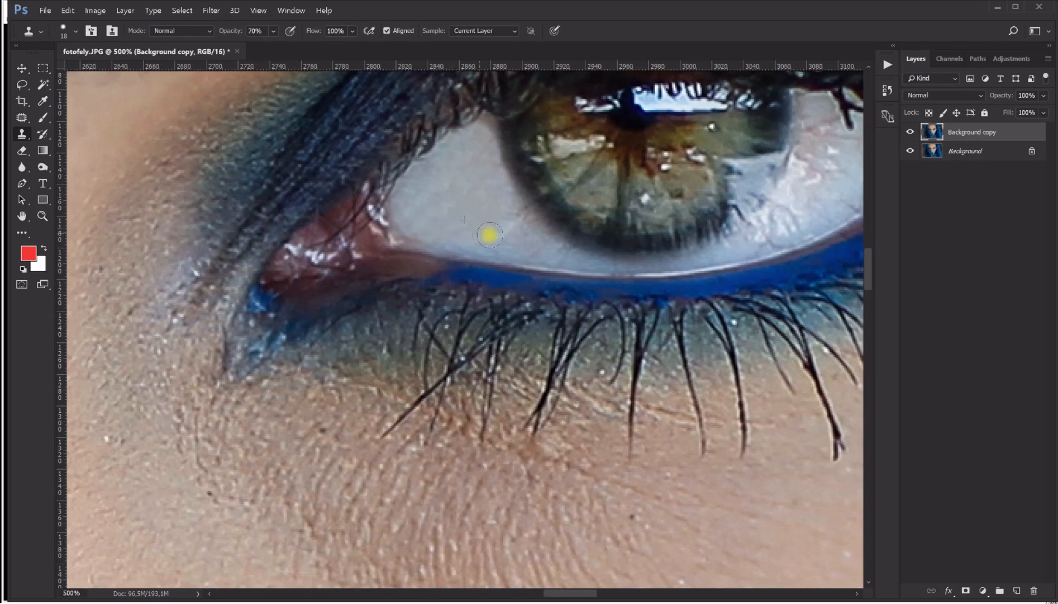
pyautogui.moveTo(652, 196); pyautogui.dragTo(508, 235)
pyautogui.keyDown('alt'); pyautogui.click(342, 258); pyautogui.keyUp('alt')
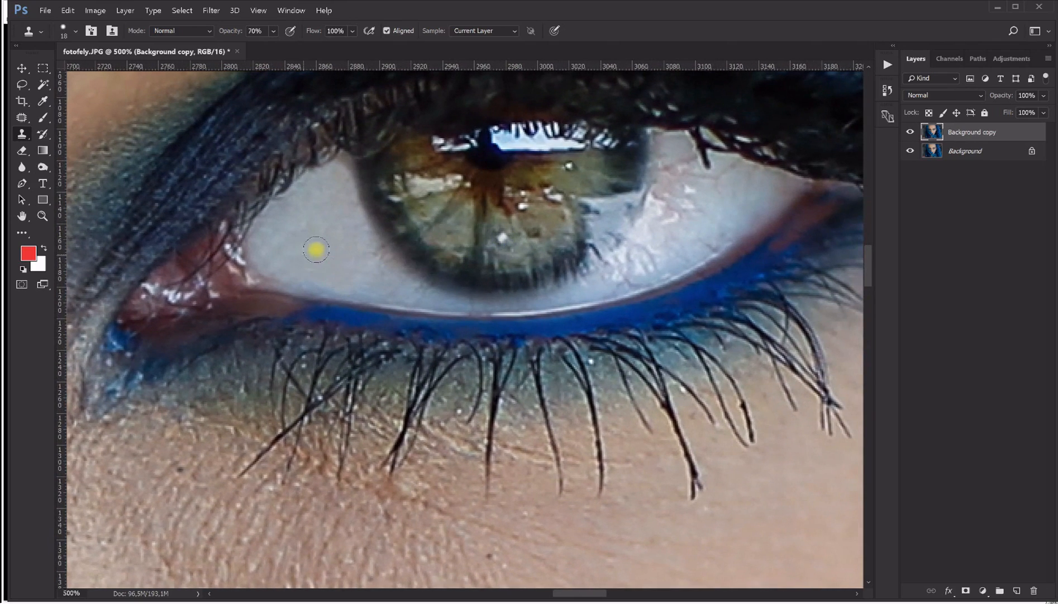
# Clone clean eye white over the veins between the uncovered eye's iris and outer corner, reducing the brush to 8 px
pyautogui.moveTo(526, 224); pyautogui.dragTo(367, 260)
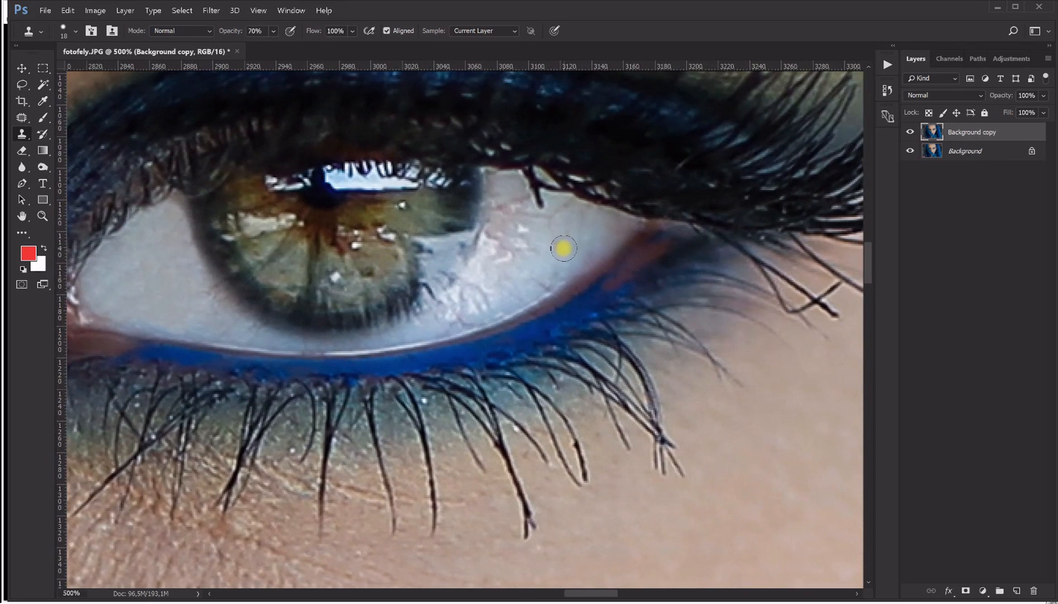
pyautogui.moveTo(563, 247); pyautogui.dragTo(560, 252)
pyautogui.keyDown('alt'); pyautogui.click(567, 257); pyautogui.keyUp('alt')
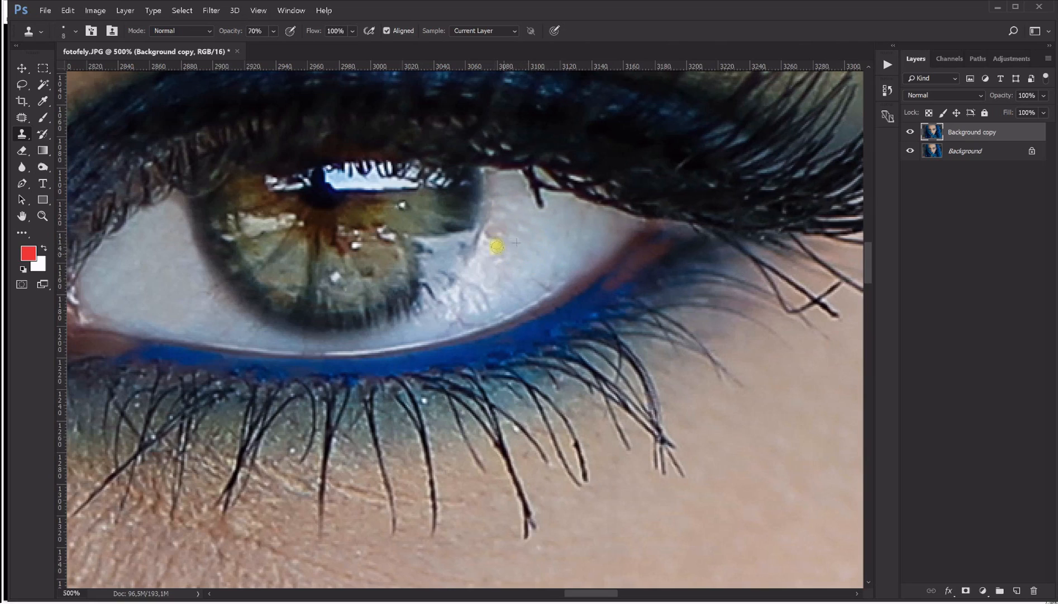
pyautogui.moveTo(490, 239)
pyautogui.mouseDown()
pyautogui.moveTo(484, 255)
pyautogui.moveTo(497, 267)
pyautogui.mouseUp()
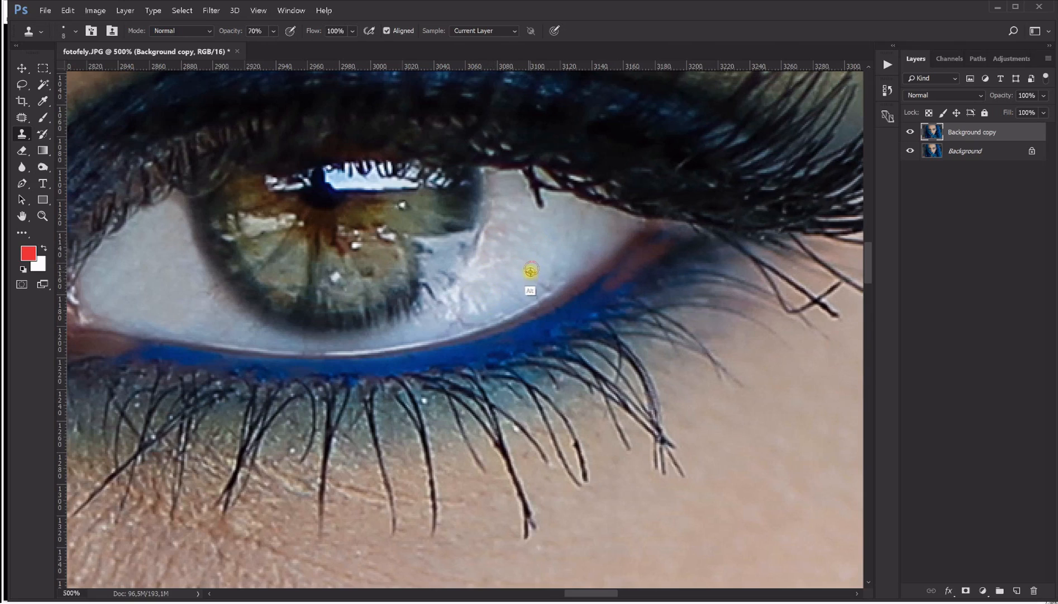
pyautogui.keyDown('alt'); pyautogui.click(515, 292); pyautogui.keyUp('alt')
pyautogui.moveTo(480, 316); pyautogui.dragTo(468, 306)
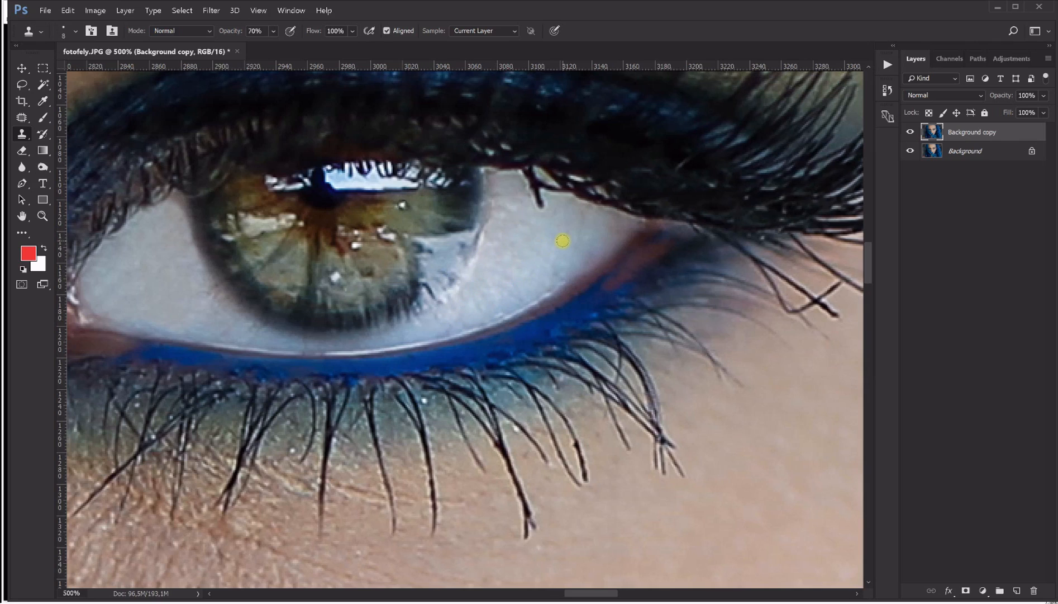
# Compare the uncovered eye close up with and without the Background copy layer
pyautogui.click(911, 132)
pyautogui.moveTo(587, 596); pyautogui.dragTo(582, 594)
pyautogui.click(912, 131)
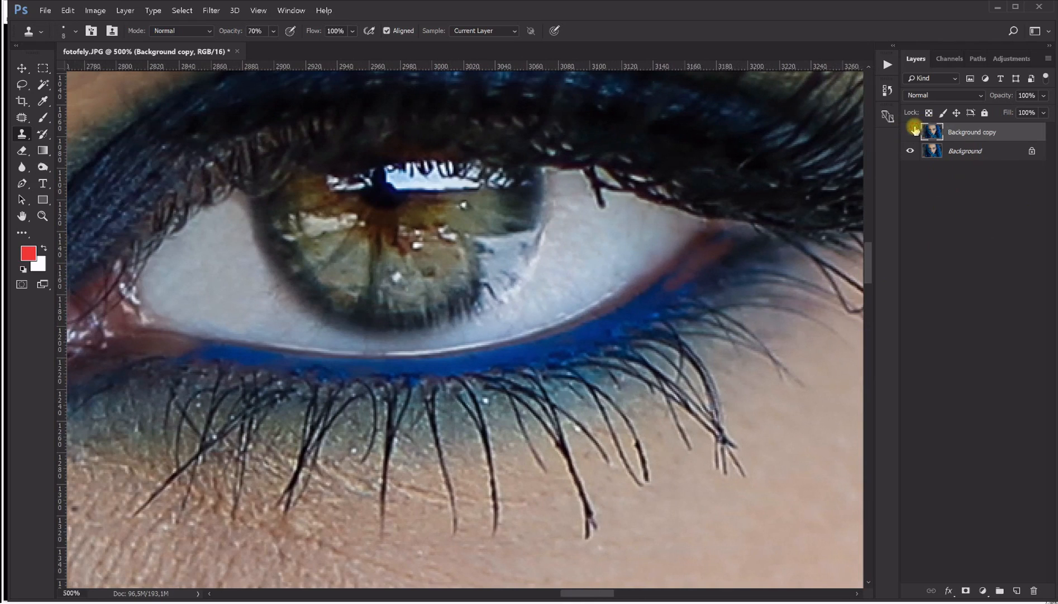
pyautogui.click(915, 130)
pyautogui.click(914, 130)
pyautogui.click(914, 130)
pyautogui.click(914, 130)
pyautogui.click(915, 130)
# Clone clean eye white over the vein between the iris and inner corner of the partly hair-covered eye, at 500% zoom
pyautogui.click(43, 216)
pyautogui.rightClick(294, 230)
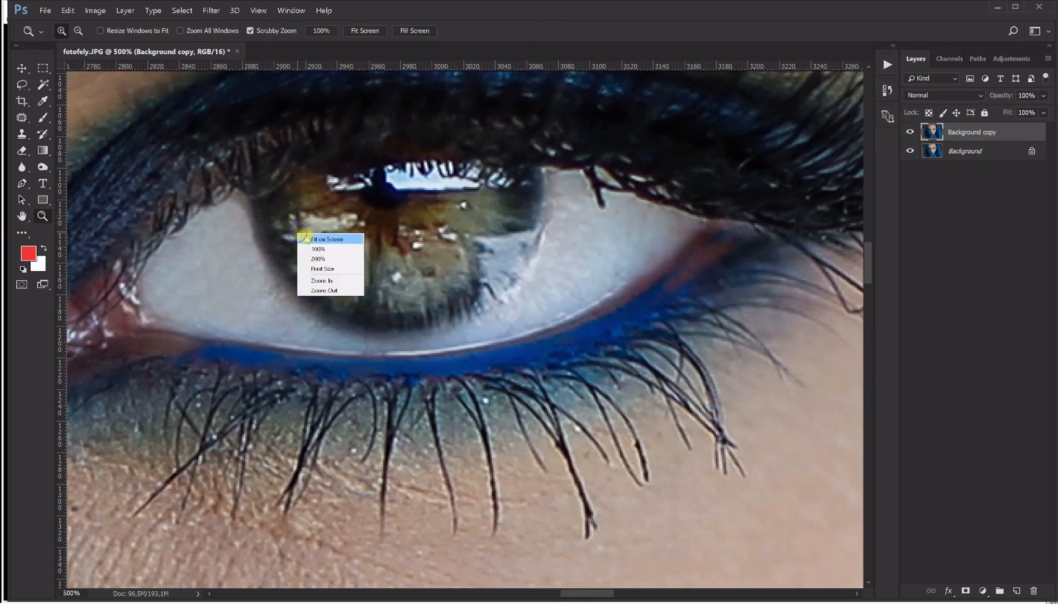
pyautogui.click(313, 236)
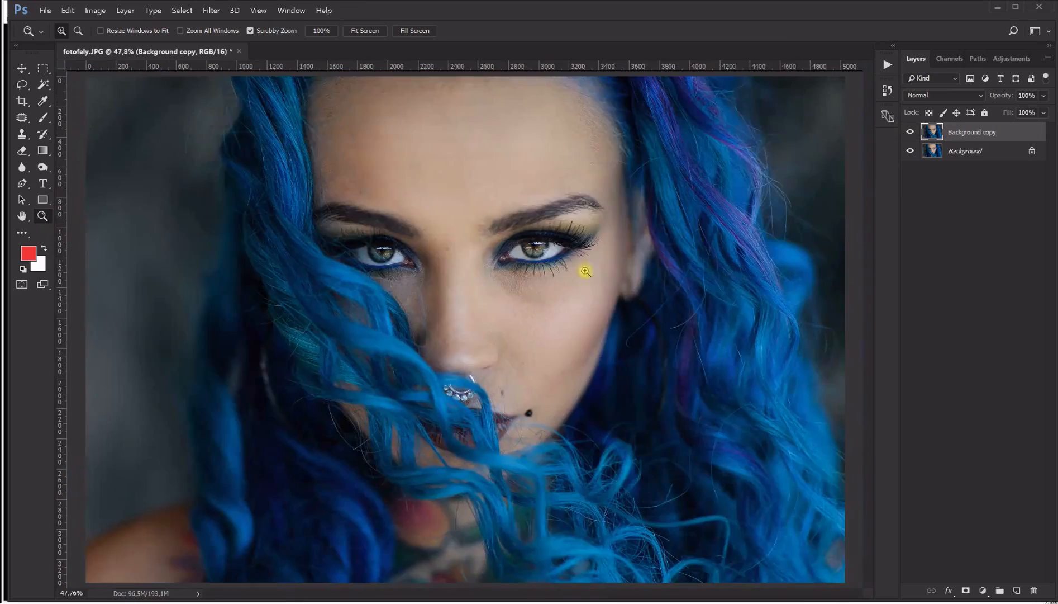
pyautogui.click(376, 259)
pyautogui.click(376, 258)
pyautogui.click(391, 254)
pyautogui.click(402, 252)
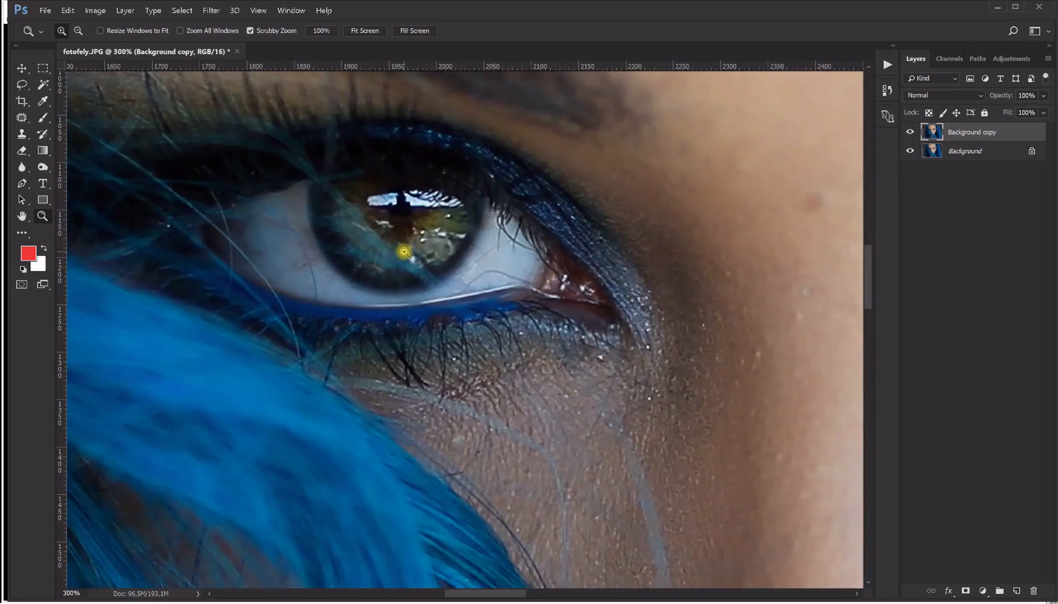
pyautogui.click(405, 252)
pyautogui.click(405, 253)
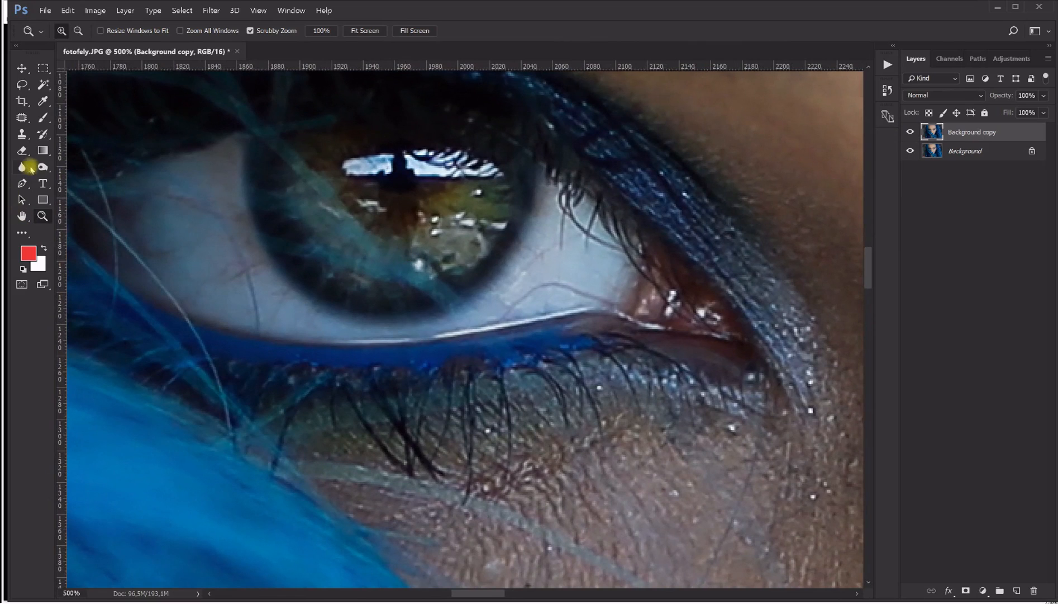
pyautogui.moveTo(28, 140); pyautogui.dragTo(89, 135)
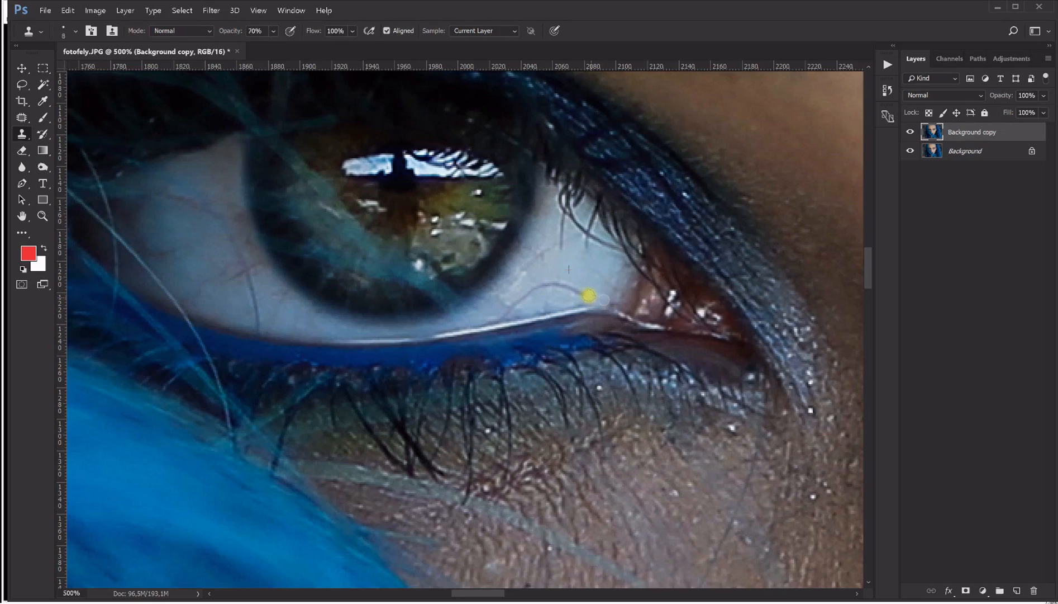
pyautogui.keyDown('alt'); pyautogui.click(587, 281); pyautogui.keyUp('alt')
pyautogui.keyDown('alt'); pyautogui.click(530, 303); pyautogui.keyUp('alt')
pyautogui.keyDown('alt'); pyautogui.click(554, 278); pyautogui.keyUp('alt')
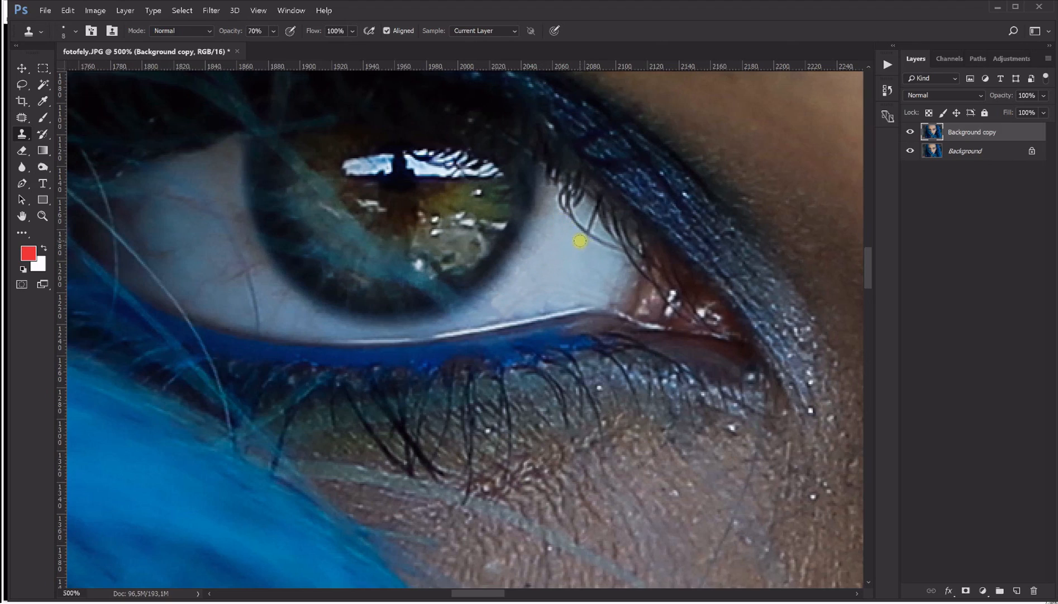
# Clone over the veins in the outer white of the partly hair-covered eye with a 14 px brush, and undo the last two strokes
pyautogui.moveTo(481, 244); pyautogui.dragTo(591, 238)
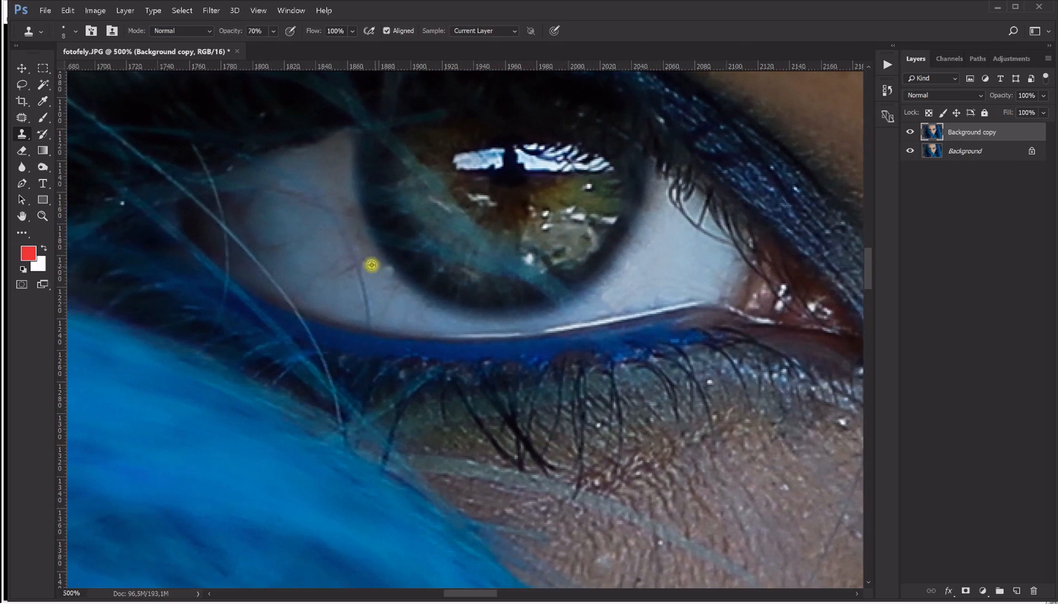
pyautogui.moveTo(277, 198)
pyautogui.mouseDown()
pyautogui.moveTo(319, 203)
pyautogui.moveTo(315, 237)
pyautogui.moveTo(292, 229)
pyautogui.mouseUp()
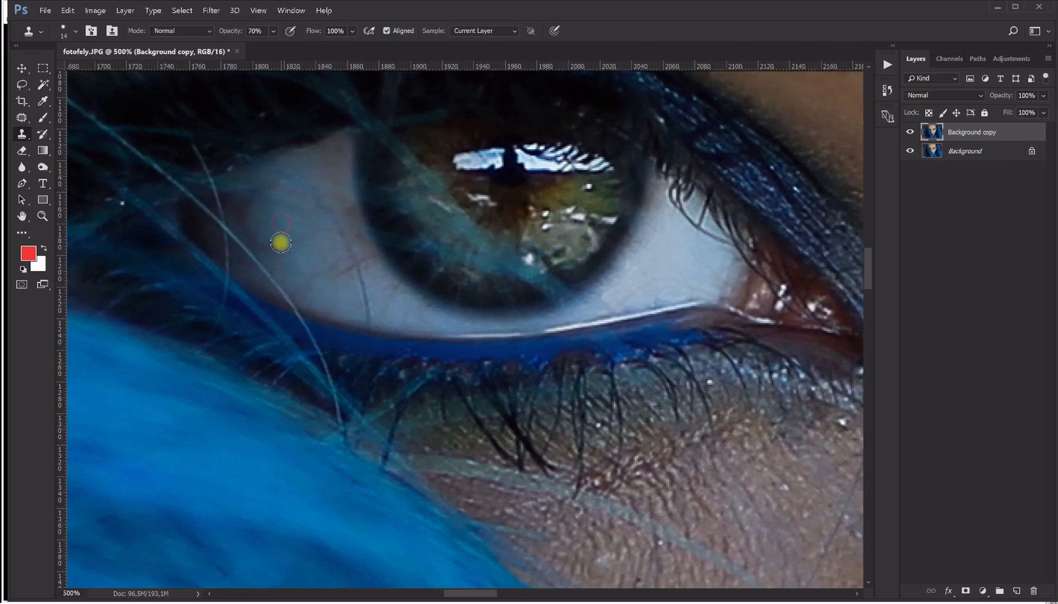
pyautogui.keyDown('alt'); pyautogui.click(311, 248); pyautogui.keyUp('alt')
pyautogui.moveTo(352, 262); pyautogui.dragTo(322, 268)
pyautogui.hotkey('ctrl', 'alt', 'z')
pyautogui.hotkey('ctrl', 'alt', 'z')
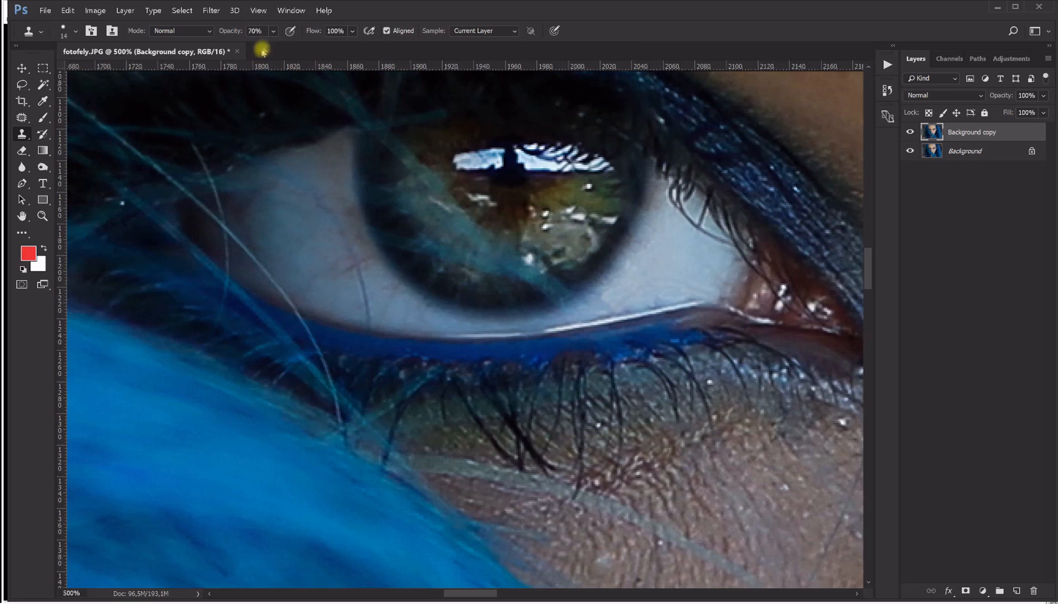
# Lower the Clone Stamp opacity to 29% and clone over the remaining veins beside the iris in the outer eye white
pyautogui.click(273, 31)
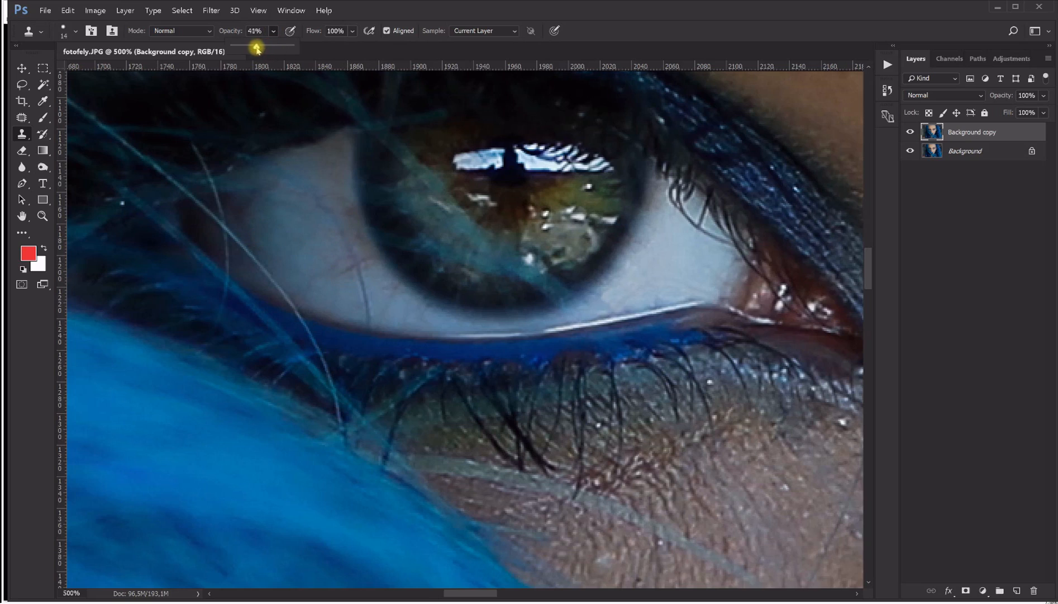
pyautogui.moveTo(251, 48); pyautogui.dragTo(251, 48)
pyautogui.keyDown('alt'); pyautogui.click(322, 235); pyautogui.keyUp('alt')
pyautogui.moveTo(363, 270)
pyautogui.mouseDown()
pyautogui.moveTo(341, 269)
pyautogui.moveTo(362, 272)
pyautogui.moveTo(332, 270)
pyautogui.moveTo(364, 284)
pyautogui.moveTo(372, 307)
pyautogui.moveTo(389, 298)
pyautogui.moveTo(341, 264)
pyautogui.moveTo(362, 266)
pyautogui.moveTo(345, 267)
pyautogui.moveTo(360, 275)
pyautogui.moveTo(316, 274)
pyautogui.moveTo(322, 246)
pyautogui.moveTo(322, 280)
pyautogui.moveTo(310, 282)
pyautogui.moveTo(328, 268)
pyautogui.mouseUp()
pyautogui.keyDown('alt'); pyautogui.click(328, 253); pyautogui.keyUp('alt')
pyautogui.keyDown('alt'); pyautogui.click(317, 257); pyautogui.keyUp('alt')
pyautogui.moveTo(371, 301)
pyautogui.mouseDown()
pyautogui.moveTo(391, 298)
pyautogui.moveTo(358, 296)
pyautogui.mouseUp()
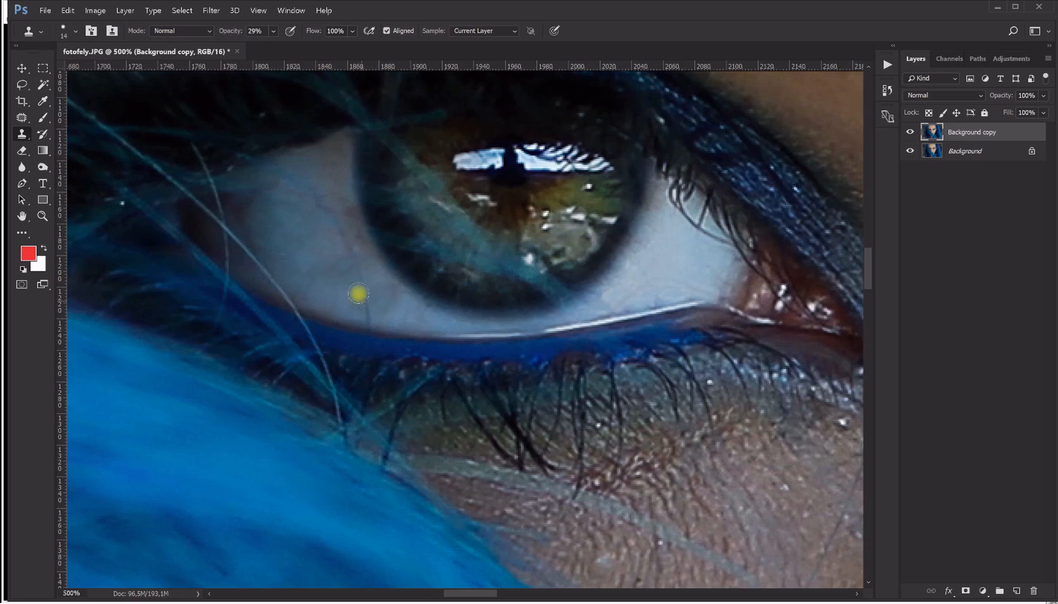
# Compare the whole portrait with and without the Background copy layer and inspect the uncovered eye at 200%
pyautogui.click(42, 216)
pyautogui.hotkey('ctrl', '0')
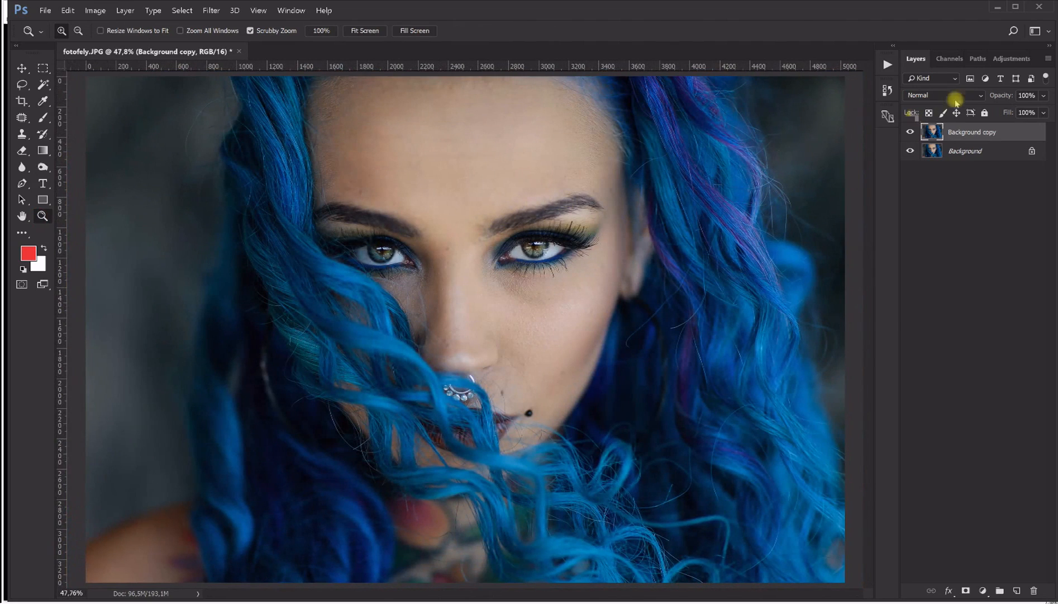
pyautogui.click(911, 132)
pyautogui.click(910, 132)
pyautogui.click(910, 132)
pyautogui.click(911, 132)
pyautogui.click(910, 132)
pyautogui.click(911, 132)
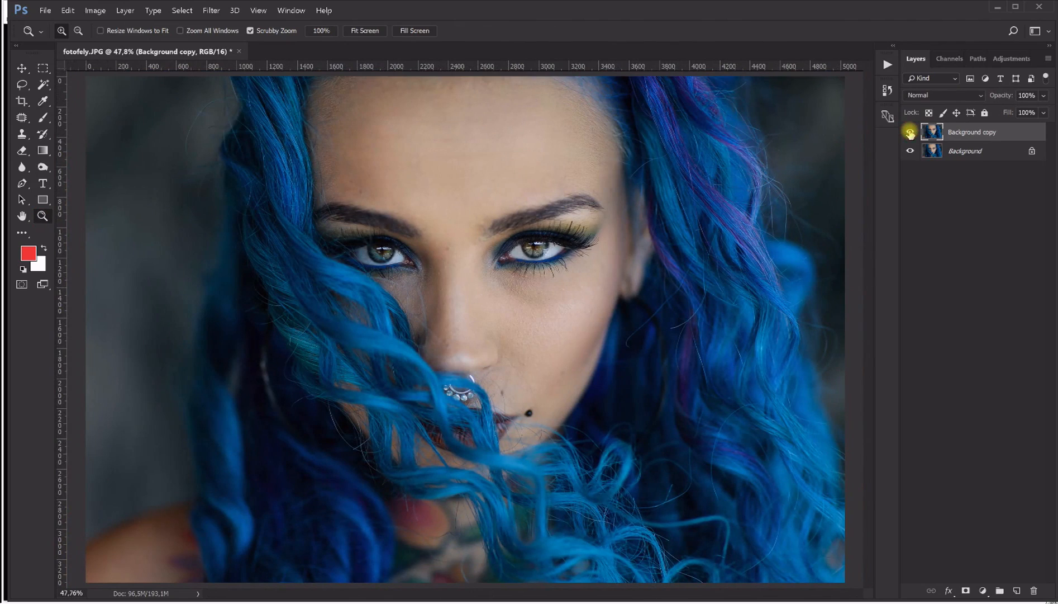
pyautogui.moveTo(446, 254); pyautogui.dragTo(454, 252)
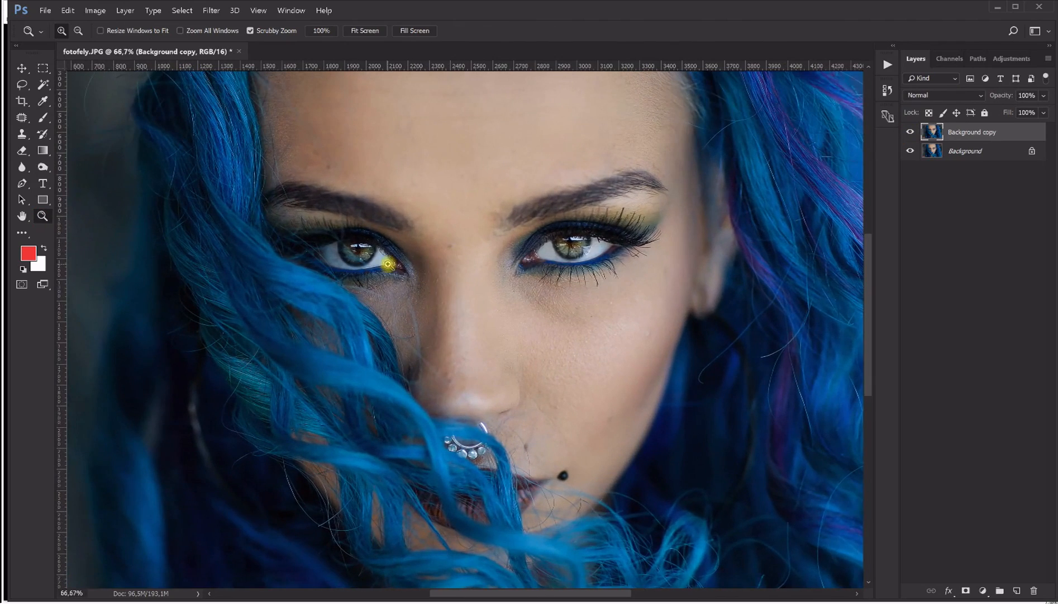
pyautogui.click(570, 251)
pyautogui.click(399, 273)
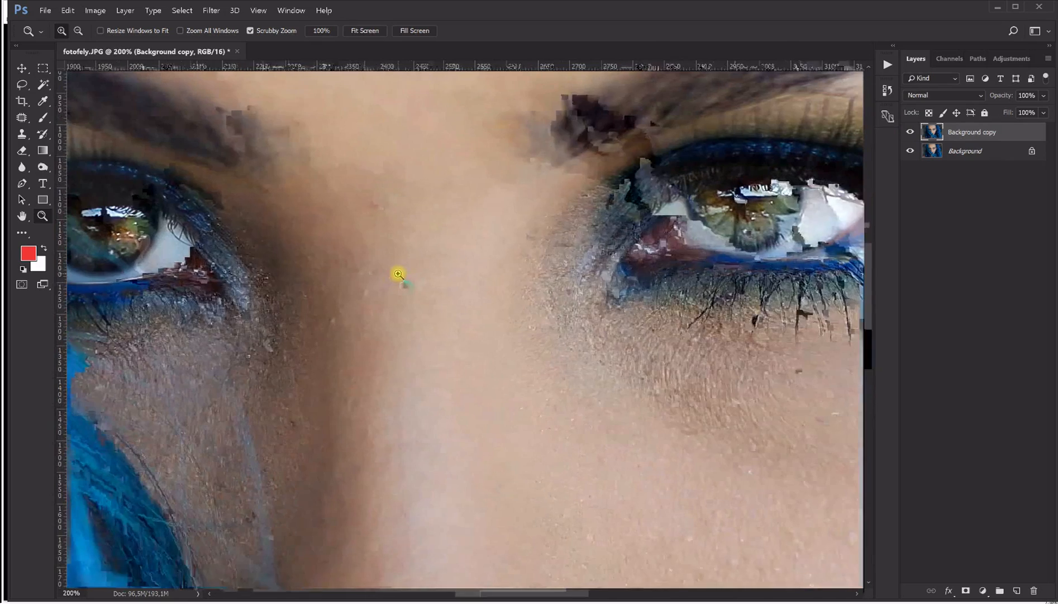
pyautogui.moveTo(499, 593); pyautogui.dragTo(520, 593)
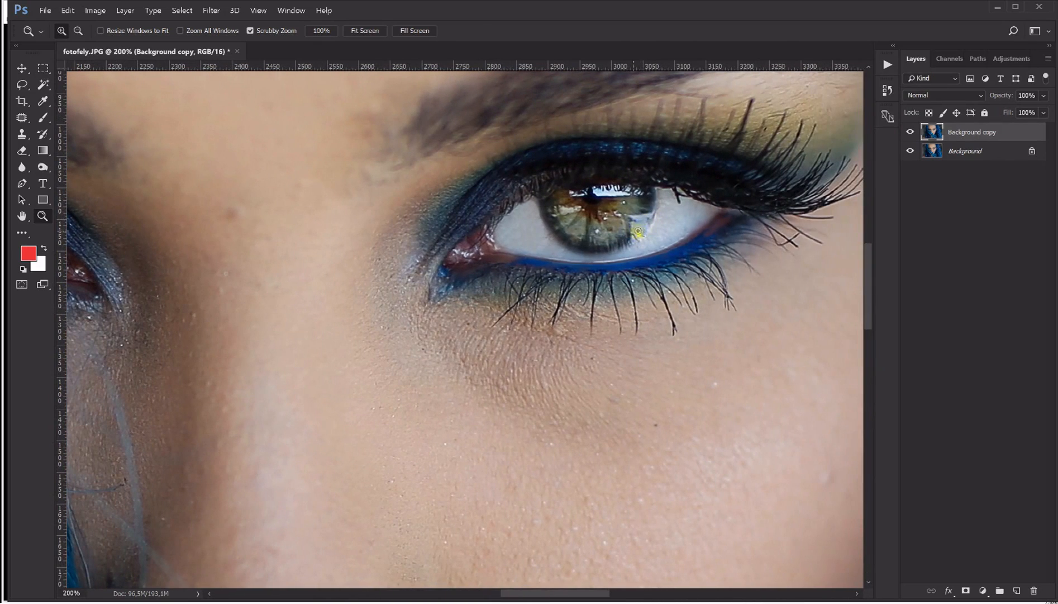
pyautogui.moveTo(586, 597); pyautogui.dragTo(584, 596)
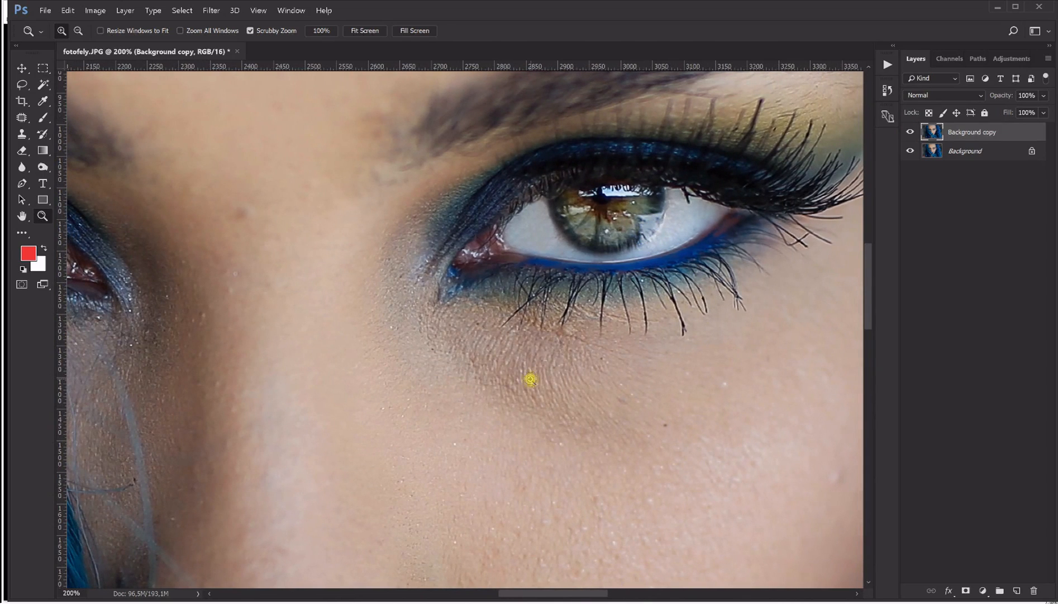
pyautogui.hotkey('ctrl', '0')
# Select a rectangle around the iris and surrounding white of the partly hair-covered eye with the Rectangular Marquee tool
pyautogui.click(547, 253)
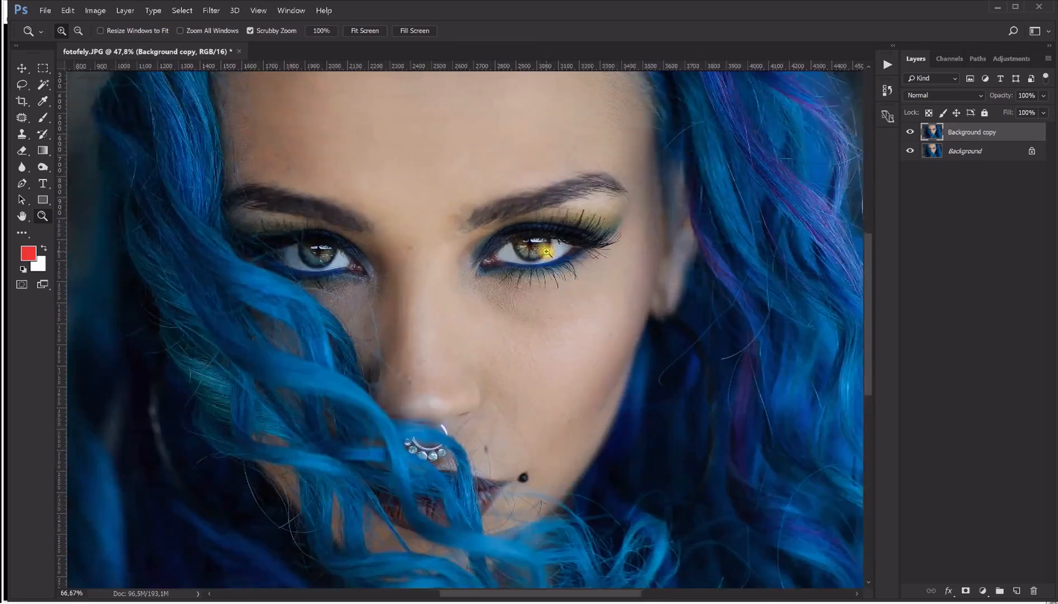
pyautogui.moveTo(535, 597); pyautogui.dragTo(492, 595)
pyautogui.click(383, 237)
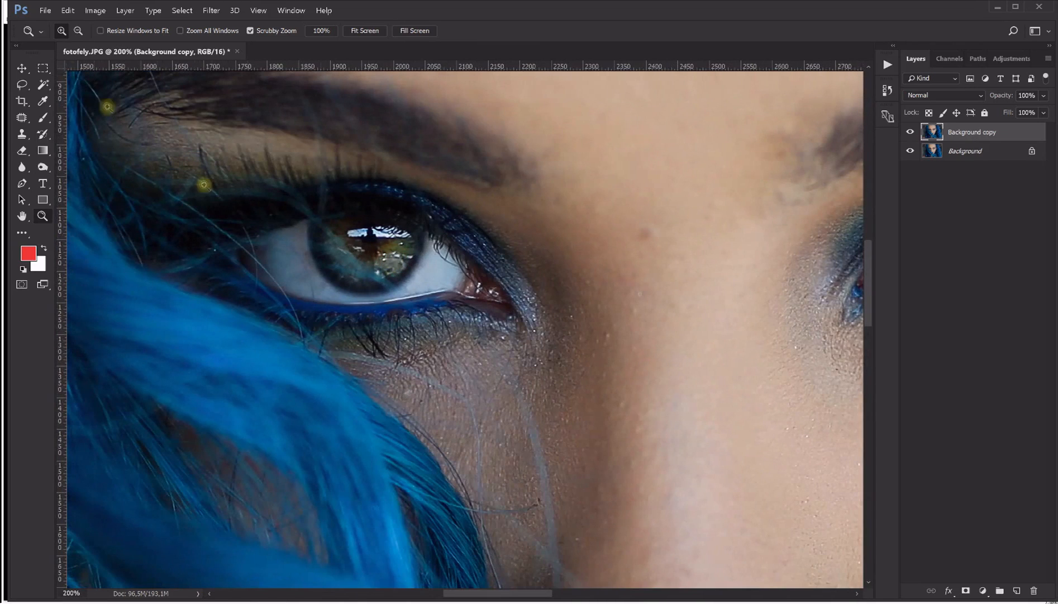
pyautogui.click(41, 69)
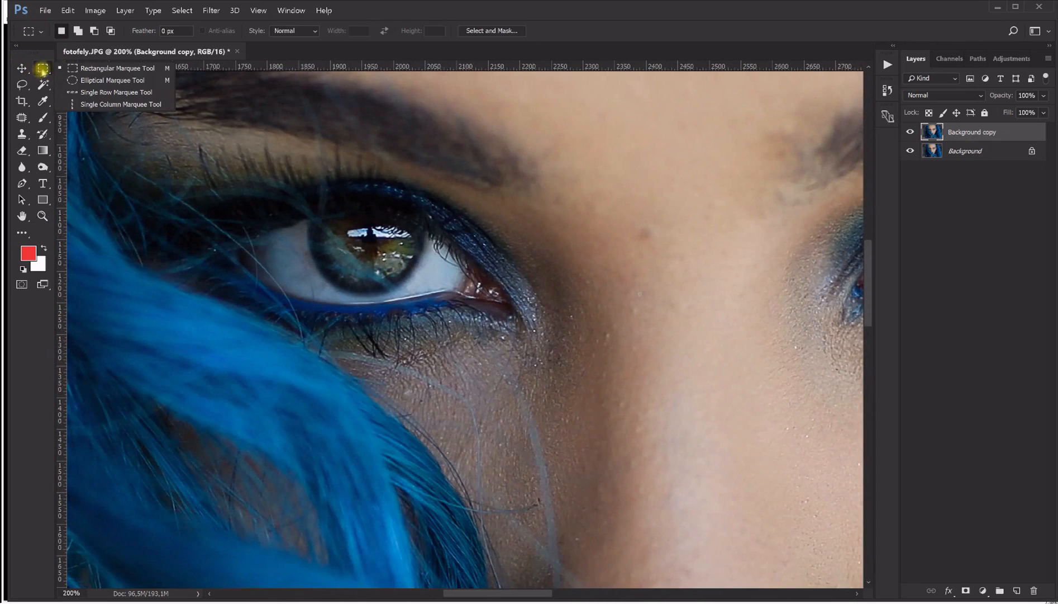
pyautogui.click(101, 74)
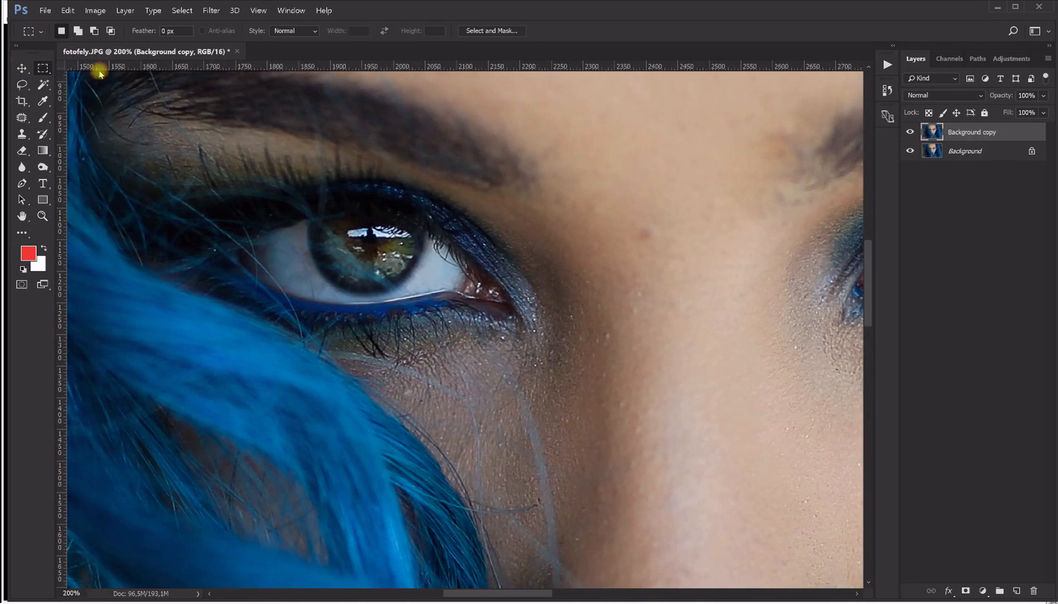
pyautogui.moveTo(288, 186); pyautogui.dragTo(428, 301)
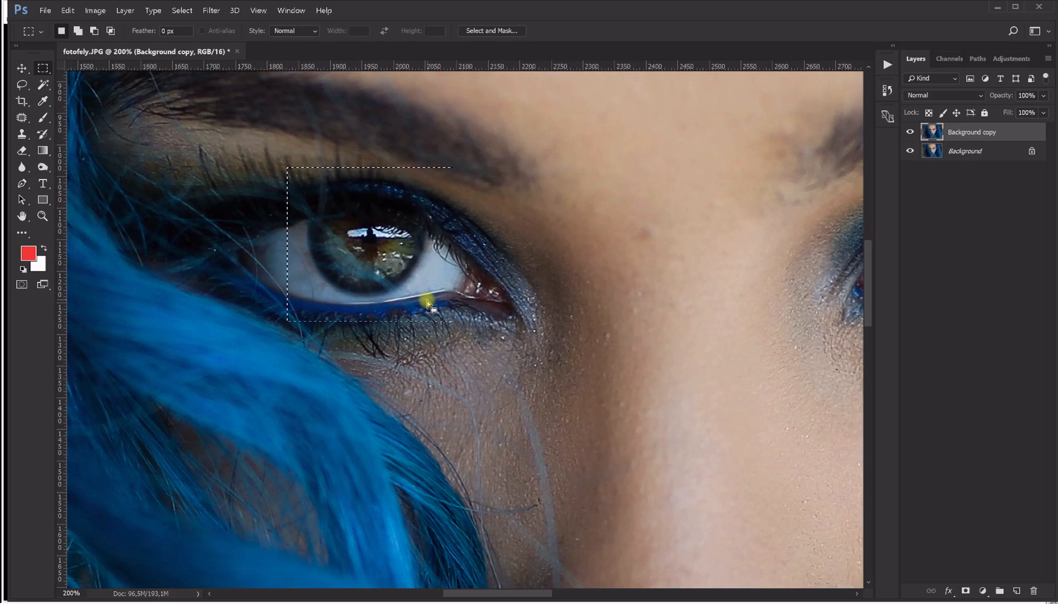
# Copy the selected eye area and paste it as a new layer
pyautogui.click(68, 10)
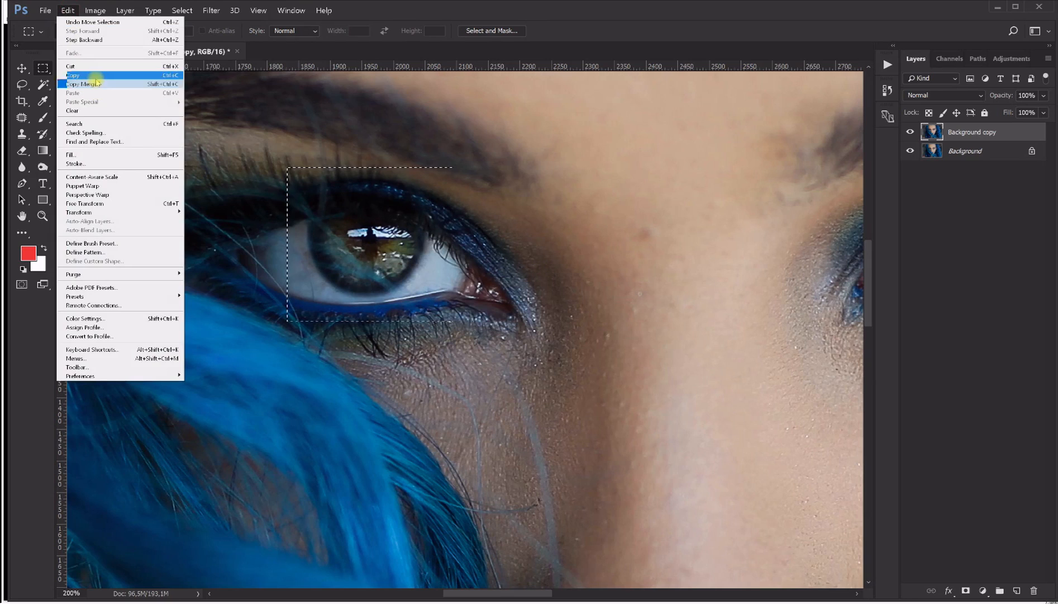
pyautogui.click(95, 76)
pyautogui.click(68, 10)
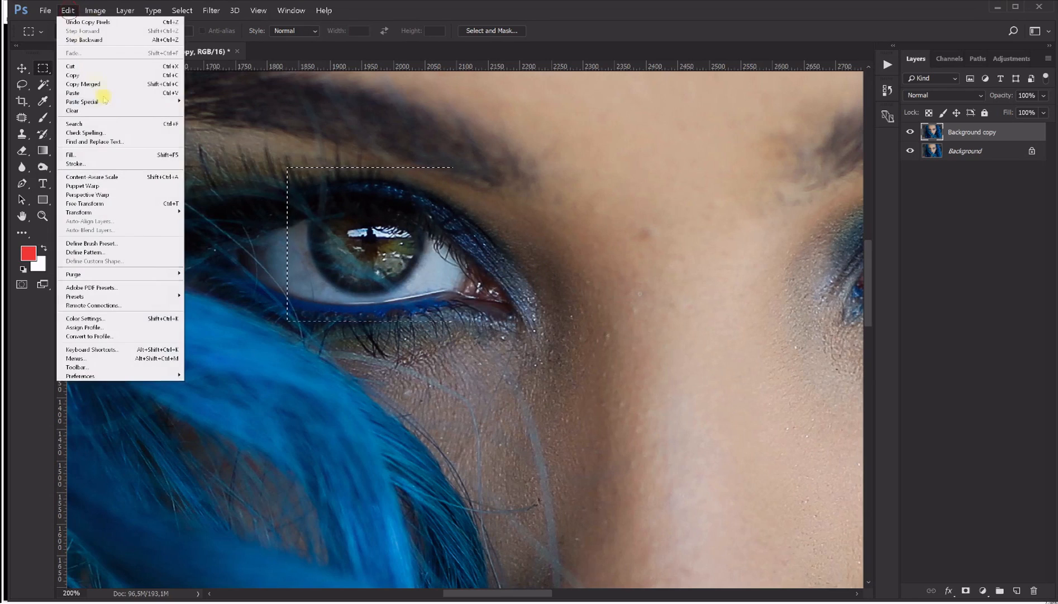
pyautogui.click(103, 94)
# Move the pasted eye patch over the iris of the uncovered eye
pyautogui.click(22, 68)
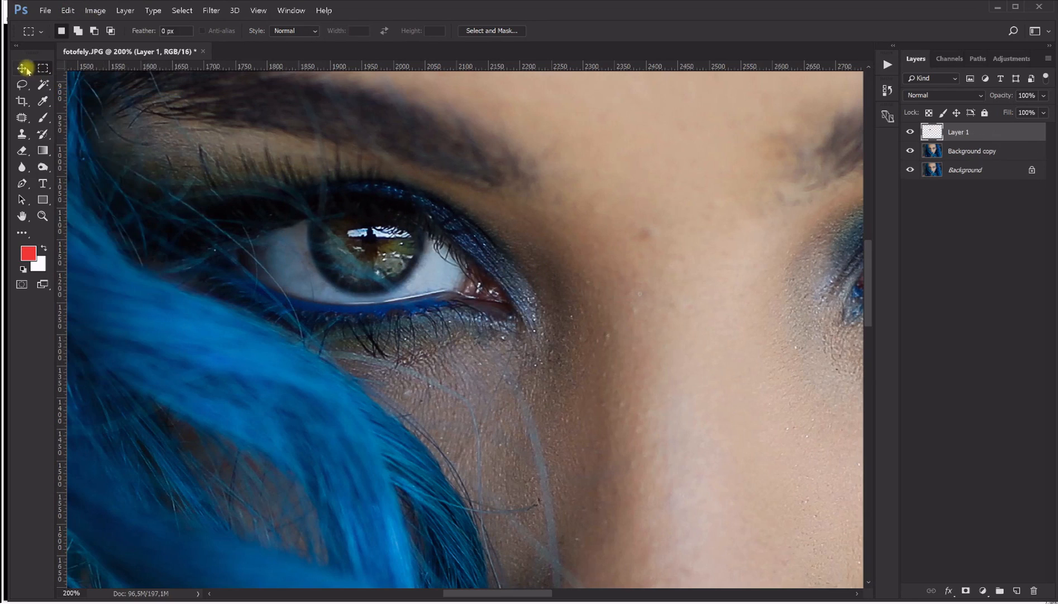
pyautogui.moveTo(400, 271); pyautogui.dragTo(765, 249)
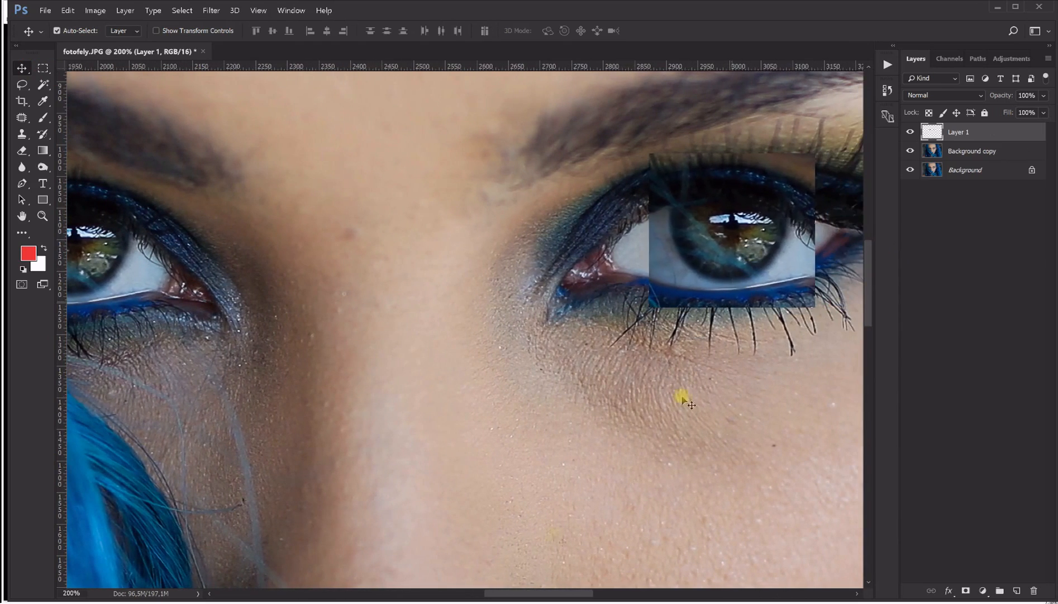
pyautogui.moveTo(492, 597); pyautogui.dragTo(534, 593)
pyautogui.moveTo(416, 250); pyautogui.dragTo(412, 258)
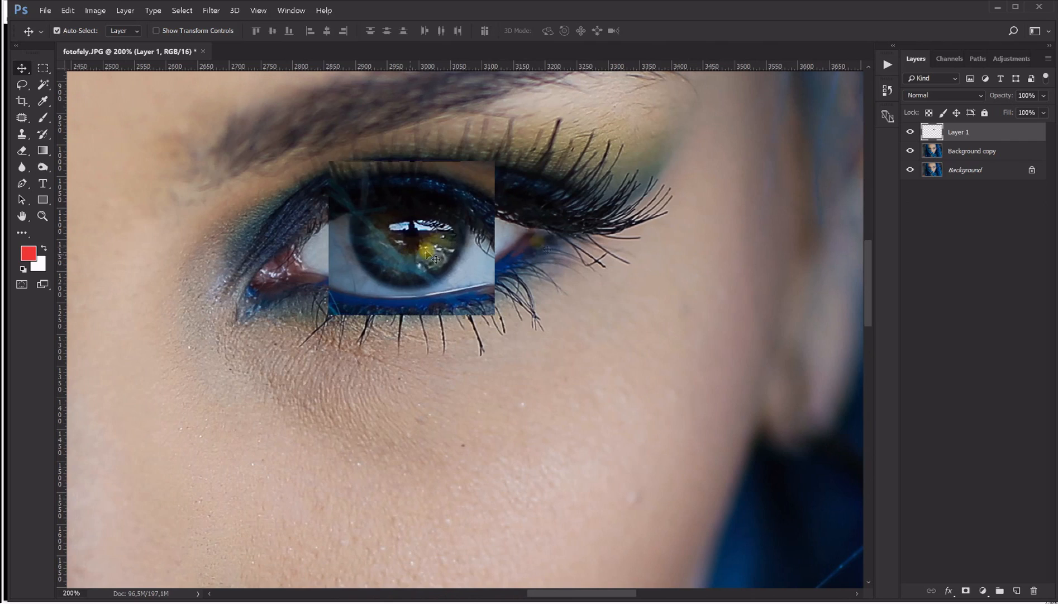
# Align the pasted iris with the one beneath at 47% layer opacity, and restore the layer to 100% opacity
pyautogui.click(1036, 103)
pyautogui.moveTo(1014, 111); pyautogui.dragTo(1009, 111)
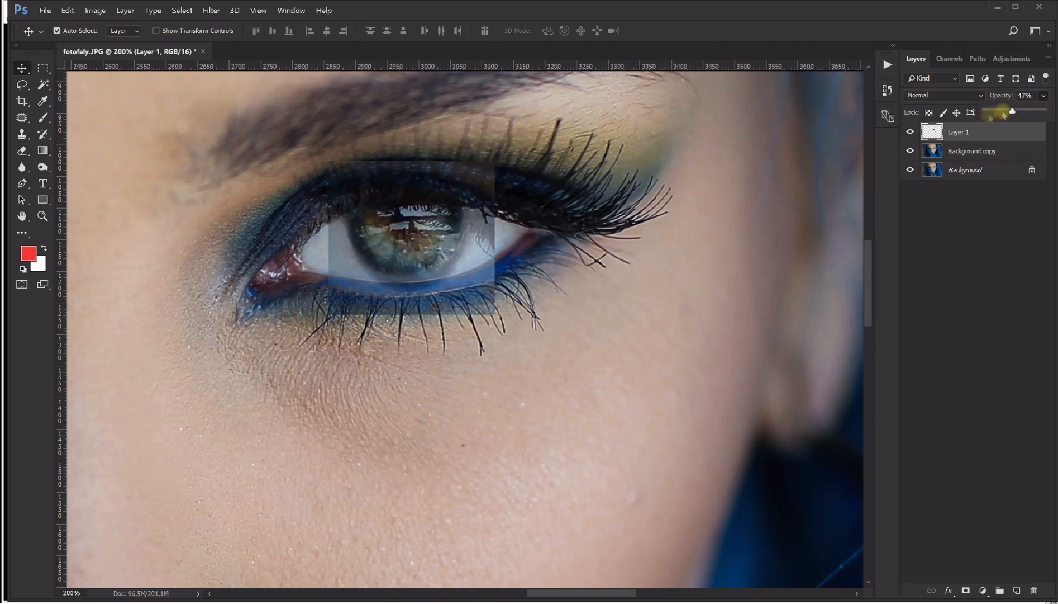
pyautogui.moveTo(433, 284); pyautogui.dragTo(457, 256)
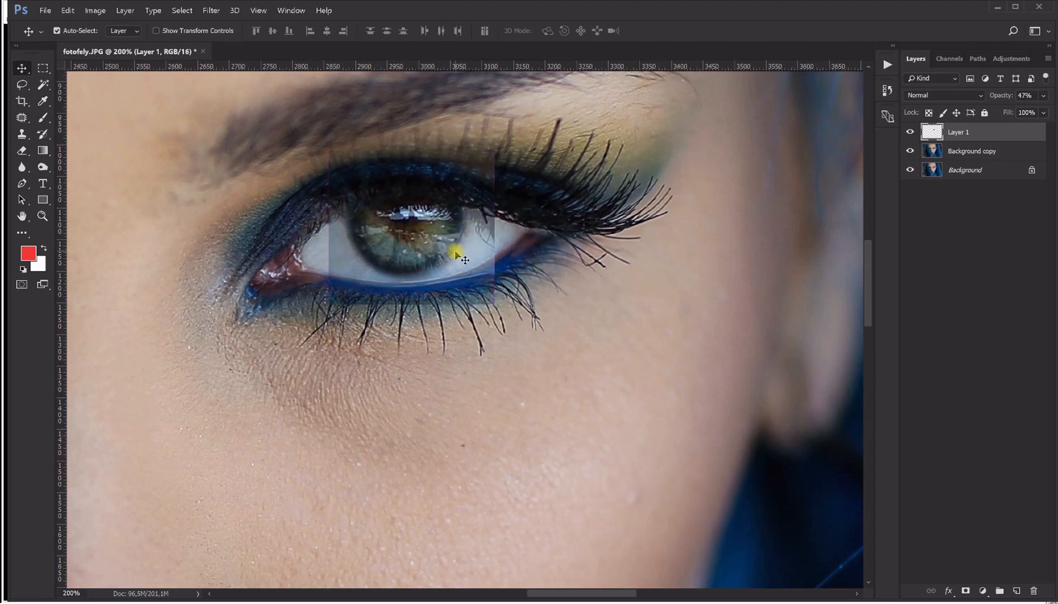
pyautogui.click(1043, 95)
pyautogui.moveTo(1016, 110); pyautogui.dragTo(1047, 111)
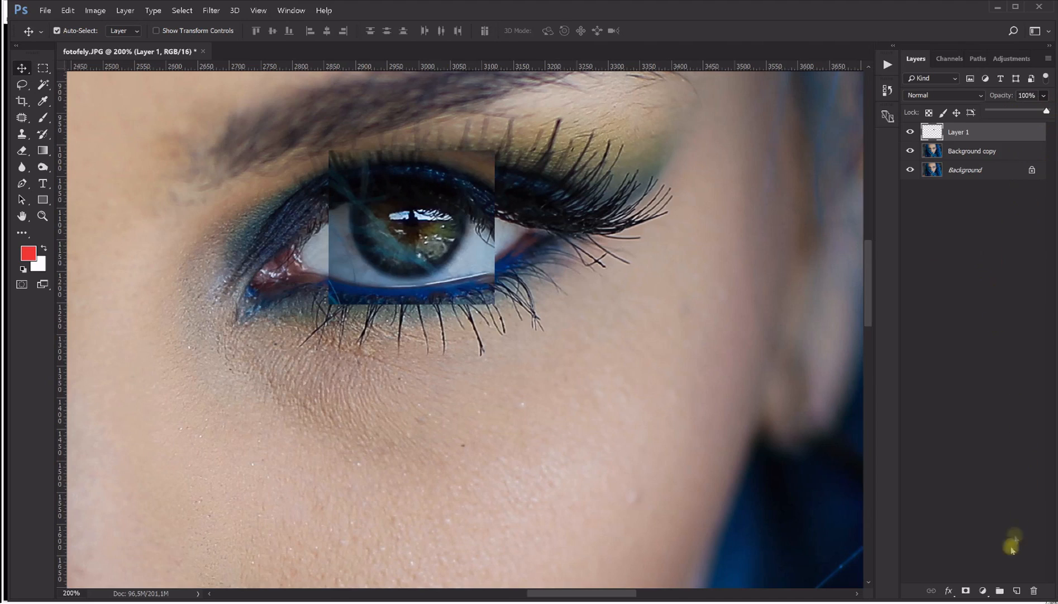
# Add a layer mask to the pasted eye patch and invert it to hide the patch completely
pyautogui.click(967, 591)
pyautogui.click(967, 591)
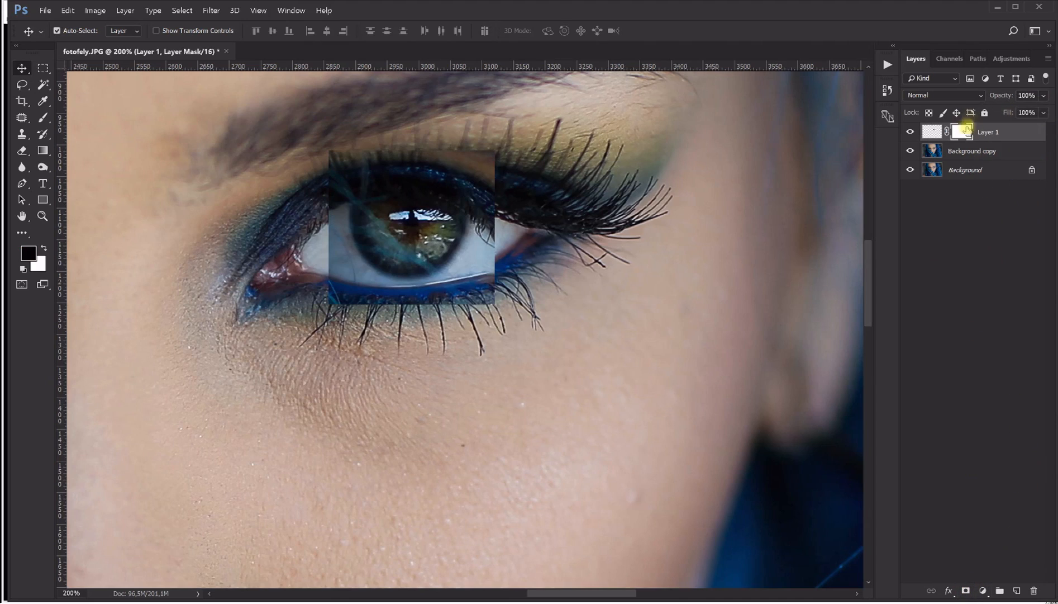
pyautogui.doubleClick(962, 136)
pyautogui.click(953, 363)
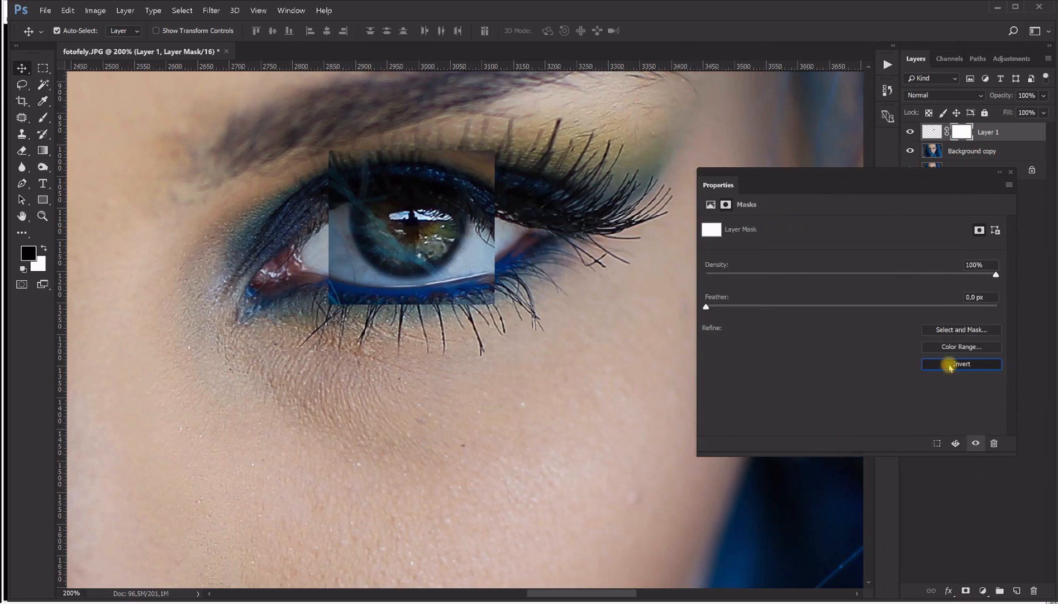
pyautogui.click(1011, 171)
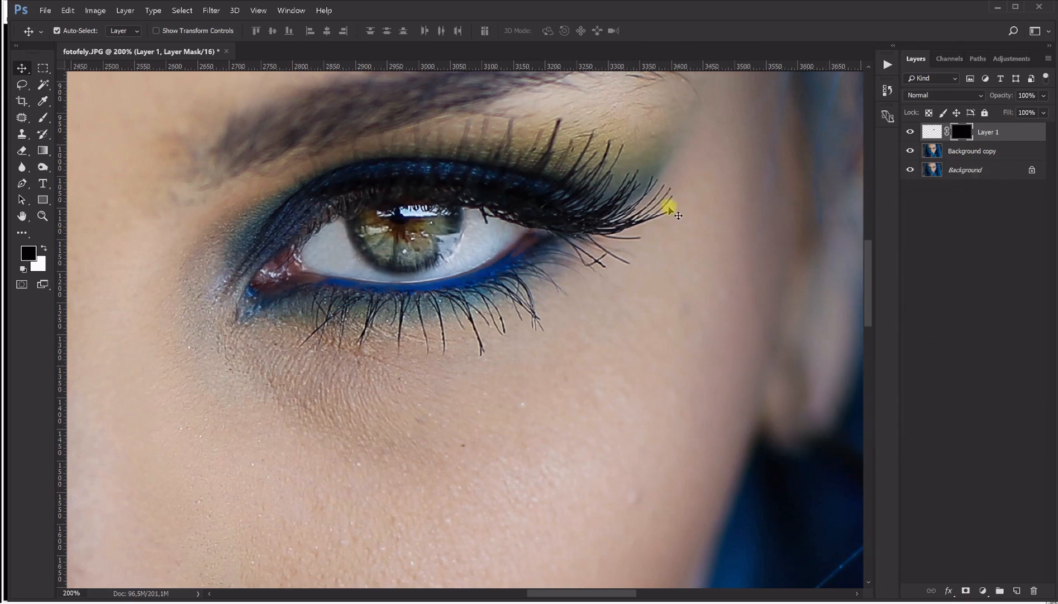
# Paint white on the patch's mask over the iris of the uncovered eye with the Brush at 80% opacity
pyautogui.click(43, 117)
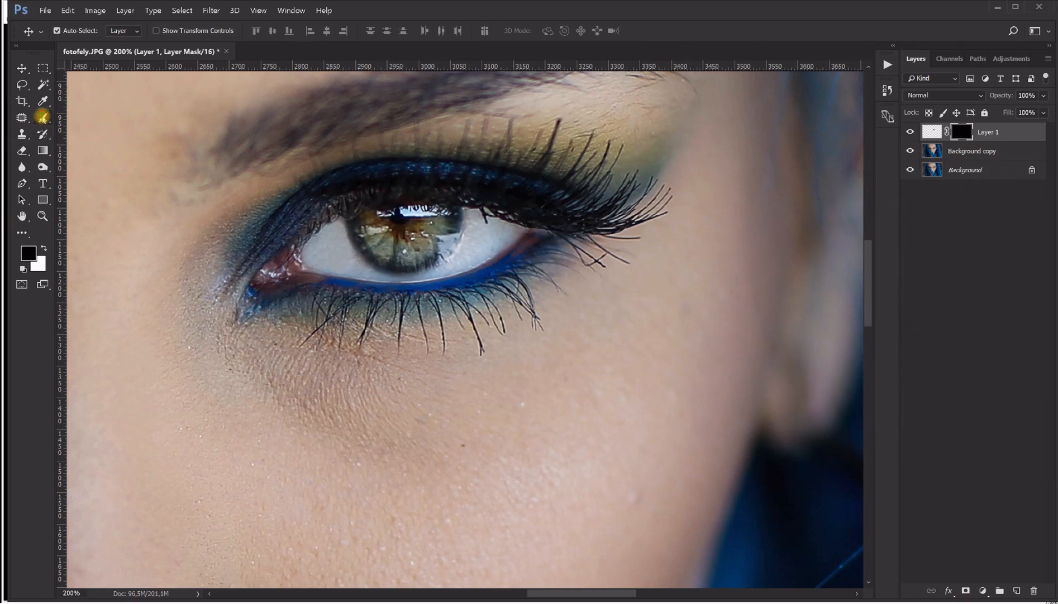
pyautogui.click(45, 249)
pyautogui.click(275, 32)
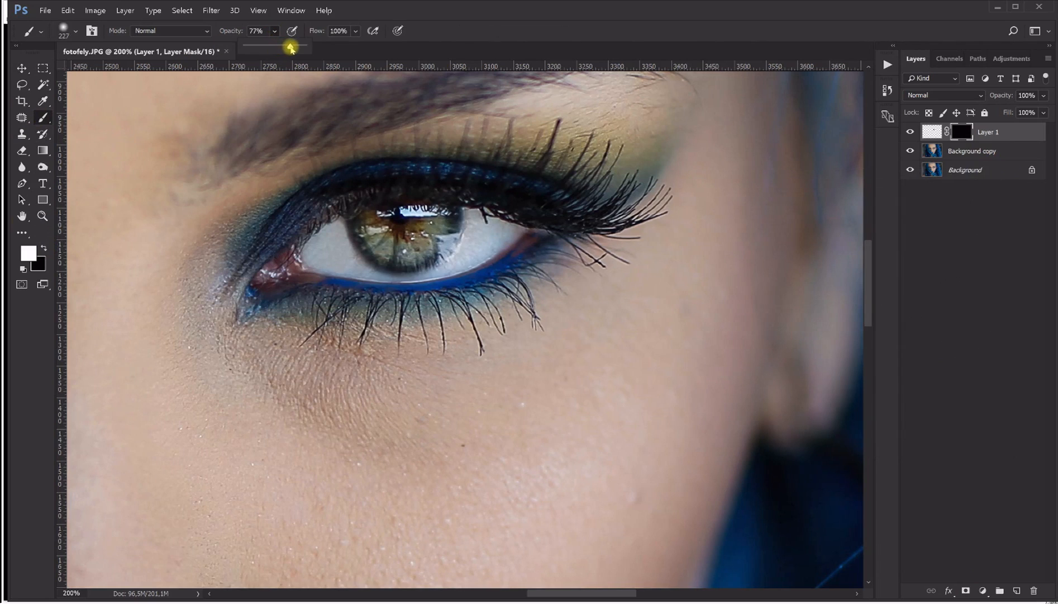
pyautogui.moveTo(292, 49); pyautogui.dragTo(293, 48)
pyautogui.moveTo(463, 256); pyautogui.dragTo(340, 274)
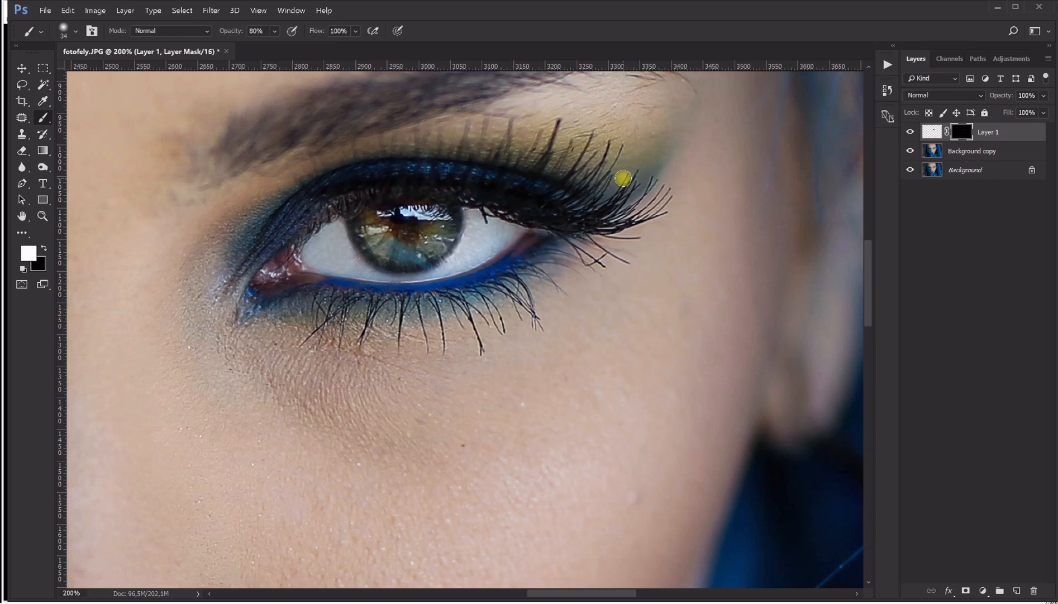
# Compare the eye with and without the transplanted iris, and paint black on the mask over the lower iris
pyautogui.click(911, 134)
pyautogui.click(912, 134)
pyautogui.click(911, 134)
pyautogui.click(912, 134)
pyautogui.click(44, 248)
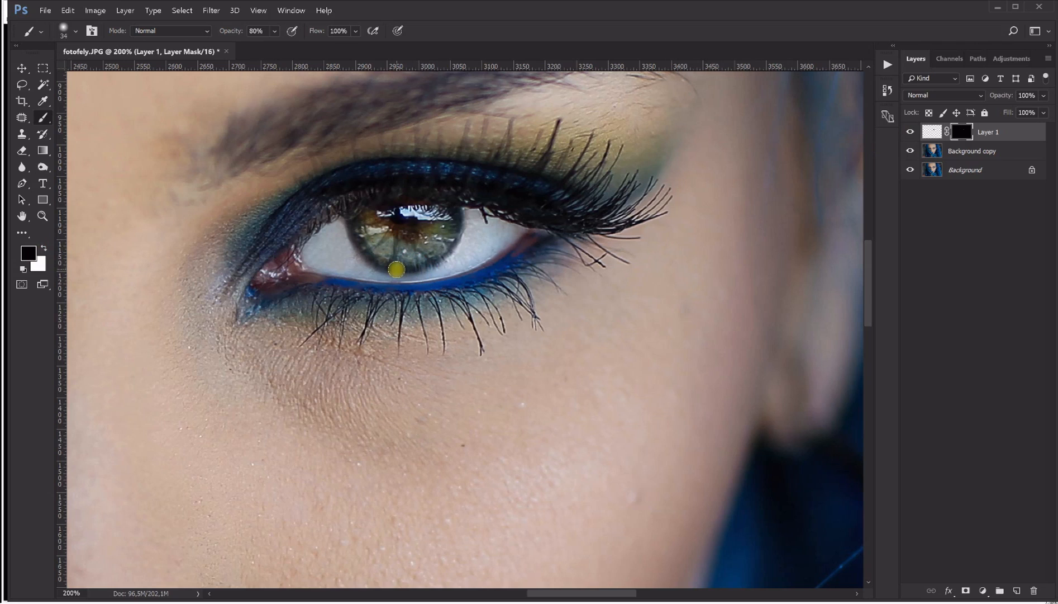
# Compare the whole portrait with and without the transplanted iris layer
pyautogui.click(41, 216)
pyautogui.rightClick(336, 255)
pyautogui.click(361, 260)
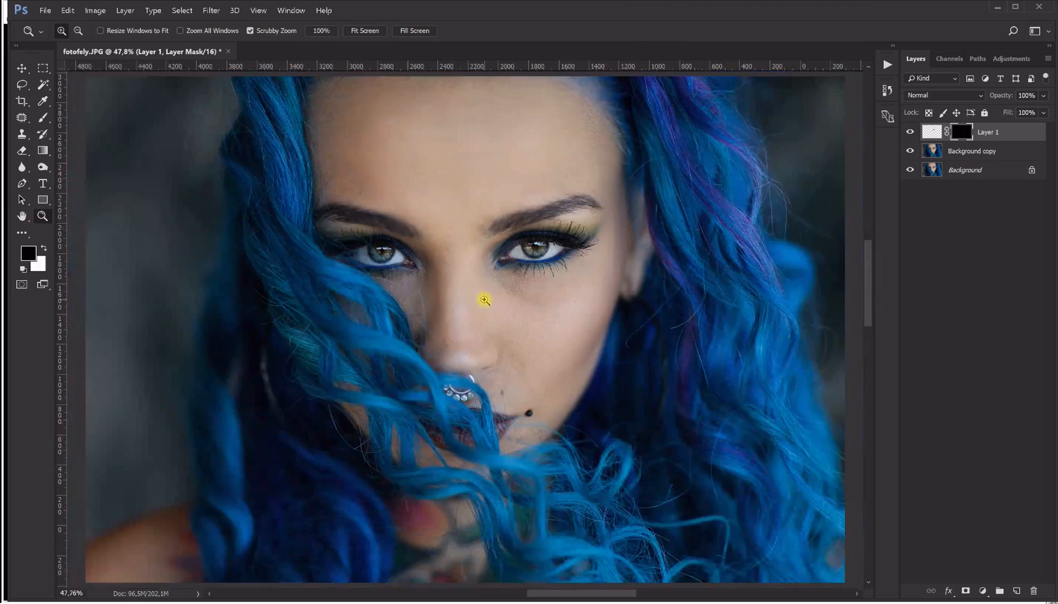
pyautogui.click(910, 132)
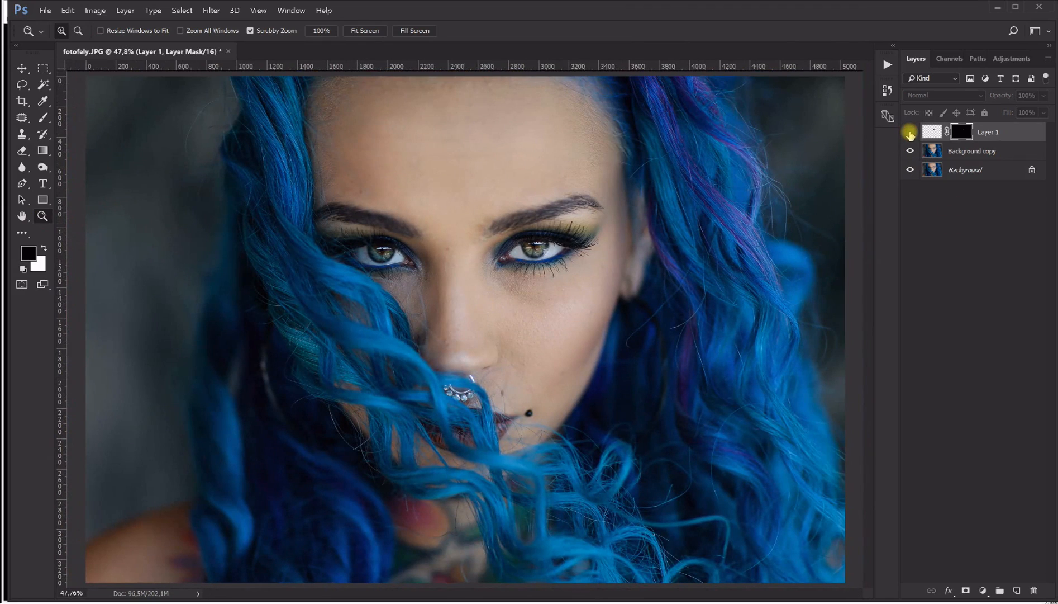
pyautogui.click(910, 132)
pyautogui.click(910, 132)
pyautogui.click(910, 132)
# Examine the uncovered eye at 300% zoom with and without the transplanted iris, and return to the full portrait
pyautogui.moveTo(554, 246); pyautogui.dragTo(491, 245)
pyautogui.click(21, 68)
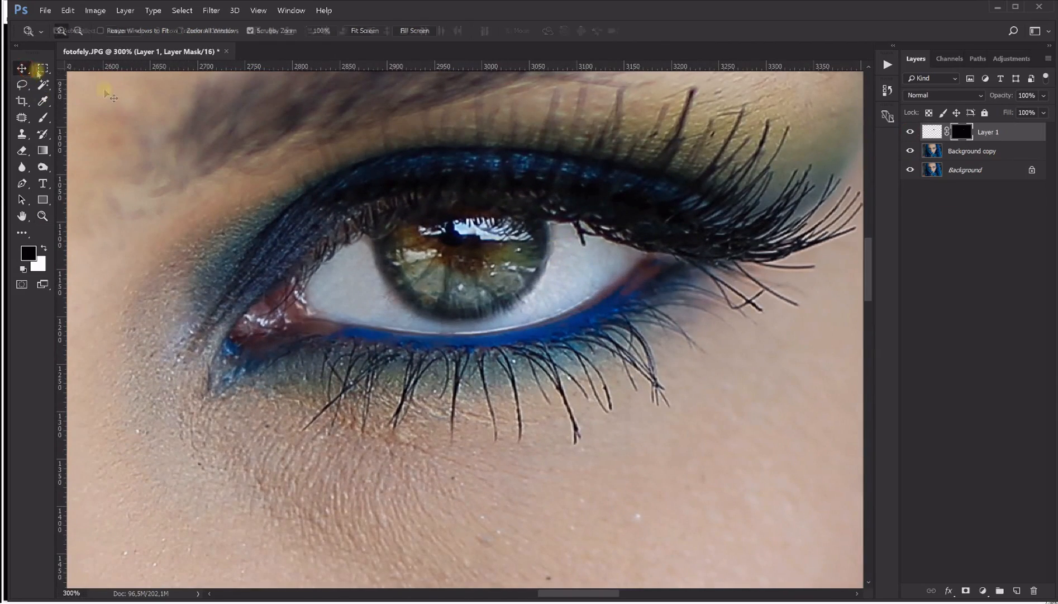
pyautogui.moveTo(512, 274); pyautogui.dragTo(512, 274)
pyautogui.click(910, 133)
pyautogui.click(910, 133)
pyautogui.click(911, 133)
pyautogui.click(910, 133)
pyautogui.click(910, 133)
pyautogui.click(910, 133)
pyautogui.click(910, 133)
pyautogui.click(910, 133)
pyautogui.click(42, 215)
pyautogui.rightClick(179, 248)
pyautogui.click(201, 250)
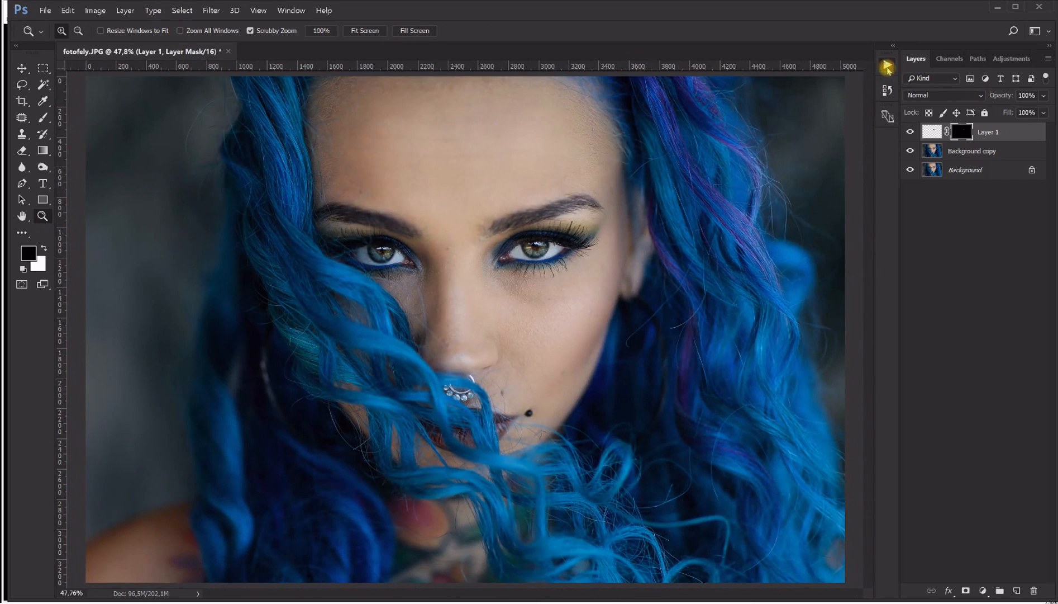
# Run the "5 - eyes sharpen" action from the Perfect Portrait set
pyautogui.click(888, 67)
pyautogui.click(727, 253)
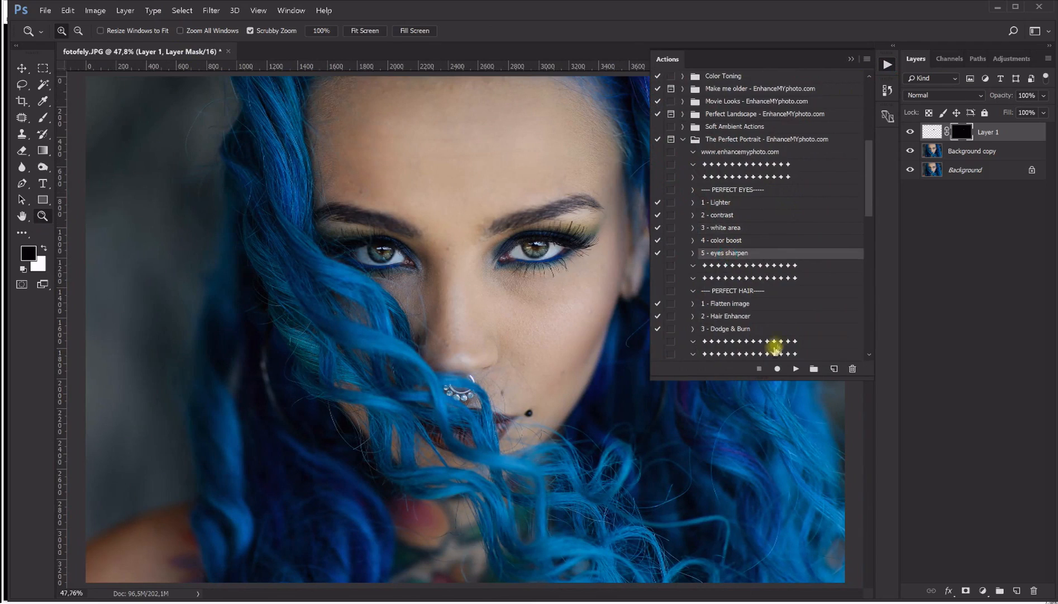
pyautogui.click(794, 369)
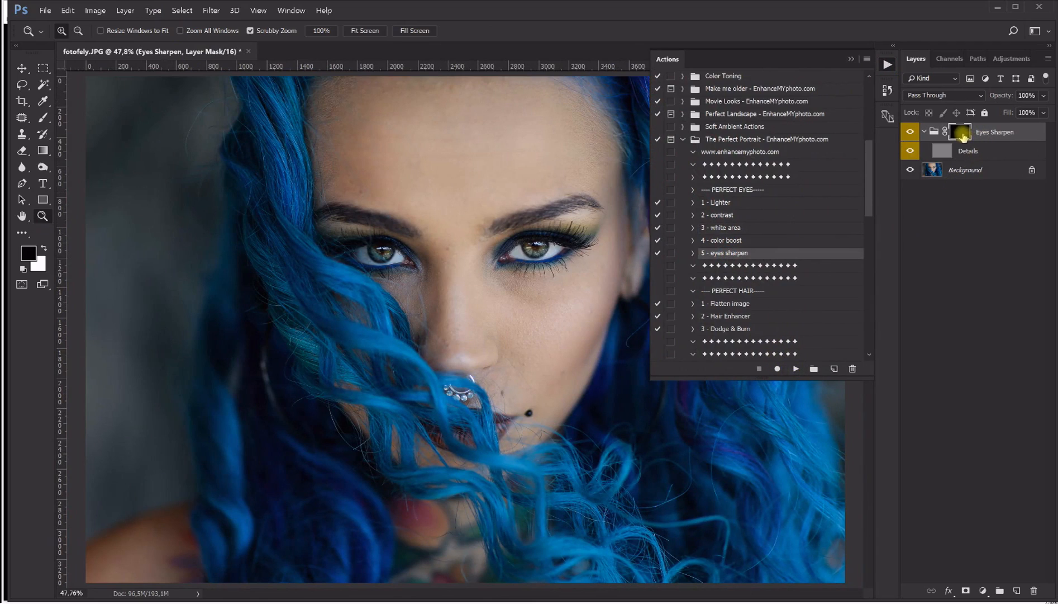
# Reveal the sharpening on both irises by painting white on the Eyes Sharpen mask with the Brush at 100% opacity
pyautogui.click(491, 259)
pyautogui.click(498, 259)
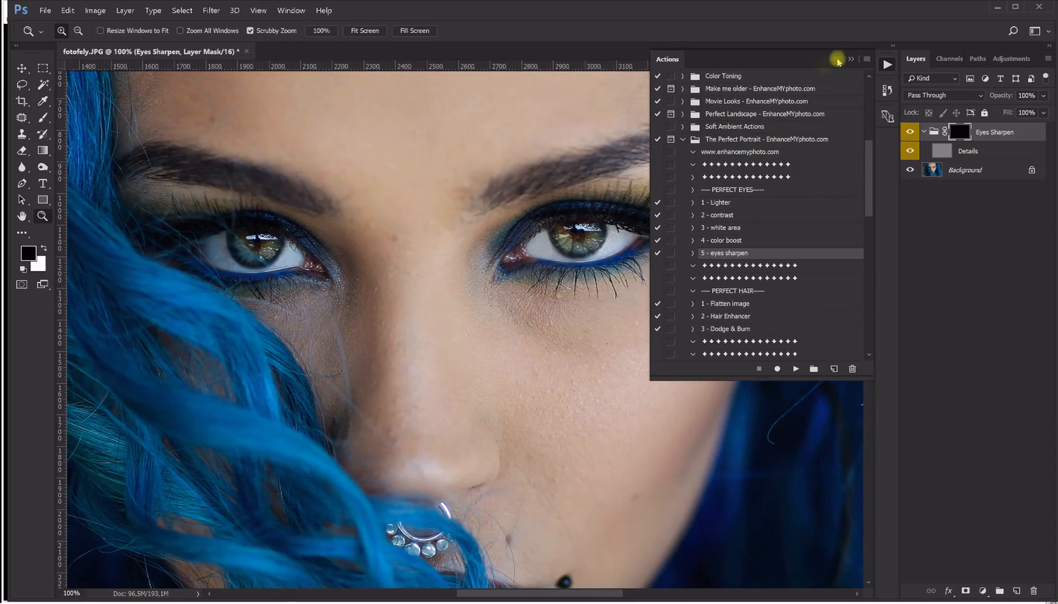
pyautogui.click(851, 58)
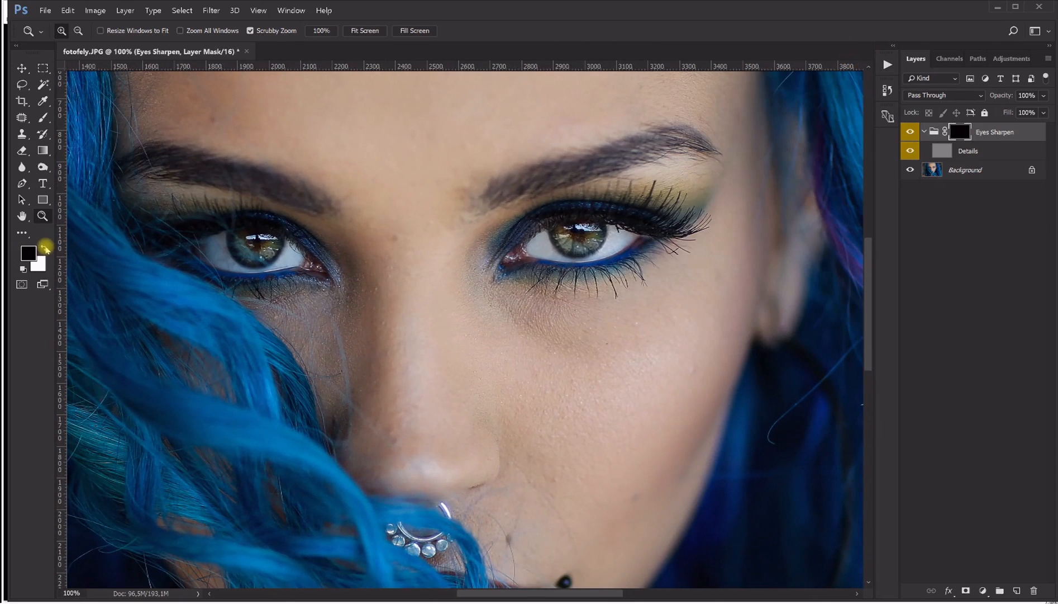
pyautogui.click(44, 116)
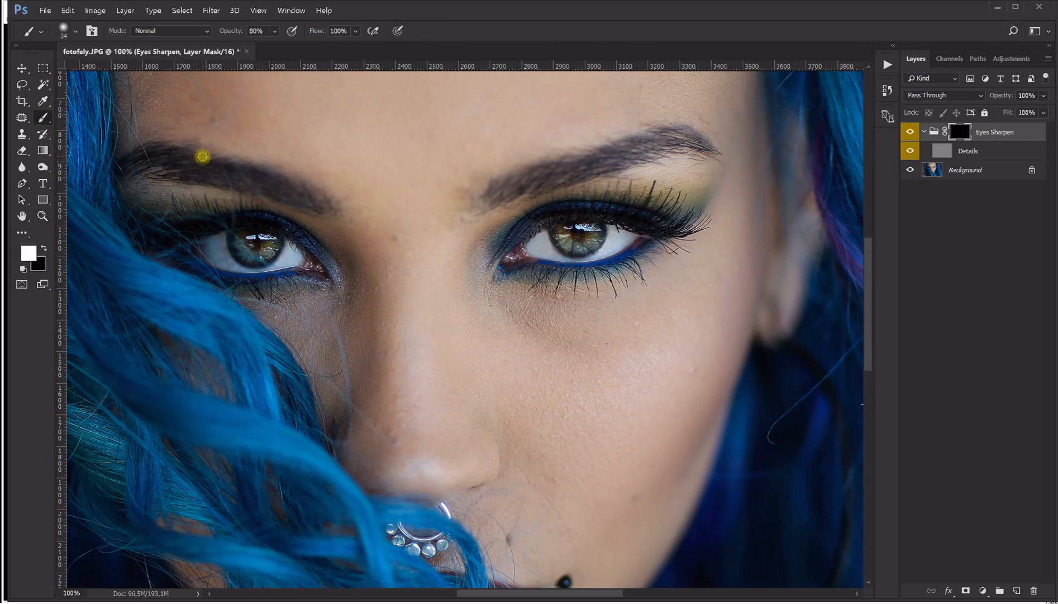
pyautogui.click(277, 31)
pyautogui.moveTo(275, 48); pyautogui.dragTo(307, 59)
pyautogui.moveTo(415, 245); pyautogui.dragTo(461, 247)
pyautogui.moveTo(578, 230)
pyautogui.mouseDown()
pyautogui.moveTo(591, 242)
pyautogui.moveTo(575, 237)
pyautogui.mouseUp()
pyautogui.moveTo(216, 255)
pyautogui.mouseDown()
pyautogui.moveTo(258, 246)
pyautogui.moveTo(246, 247)
pyautogui.mouseUp()
# Inspect the sharpened eyes in the full portrait and close up
pyautogui.click(44, 216)
pyautogui.rightClick(183, 229)
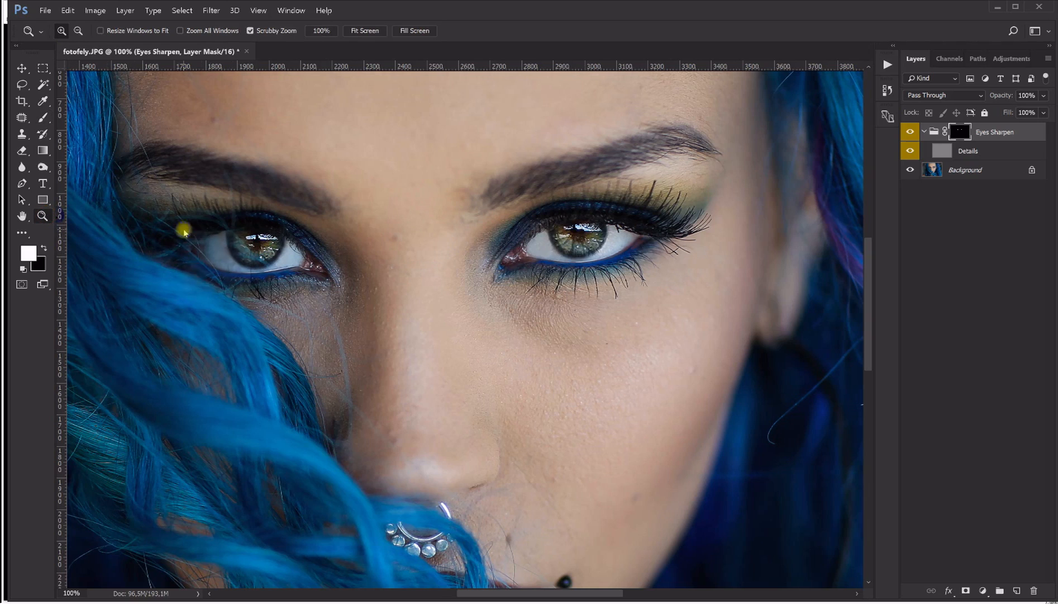
pyautogui.click(206, 235)
pyautogui.click(497, 245)
pyautogui.moveTo(496, 245); pyautogui.dragTo(543, 236)
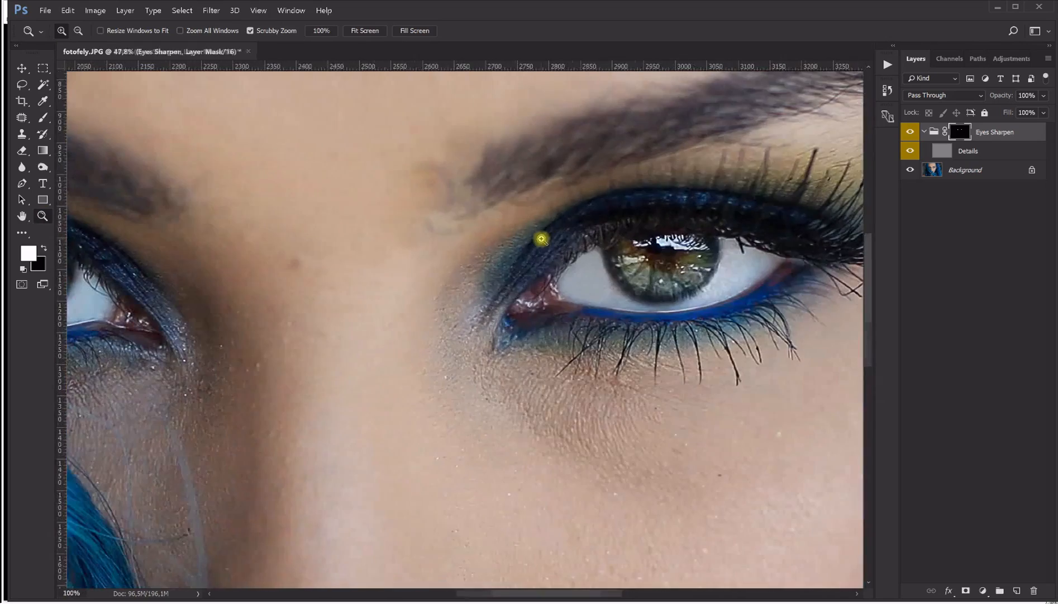
pyautogui.rightClick(501, 252)
pyautogui.click(519, 303)
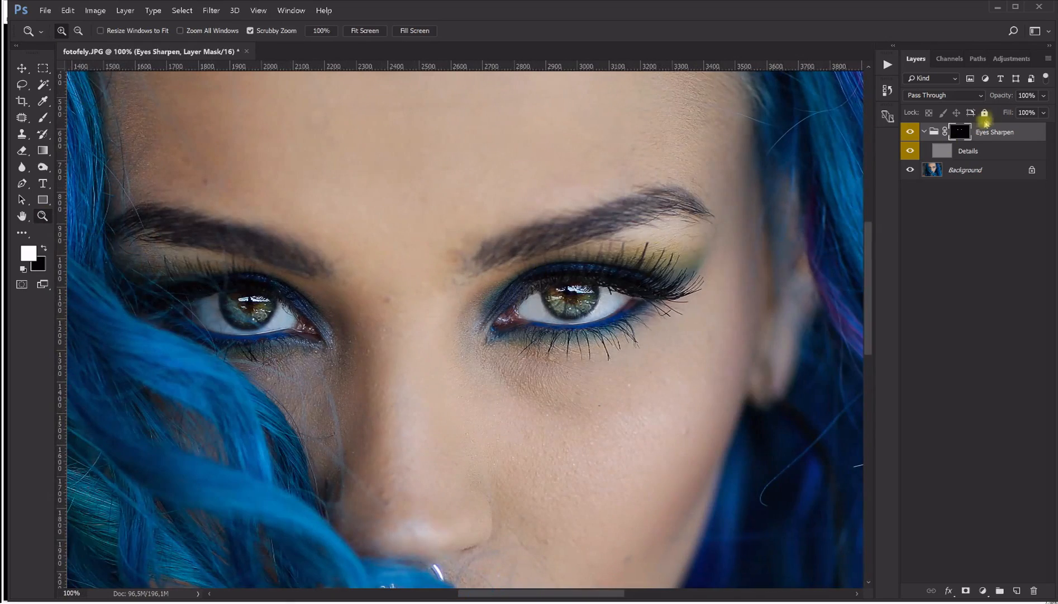
# Set the Eyes Sharpen group's opacity to 38%, comparing the eyes with and without the sharpening
pyautogui.click(1043, 95)
pyautogui.moveTo(1043, 111); pyautogui.dragTo(999, 112)
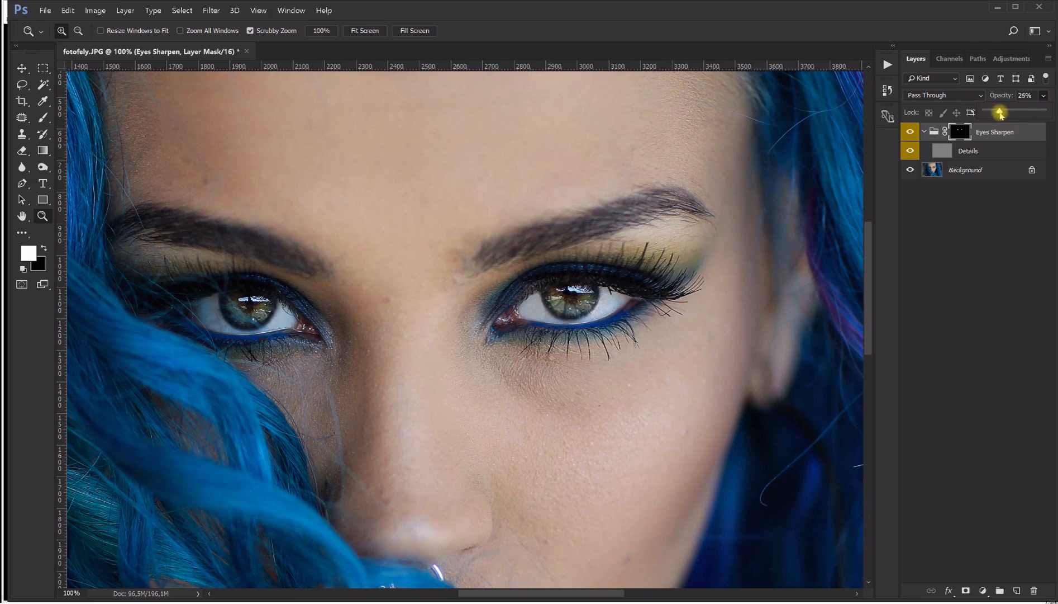
pyautogui.click(911, 132)
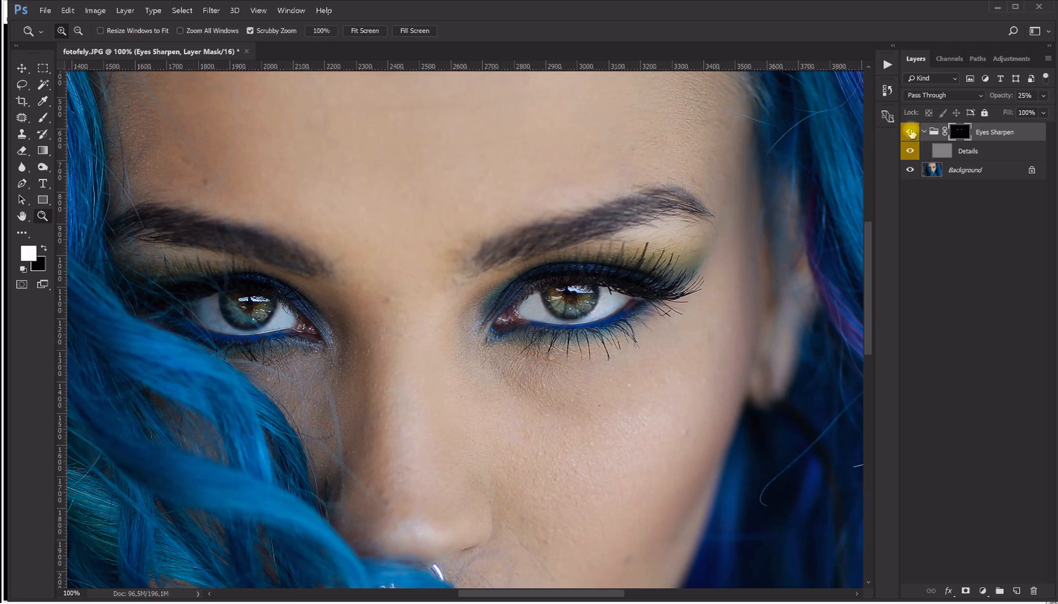
pyautogui.click(1043, 96)
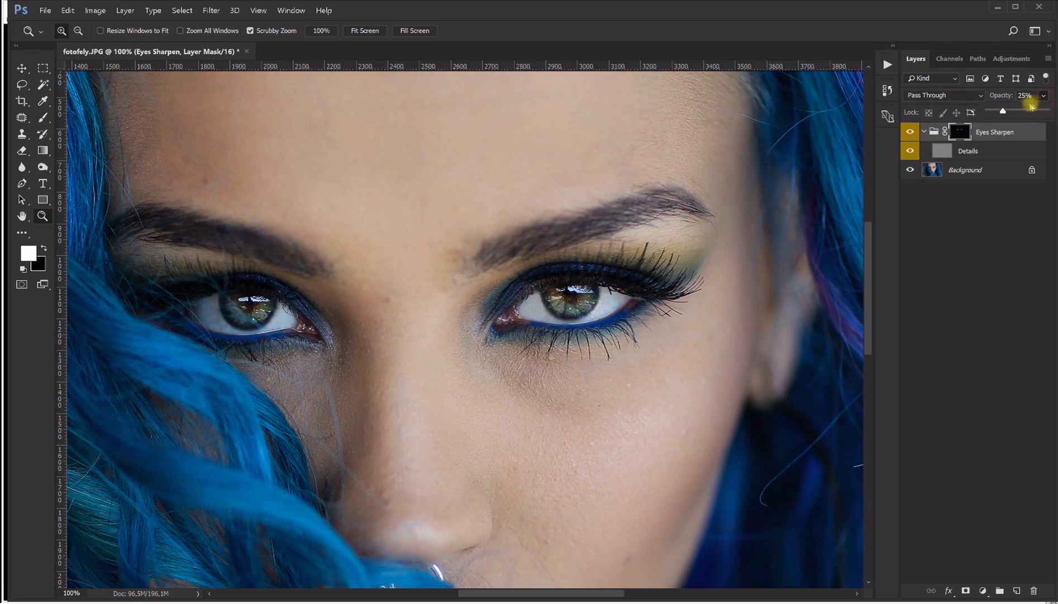
pyautogui.moveTo(1009, 111); pyautogui.dragTo(1011, 112)
pyautogui.click(911, 133)
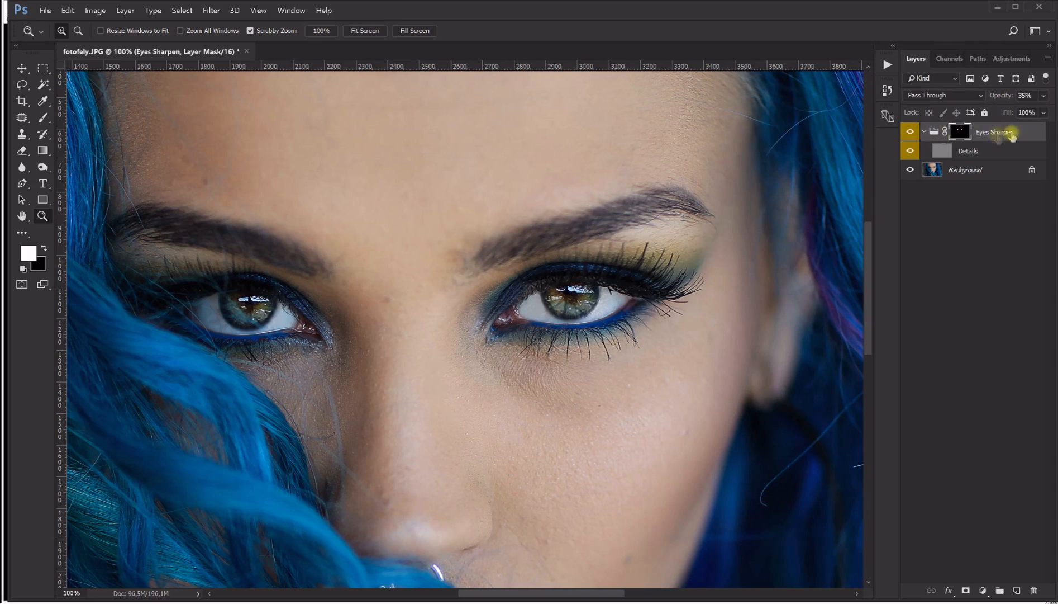
pyautogui.click(1043, 96)
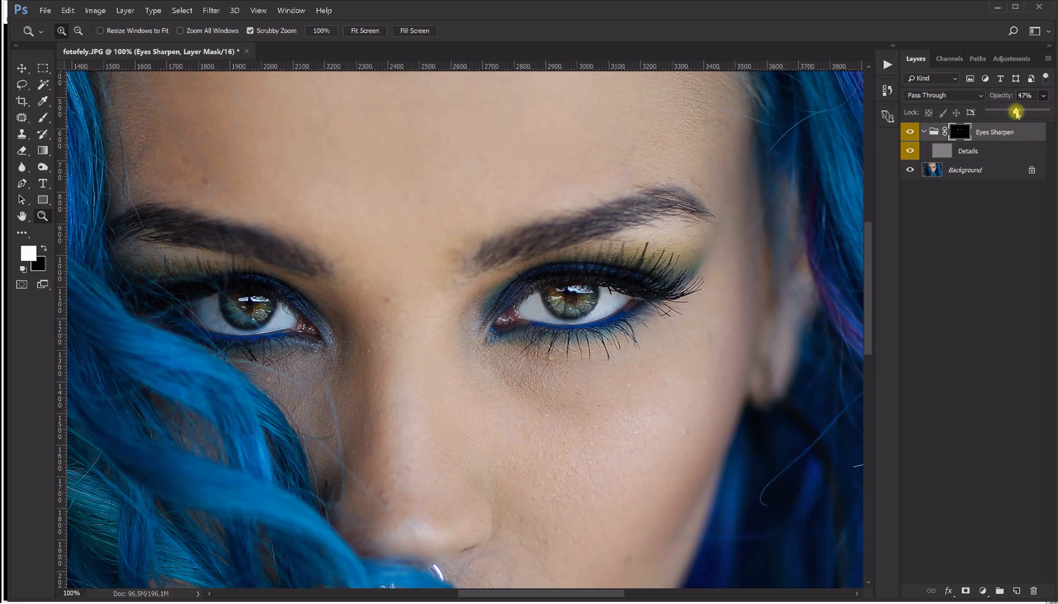
pyautogui.click(910, 133)
pyautogui.rightClick(494, 268)
pyautogui.click(495, 270)
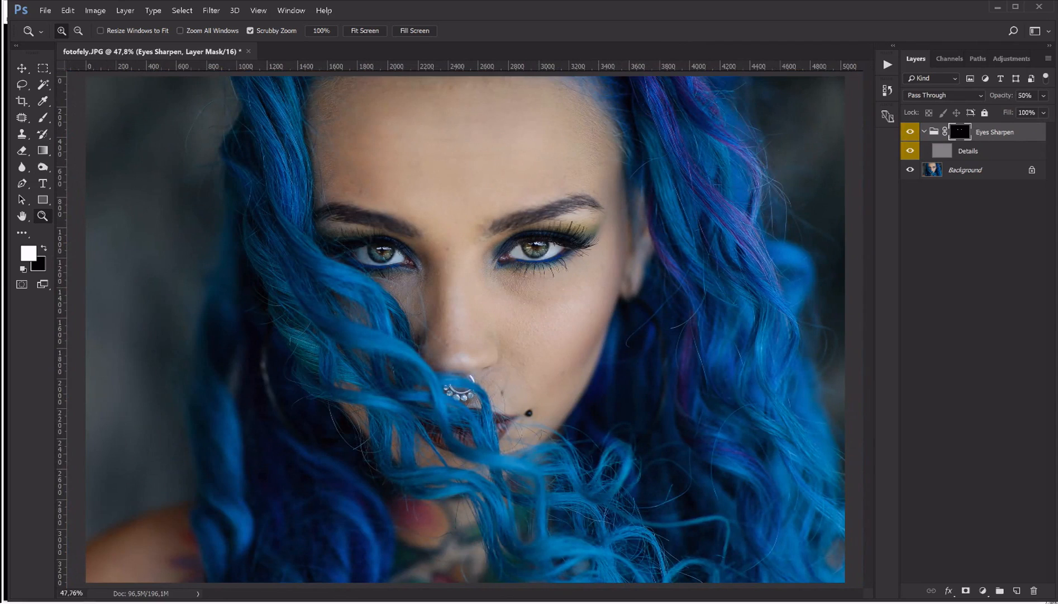
pyautogui.click(1044, 96)
pyautogui.moveTo(1019, 111); pyautogui.dragTo(1011, 112)
# Flatten the portrait with the "1 - Flatten image" action from the PERFECT HAIR section
pyautogui.click(888, 65)
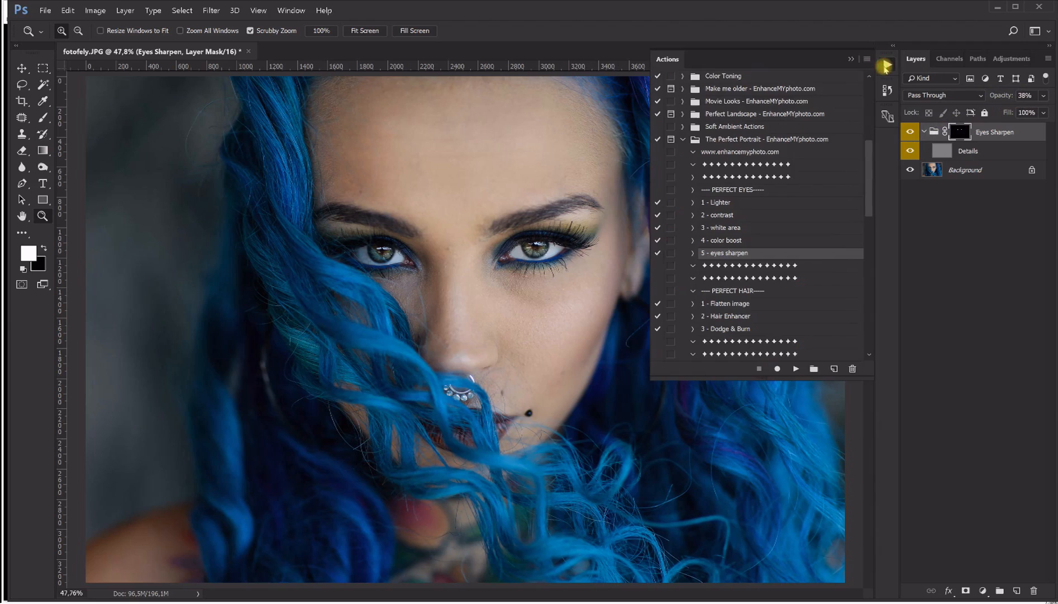
pyautogui.scroll(-3, 772, 142)
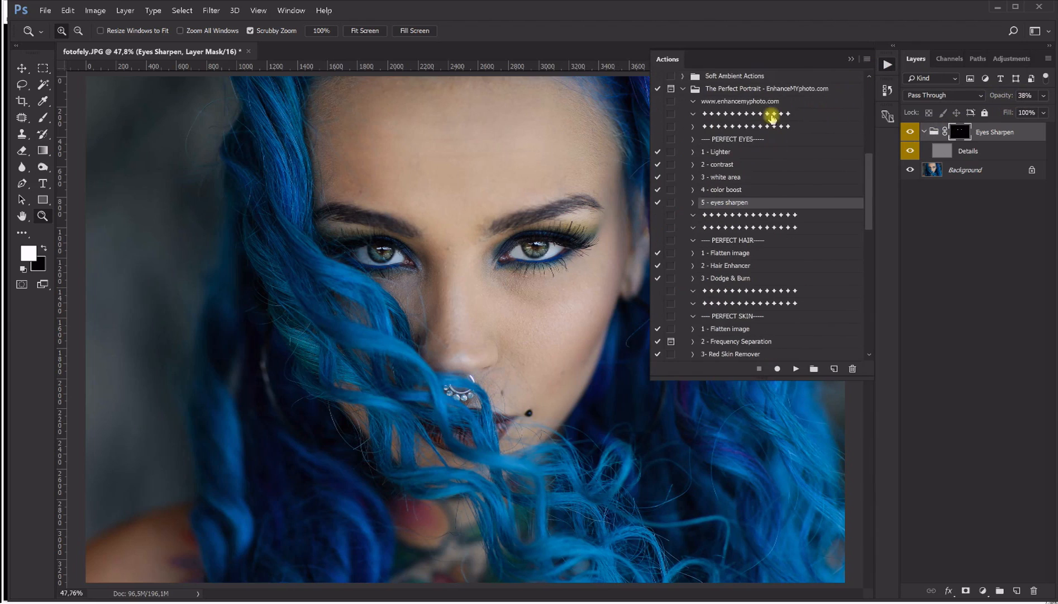
pyautogui.click(724, 218)
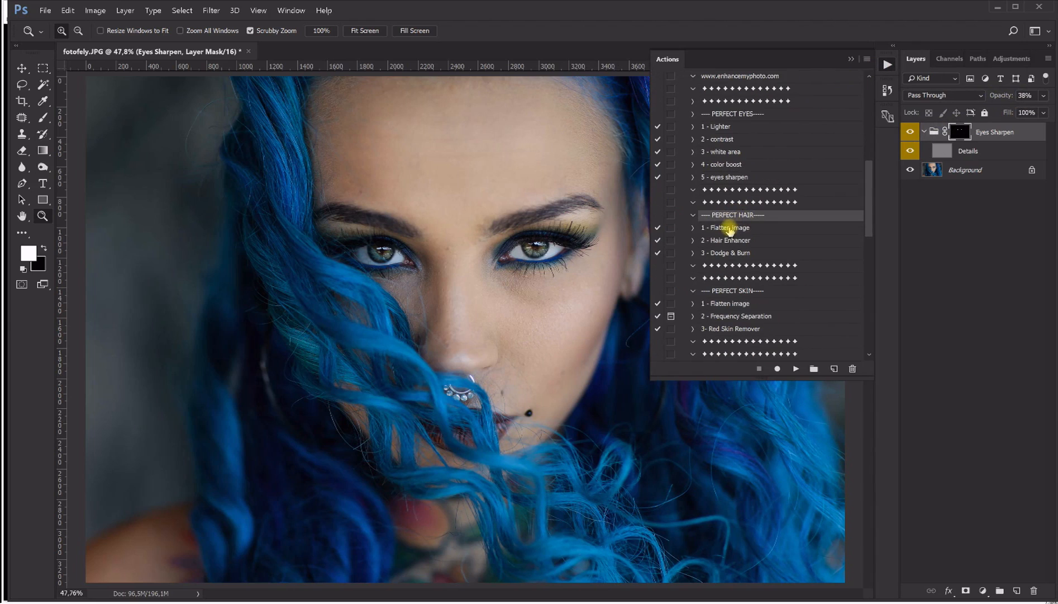
pyautogui.click(729, 227)
pyautogui.click(796, 368)
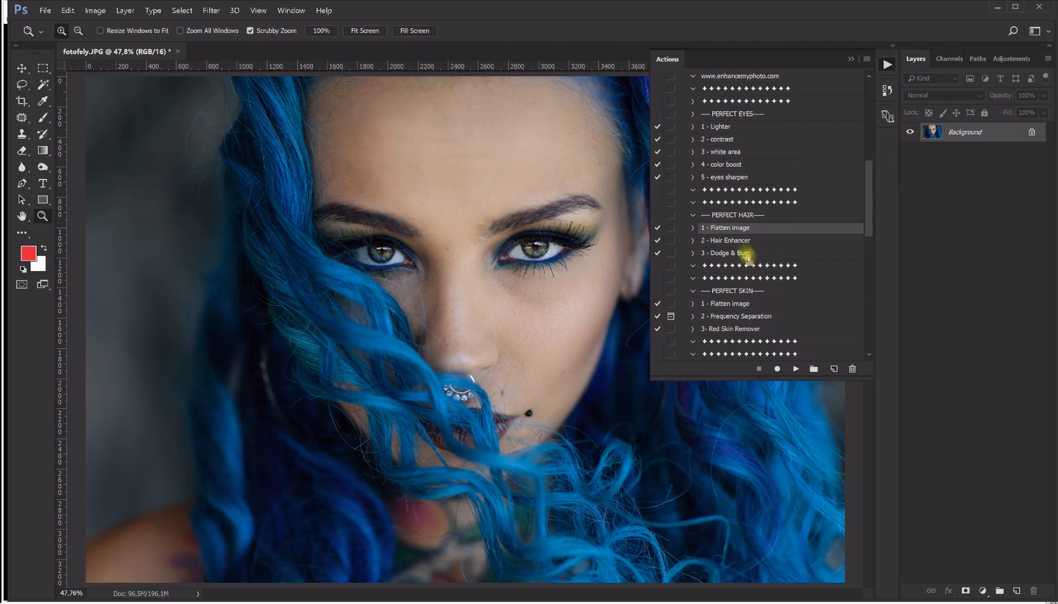
# Run the "2 - Hair Enhancer" action on the flattened portrait
pyautogui.click(716, 240)
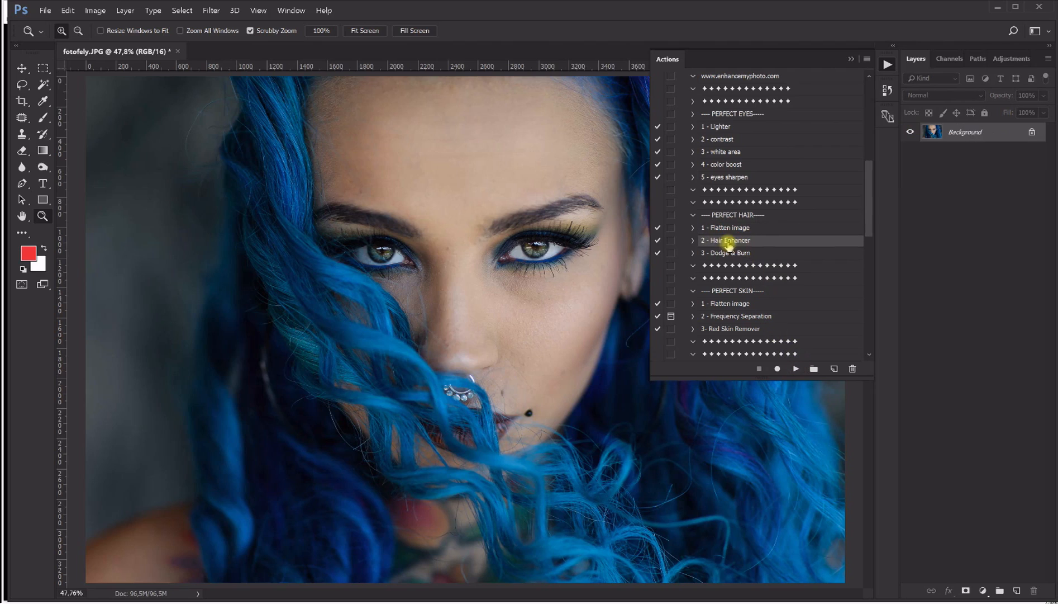
pyautogui.click(795, 369)
pyautogui.click(851, 58)
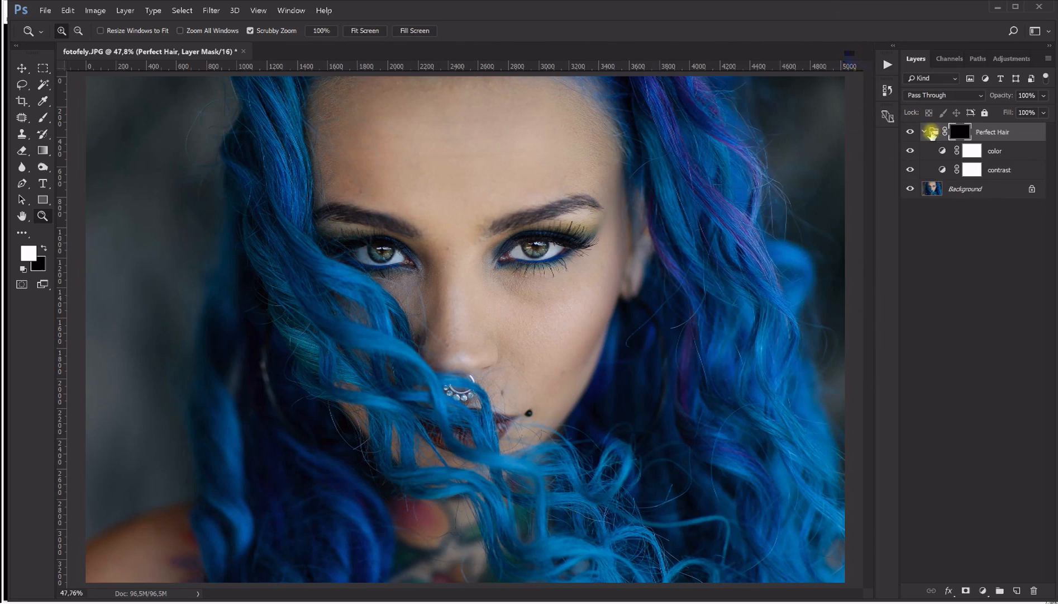
# Collapse the Perfect Hair group and paint white on its mask over all the blue hair
pyautogui.click(925, 132)
pyautogui.click(42, 117)
pyautogui.moveTo(260, 159)
pyautogui.mouseDown()
pyautogui.moveTo(303, 156)
pyautogui.moveTo(303, 304)
pyautogui.moveTo(268, 185)
pyautogui.moveTo(268, 100)
pyautogui.moveTo(287, 227)
pyautogui.moveTo(316, 295)
pyautogui.moveTo(274, 212)
pyautogui.moveTo(266, 163)
pyautogui.moveTo(279, 280)
pyautogui.moveTo(277, 249)
pyautogui.moveTo(219, 504)
pyautogui.moveTo(251, 554)
pyautogui.moveTo(309, 515)
pyautogui.moveTo(329, 536)
pyautogui.moveTo(329, 401)
pyautogui.moveTo(292, 298)
pyautogui.moveTo(369, 363)
pyautogui.moveTo(342, 299)
pyautogui.moveTo(436, 415)
pyautogui.moveTo(374, 401)
pyautogui.moveTo(422, 450)
pyautogui.moveTo(464, 437)
pyautogui.moveTo(556, 491)
pyautogui.moveTo(499, 480)
pyautogui.moveTo(573, 509)
pyautogui.moveTo(557, 545)
pyautogui.moveTo(599, 554)
pyautogui.moveTo(596, 470)
pyautogui.moveTo(658, 313)
pyautogui.moveTo(669, 364)
pyautogui.moveTo(704, 420)
pyautogui.moveTo(817, 494)
pyautogui.moveTo(806, 491)
pyautogui.moveTo(776, 398)
pyautogui.moveTo(703, 382)
pyautogui.moveTo(689, 337)
pyautogui.moveTo(645, 342)
pyautogui.moveTo(695, 250)
pyautogui.moveTo(694, 155)
pyautogui.moveTo(627, 93)
pyautogui.moveTo(653, 93)
pyautogui.moveTo(707, 144)
pyautogui.moveTo(656, 75)
pyautogui.moveTo(734, 265)
pyautogui.moveTo(743, 387)
pyautogui.moveTo(678, 518)
pyautogui.moveTo(561, 564)
pyautogui.moveTo(507, 505)
pyautogui.moveTo(370, 462)
pyautogui.moveTo(302, 513)
pyautogui.moveTo(237, 459)
pyautogui.moveTo(248, 224)
pyautogui.moveTo(269, 125)
pyautogui.moveTo(260, 202)
pyautogui.moveTo(309, 330)
pyautogui.moveTo(401, 502)
pyautogui.moveTo(488, 559)
pyautogui.moveTo(476, 435)
pyautogui.moveTo(502, 391)
pyautogui.mouseUp()
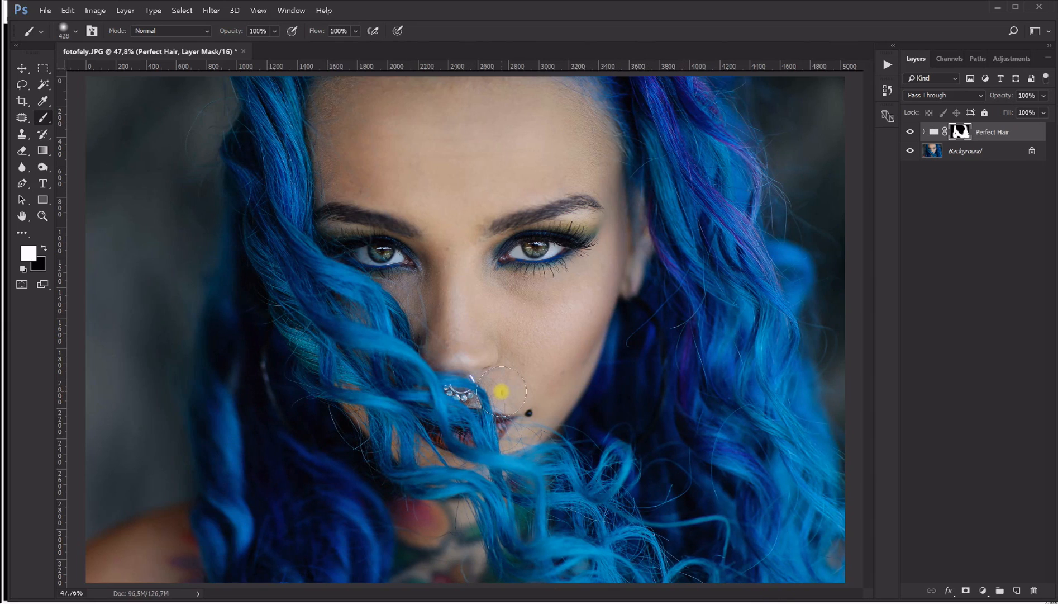
# Compare the curls around the mouth at 100% zoom with and without the Perfect Hair effect
pyautogui.click(42, 216)
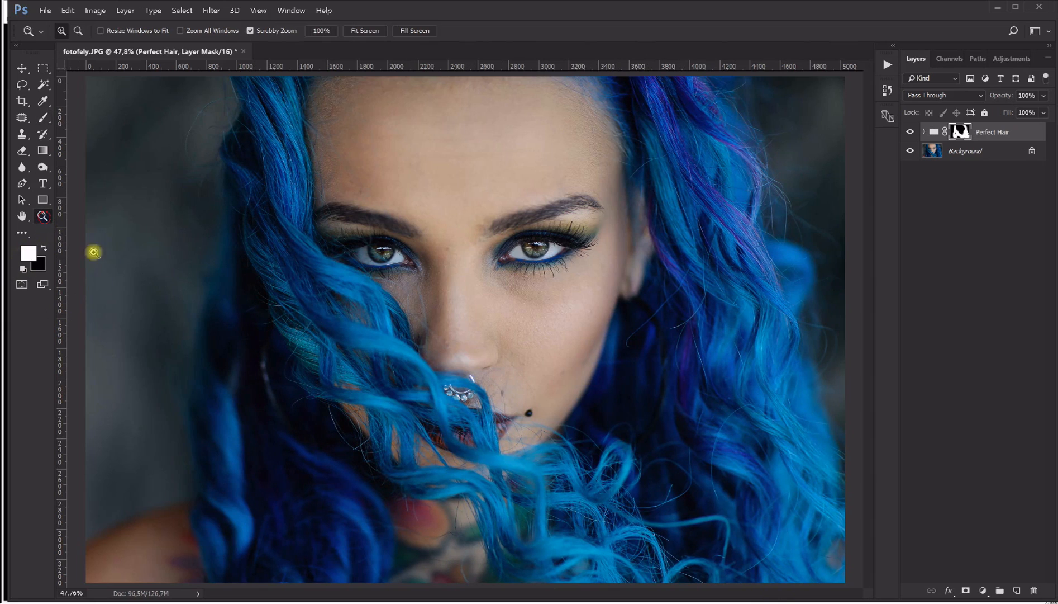
pyautogui.click(432, 473)
pyautogui.click(433, 473)
pyautogui.click(433, 473)
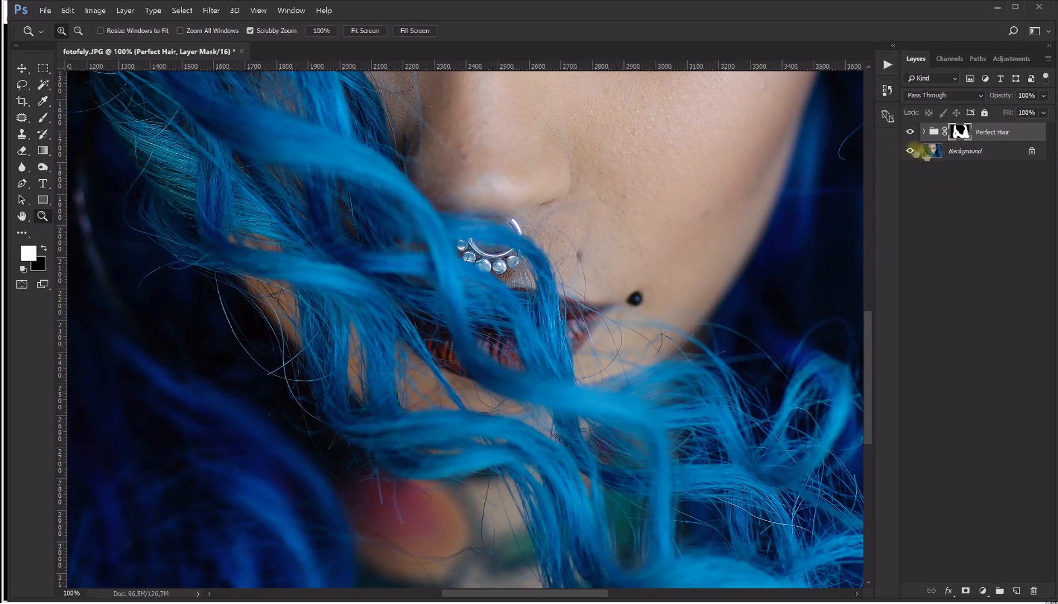
pyautogui.click(910, 134)
pyautogui.click(909, 134)
pyautogui.click(910, 134)
pyautogui.click(909, 134)
# Swap black in as the foreground color for editing the Perfect Hair mask
pyautogui.click(43, 248)
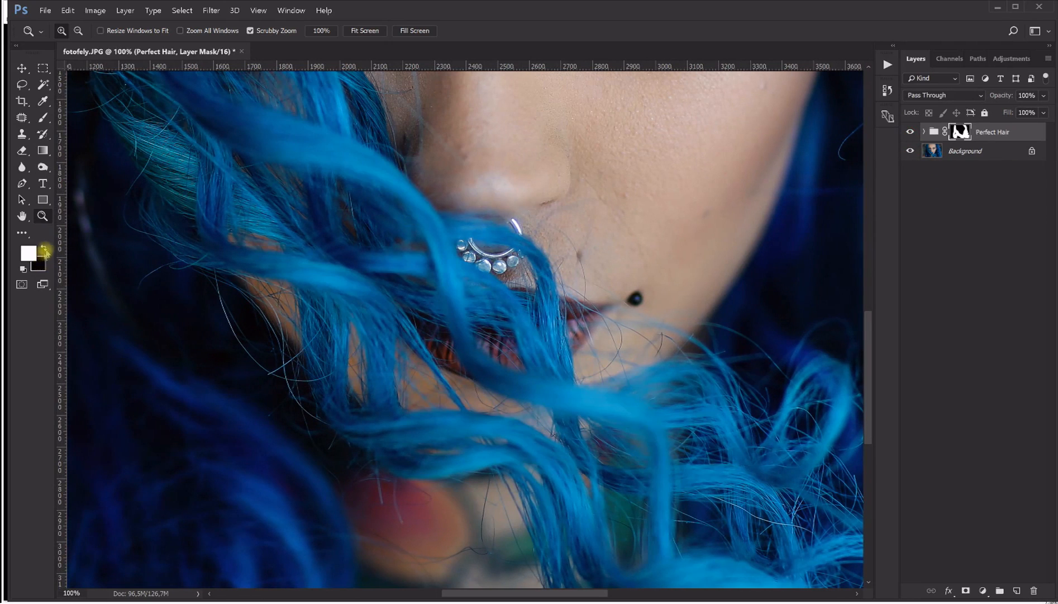
# Paint black on the Perfect Hair group's mask over the skin showing between the hair strands, using an 89 px brush
pyautogui.click(43, 117)
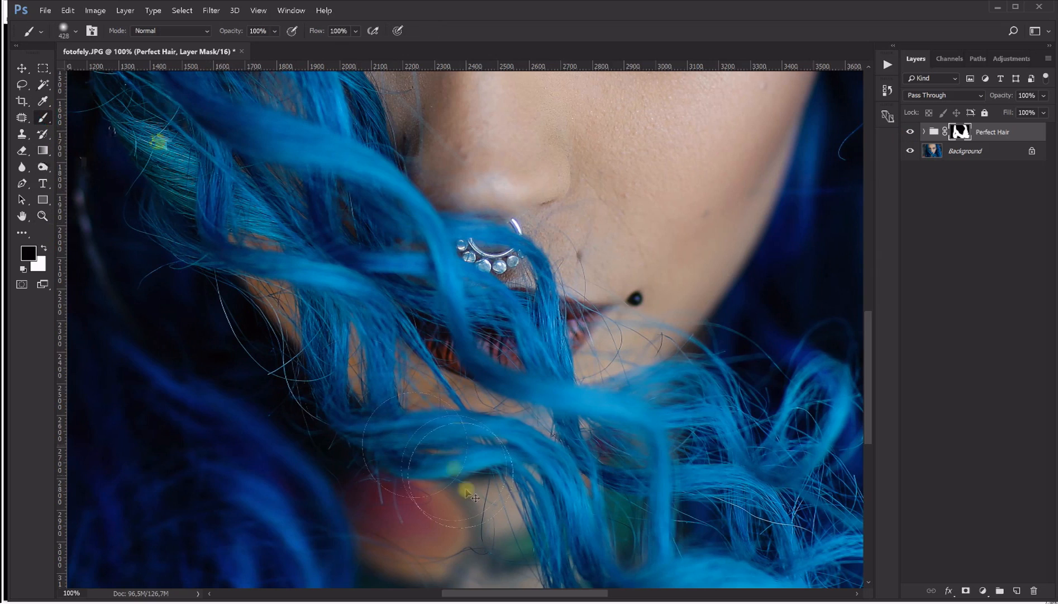
pyautogui.keyDown('alt'); pyautogui.rightClick(420, 478); pyautogui.keyUp('alt')
pyautogui.moveTo(420, 478); pyautogui.dragTo(343, 466)
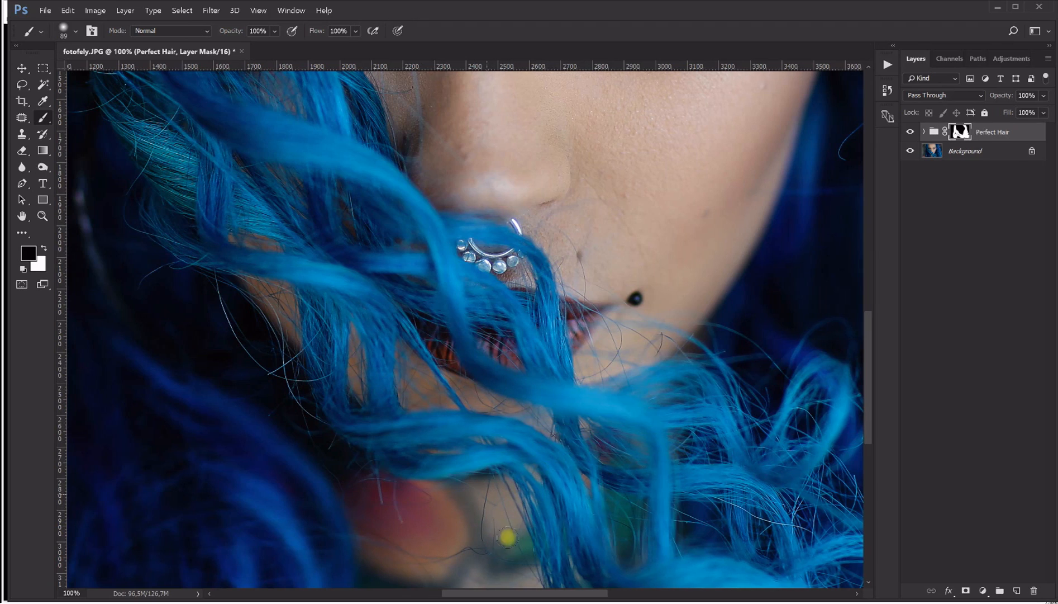
pyautogui.moveTo(373, 319)
pyautogui.mouseDown()
pyautogui.moveTo(494, 437)
pyautogui.moveTo(442, 419)
pyautogui.mouseUp()
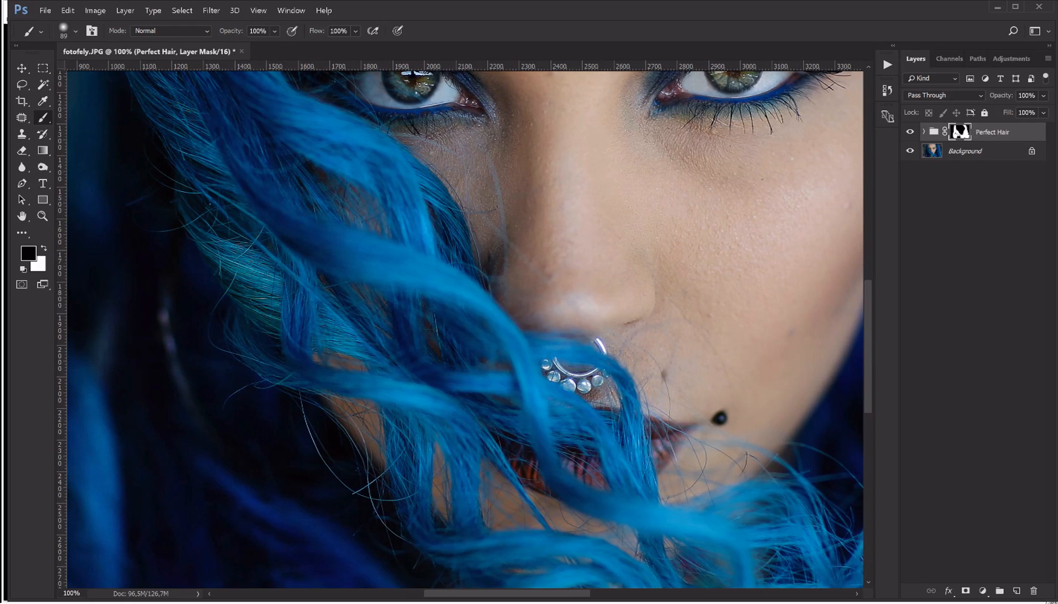
# Compare the whole portrait with and without the Perfect Hair group by toggling its visibility
pyautogui.click(42, 216)
pyautogui.rightClick(262, 230)
pyautogui.click(285, 238)
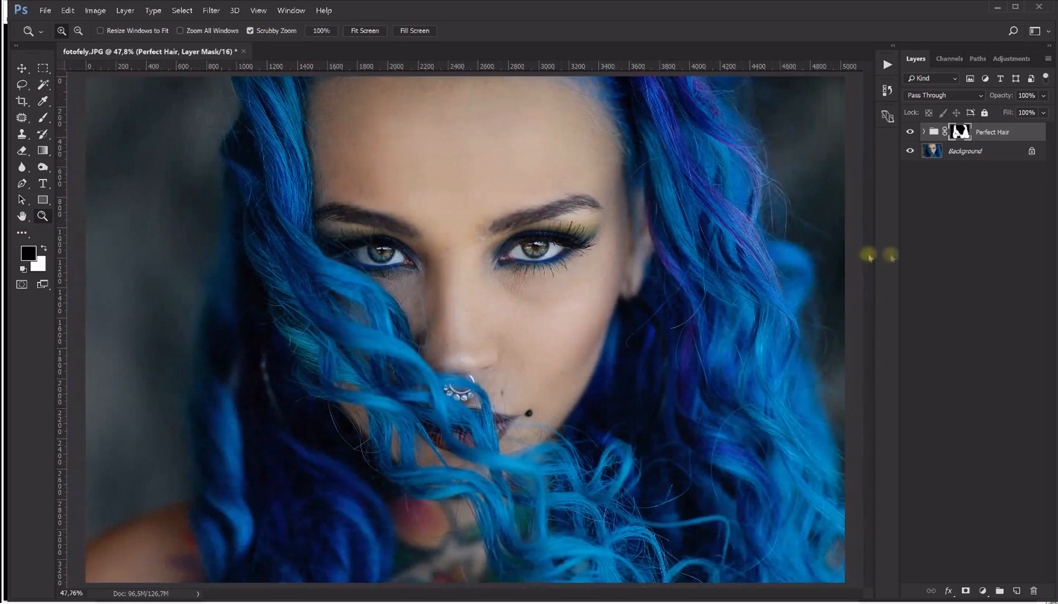
pyautogui.click(911, 133)
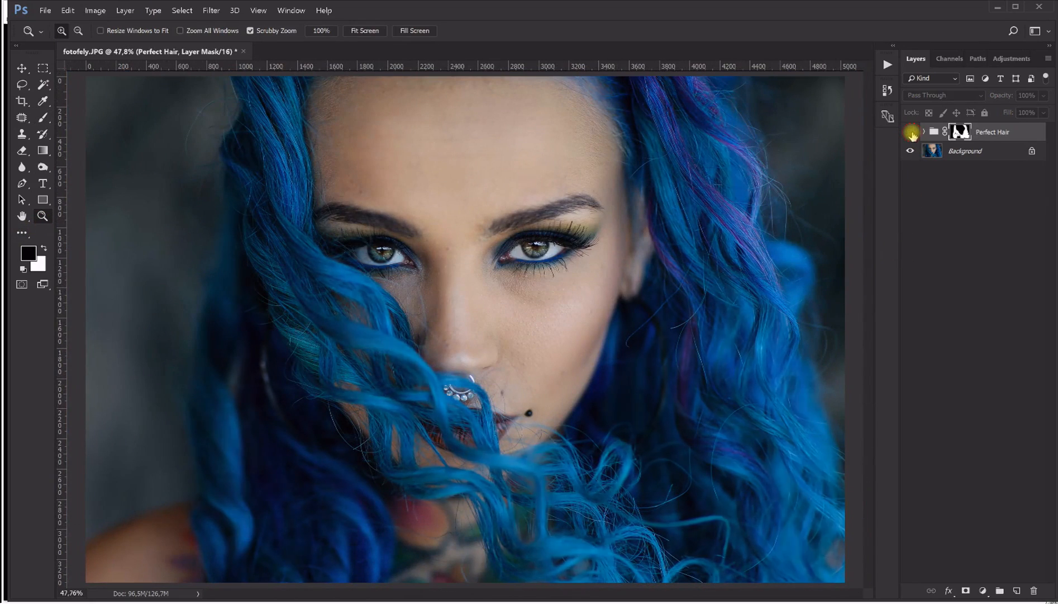
pyautogui.click(912, 133)
pyautogui.click(911, 133)
pyautogui.click(911, 133)
pyautogui.click(912, 133)
pyautogui.click(911, 133)
pyautogui.click(911, 133)
pyautogui.click(911, 133)
pyautogui.click(911, 133)
pyautogui.click(911, 133)
pyautogui.click(912, 133)
pyautogui.click(912, 133)
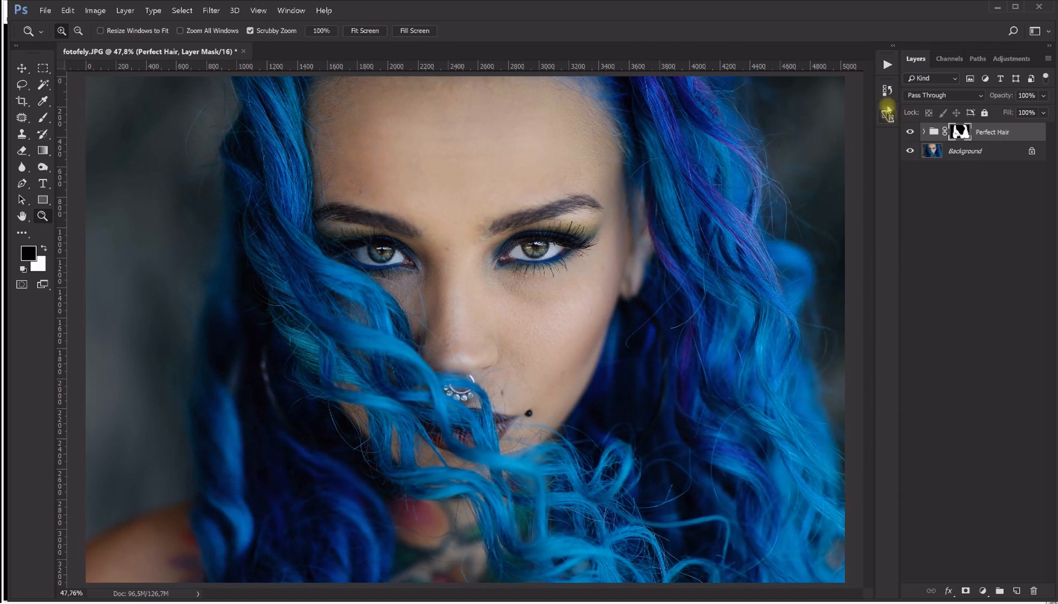
# Run the 1 - Flatten image action from the PERFECT SKIN section
pyautogui.click(888, 65)
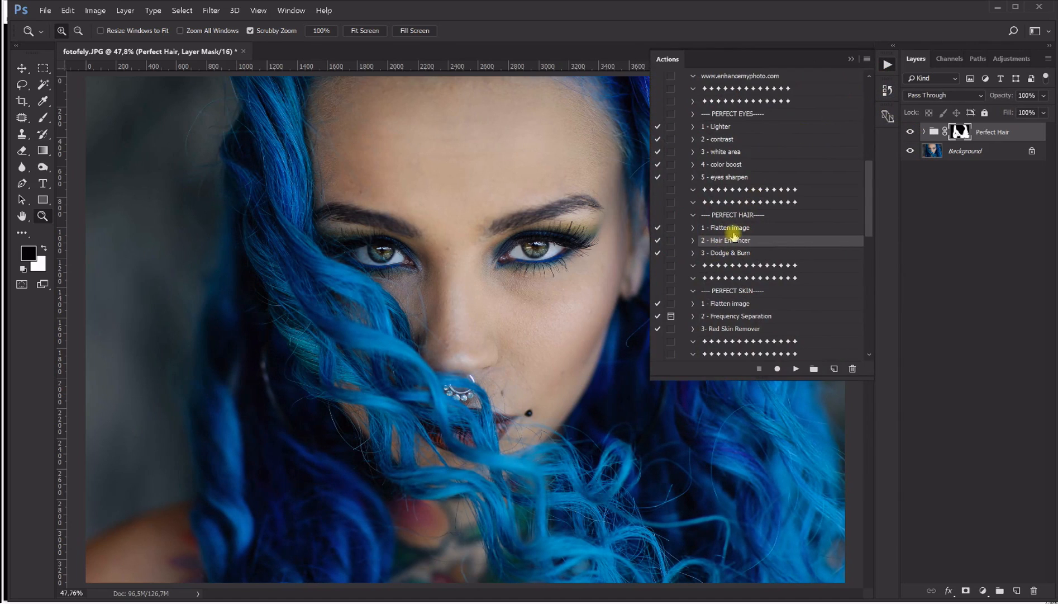
pyautogui.scroll(-3, 734, 236)
pyautogui.scroll(-2, 740, 251)
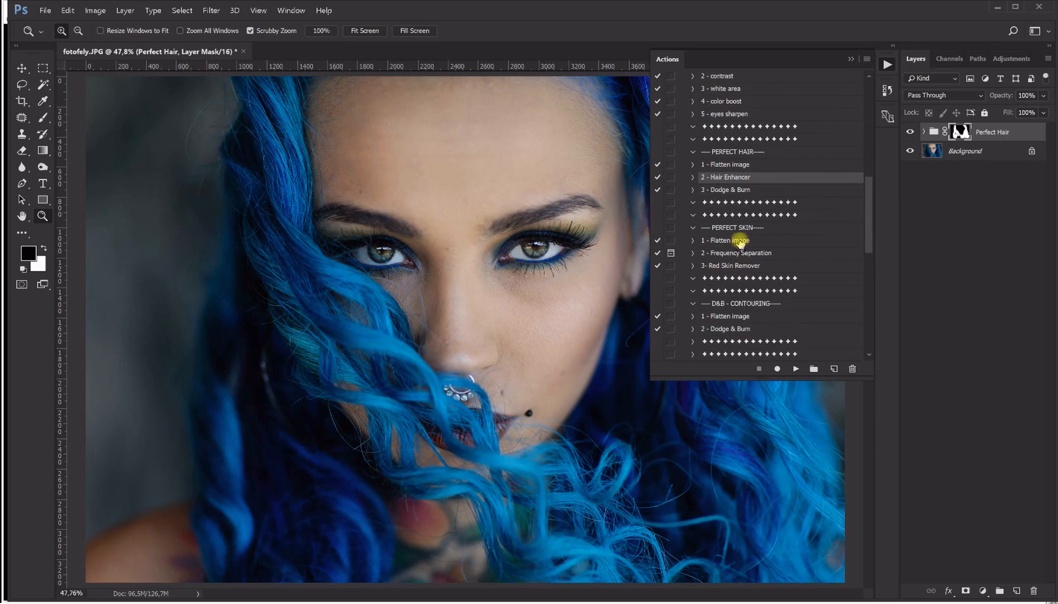
pyautogui.click(741, 240)
pyautogui.click(796, 369)
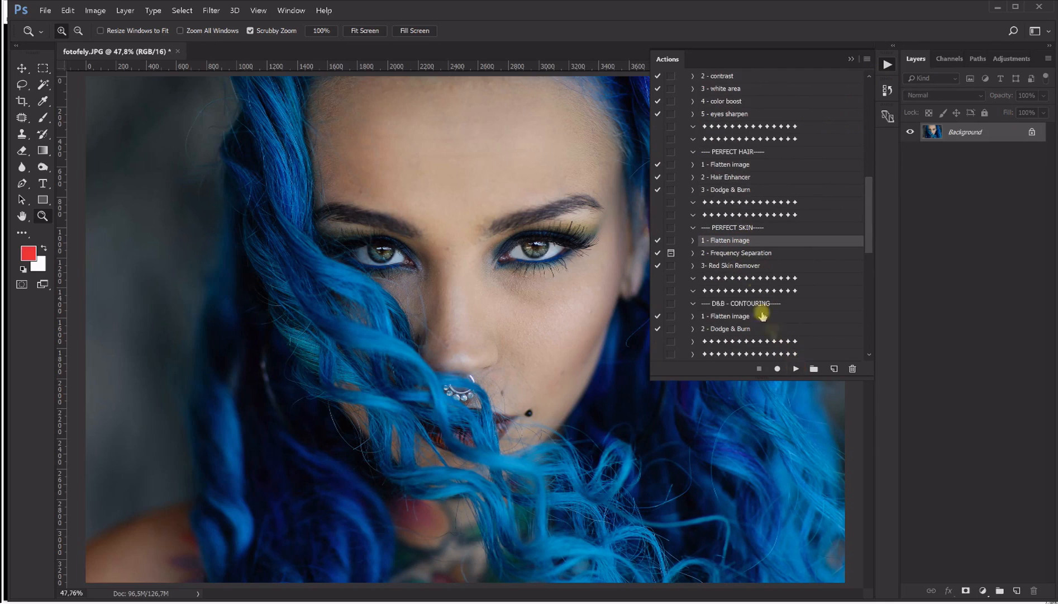
# Run the 2 - Frequency Separation action, using a Dust & Scratches radius of 16 pixels for the Low layer
pyautogui.click(750, 252)
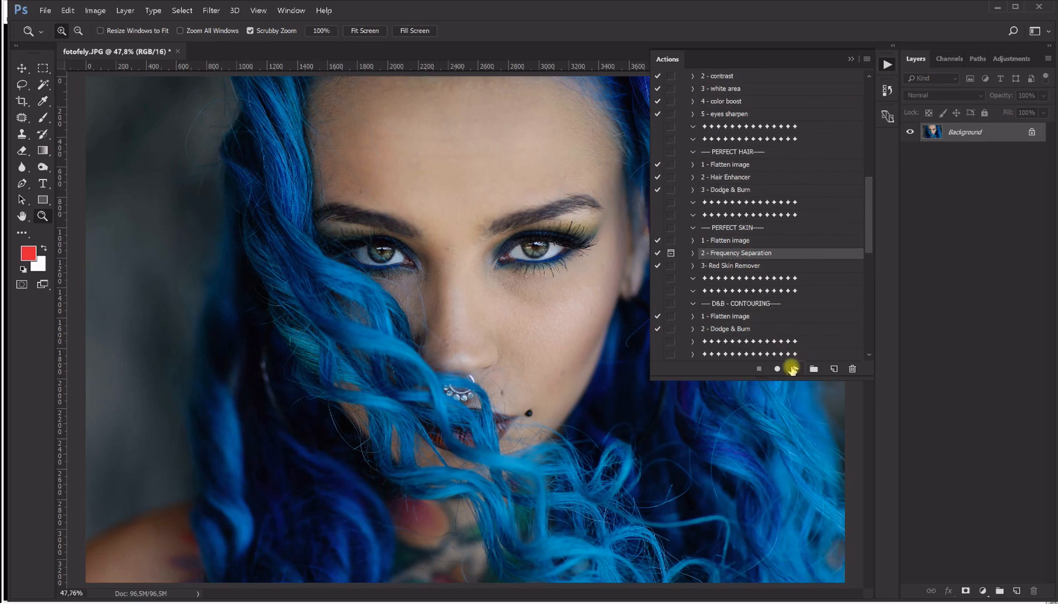
pyautogui.click(796, 368)
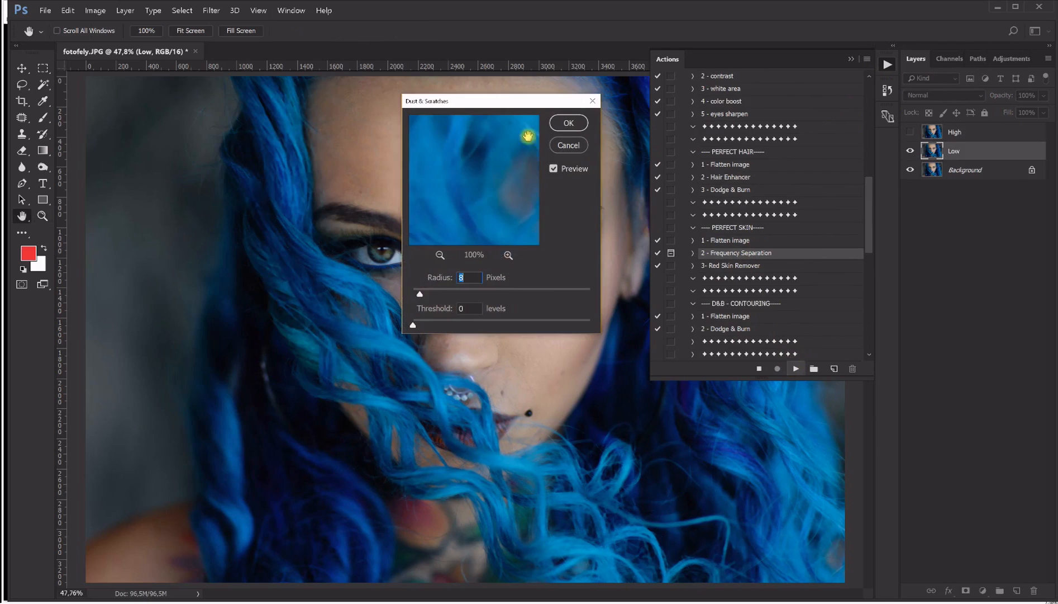
pyautogui.moveTo(505, 101); pyautogui.dragTo(850, 137)
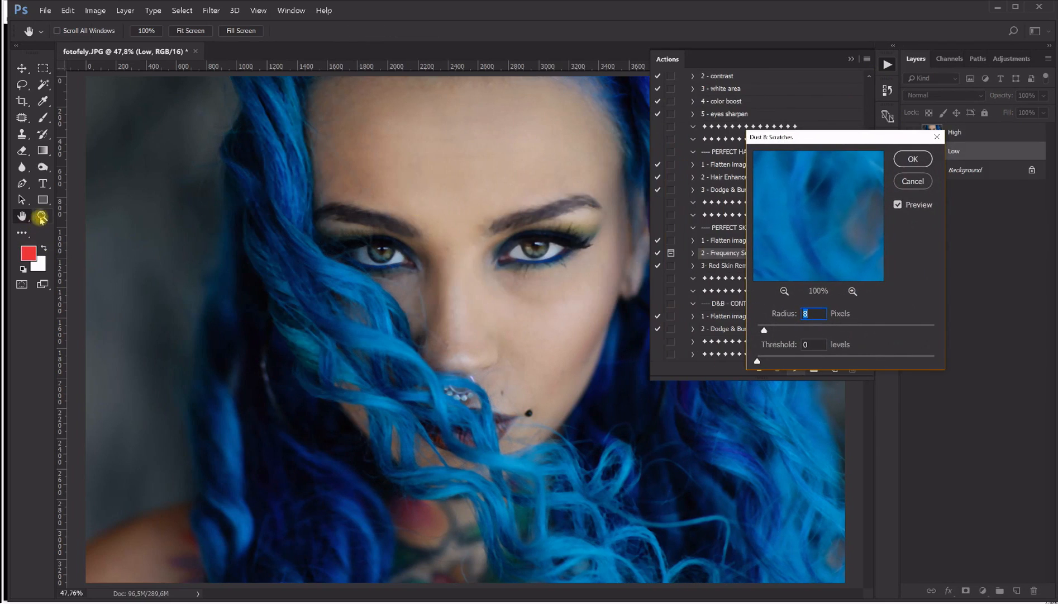
pyautogui.press('alt')
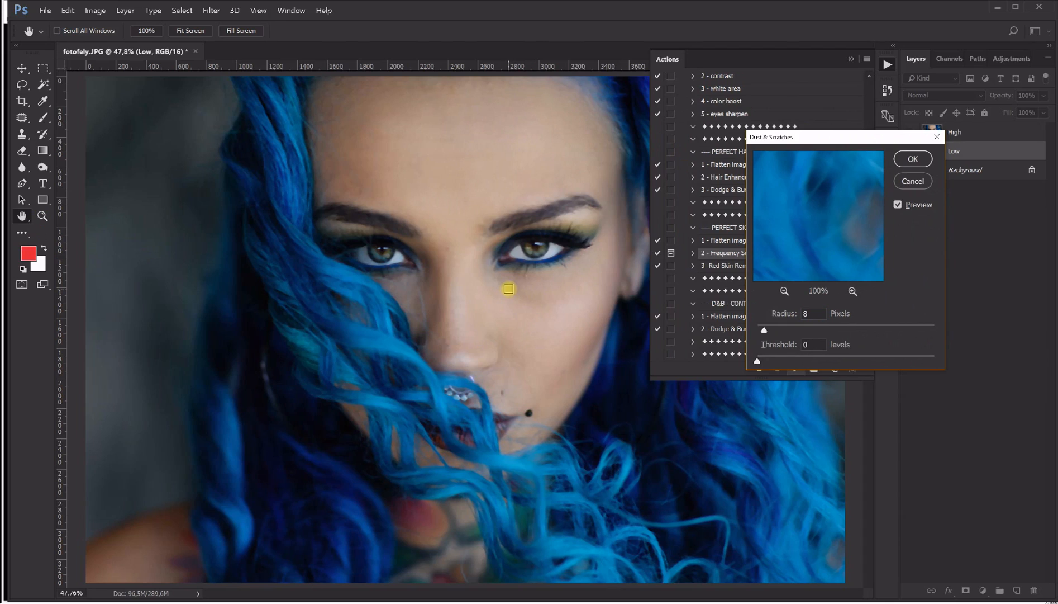
pyautogui.moveTo(800, 144); pyautogui.dragTo(81, 166)
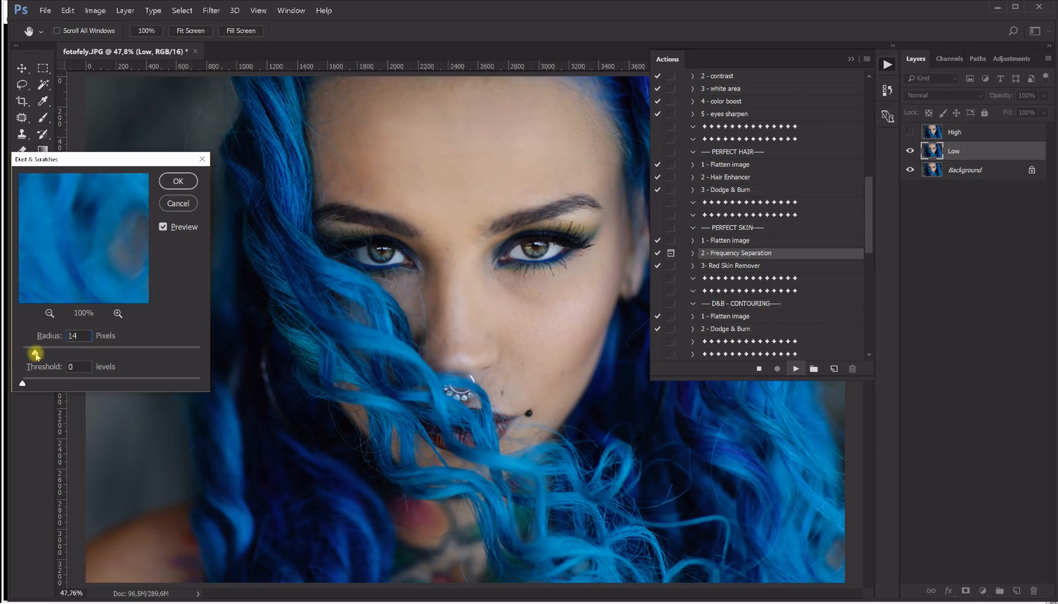
pyautogui.moveTo(35, 354); pyautogui.dragTo(72, 356)
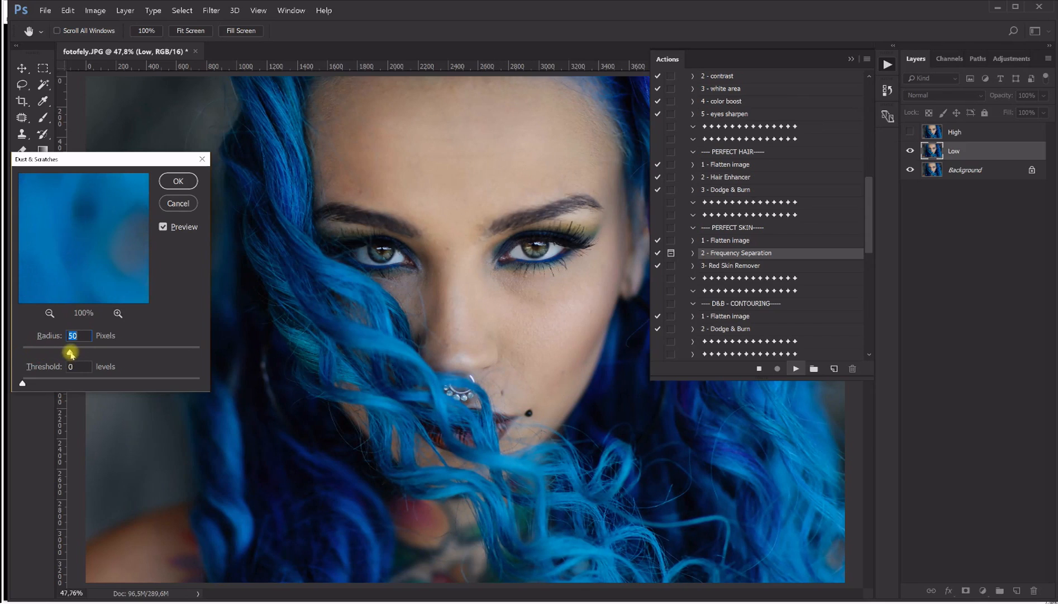
pyautogui.moveTo(71, 350); pyautogui.dragTo(53, 351)
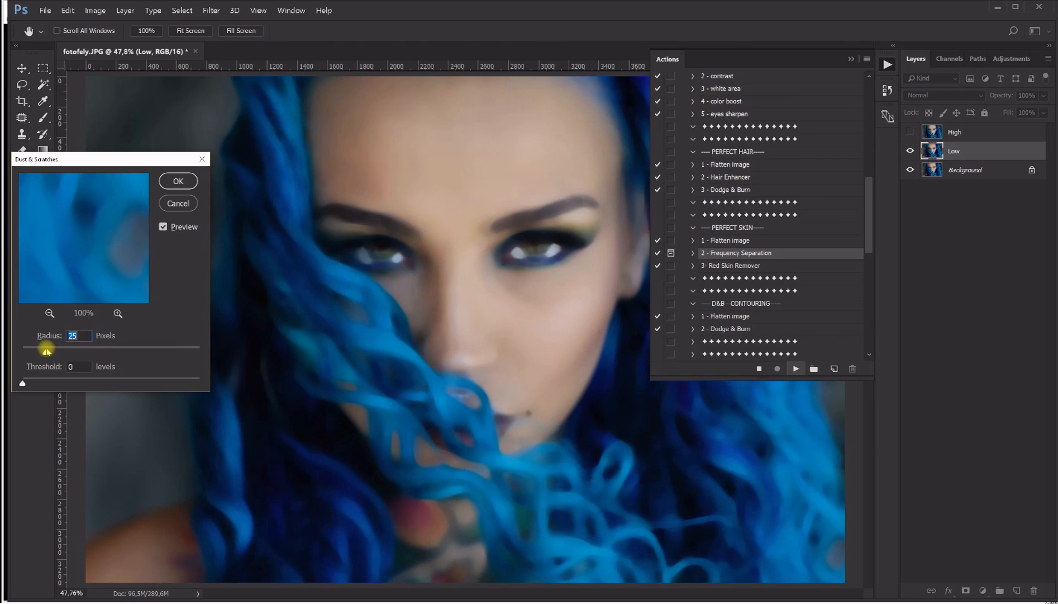
pyautogui.moveTo(47, 350); pyautogui.dragTo(44, 351)
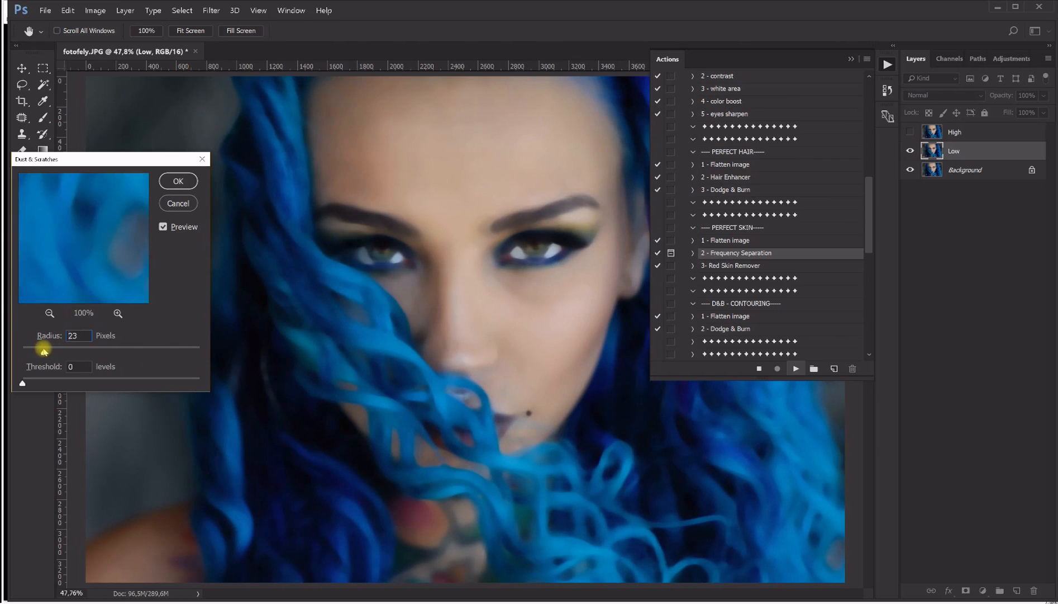
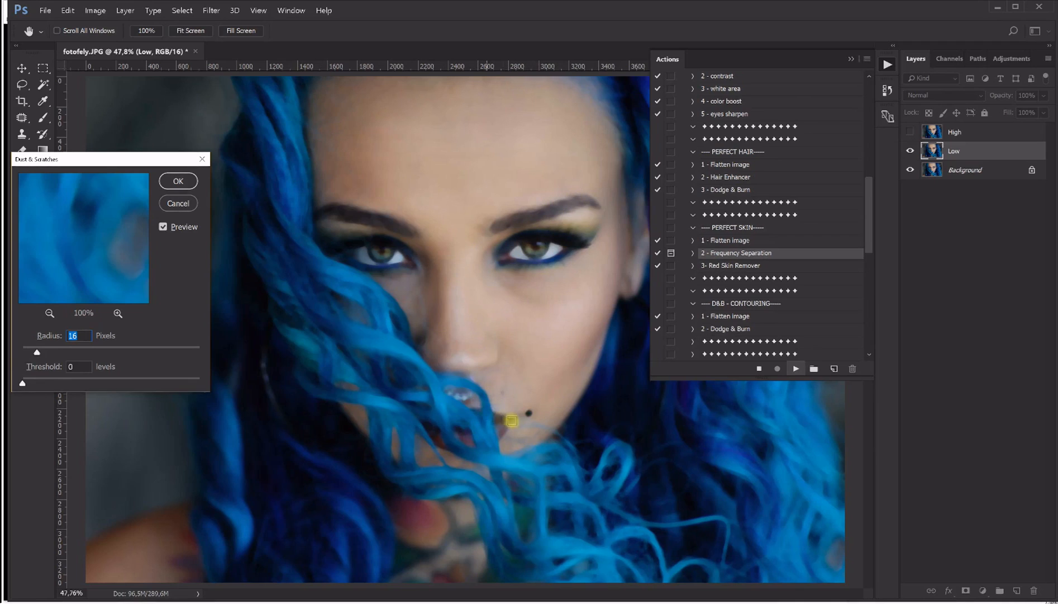
pyautogui.click(179, 181)
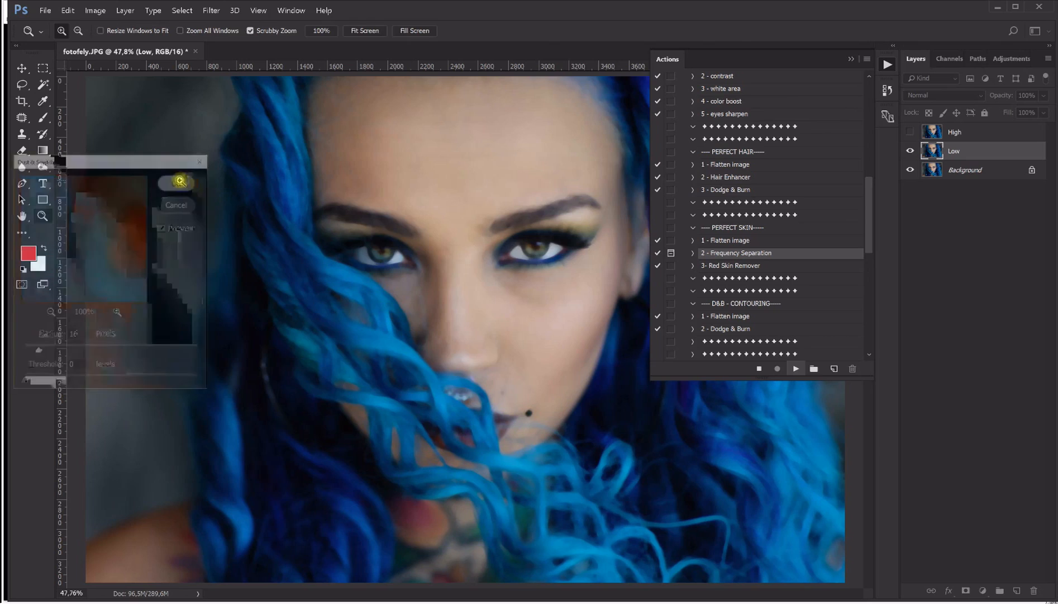
# Expand the Frequency Separation group, put the actions list away and select the High layer
pyautogui.click(925, 130)
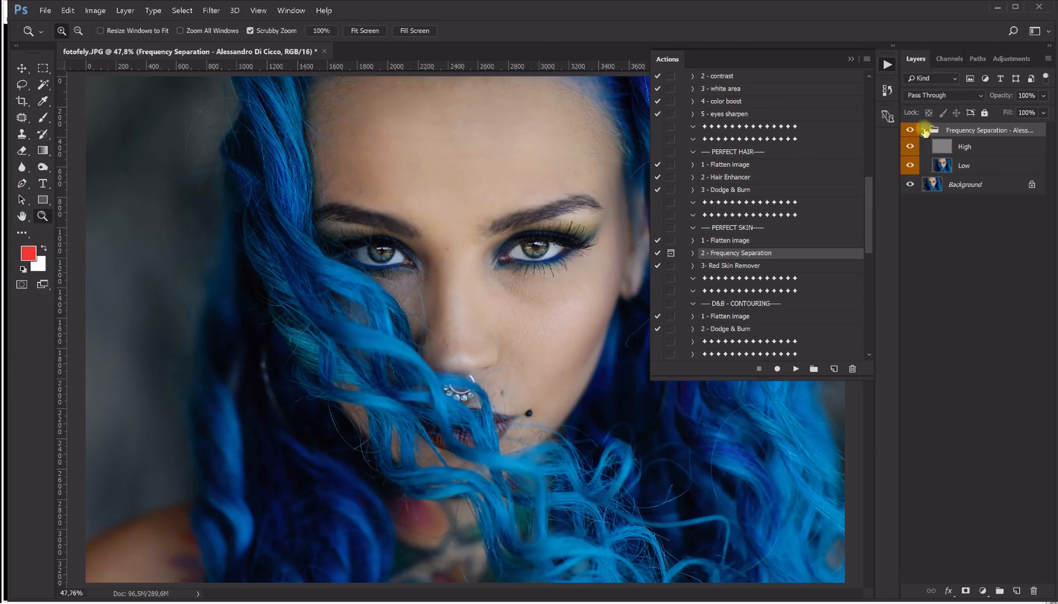
pyautogui.click(851, 59)
pyautogui.click(965, 147)
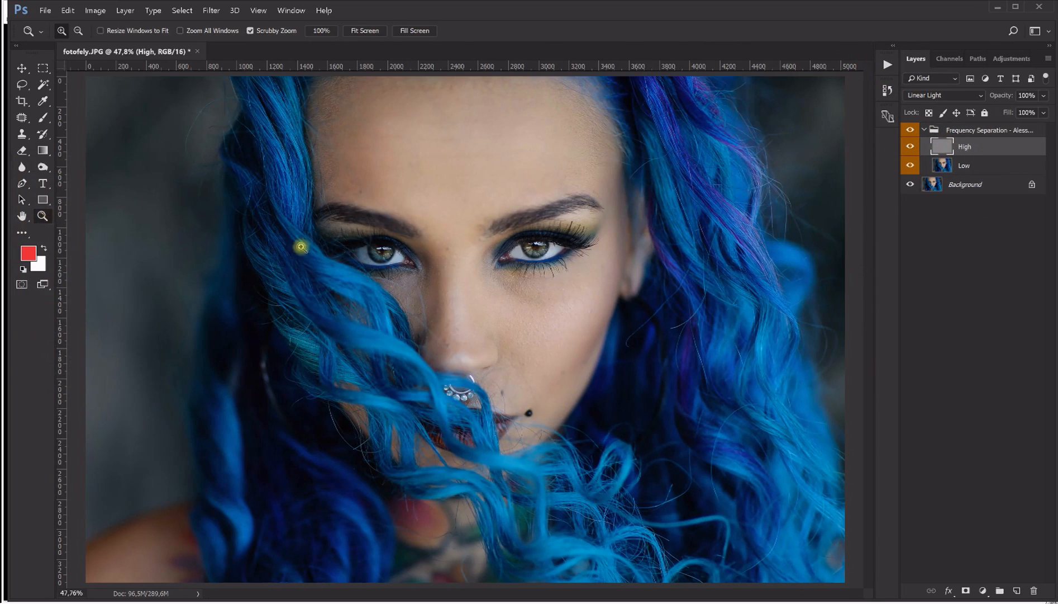
# Set up the Clone Stamp at 100% opacity with a 69 px brush for retouching the cheek
pyautogui.click(550, 281)
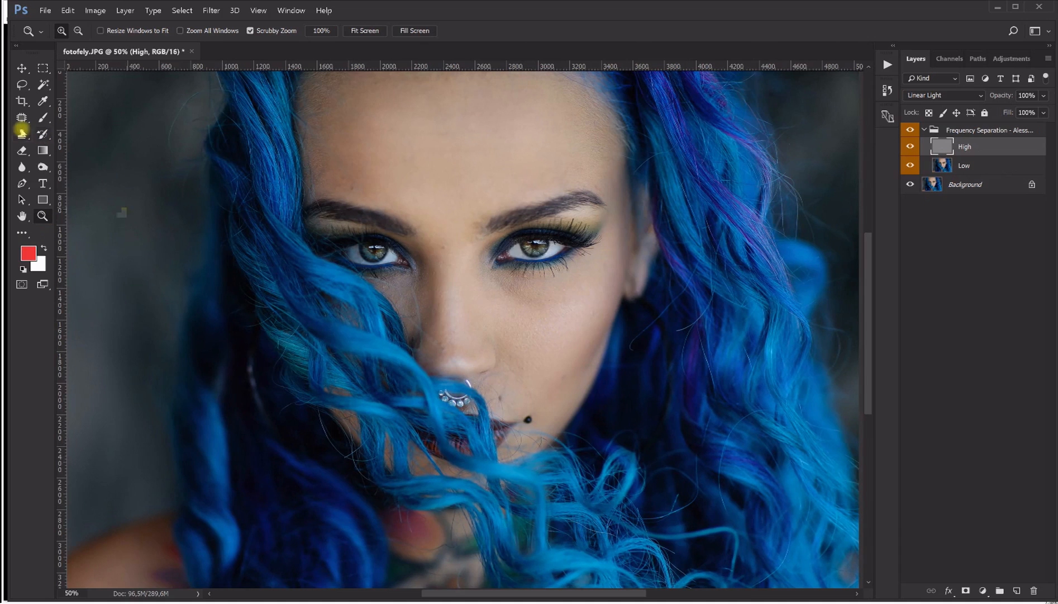
pyautogui.moveTo(22, 132); pyautogui.dragTo(51, 134)
pyautogui.click(51, 134)
pyautogui.click(41, 214)
pyautogui.click(576, 348)
pyautogui.click(575, 345)
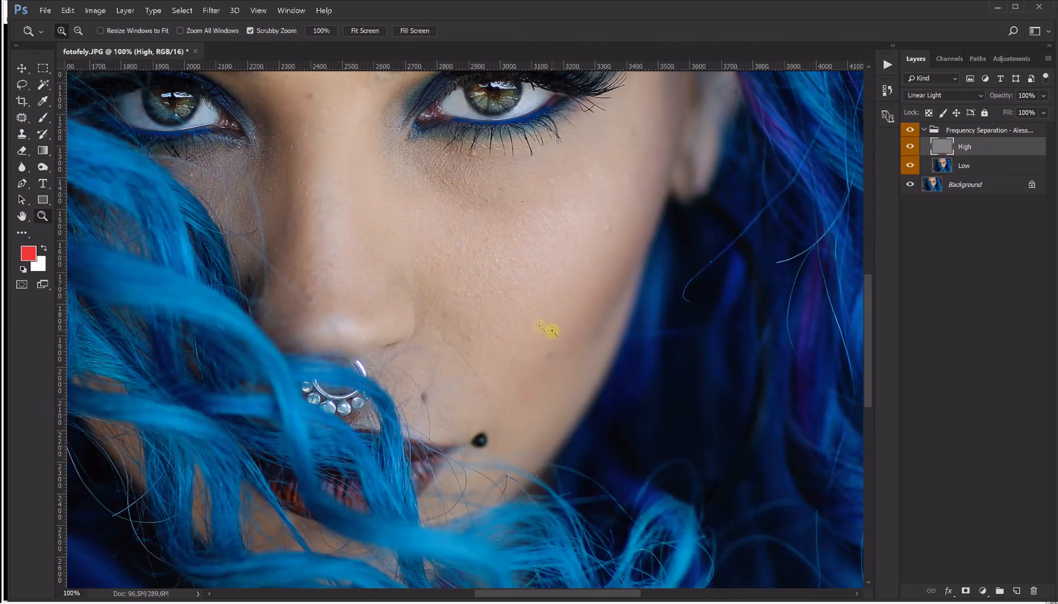
pyautogui.click(21, 134)
pyautogui.keyDown('alt'); pyautogui.rightClick(369, 289); pyautogui.keyUp('alt')
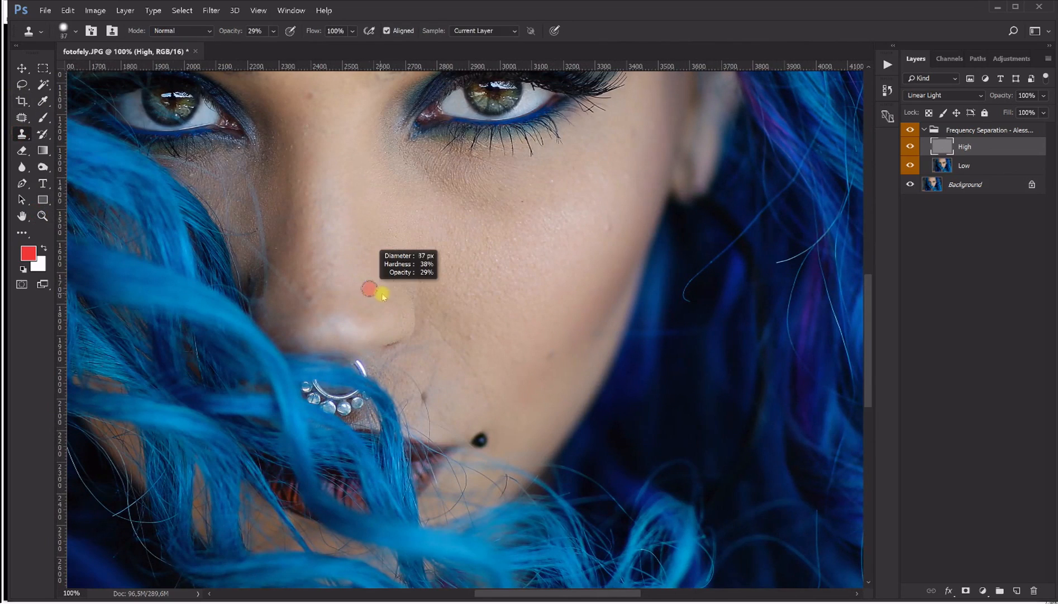
pyautogui.click(274, 30)
pyautogui.moveTo(274, 44); pyautogui.dragTo(335, 54)
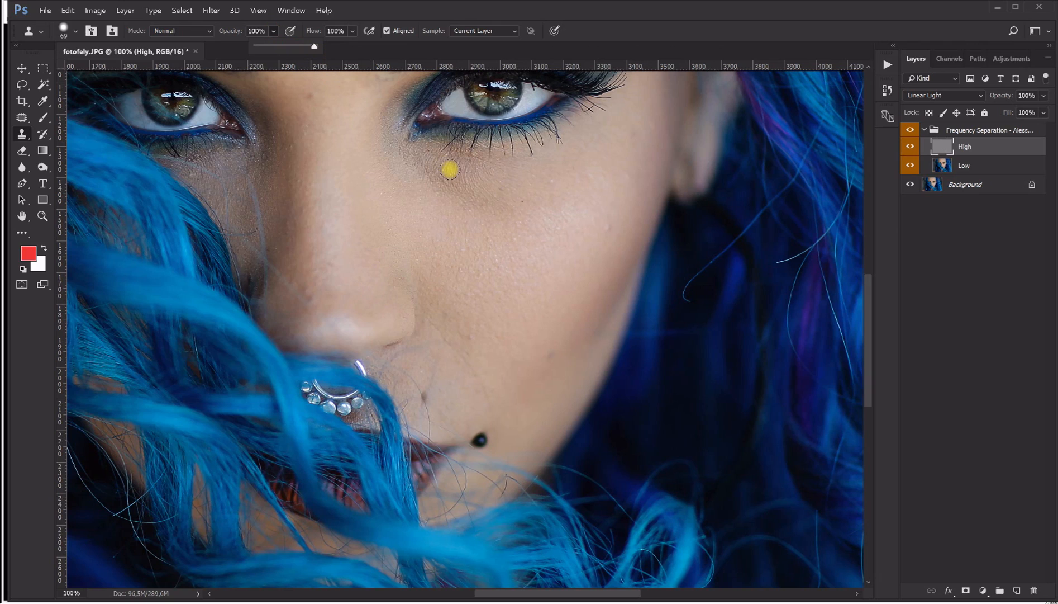
pyautogui.click(496, 362)
pyautogui.click(486, 389)
pyautogui.click(539, 243)
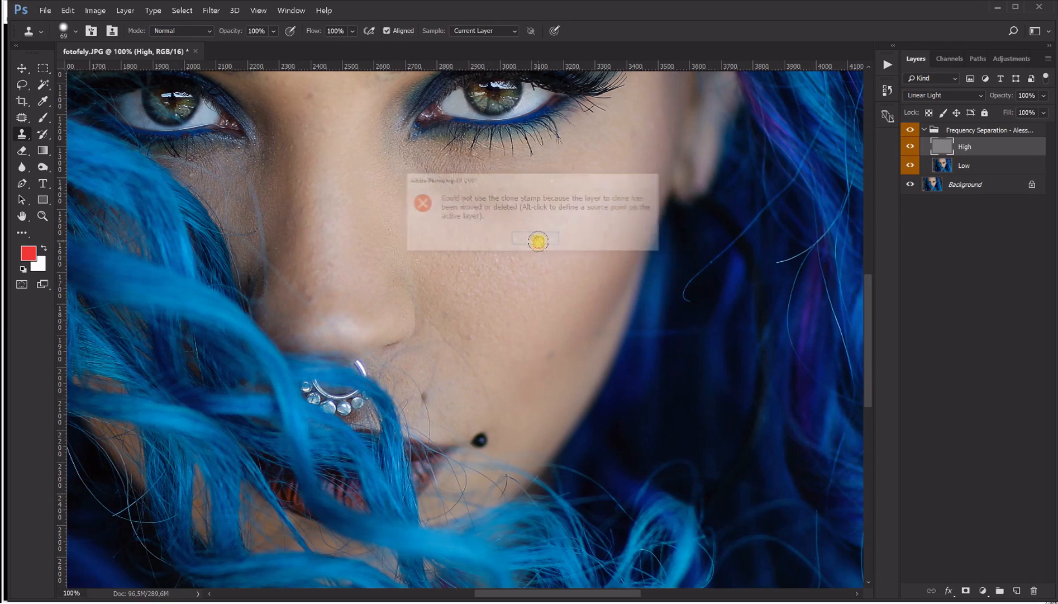
# Clone clean skin texture over the blemishes on the lower and outer cheek, between the mouth piercing and the ear
pyautogui.keyDown('alt'); pyautogui.click(496, 360); pyautogui.keyUp('alt')
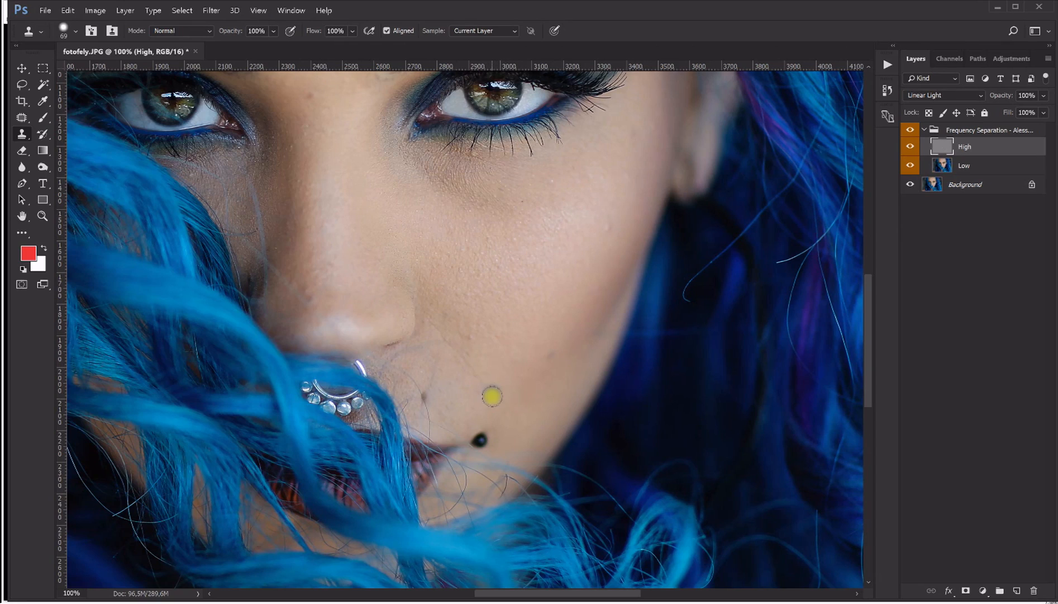
pyautogui.click(478, 330)
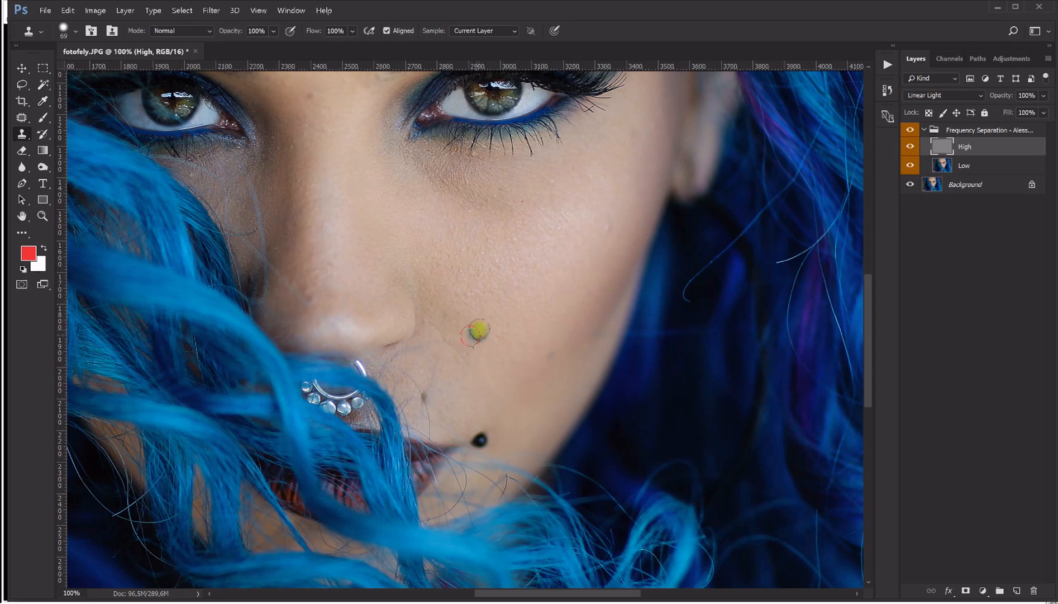
pyautogui.click(448, 345)
pyautogui.click(552, 351)
pyautogui.keyDown('alt'); pyautogui.click(602, 261); pyautogui.keyUp('alt')
pyautogui.click(612, 227)
# Clone smooth skin texture over the bumps across the middle of the cheek, resampling nearby skin
pyautogui.keyDown('alt'); pyautogui.click(558, 291); pyautogui.keyUp('alt')
pyautogui.click(528, 273)
pyautogui.click(514, 271)
pyautogui.click(490, 270)
pyautogui.click(473, 272)
pyautogui.click(456, 265)
pyautogui.keyDown('alt'); pyautogui.click(535, 242); pyautogui.keyUp('alt')
pyautogui.click(455, 269)
# Clone clean texture over the skin beside the nose and under the eye on the uncovered side of the face
pyautogui.keyDown('alt'); pyautogui.click(437, 234); pyautogui.keyUp('alt')
pyautogui.click(433, 264)
pyautogui.keyDown('alt'); pyautogui.click(456, 223); pyautogui.keyUp('alt')
pyautogui.click(456, 192)
pyautogui.click(429, 177)
# Clone out the small spots on the nose and between the eyes with a 35 px brush
pyautogui.moveTo(409, 269)
pyautogui.mouseDown()
pyautogui.moveTo(438, 242)
pyautogui.moveTo(387, 276)
pyautogui.moveTo(357, 239)
pyautogui.moveTo(345, 257)
pyautogui.moveTo(363, 251)
pyautogui.moveTo(345, 271)
pyautogui.moveTo(333, 266)
pyautogui.moveTo(368, 245)
pyautogui.moveTo(357, 224)
pyautogui.moveTo(337, 253)
pyautogui.moveTo(327, 157)
pyautogui.moveTo(357, 149)
pyautogui.moveTo(358, 292)
pyautogui.mouseUp()
pyautogui.keyDown('alt'); pyautogui.click(371, 267); pyautogui.keyUp('alt')
pyautogui.keyDown('alt'); pyautogui.click(360, 251); pyautogui.keyUp('alt')
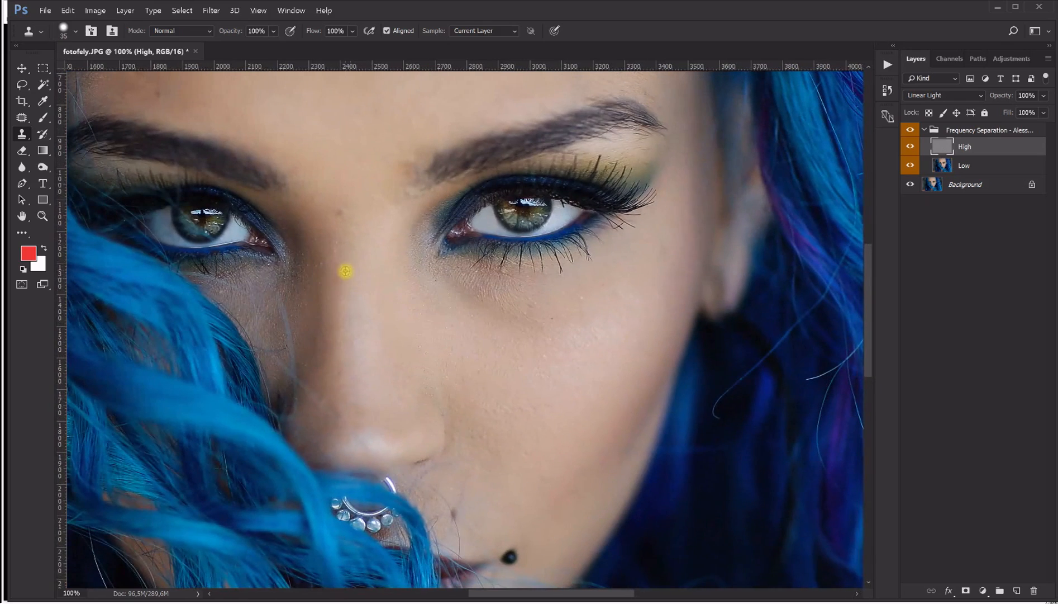
pyautogui.moveTo(331, 252)
pyautogui.mouseDown()
pyautogui.moveTo(316, 256)
pyautogui.moveTo(314, 242)
pyautogui.mouseUp()
pyautogui.moveTo(330, 342); pyautogui.dragTo(320, 338)
# Clone out the dark spot above the upper lip with a 42 px brush
pyautogui.moveTo(499, 359); pyautogui.dragTo(473, 200)
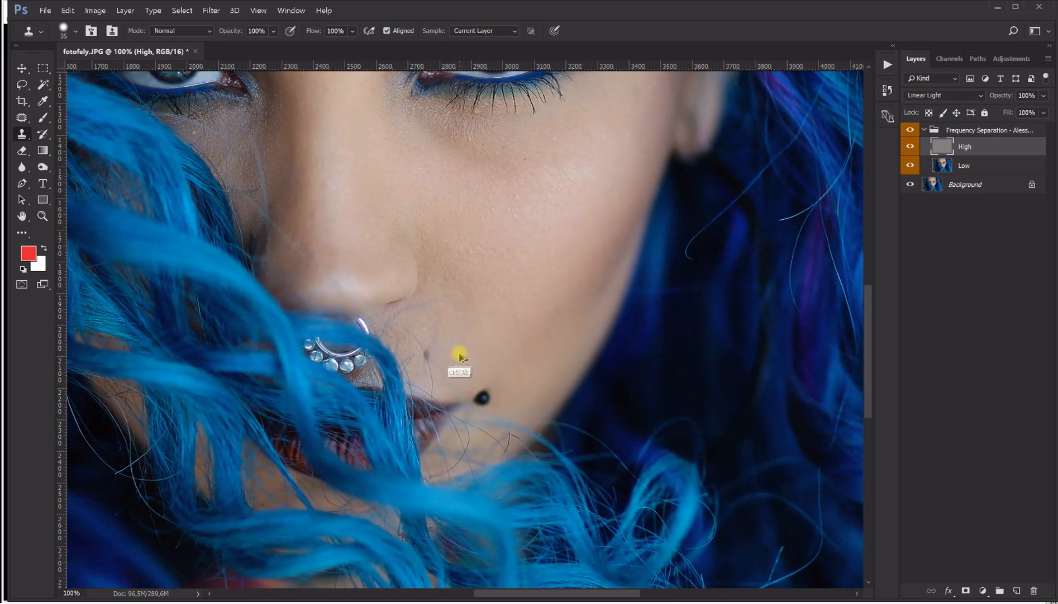
pyautogui.moveTo(458, 354); pyautogui.dragTo(467, 356)
pyautogui.keyDown('alt'); pyautogui.click(446, 358); pyautogui.keyUp('alt')
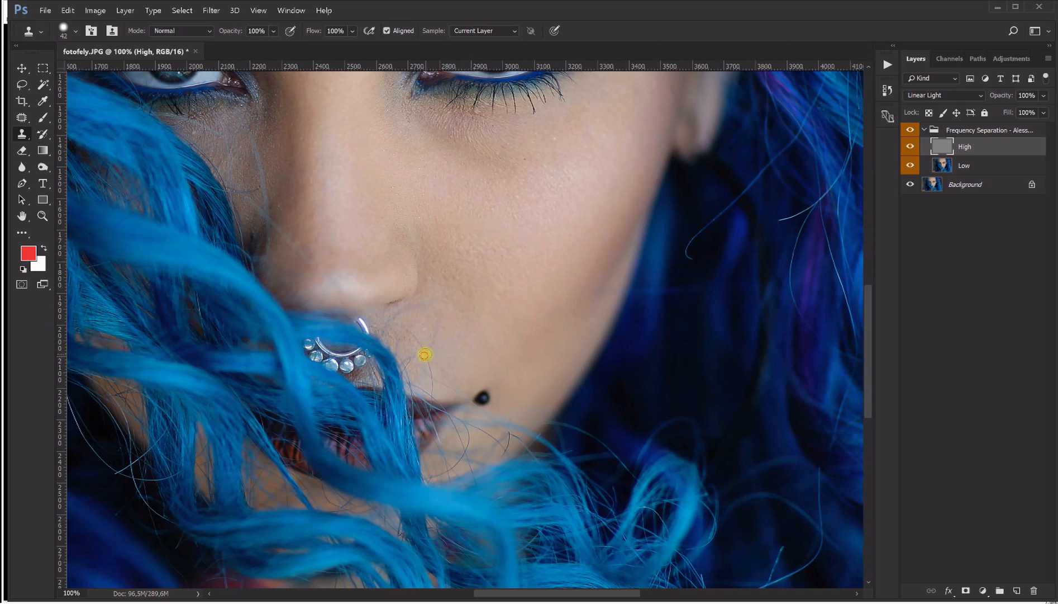
# Clone clean skin texture over the blemishes above the eyebrows and across the forehead, enlarging the brush to 95 px
pyautogui.moveTo(489, 246); pyautogui.dragTo(475, 432)
pyautogui.moveTo(508, 312)
pyautogui.mouseDown()
pyautogui.moveTo(502, 398)
pyautogui.moveTo(526, 408)
pyautogui.mouseUp()
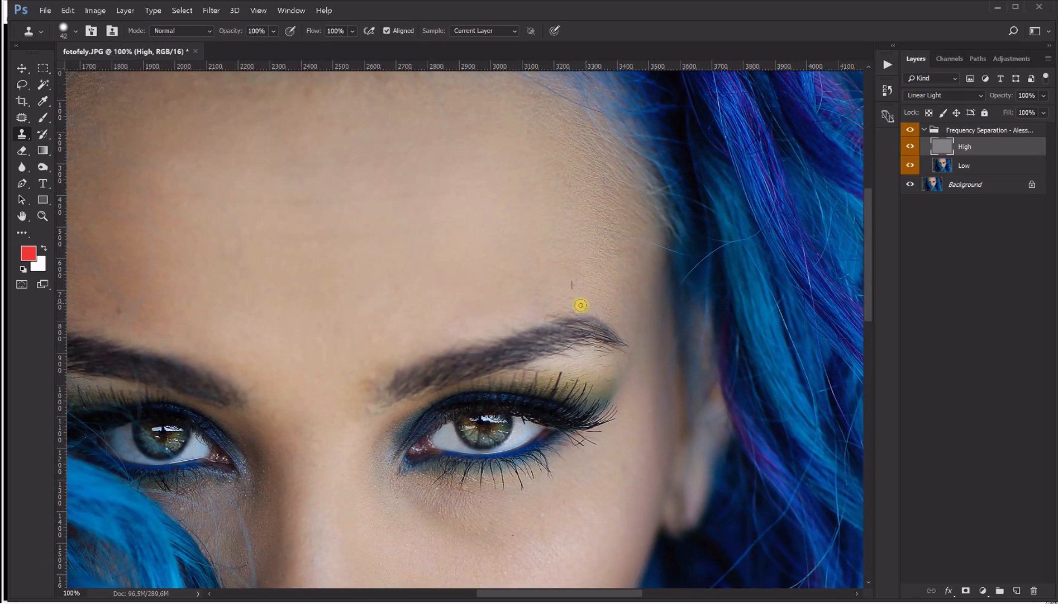
pyautogui.moveTo(518, 276); pyautogui.dragTo(609, 337)
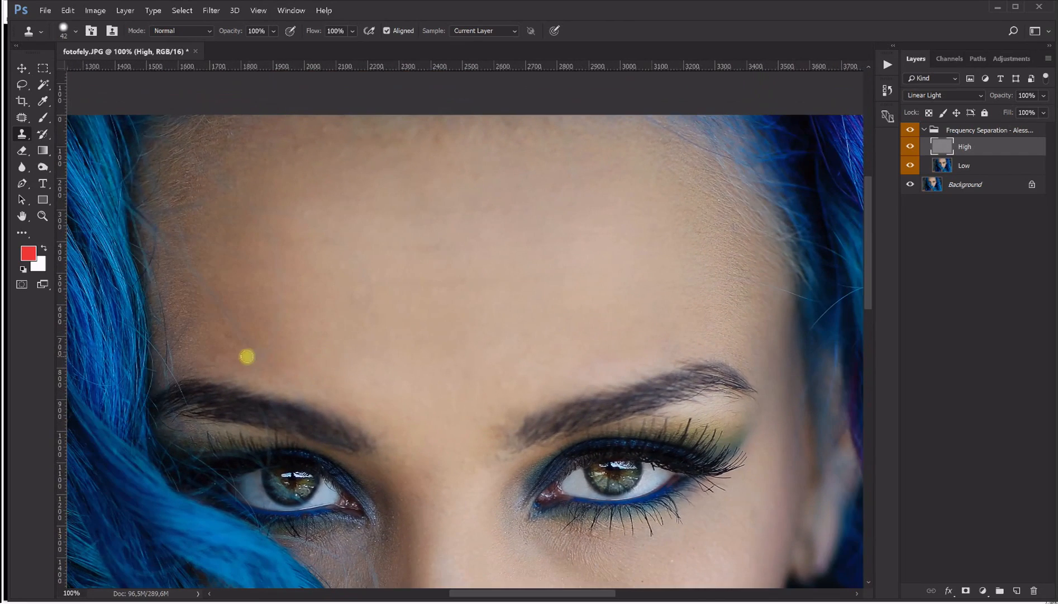
pyautogui.moveTo(377, 327); pyautogui.dragTo(401, 317)
pyautogui.moveTo(357, 144)
pyautogui.mouseDown()
pyautogui.moveTo(300, 132)
pyautogui.moveTo(326, 131)
pyautogui.mouseUp()
pyautogui.moveTo(537, 157)
pyautogui.mouseDown()
pyautogui.moveTo(560, 161)
pyautogui.moveTo(581, 161)
pyautogui.moveTo(398, 135)
pyautogui.mouseUp()
pyautogui.scroll(-10, 397, 135)
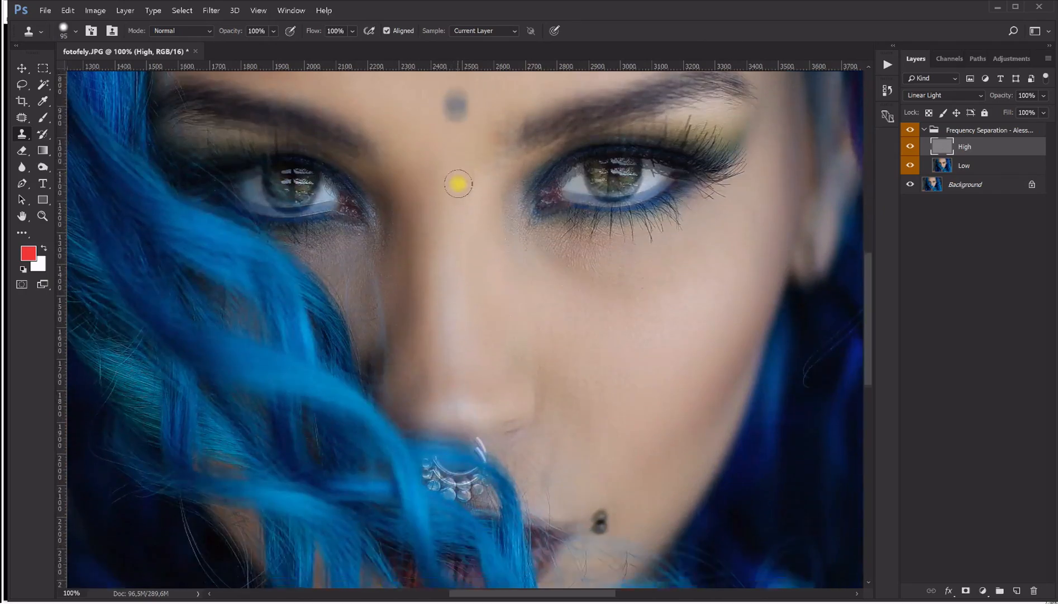
pyautogui.scroll(-3, 459, 183)
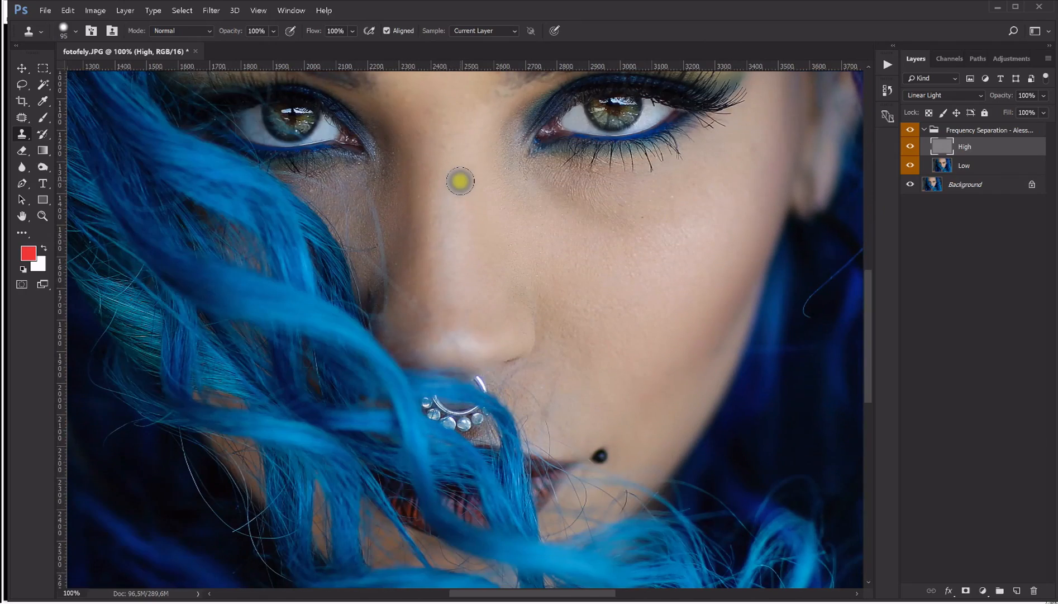
# Switch to the Low layer and outline the uncovered cheek with a feathered Lasso selection
pyautogui.click(43, 215)
pyautogui.rightClick(407, 228)
pyautogui.click(428, 235)
pyautogui.click(511, 281)
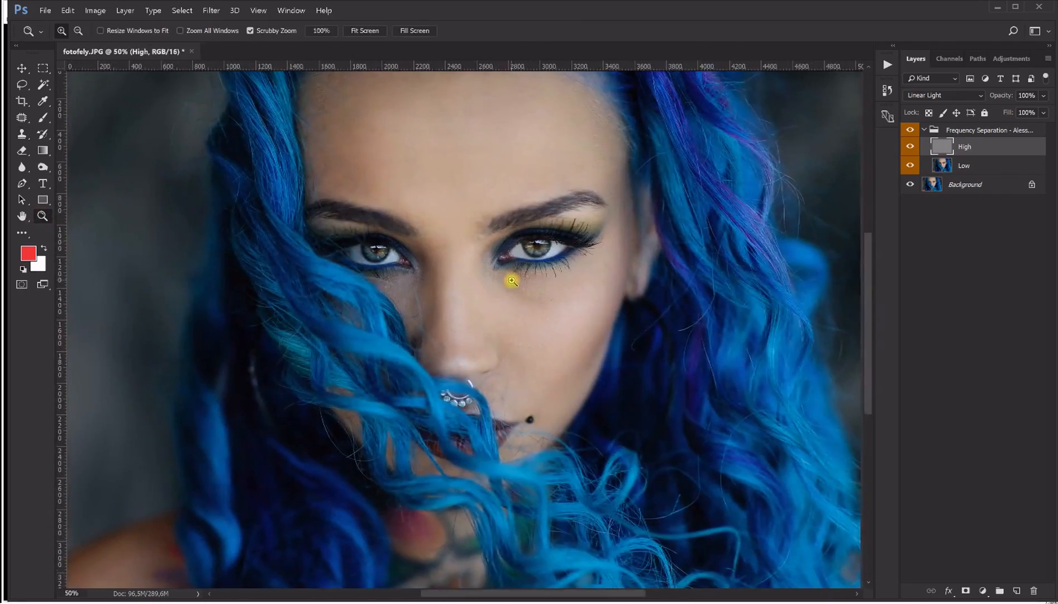
pyautogui.click(510, 280)
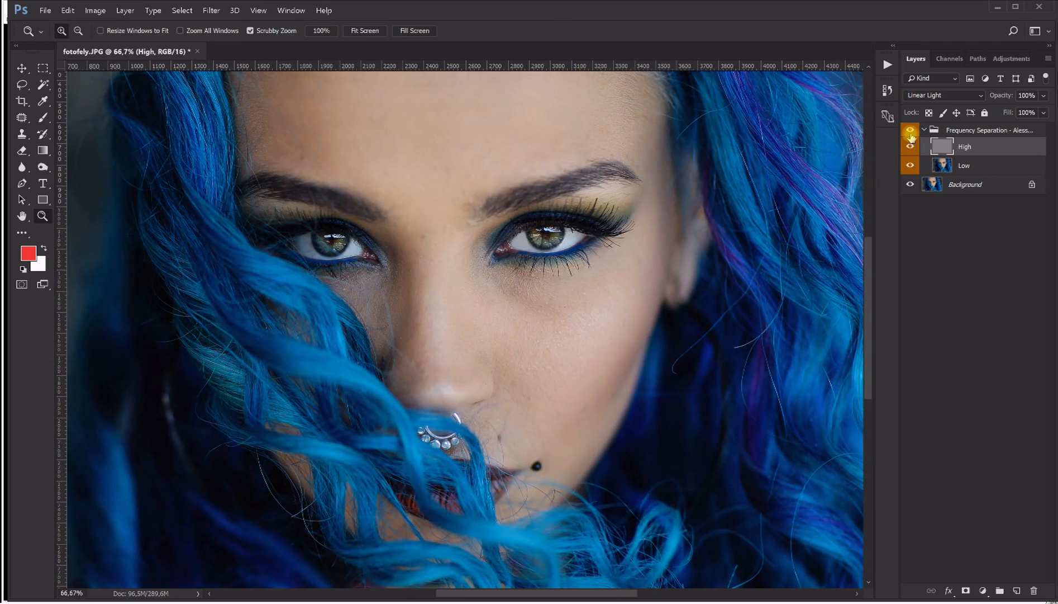
pyautogui.click(945, 168)
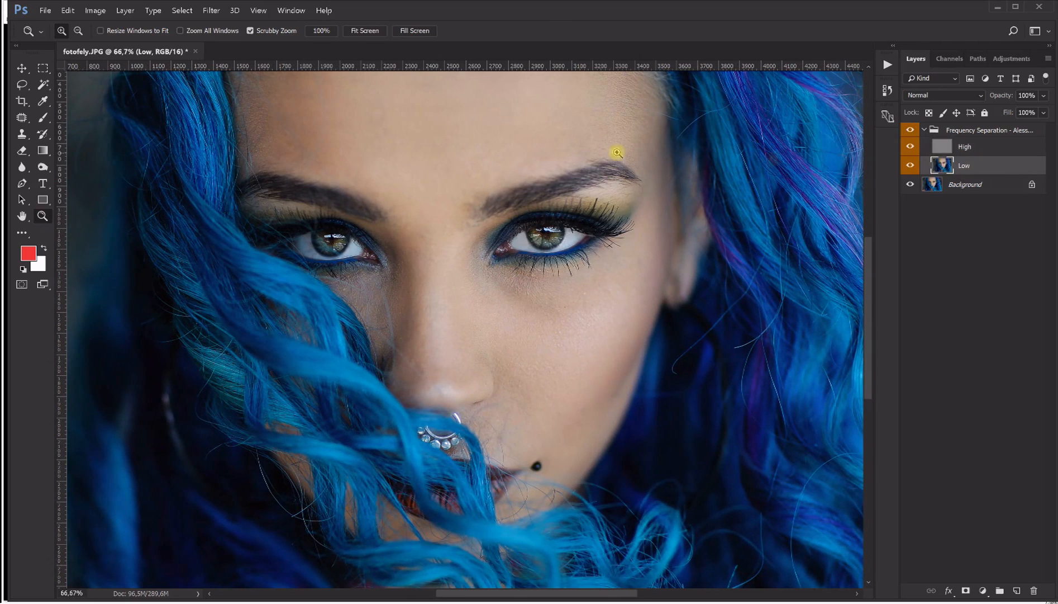
pyautogui.click(22, 85)
pyautogui.click(73, 86)
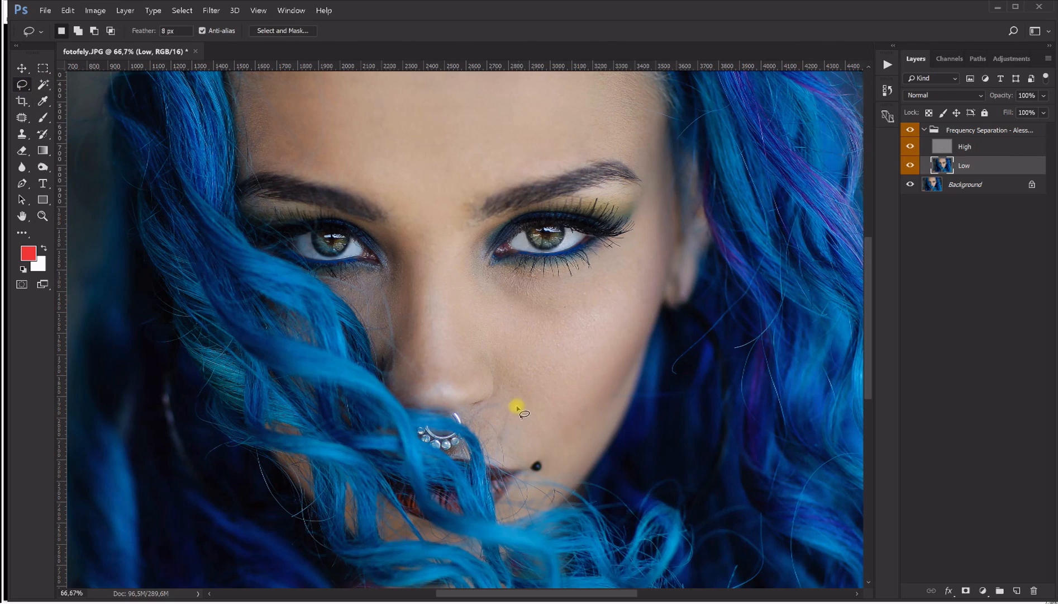
pyautogui.moveTo(516, 384)
pyautogui.mouseDown()
pyautogui.moveTo(536, 300)
pyautogui.moveTo(600, 290)
pyautogui.moveTo(619, 333)
pyautogui.moveTo(577, 428)
pyautogui.mouseUp()
# Blur the selected cheek area with a Gaussian Blur of 16 pixels radius
pyautogui.click(211, 10)
pyautogui.moveTo(267, 115)
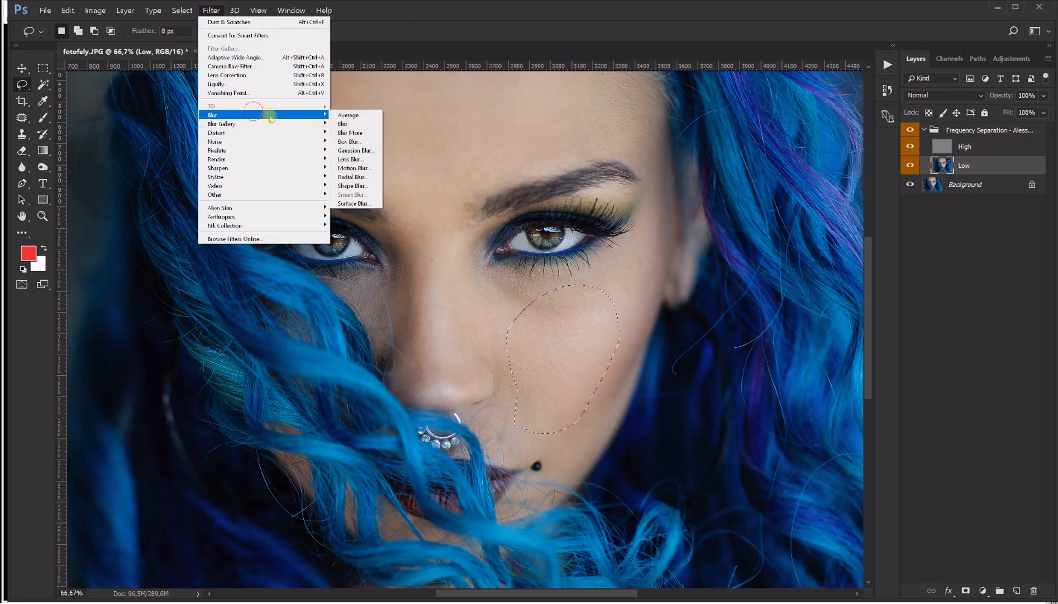
pyautogui.click(352, 151)
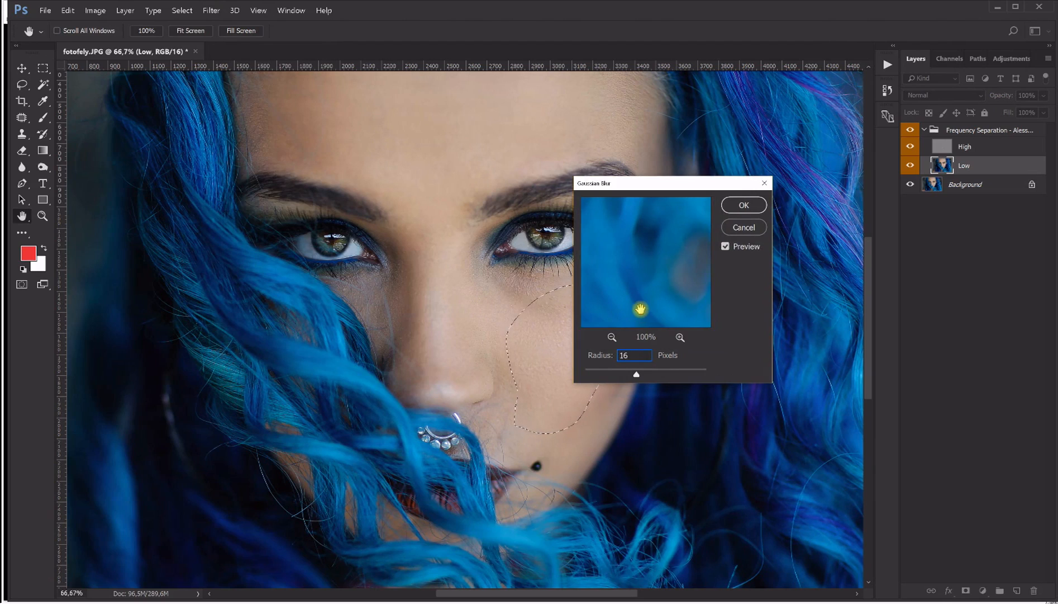
pyautogui.press('Return')
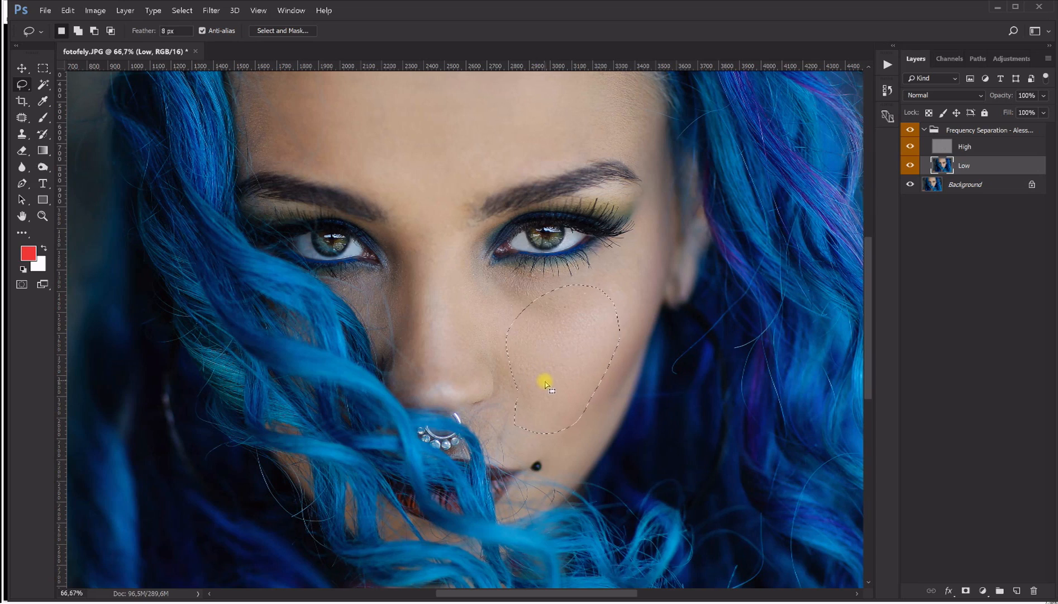
# Lasso further patches of the uncovered cheek and reapply the same Gaussian Blur to each
pyautogui.hotkey('ctrl', 'alt')
pyautogui.moveTo(586, 372); pyautogui.dragTo(524, 356)
pyautogui.press('ctrl')
pyautogui.hotkey('ctrl', 'alt', 'f')
pyautogui.moveTo(506, 349)
pyautogui.mouseDown()
pyautogui.moveTo(489, 421)
pyautogui.moveTo(553, 439)
pyautogui.moveTo(593, 338)
pyautogui.moveTo(576, 331)
pyautogui.mouseUp()
pyautogui.hotkey('ctrl', 'alt')
pyautogui.hotkey('ctrl', 'alt', 'f')
# Lasso the skin beside the nose and along its bridge, reapplying the same Gaussian Blur to each selection
pyautogui.moveTo(388, 282)
pyautogui.mouseDown()
pyautogui.moveTo(408, 240)
pyautogui.moveTo(425, 346)
pyautogui.moveTo(404, 374)
pyautogui.moveTo(379, 371)
pyautogui.moveTo(377, 311)
pyautogui.moveTo(355, 288)
pyautogui.moveTo(375, 282)
pyautogui.moveTo(401, 297)
pyautogui.moveTo(396, 345)
pyautogui.moveTo(367, 341)
pyautogui.mouseUp()
pyautogui.hotkey('ctrl', 'alt', 'f')
pyautogui.moveTo(460, 273); pyautogui.dragTo(441, 410)
pyautogui.moveTo(409, 321)
pyautogui.mouseDown()
pyautogui.moveTo(274, 296)
pyautogui.moveTo(233, 212)
pyautogui.moveTo(337, 152)
pyautogui.moveTo(459, 178)
pyautogui.moveTo(480, 273)
pyautogui.moveTo(409, 314)
pyautogui.mouseUp()
pyautogui.hotkey('ctrl', 'alt', 'f')
# Lasso both sides and the upper middle of the forehead and reapply the same blur to each selection
pyautogui.moveTo(433, 149)
pyautogui.mouseDown()
pyautogui.moveTo(598, 177)
pyautogui.moveTo(567, 289)
pyautogui.moveTo(548, 289)
pyautogui.mouseUp()
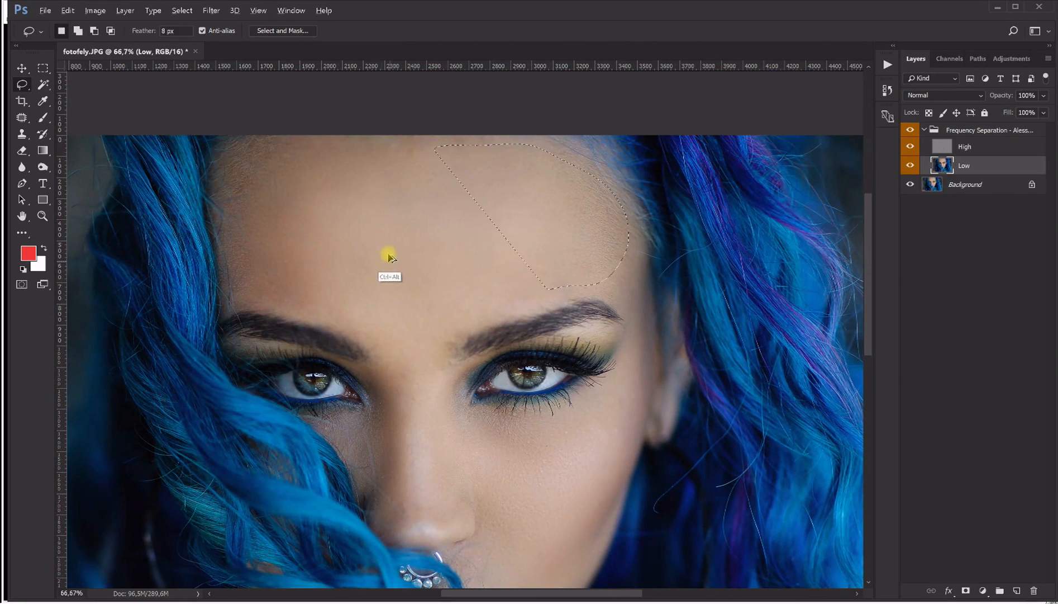
pyautogui.moveTo(354, 193)
pyautogui.mouseDown()
pyautogui.moveTo(394, 97)
pyautogui.moveTo(507, 117)
pyautogui.moveTo(475, 203)
pyautogui.mouseUp()
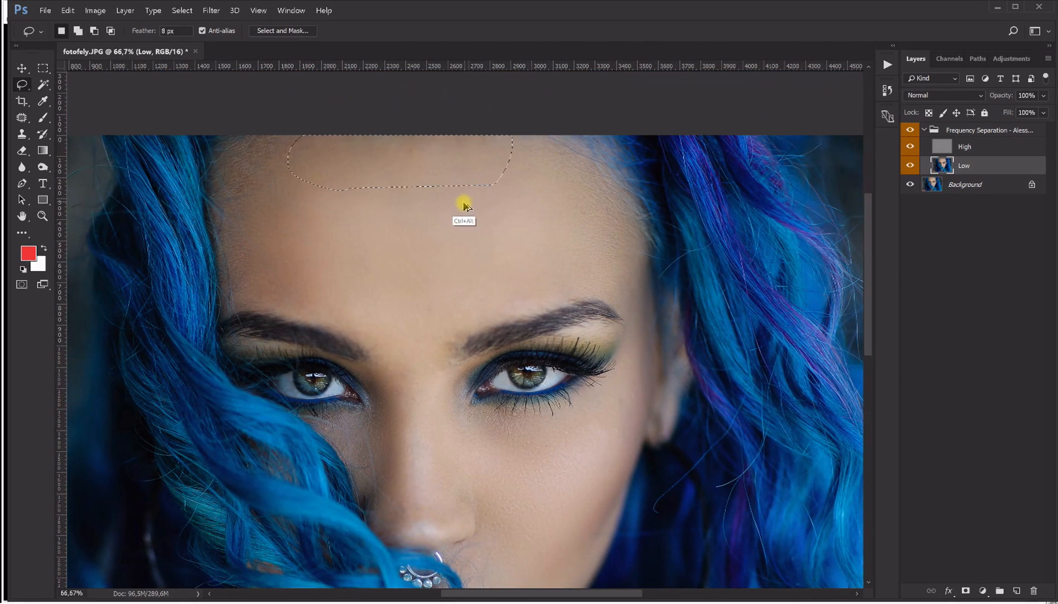
pyautogui.moveTo(238, 198)
pyautogui.mouseDown()
pyautogui.moveTo(272, 158)
pyautogui.moveTo(229, 244)
pyautogui.moveTo(263, 269)
pyautogui.mouseUp()
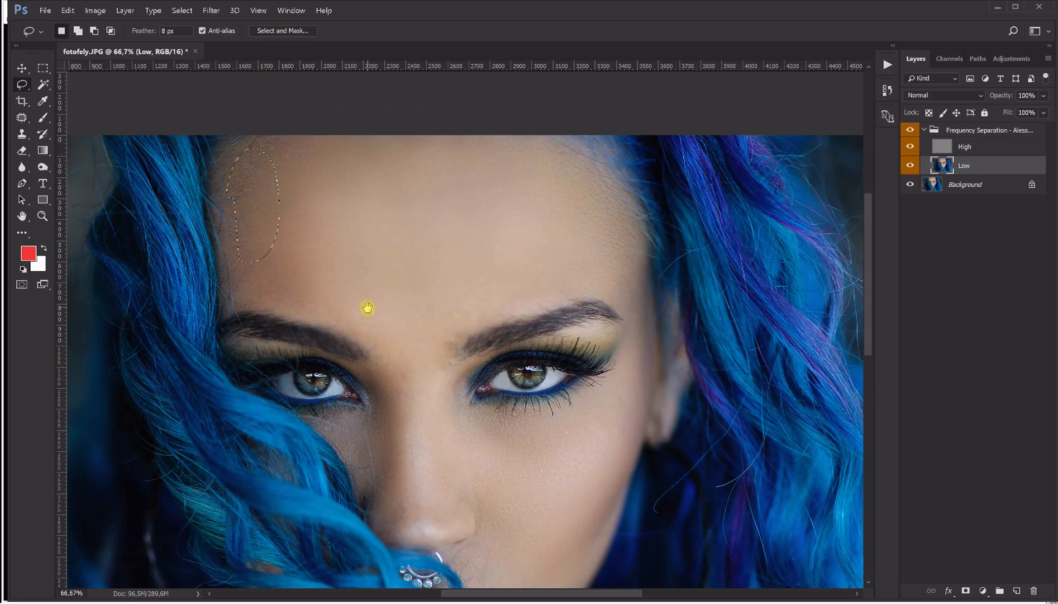
# Examine the smoothed skin over the whole face, both close up and in the full picture
pyautogui.moveTo(369, 308); pyautogui.dragTo(343, 109)
pyautogui.moveTo(385, 229)
pyautogui.mouseDown()
pyautogui.moveTo(385, 144)
pyautogui.moveTo(371, 182)
pyautogui.mouseUp()
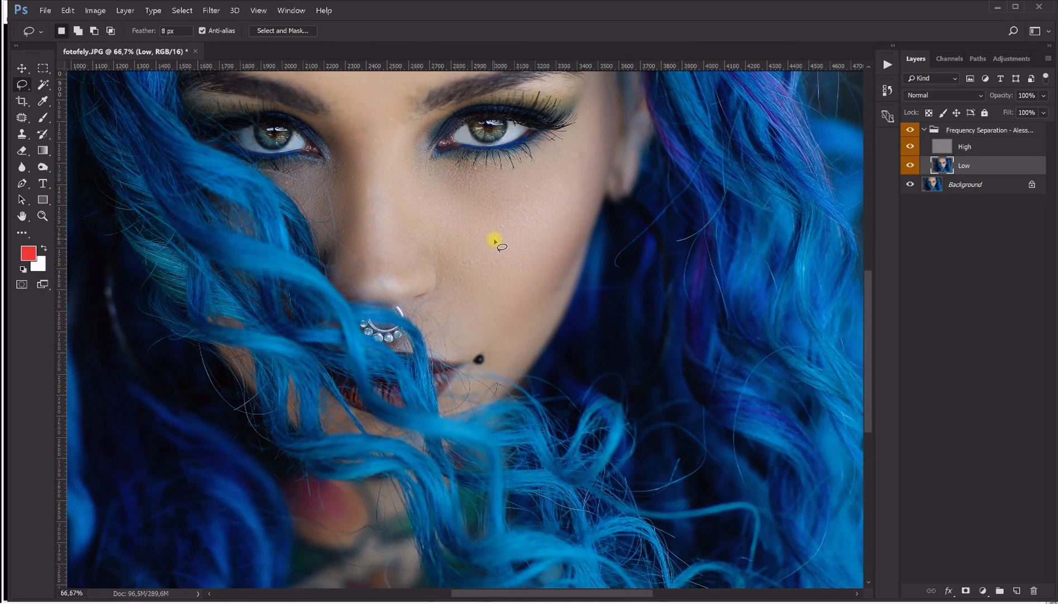
pyautogui.scroll(4, 495, 240)
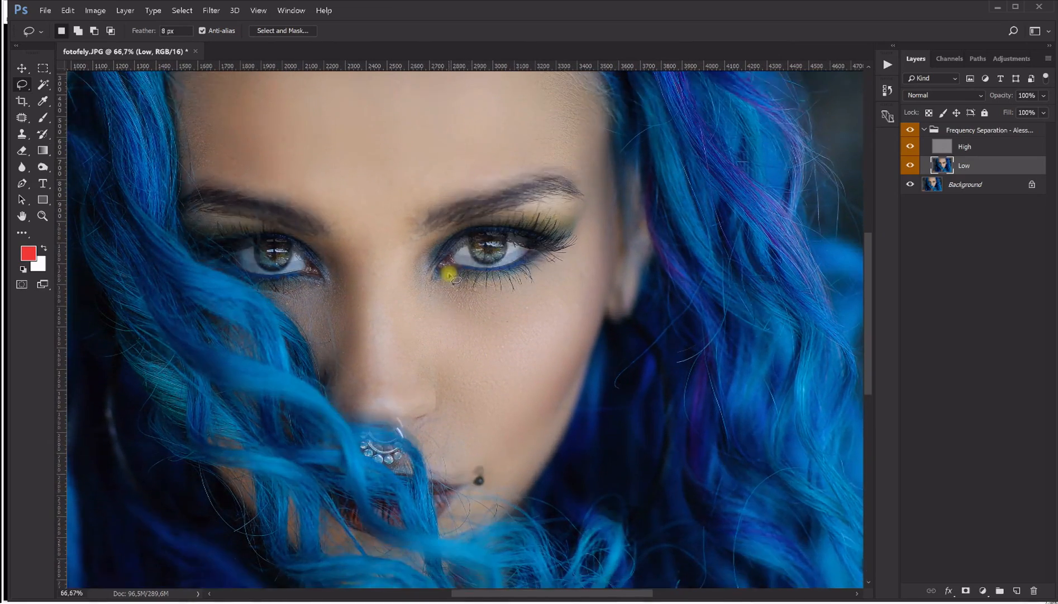
pyautogui.scroll(-2, 450, 270)
pyautogui.scroll(-1, 450, 270)
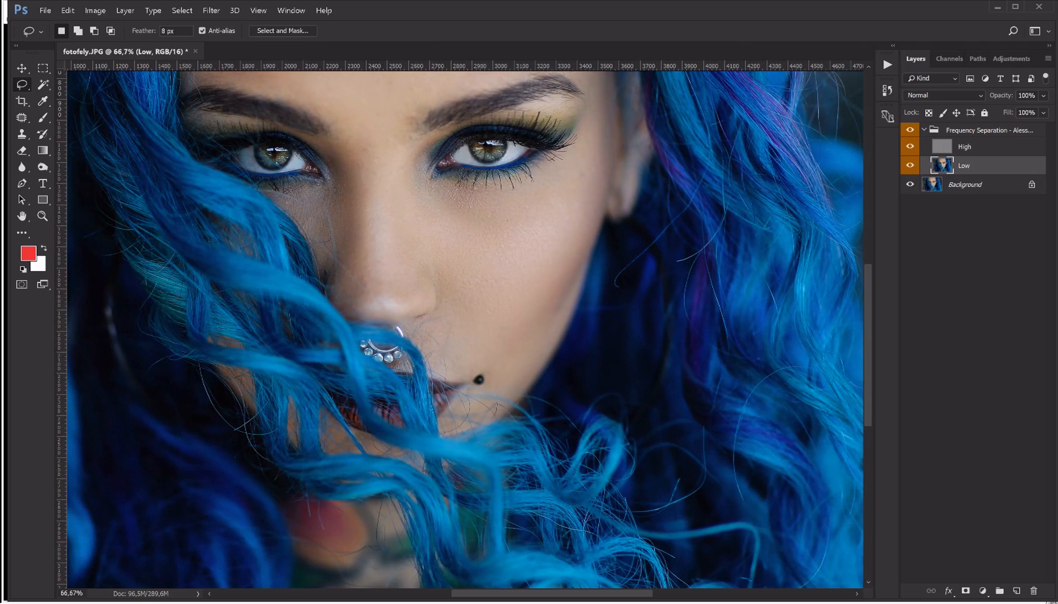
pyautogui.click(42, 216)
pyautogui.rightClick(280, 217)
pyautogui.click(304, 225)
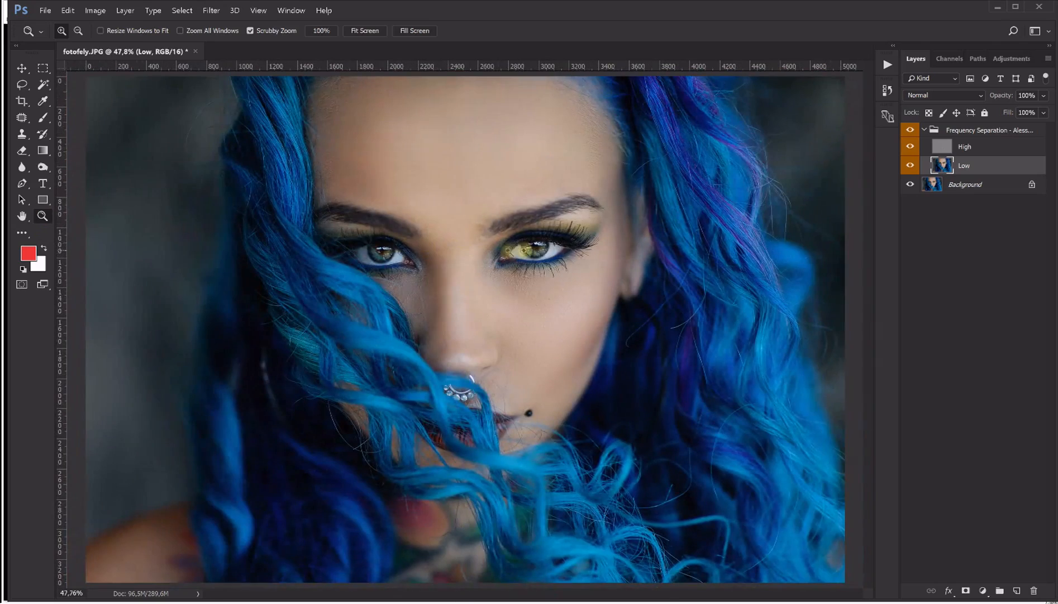
pyautogui.click(556, 274)
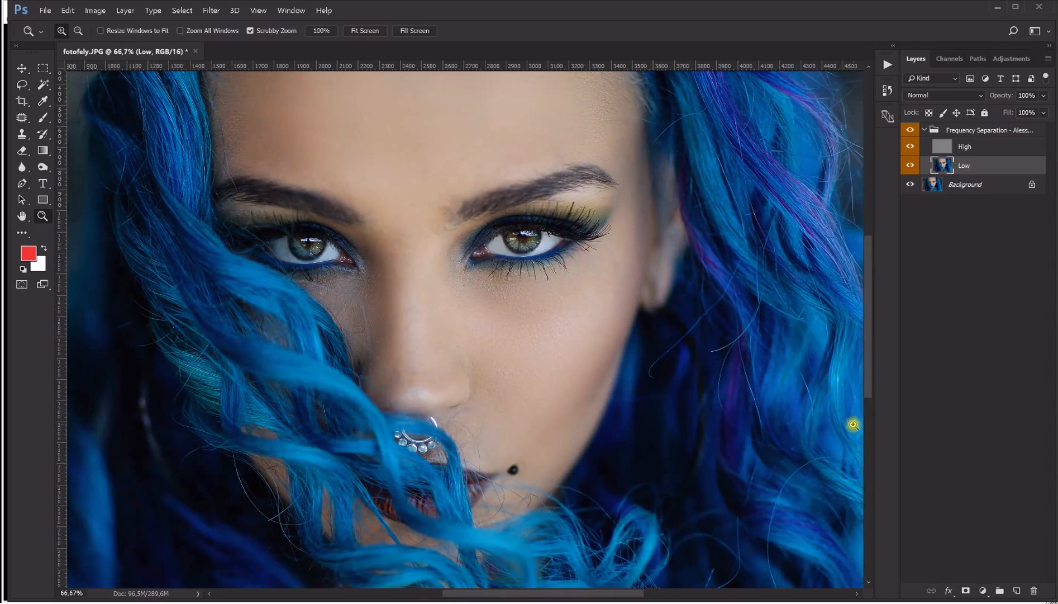
# Run the Flatten image action of the D&B - CONTOURING section
pyautogui.click(887, 63)
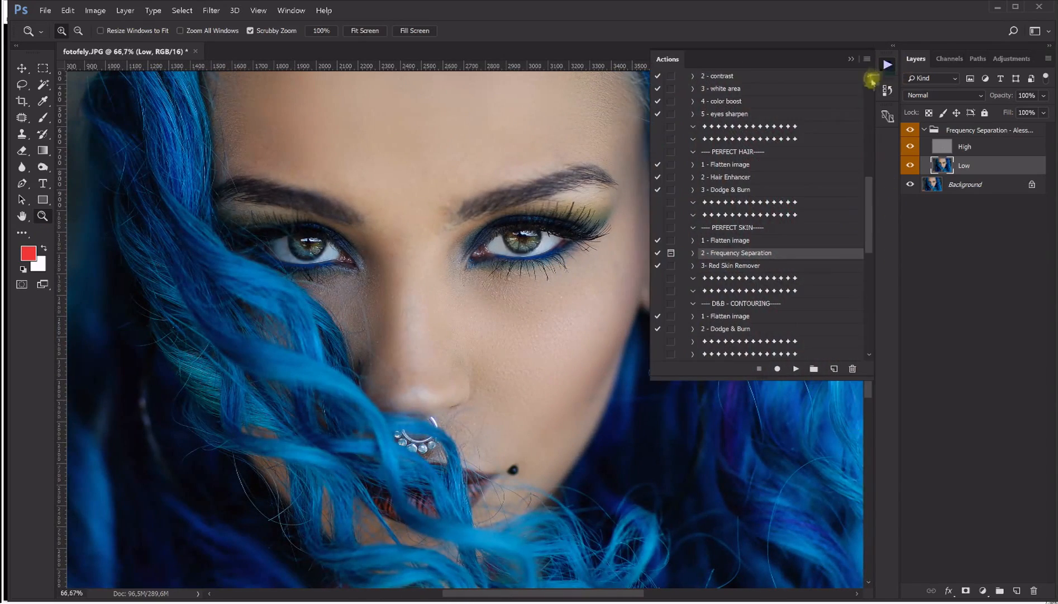
pyautogui.click(726, 314)
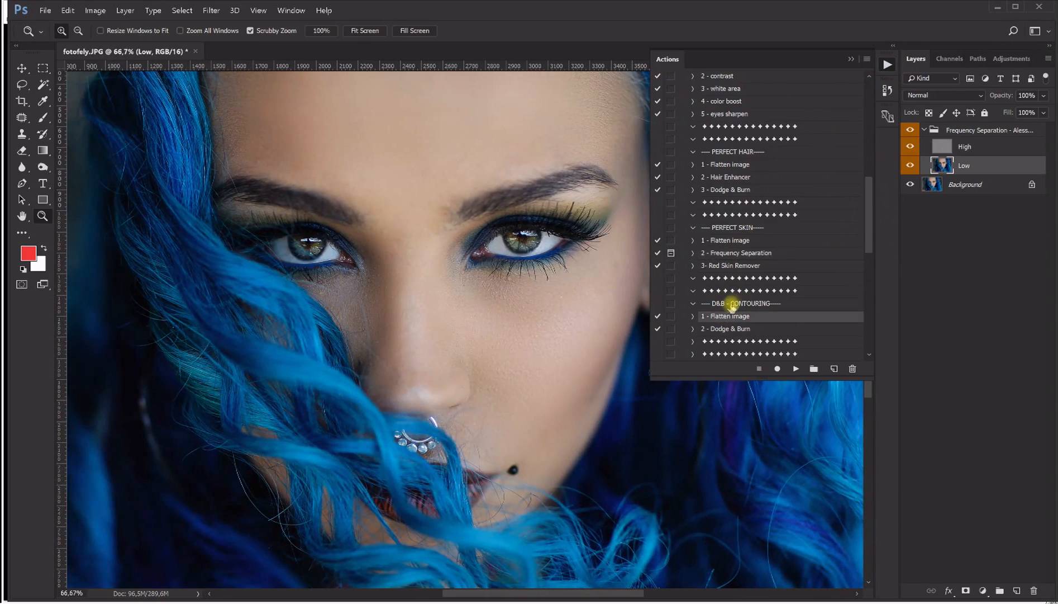
pyautogui.click(762, 304)
pyautogui.scroll(-3, 764, 315)
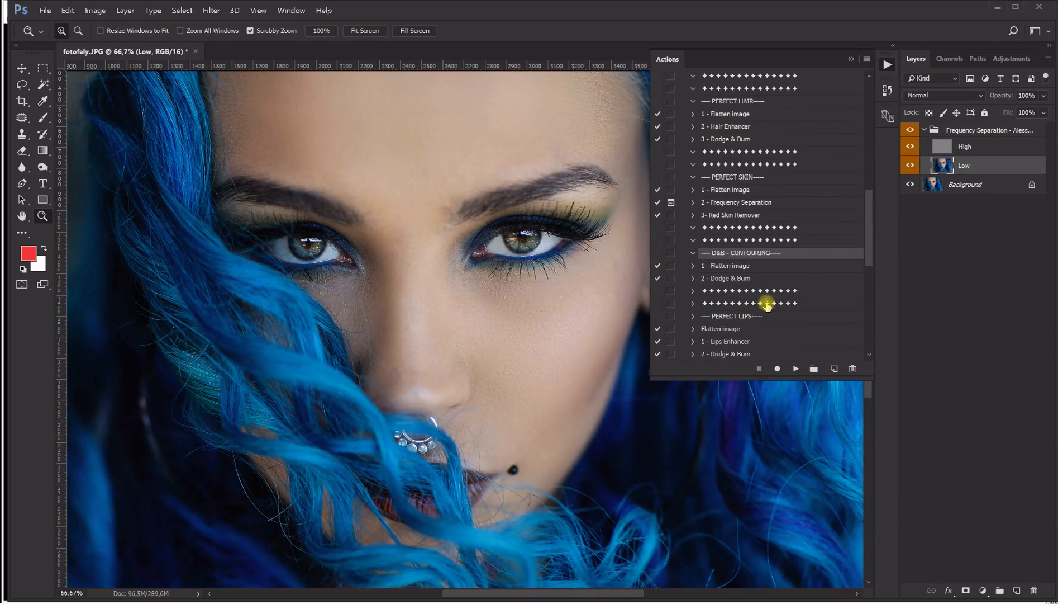
pyautogui.doubleClick(738, 265)
pyautogui.click(797, 368)
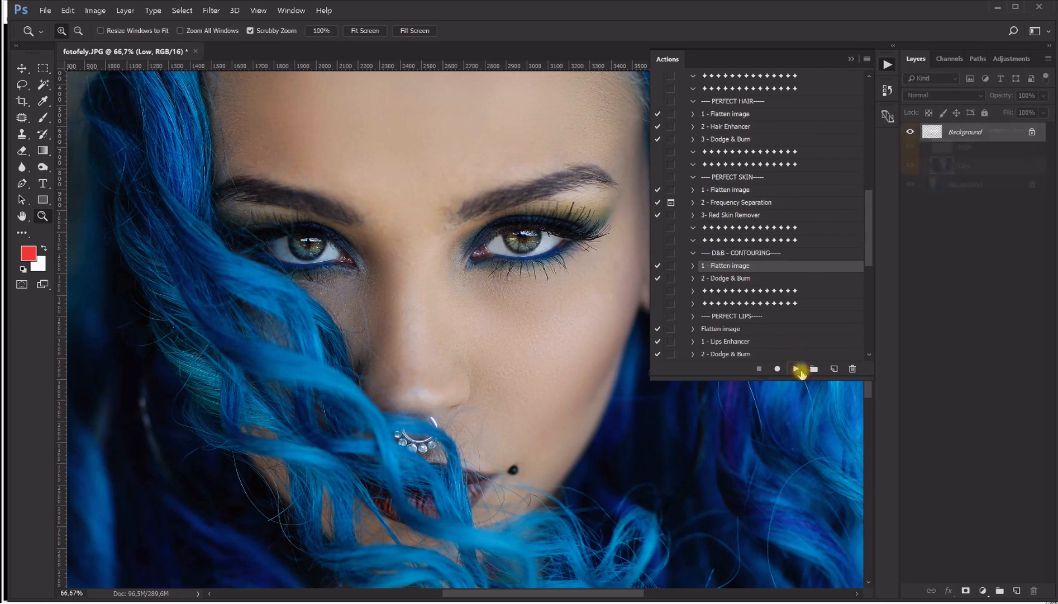
# Run the Dodge & Burn action of the D&B - CONTOURING section
pyautogui.click(735, 278)
pyautogui.click(791, 369)
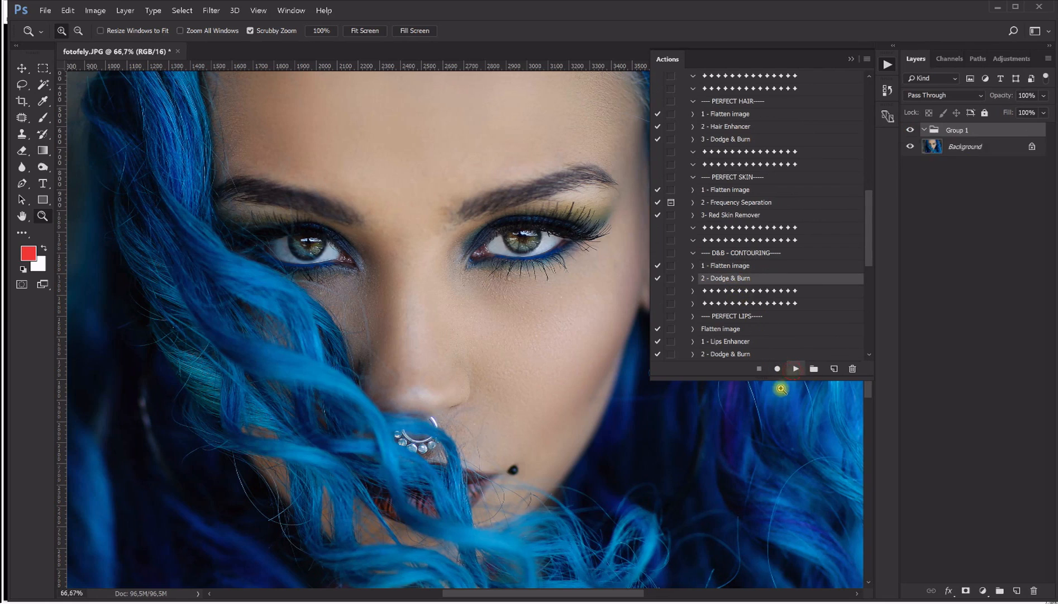
pyautogui.click(851, 58)
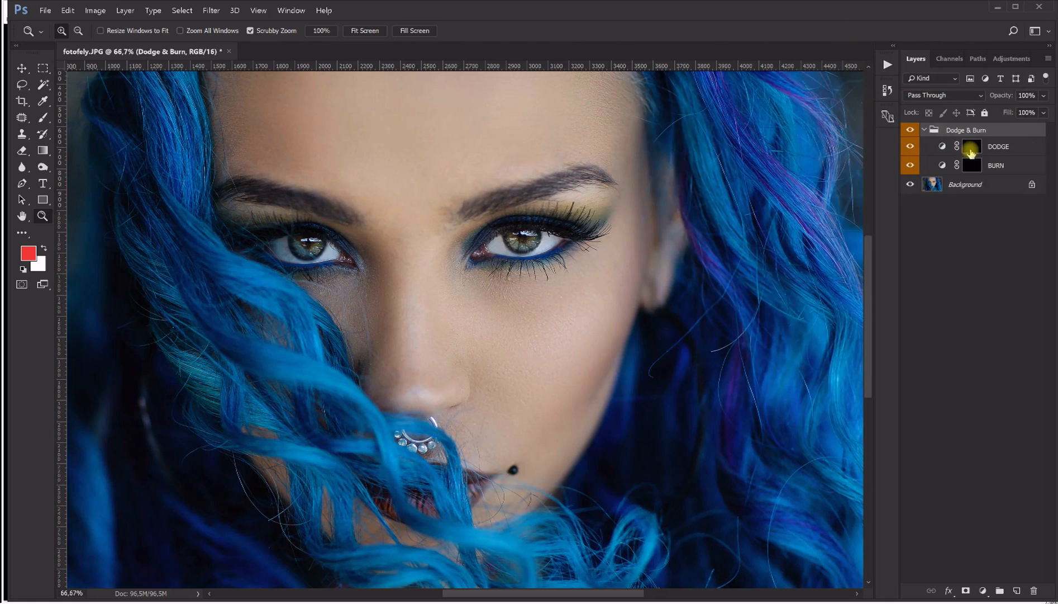
# Target the DODGE layer mask and prepare a soft white brush at 20% opacity
pyautogui.click(974, 150)
pyautogui.click(991, 165)
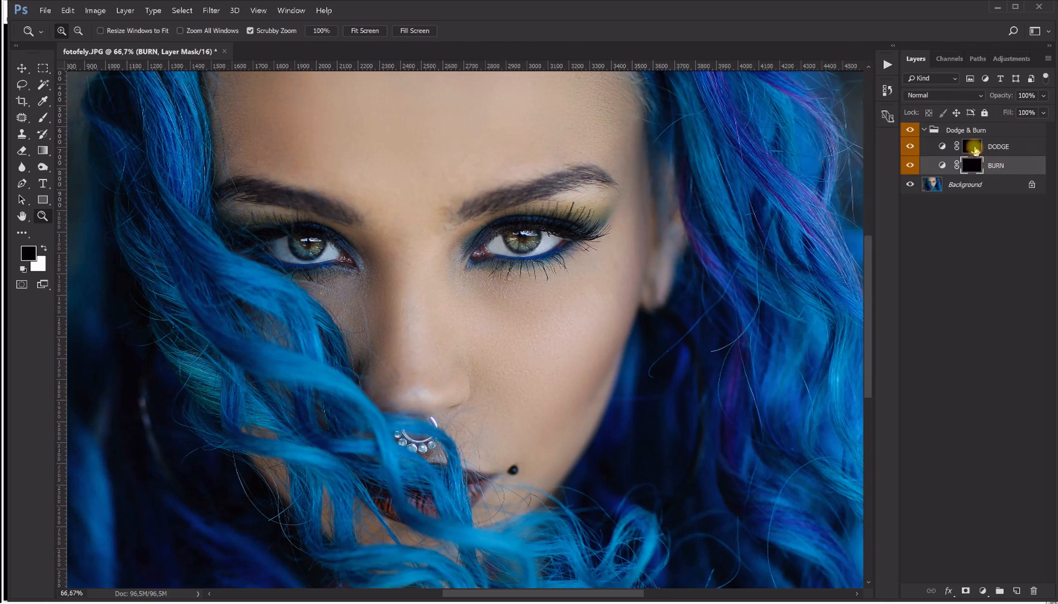
pyautogui.click(975, 149)
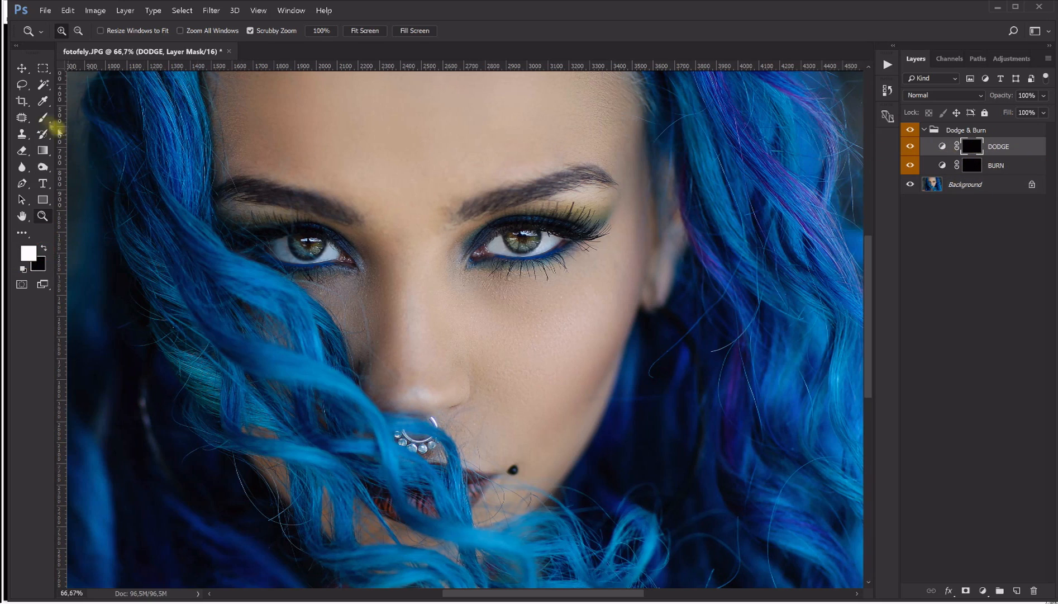
pyautogui.click(44, 117)
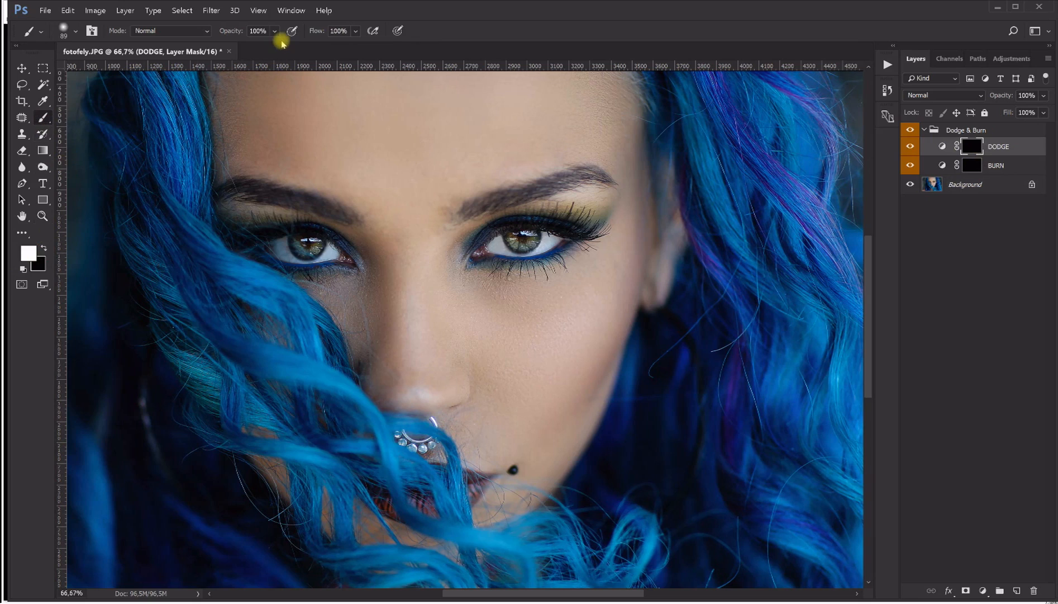
pyautogui.press('2')
pyautogui.click(75, 32)
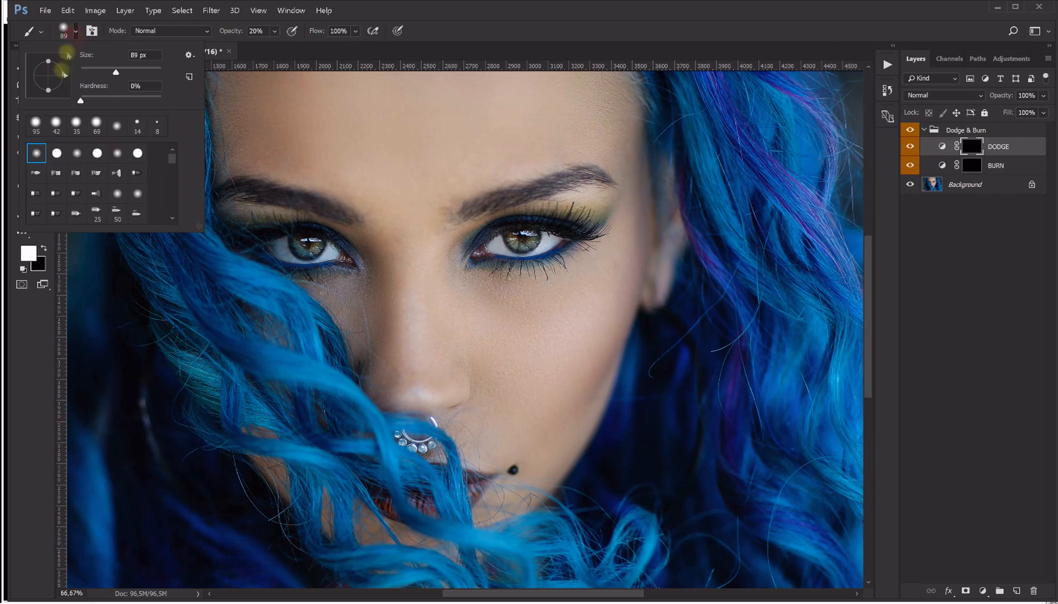
pyautogui.click(568, 23)
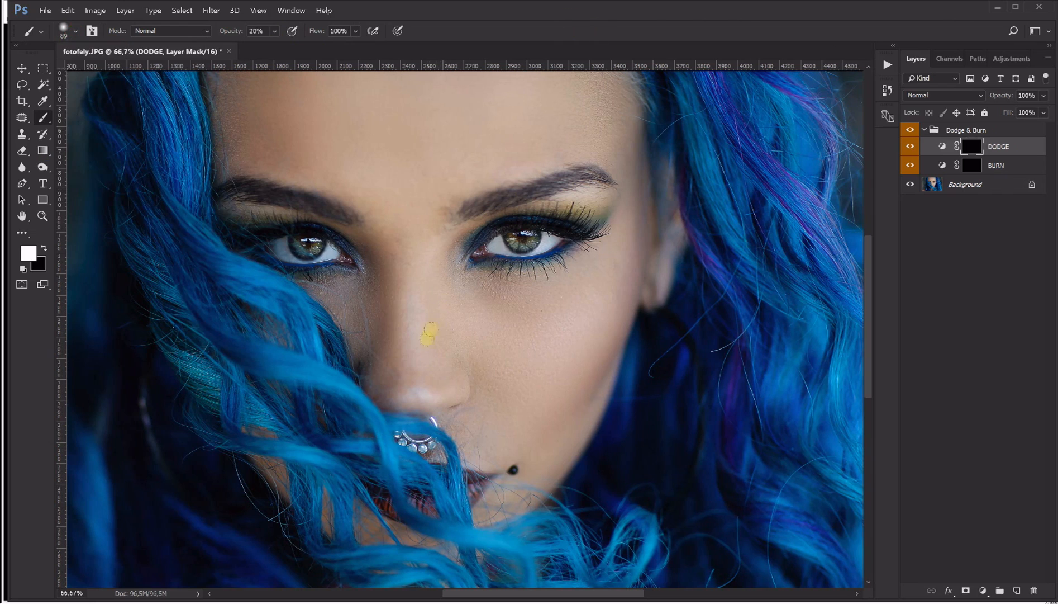
# Brighten the nose and its bridge up to the forehead on the DODGE mask, enlarging the brush to 234 px
pyautogui.moveTo(403, 365); pyautogui.dragTo(422, 369)
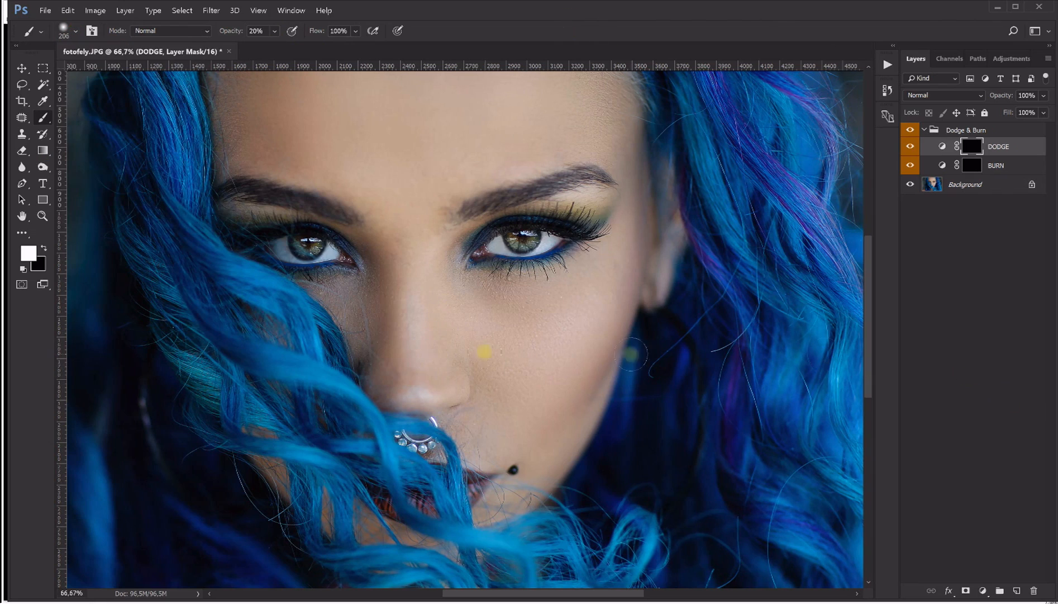
pyautogui.click(42, 215)
pyautogui.rightClick(347, 223)
pyautogui.click(372, 280)
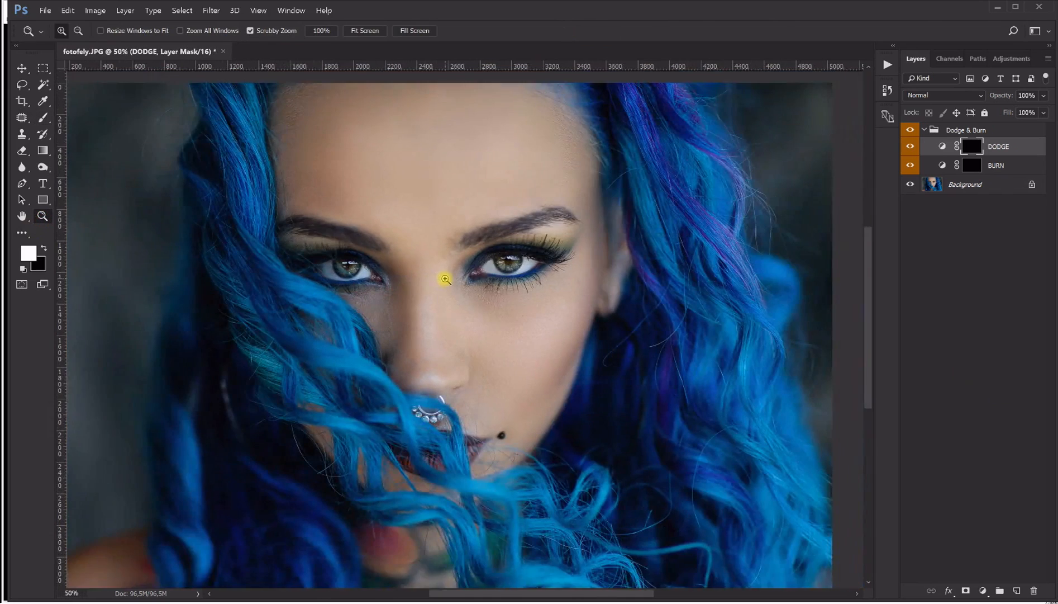
pyautogui.scroll(-1, 440, 285)
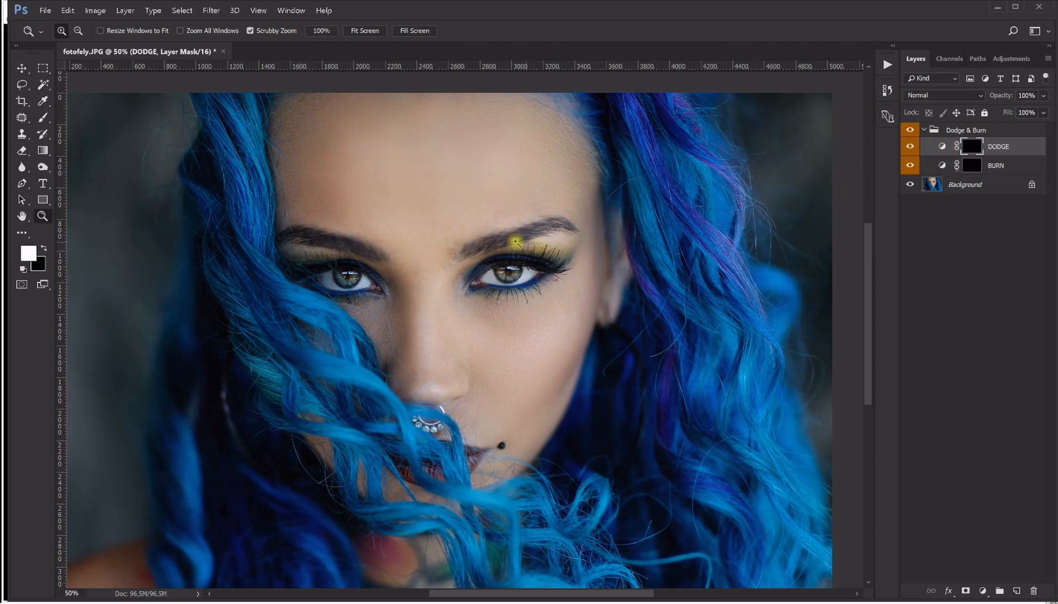
pyautogui.click(468, 247)
pyautogui.click(469, 247)
pyautogui.click(45, 118)
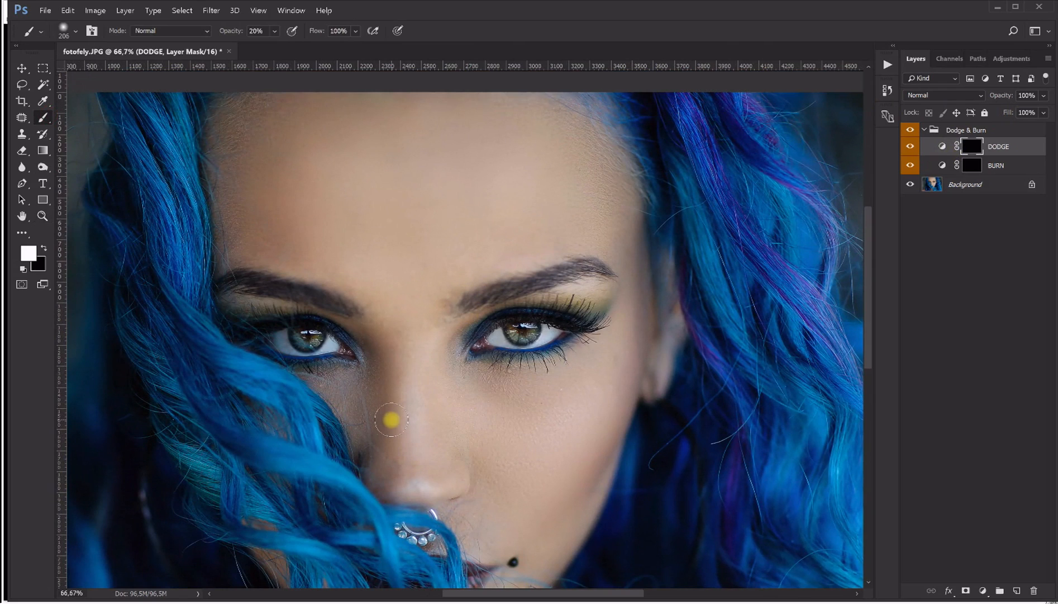
pyautogui.moveTo(400, 449)
pyautogui.mouseDown()
pyautogui.moveTo(390, 457)
pyautogui.moveTo(438, 475)
pyautogui.mouseUp()
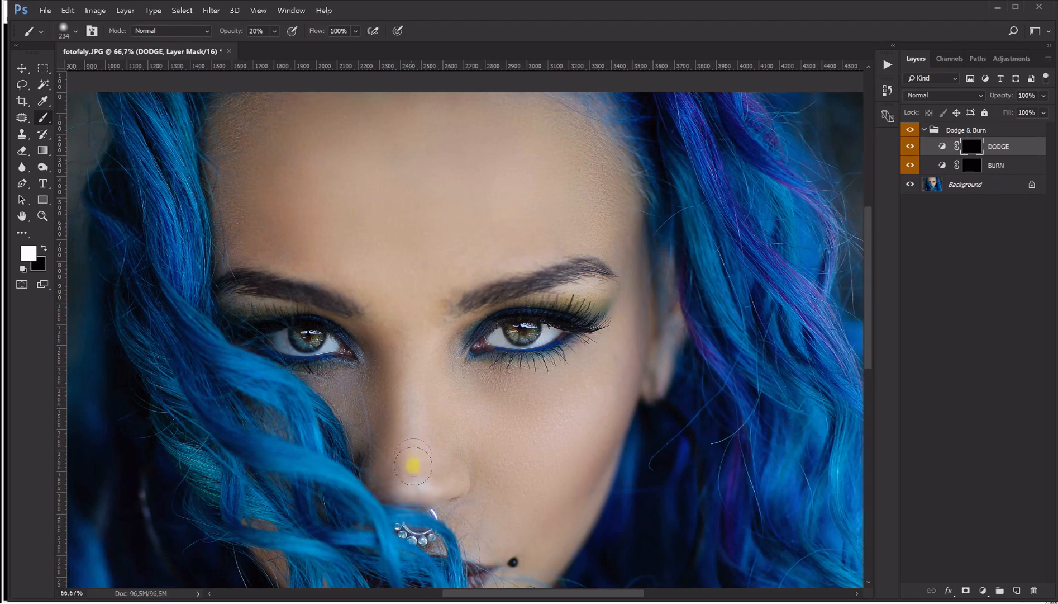
pyautogui.moveTo(411, 391); pyautogui.dragTo(397, 76)
# Paint over both sides of the forehead on the DODGE mask to brighten the skin above the eyebrows
pyautogui.moveTo(388, 144)
pyautogui.mouseDown()
pyautogui.moveTo(373, 85)
pyautogui.moveTo(331, 97)
pyautogui.moveTo(230, 131)
pyautogui.moveTo(244, 162)
pyautogui.moveTo(236, 210)
pyautogui.mouseUp()
pyautogui.moveTo(269, 174)
pyautogui.mouseDown()
pyautogui.moveTo(345, 165)
pyautogui.moveTo(373, 276)
pyautogui.moveTo(284, 252)
pyautogui.moveTo(395, 293)
pyautogui.moveTo(501, 253)
pyautogui.moveTo(567, 239)
pyautogui.moveTo(607, 243)
pyautogui.moveTo(593, 222)
pyautogui.moveTo(550, 208)
pyautogui.moveTo(510, 160)
pyautogui.moveTo(441, 135)
pyautogui.moveTo(383, 143)
pyautogui.mouseUp()
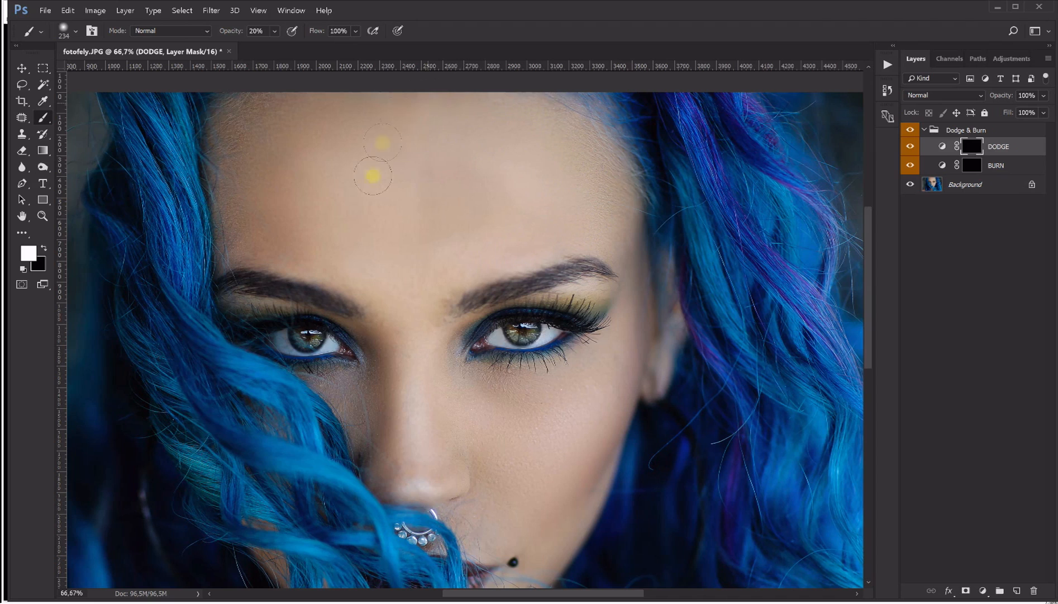
pyautogui.moveTo(464, 145)
pyautogui.mouseDown()
pyautogui.moveTo(428, 220)
pyautogui.moveTo(492, 241)
pyautogui.mouseUp()
pyautogui.moveTo(567, 224)
pyautogui.mouseDown()
pyautogui.moveTo(601, 237)
pyautogui.moveTo(576, 227)
pyautogui.moveTo(549, 306)
pyautogui.moveTo(539, 177)
pyautogui.moveTo(562, 178)
pyautogui.moveTo(579, 168)
pyautogui.moveTo(577, 156)
pyautogui.moveTo(236, 173)
pyautogui.moveTo(515, 345)
pyautogui.moveTo(536, 239)
pyautogui.moveTo(563, 271)
pyautogui.moveTo(544, 276)
pyautogui.moveTo(625, 251)
pyautogui.mouseUp()
# Enlarge the brush to 602 px and brighten the uncovered cheek and the skin beside the mouth on the DODGE mask
pyautogui.moveTo(581, 178)
pyautogui.mouseDown()
pyautogui.moveTo(572, 262)
pyautogui.moveTo(603, 241)
pyautogui.moveTo(604, 229)
pyautogui.moveTo(555, 308)
pyautogui.moveTo(491, 367)
pyautogui.mouseUp()
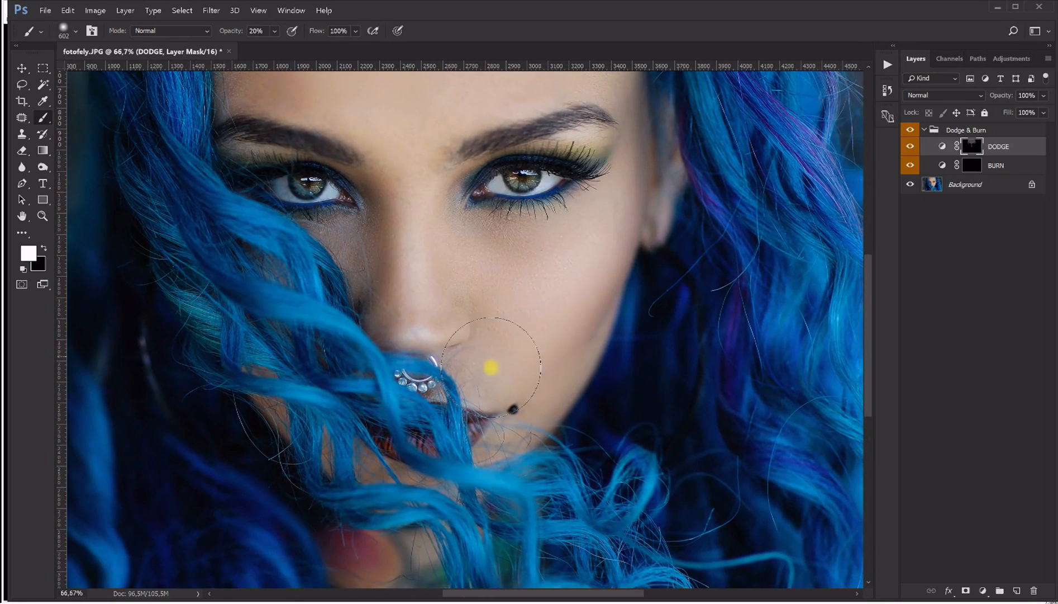
pyautogui.moveTo(621, 198)
pyautogui.mouseDown()
pyautogui.moveTo(599, 202)
pyautogui.moveTo(587, 216)
pyautogui.moveTo(581, 266)
pyautogui.moveTo(575, 210)
pyautogui.moveTo(579, 291)
pyautogui.moveTo(602, 184)
pyautogui.moveTo(598, 213)
pyautogui.mouseUp()
pyautogui.moveTo(562, 283)
pyautogui.mouseDown()
pyautogui.moveTo(413, 495)
pyautogui.moveTo(378, 463)
pyautogui.moveTo(517, 383)
pyautogui.mouseUp()
pyautogui.moveTo(526, 275)
pyautogui.mouseDown()
pyautogui.moveTo(534, 319)
pyautogui.moveTo(525, 287)
pyautogui.mouseUp()
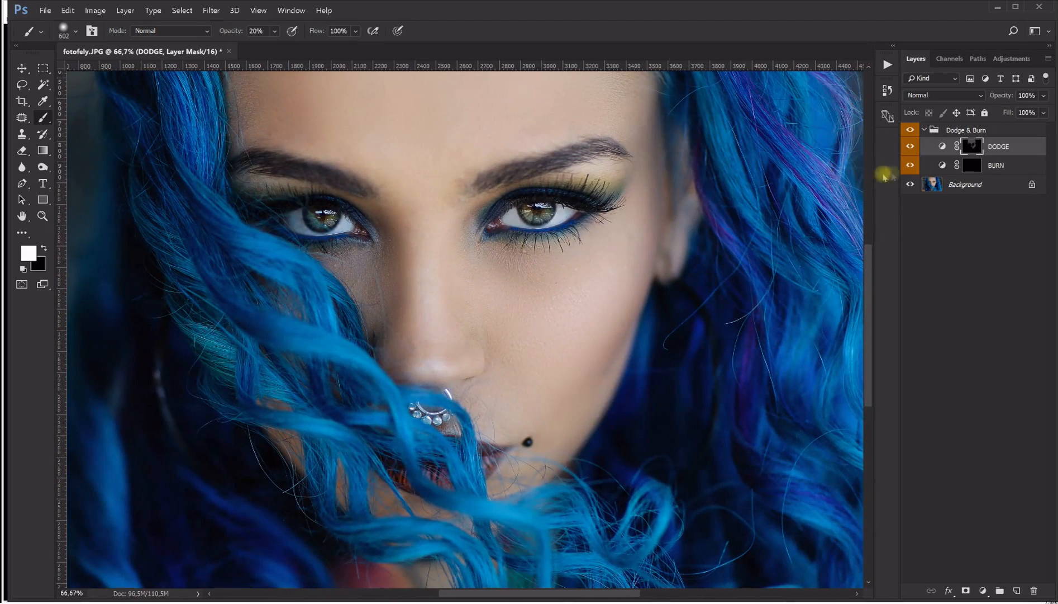
# Target the BURN mask and darken both sides of the nose and the area below it, shrinking the brush to 122 px
pyautogui.click(973, 168)
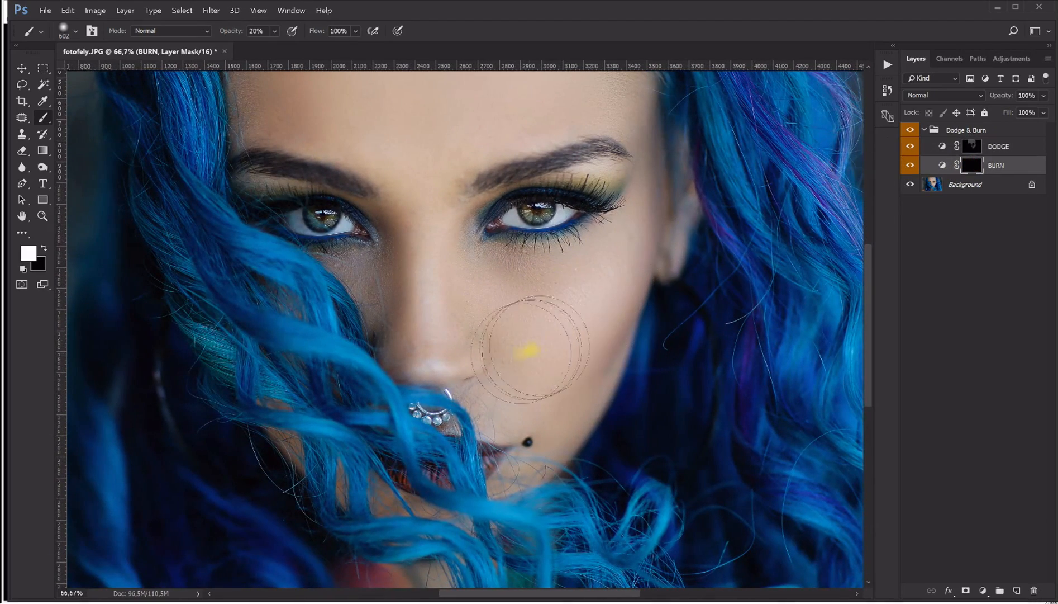
pyautogui.moveTo(501, 371)
pyautogui.mouseDown()
pyautogui.moveTo(414, 360)
pyautogui.moveTo(481, 360)
pyautogui.moveTo(461, 338)
pyautogui.moveTo(455, 305)
pyautogui.moveTo(453, 241)
pyautogui.moveTo(469, 217)
pyautogui.mouseUp()
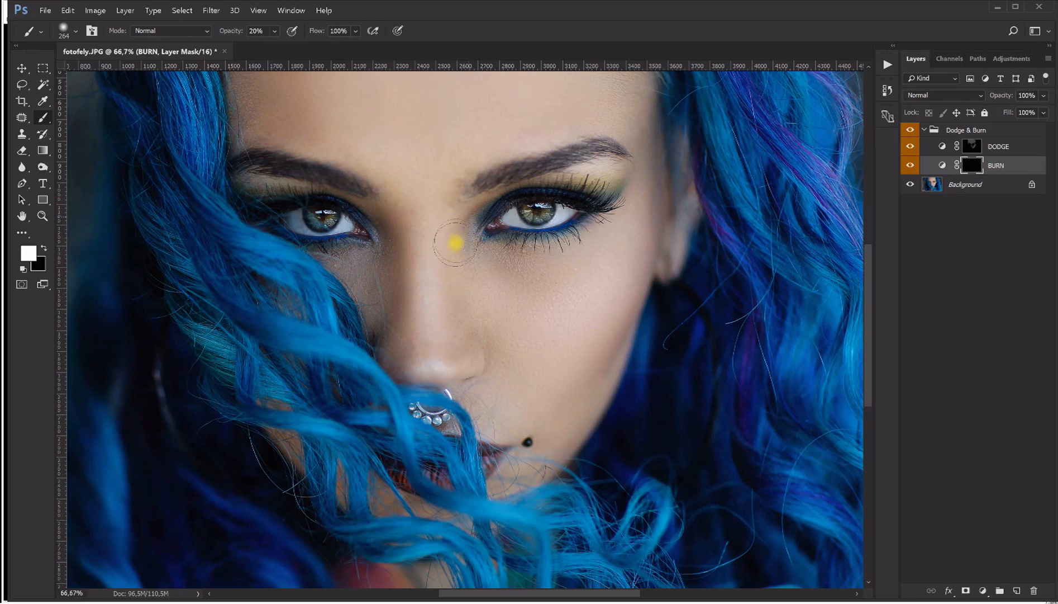
pyautogui.moveTo(451, 337)
pyautogui.mouseDown()
pyautogui.moveTo(378, 353)
pyautogui.moveTo(392, 325)
pyautogui.mouseUp()
pyautogui.moveTo(386, 237)
pyautogui.mouseDown()
pyautogui.moveTo(365, 211)
pyautogui.moveTo(331, 220)
pyautogui.mouseUp()
pyautogui.moveTo(533, 416); pyautogui.dragTo(505, 350)
pyautogui.moveTo(438, 334)
pyautogui.mouseDown()
pyautogui.moveTo(432, 324)
pyautogui.moveTo(431, 358)
pyautogui.moveTo(418, 356)
pyautogui.mouseUp()
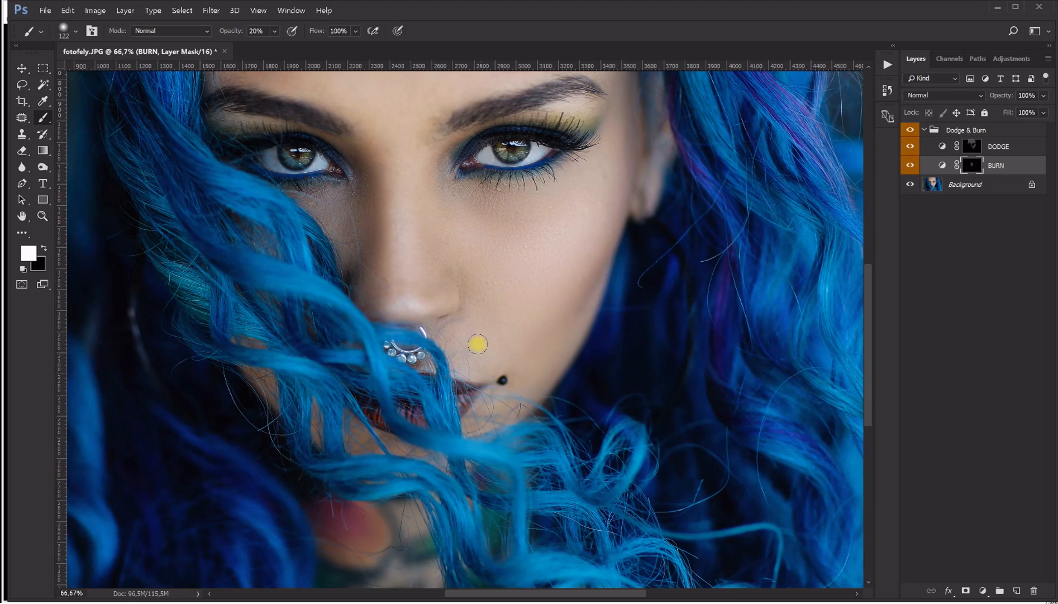
# Darken the outer cheek, jawline and forehead edges on the BURN mask, enlarging the brush to 575 px
pyautogui.moveTo(549, 266); pyautogui.dragTo(531, 289)
pyautogui.moveTo(550, 398); pyautogui.dragTo(692, 348)
pyautogui.moveTo(522, 466)
pyautogui.mouseDown()
pyautogui.moveTo(616, 276)
pyautogui.moveTo(560, 381)
pyautogui.moveTo(608, 286)
pyautogui.moveTo(592, 307)
pyautogui.moveTo(637, 241)
pyautogui.moveTo(664, 158)
pyautogui.moveTo(637, 354)
pyautogui.moveTo(669, 364)
pyautogui.moveTo(655, 356)
pyautogui.mouseUp()
pyautogui.moveTo(265, 253)
pyautogui.mouseDown()
pyautogui.moveTo(187, 290)
pyautogui.moveTo(184, 223)
pyautogui.moveTo(191, 205)
pyautogui.moveTo(181, 267)
pyautogui.moveTo(196, 179)
pyautogui.moveTo(229, 150)
pyautogui.moveTo(549, 206)
pyautogui.moveTo(628, 276)
pyautogui.moveTo(606, 284)
pyautogui.moveTo(595, 171)
pyautogui.moveTo(614, 237)
pyautogui.moveTo(560, 61)
pyautogui.moveTo(472, 75)
pyautogui.moveTo(243, 158)
pyautogui.mouseUp()
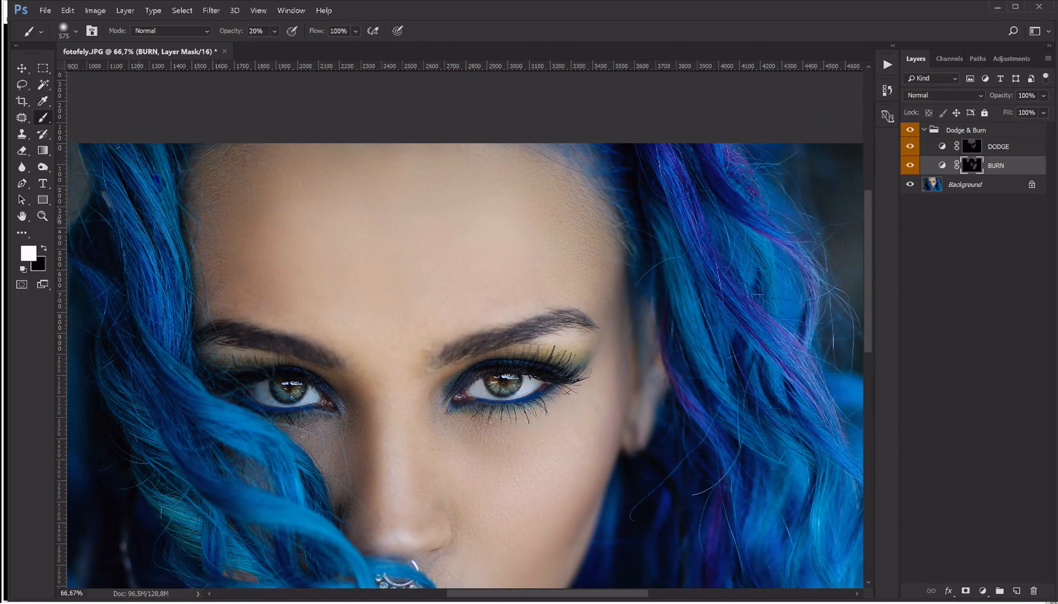
# Fit the whole portrait in view and compare it with and without the Dodge & Burn group
pyautogui.click(42, 216)
pyautogui.rightClick(317, 185)
pyautogui.click(336, 192)
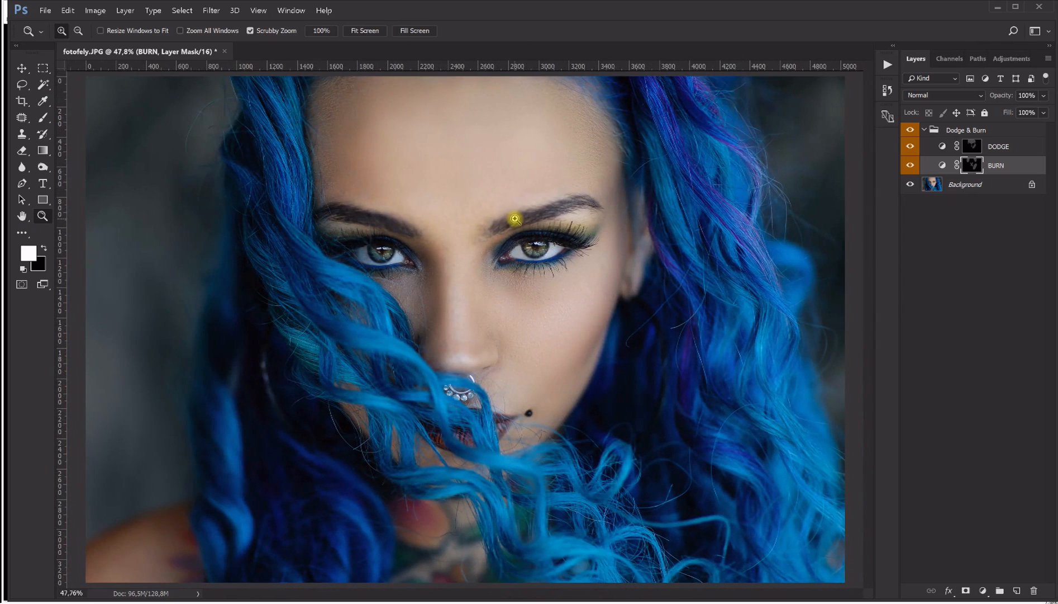
pyautogui.click(910, 131)
pyautogui.click(911, 131)
pyautogui.click(910, 131)
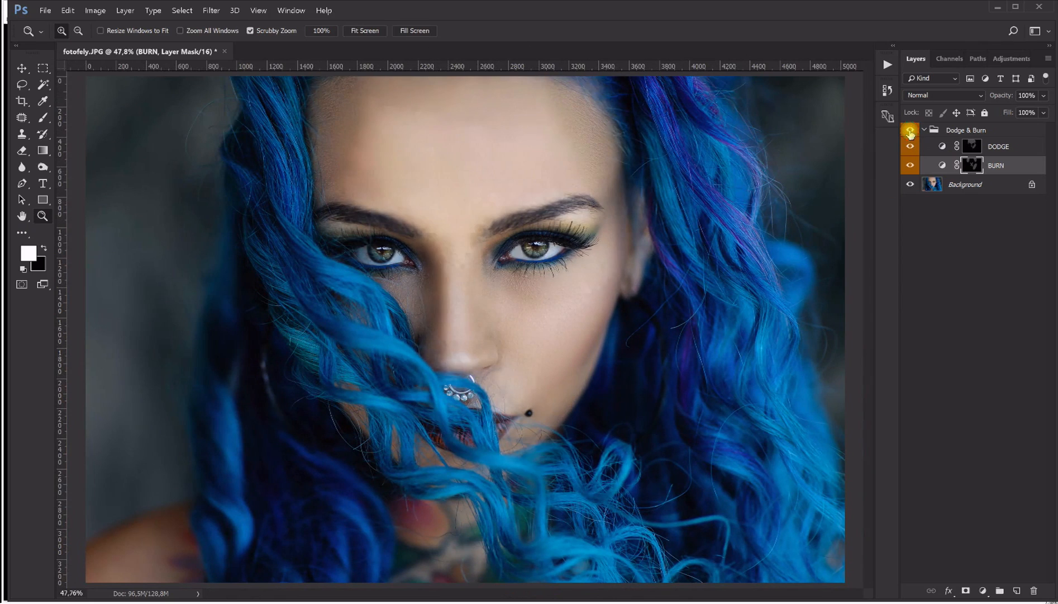
pyautogui.click(910, 131)
pyautogui.click(910, 132)
pyautogui.click(910, 131)
pyautogui.click(911, 131)
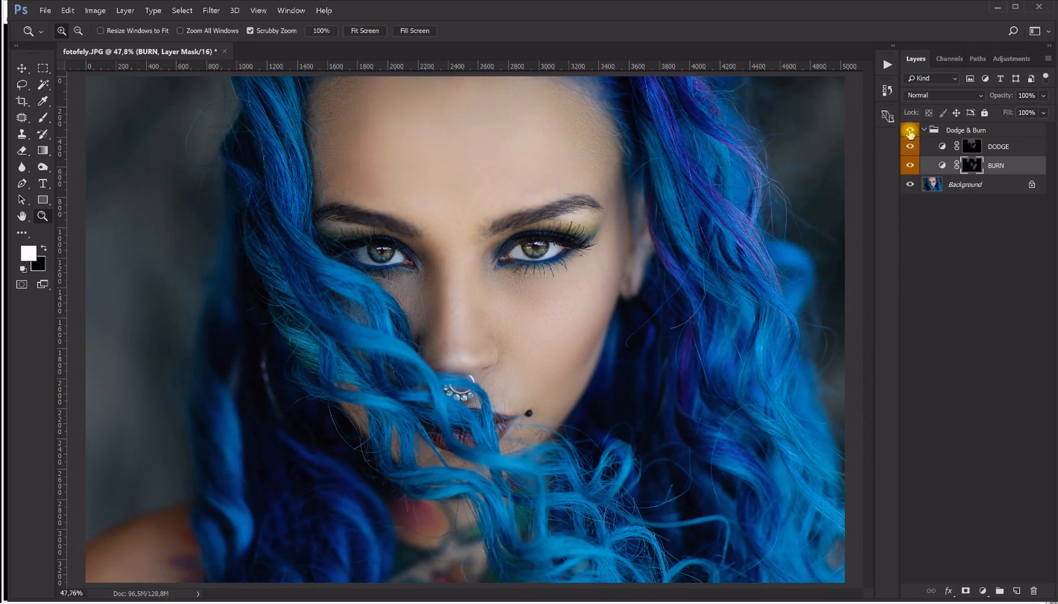
pyautogui.click(910, 131)
pyautogui.click(910, 131)
pyautogui.click(911, 132)
pyautogui.click(910, 131)
pyautogui.click(911, 131)
pyautogui.click(910, 131)
# Run the 1 - Flatten image action from the D&B - CONTOURING set to merge the contouring into the background
pyautogui.click(888, 67)
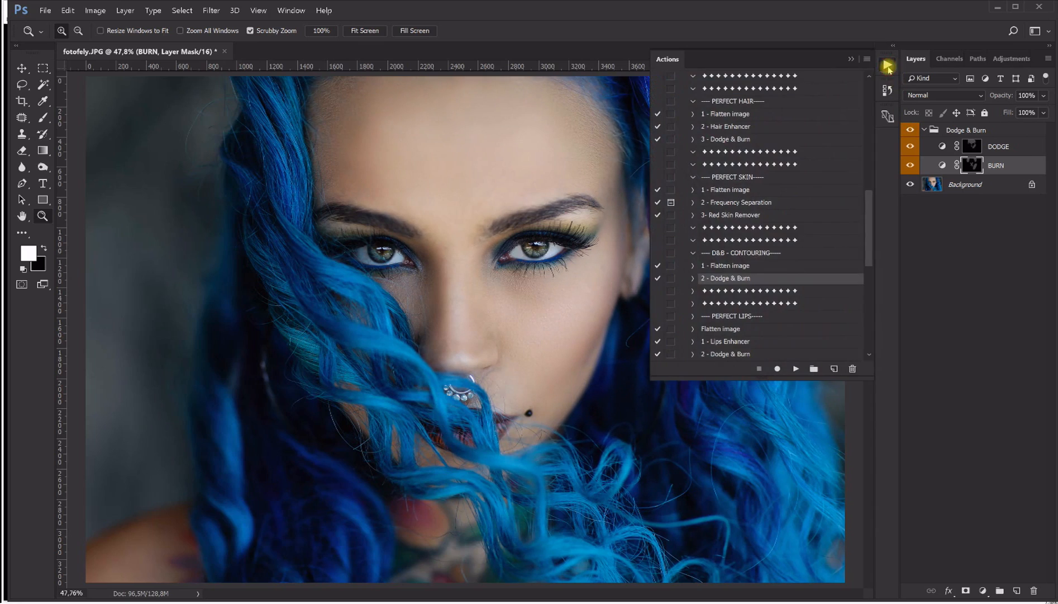
pyautogui.scroll(-3, 808, 204)
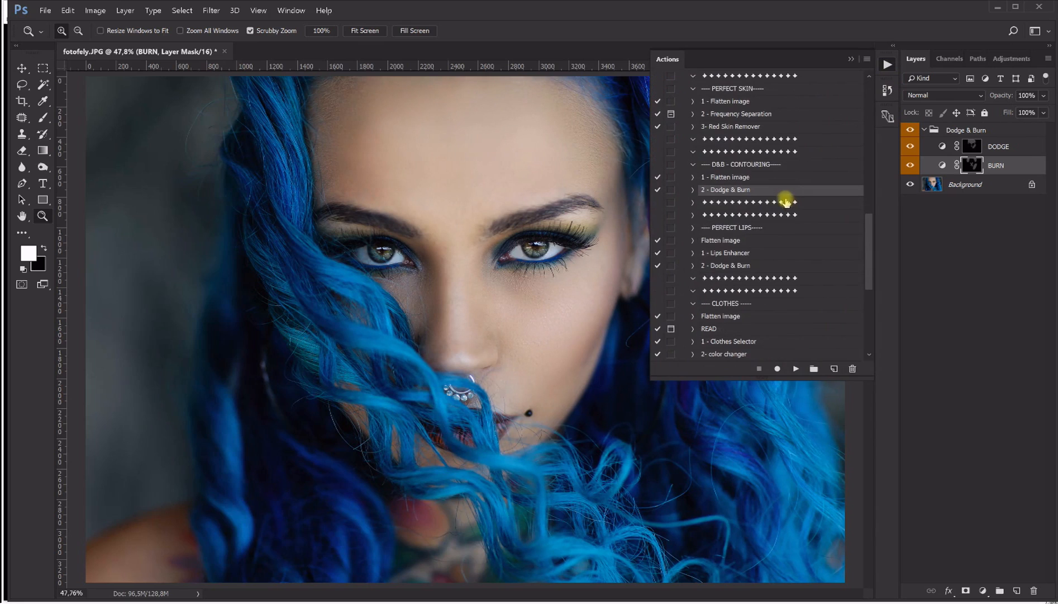
pyautogui.scroll(-3, 757, 230)
pyautogui.scroll(3, 752, 239)
pyautogui.click(720, 178)
pyautogui.click(795, 368)
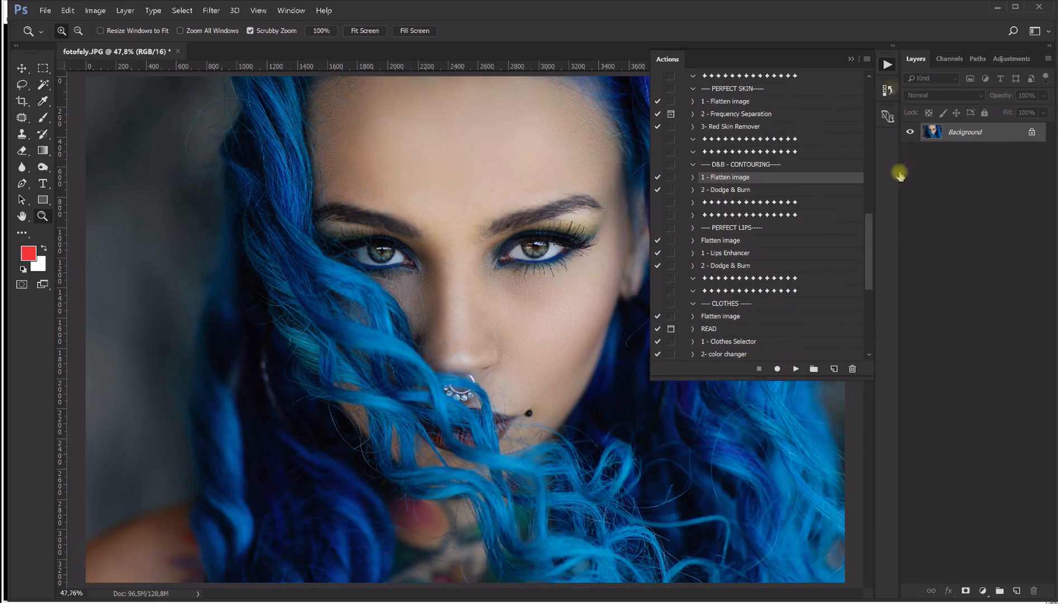
pyautogui.click(850, 59)
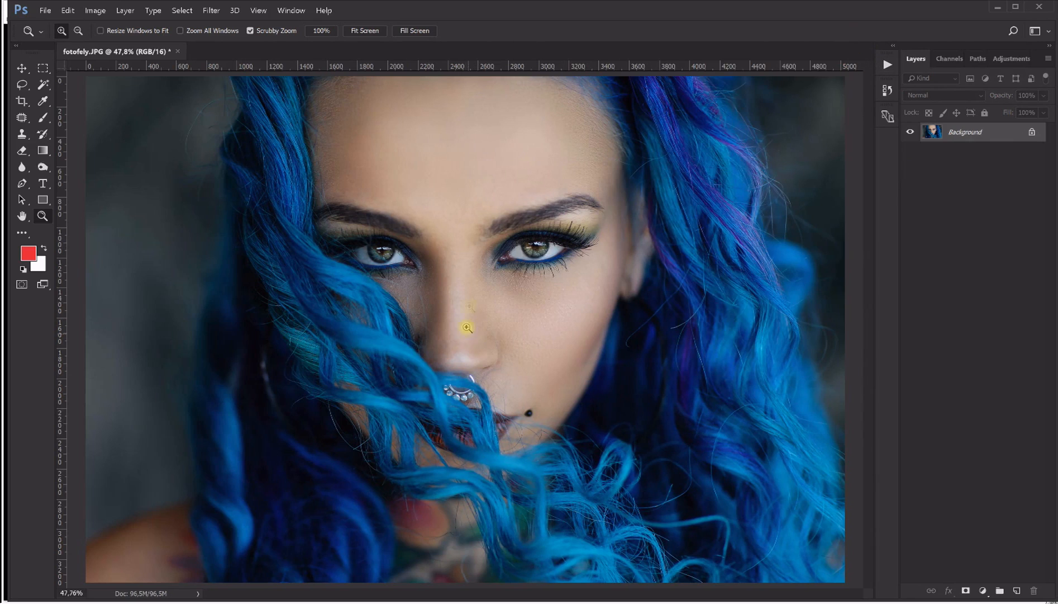
# Open the Color Efex Pro 4 filter, choose Pro Contrast and raise its dynamic contrast
pyautogui.click(211, 10)
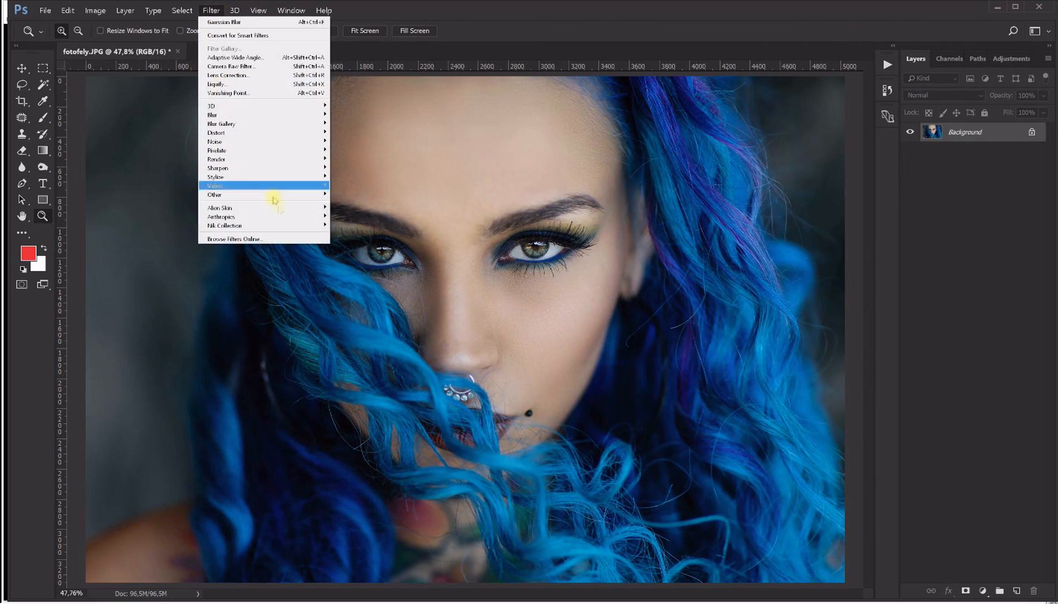
pyautogui.moveTo(285, 227)
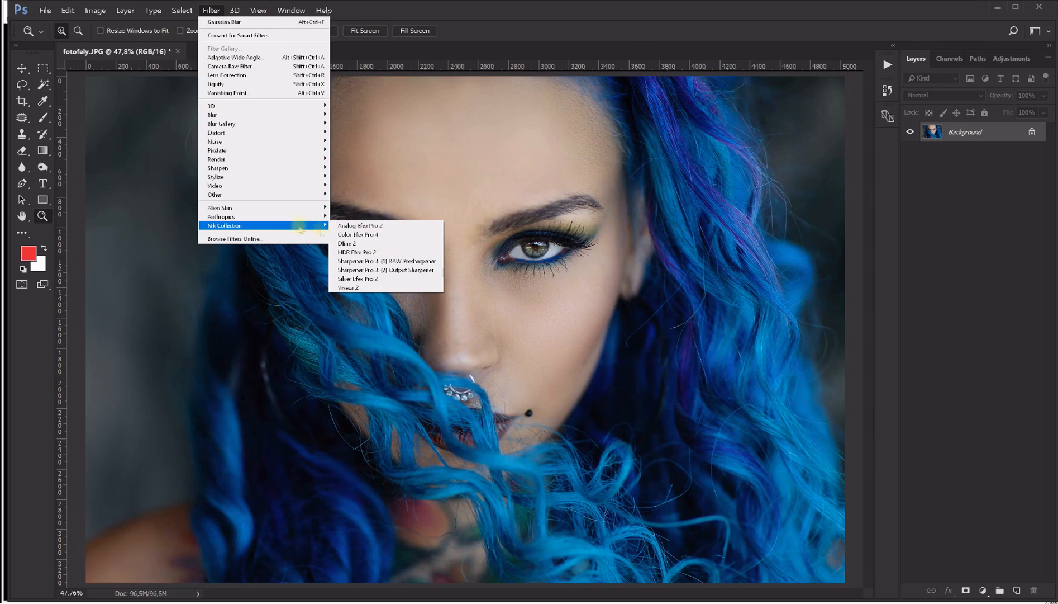
pyautogui.click(374, 234)
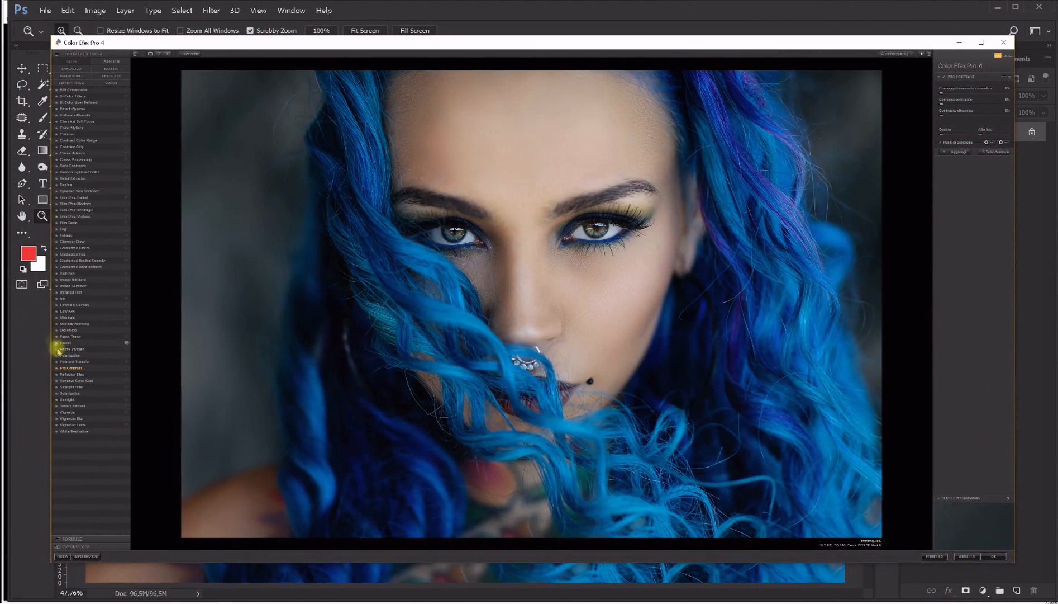
pyautogui.click(74, 365)
pyautogui.click(74, 368)
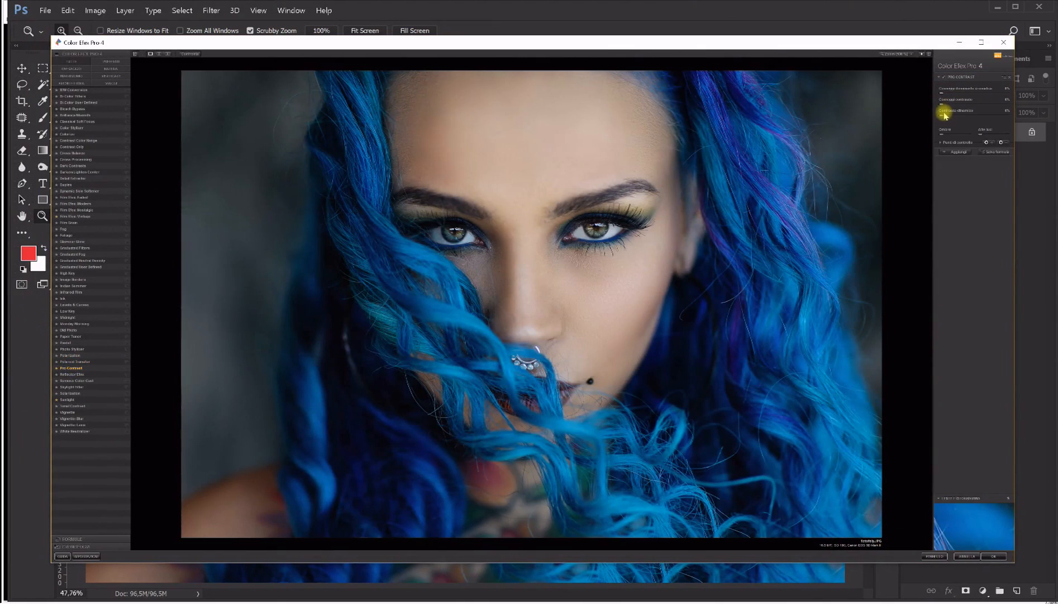
pyautogui.moveTo(967, 118); pyautogui.dragTo(972, 118)
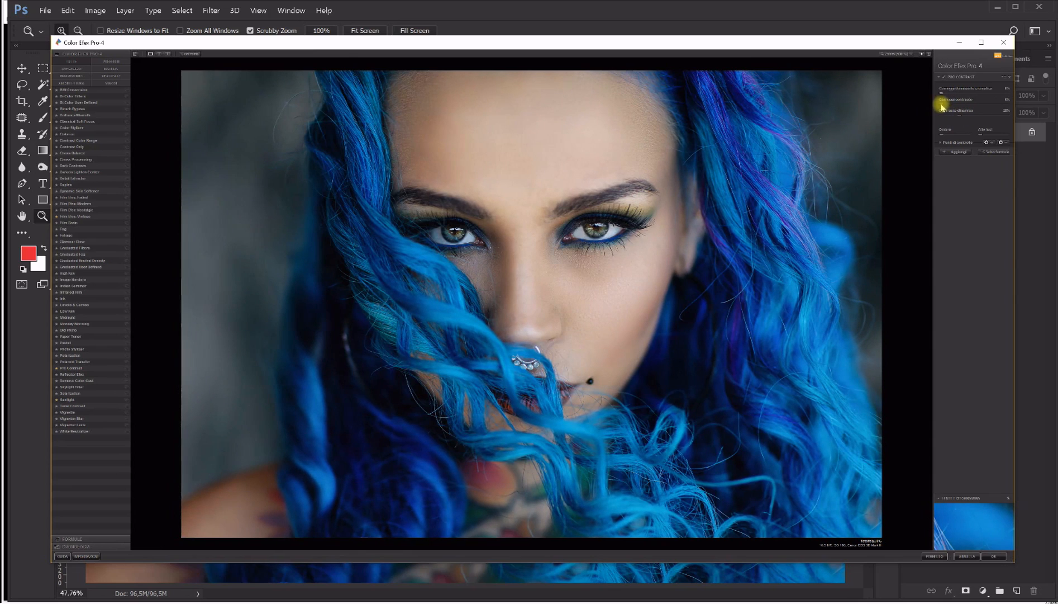
pyautogui.moveTo(960, 107); pyautogui.dragTo(937, 106)
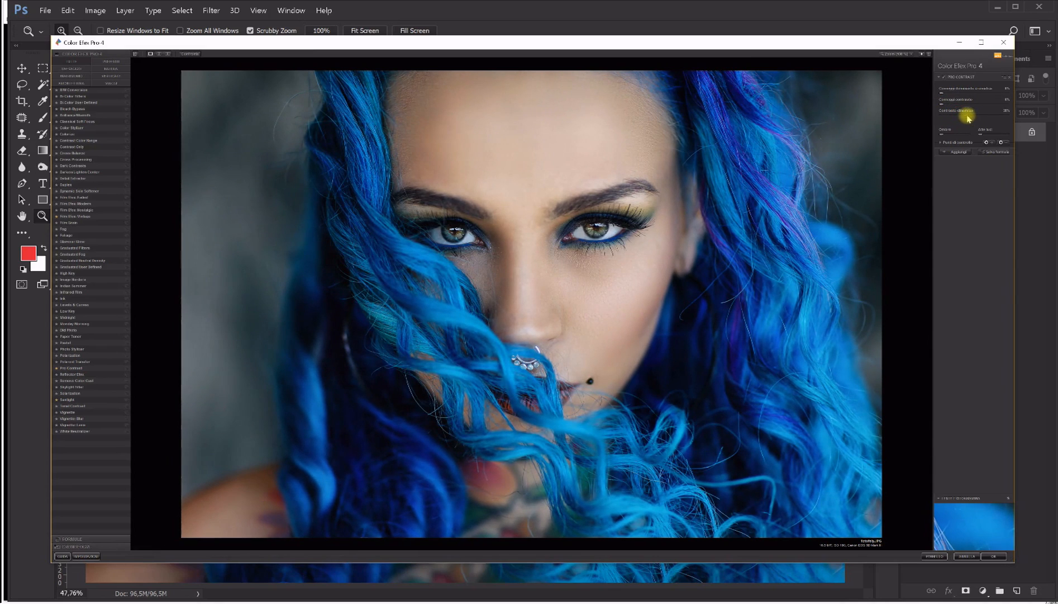
# Compare the Pro Contrast preview with the original image several times
pyautogui.click(190, 55)
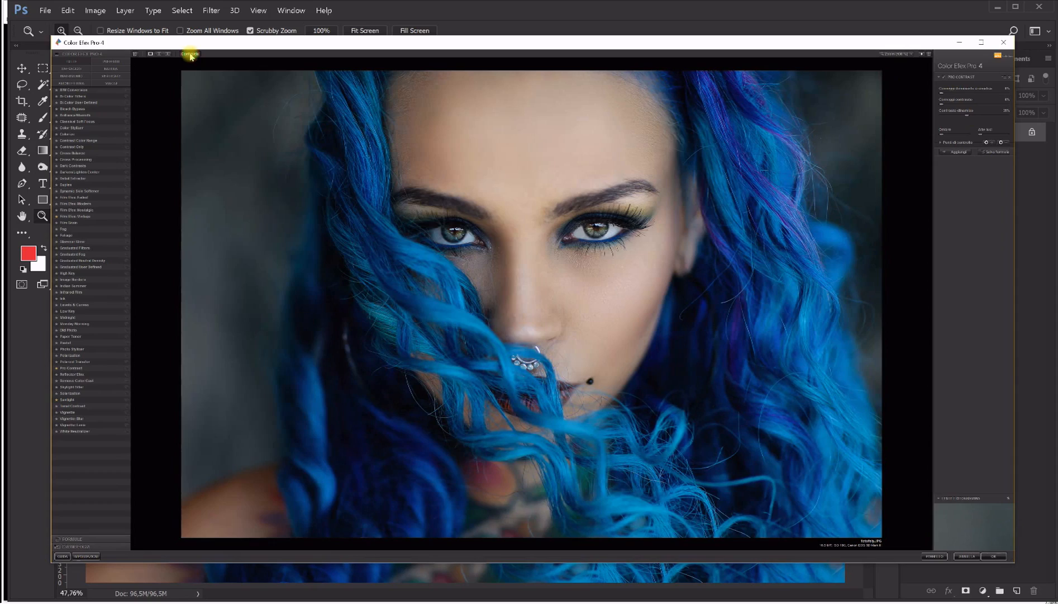
pyautogui.click(190, 55)
pyautogui.click(190, 55)
pyautogui.click(190, 55)
pyautogui.click(190, 55)
pyautogui.click(190, 55)
pyautogui.click(190, 55)
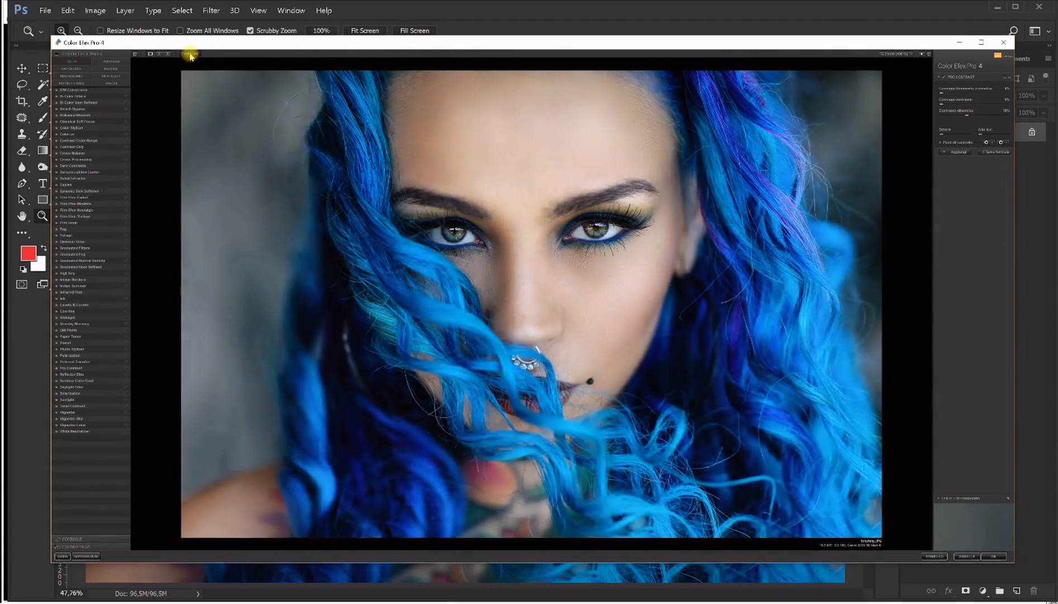
pyautogui.click(190, 54)
pyautogui.click(190, 54)
pyautogui.click(190, 55)
pyautogui.click(190, 55)
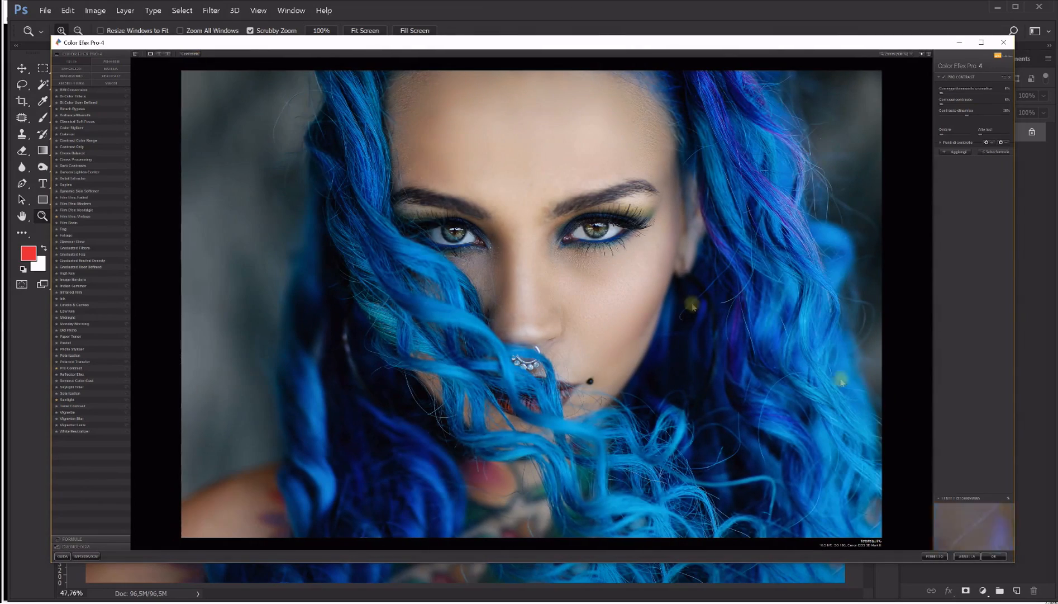
# Apply the Pro Contrast effect as its own layer and flatten the image
pyautogui.click(998, 556)
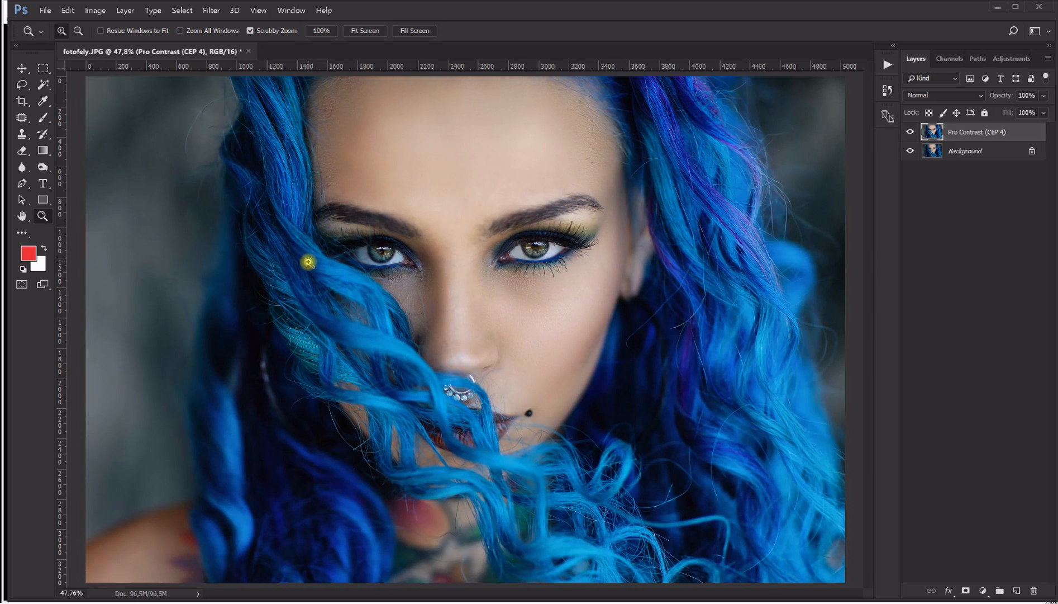
pyautogui.rightClick(317, 267)
pyautogui.click(318, 268)
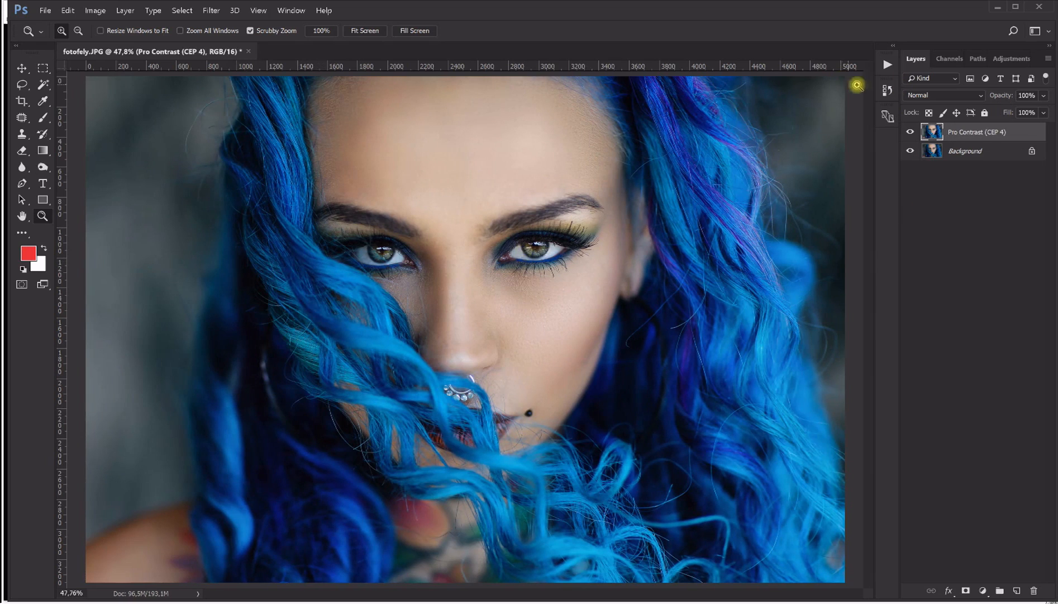
pyautogui.click(125, 11)
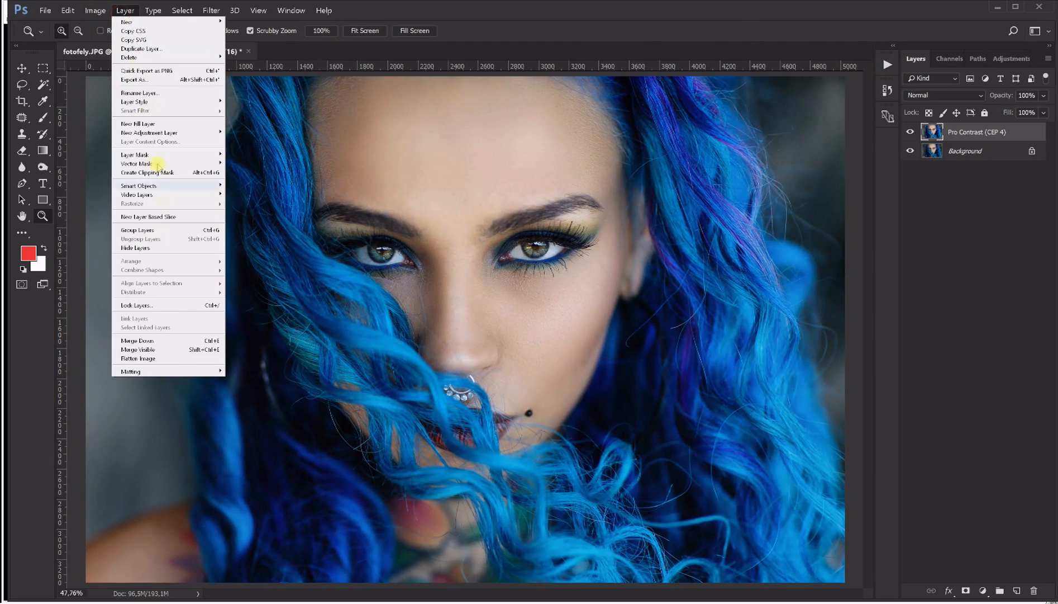
pyautogui.click(169, 358)
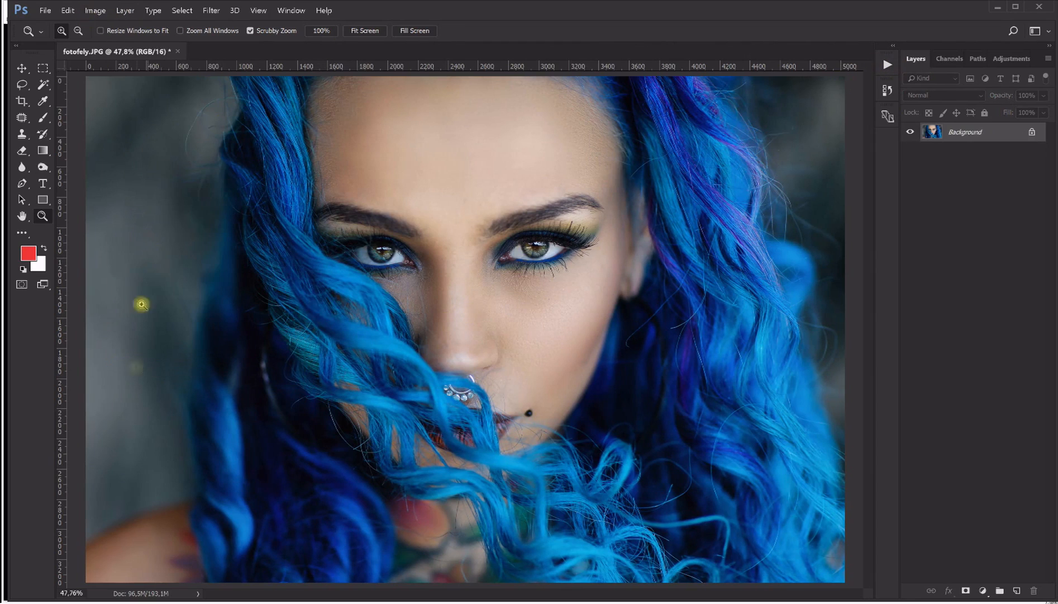
# Run the Infrablu action from the Infrablu - EnhanceMYphoto.com set on the flattened portrait
pyautogui.click(888, 65)
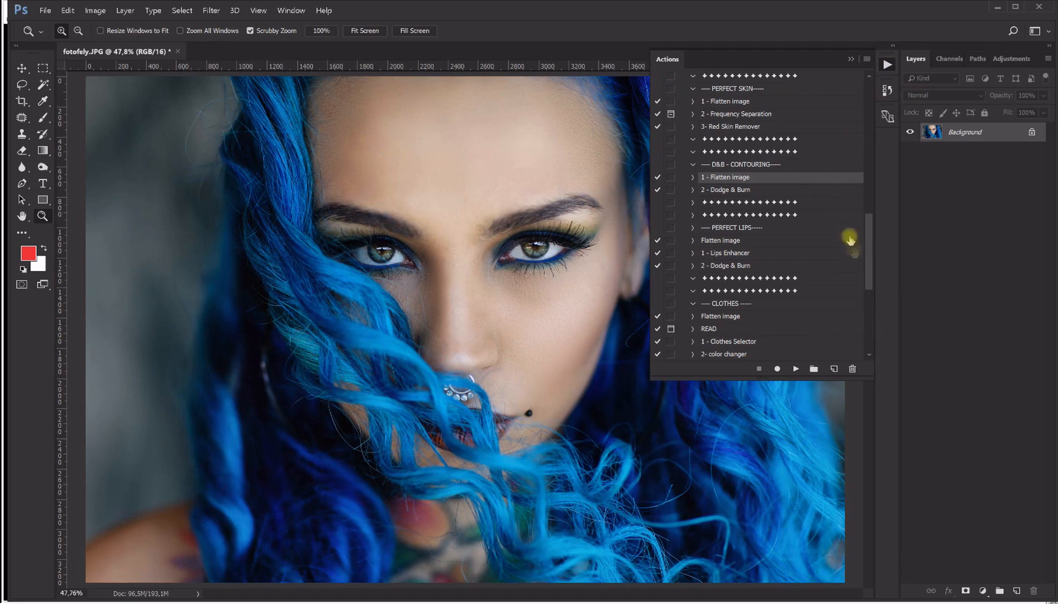
pyautogui.moveTo(867, 239); pyautogui.dragTo(836, 105)
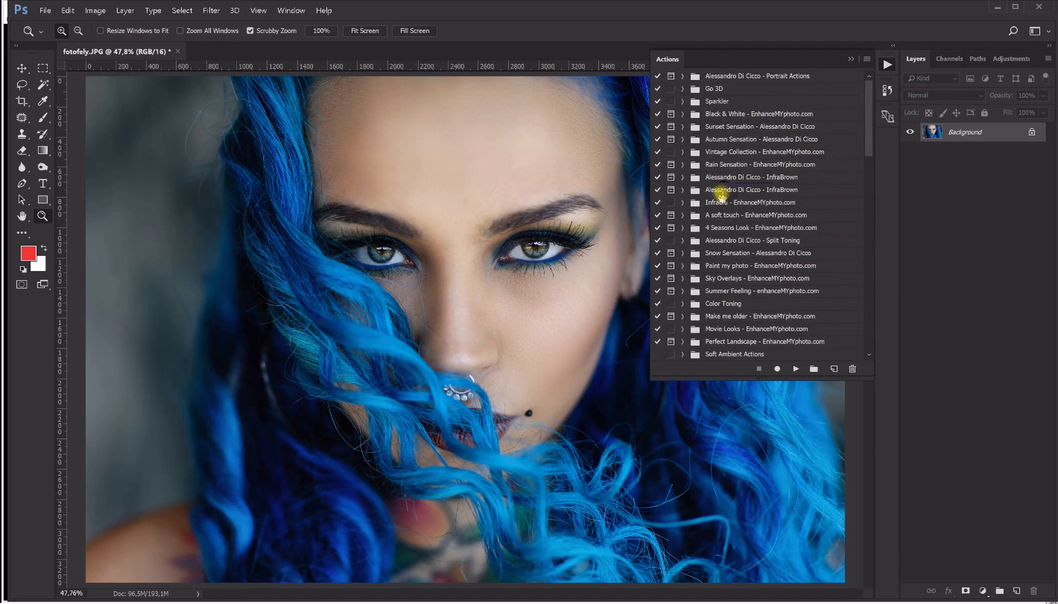
pyautogui.click(683, 202)
pyautogui.click(705, 216)
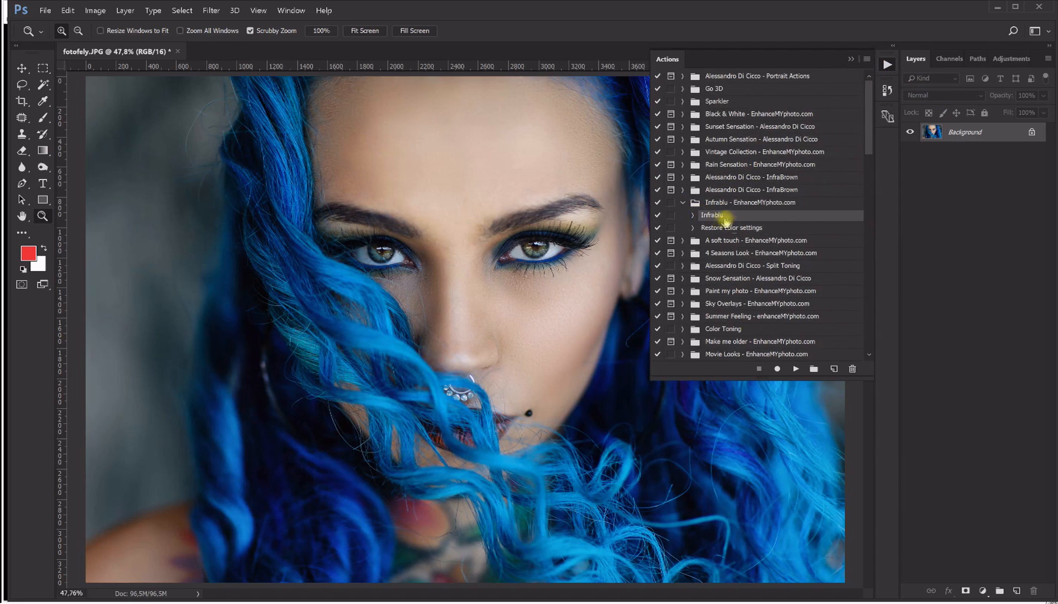
pyautogui.click(791, 368)
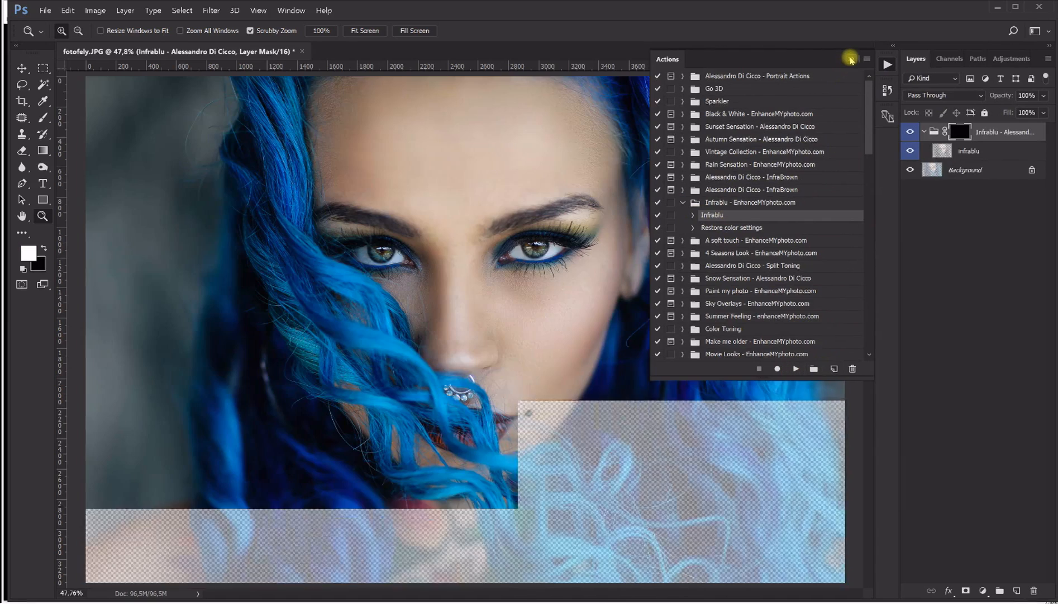
pyautogui.click(850, 60)
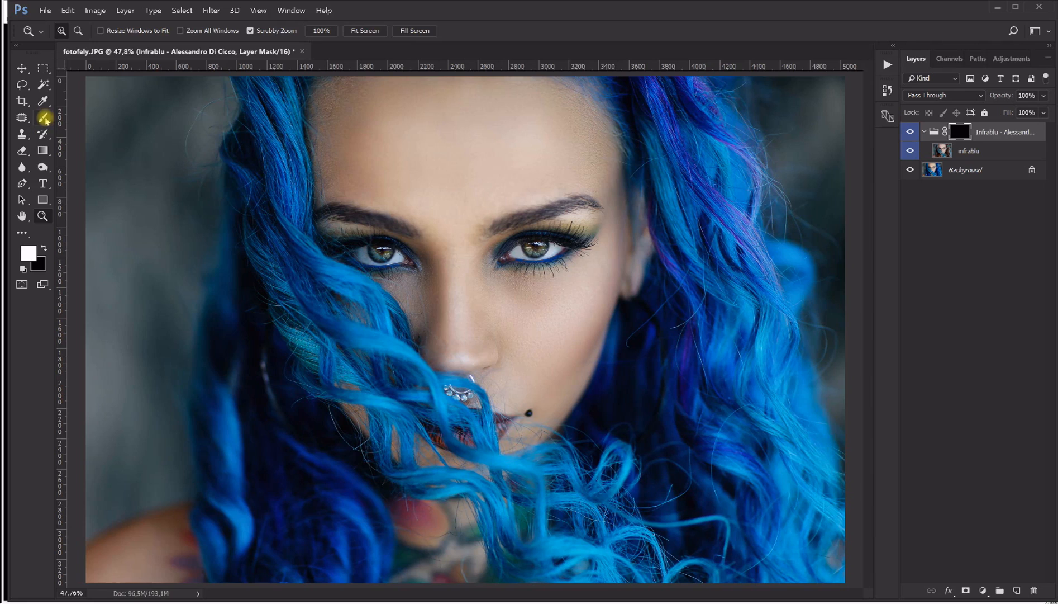
# Paint the Infrablu group mask white over the background with the brush at 100% opacity, and undo the stroke over the hair
pyautogui.click(43, 118)
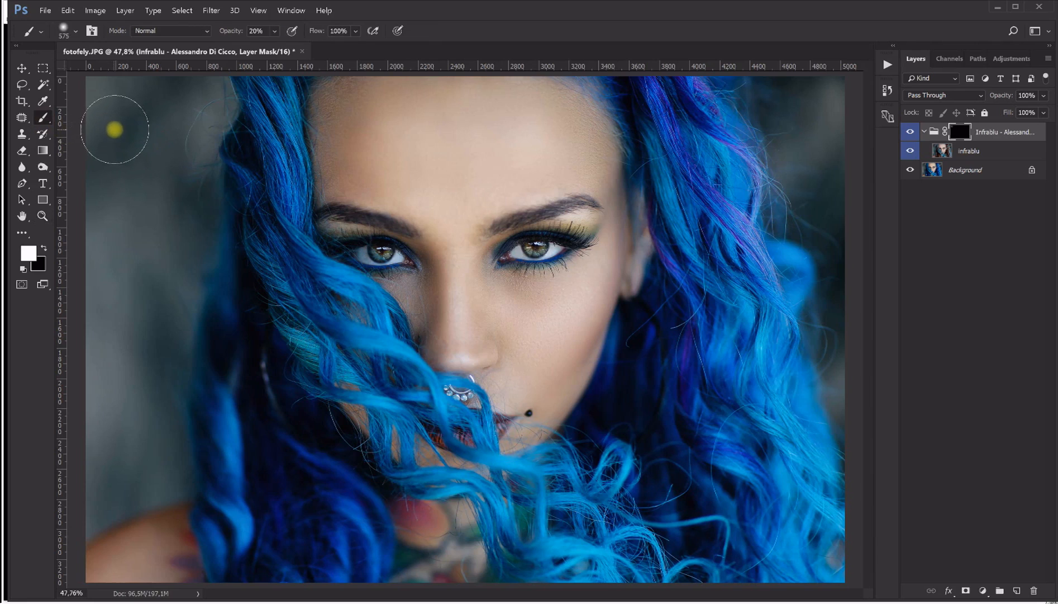
pyautogui.click(274, 31)
pyautogui.moveTo(280, 46); pyautogui.dragTo(330, 46)
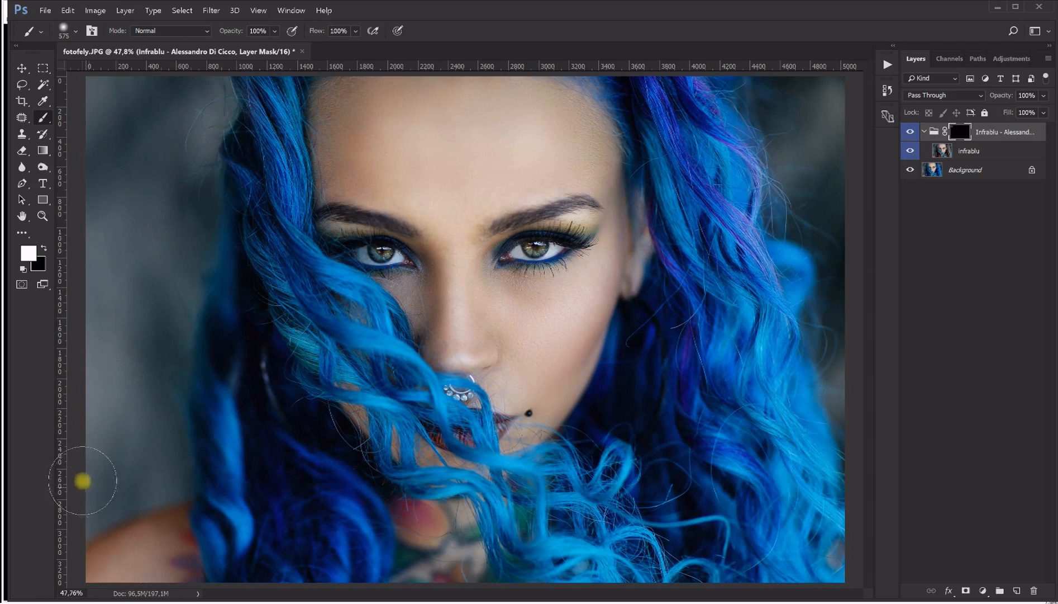
pyautogui.moveTo(267, 244)
pyautogui.mouseDown()
pyautogui.moveTo(265, 182)
pyautogui.moveTo(274, 264)
pyautogui.moveTo(259, 104)
pyautogui.moveTo(333, 348)
pyautogui.moveTo(260, 271)
pyautogui.moveTo(321, 358)
pyautogui.moveTo(142, 371)
pyautogui.moveTo(237, 515)
pyautogui.mouseUp()
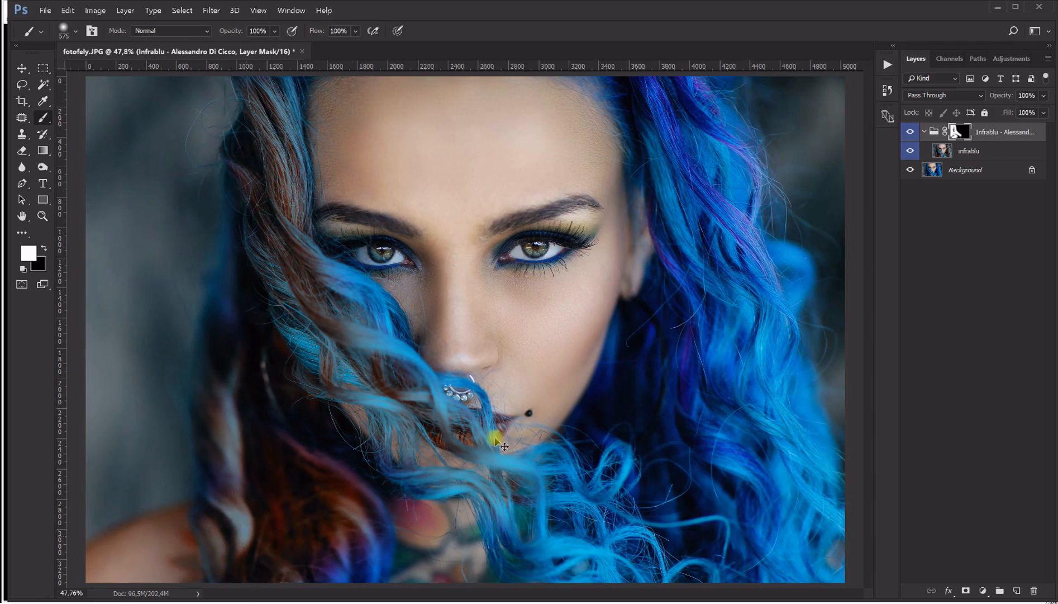
pyautogui.hotkey('ctrl', 'z')
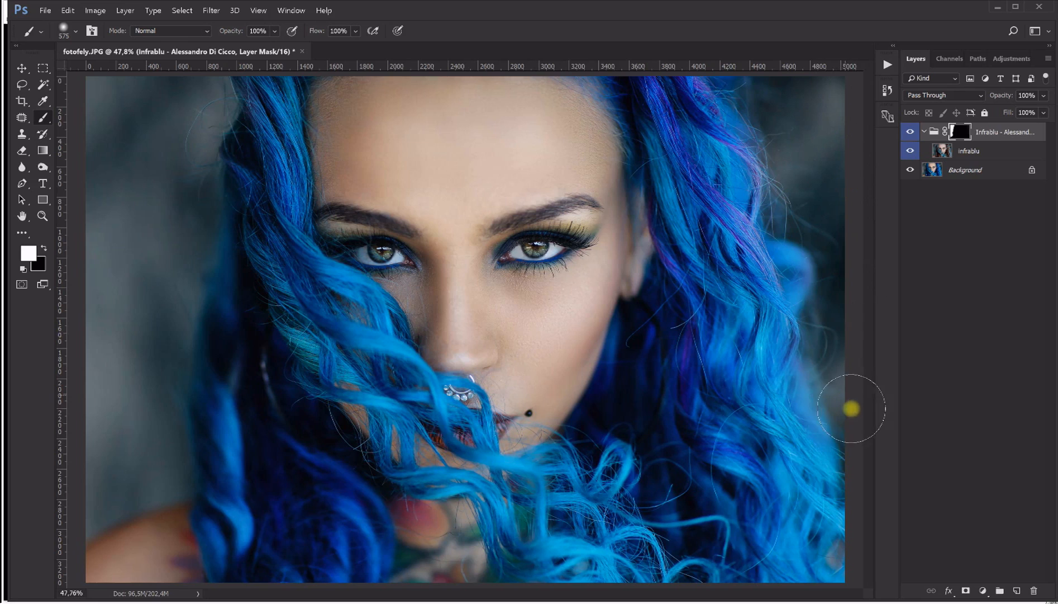
# Compare the background with and without the masked Infrablu group by switching its visibility
pyautogui.click(910, 132)
pyautogui.click(910, 131)
pyautogui.click(910, 131)
pyautogui.click(909, 131)
pyautogui.click(910, 132)
pyautogui.click(910, 132)
pyautogui.click(910, 132)
pyautogui.click(910, 132)
pyautogui.click(910, 132)
pyautogui.click(910, 131)
# Flatten the Infrablu group into the background and bring up the list of actions
pyautogui.click(138, 10)
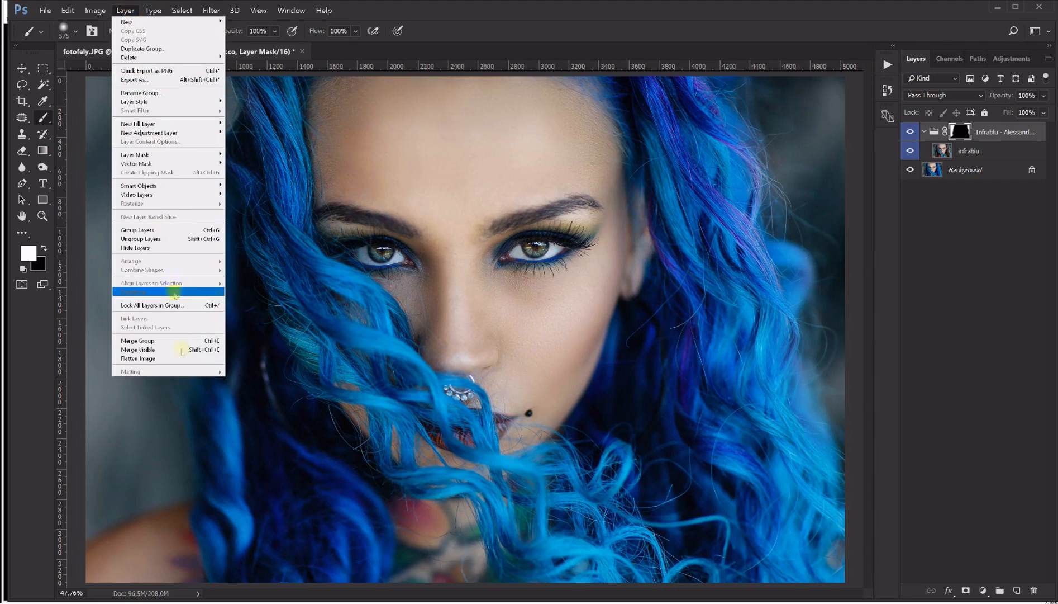
pyautogui.click(182, 369)
pyautogui.click(888, 64)
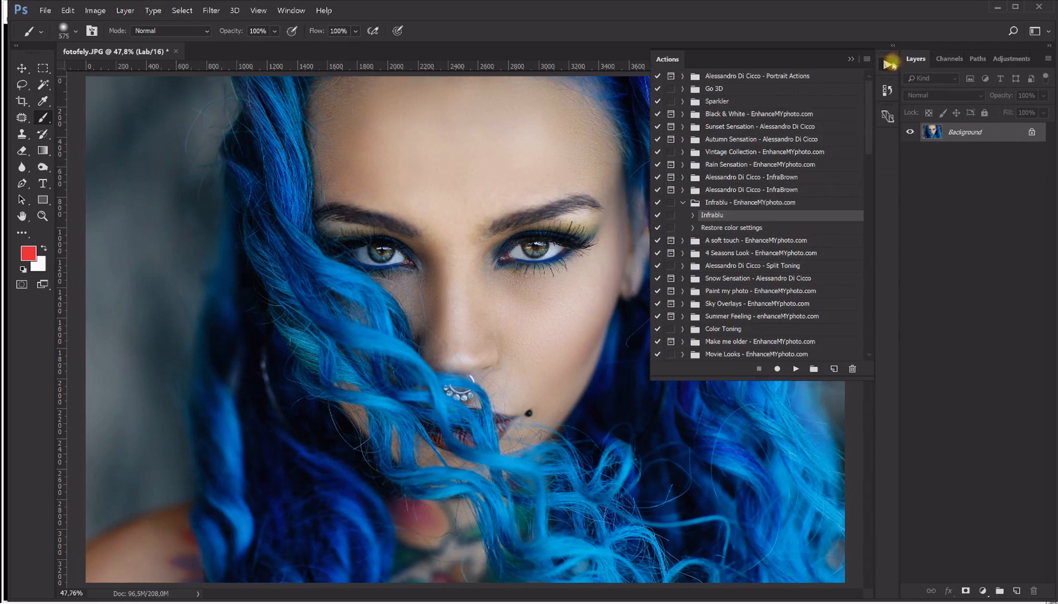
# Run the Restore color settings action from the Infrablu - EnhanceMYphoto.com set on the flattened portrait
pyautogui.click(704, 229)
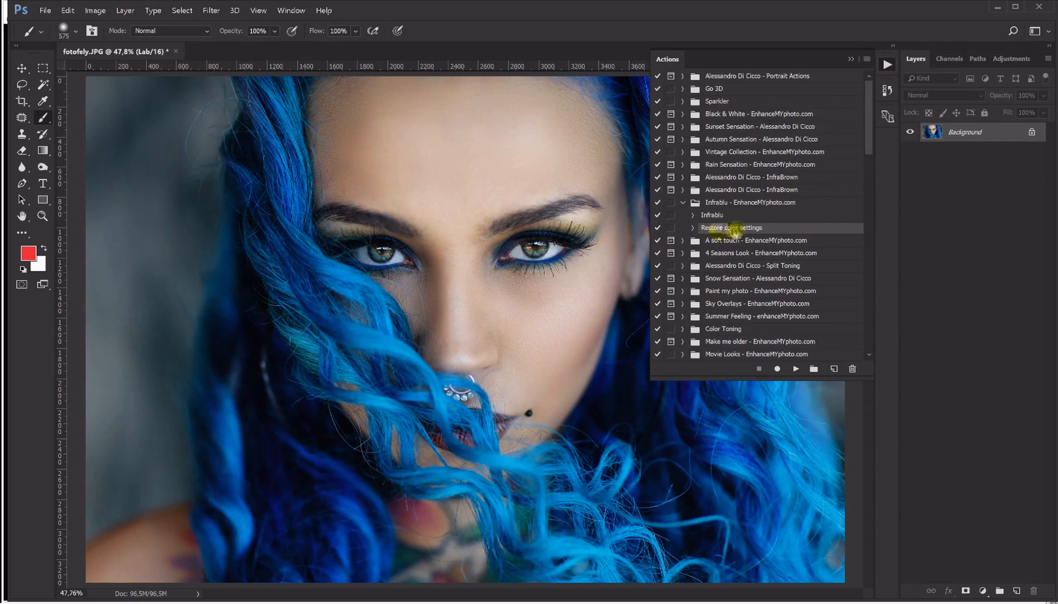
pyautogui.click(718, 216)
pyautogui.click(124, 10)
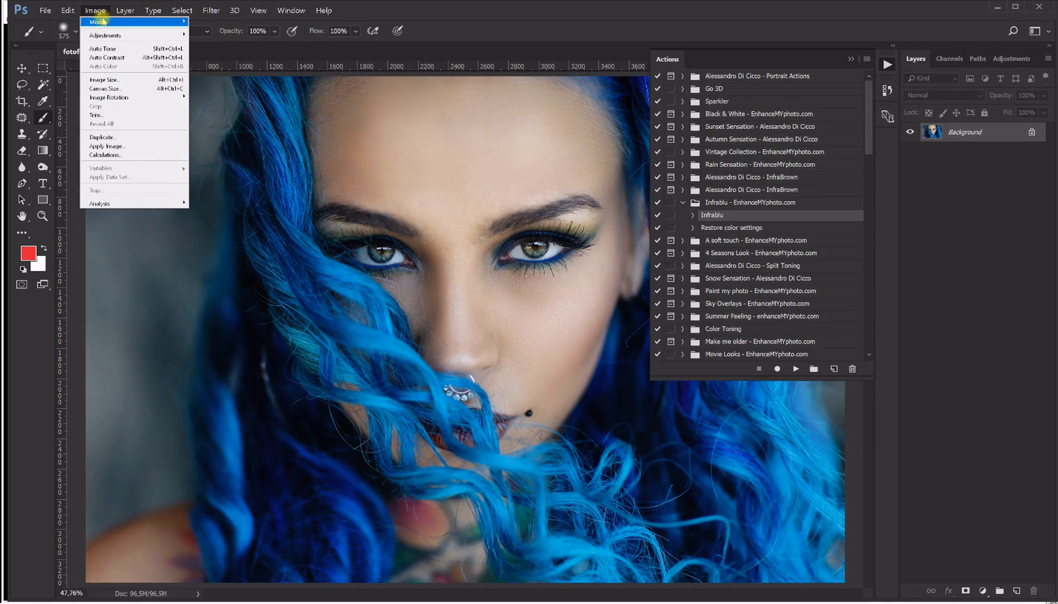
pyautogui.moveTo(106, 21)
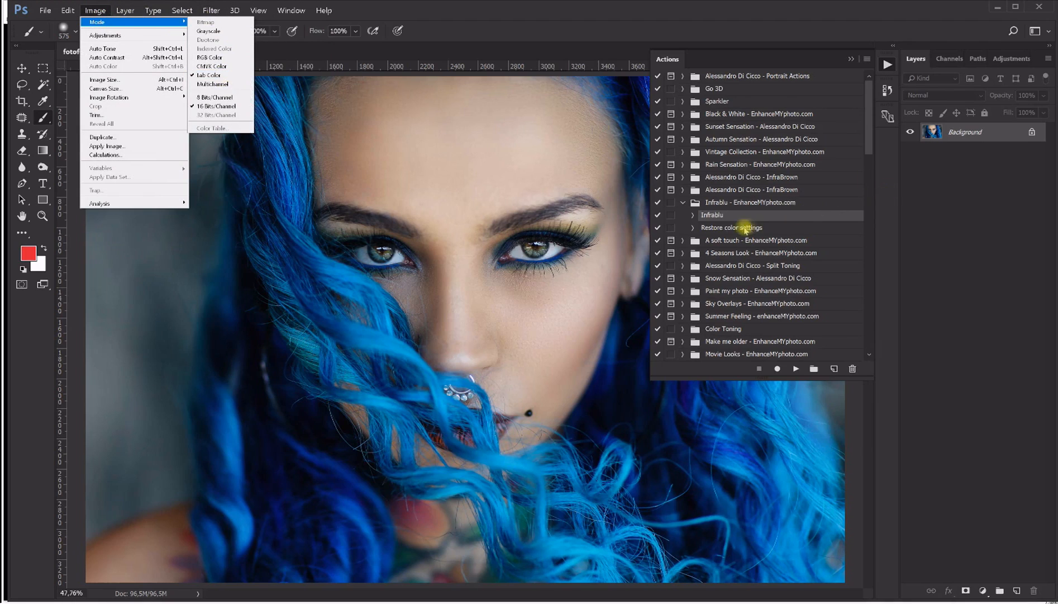
pyautogui.click(727, 229)
pyautogui.click(732, 228)
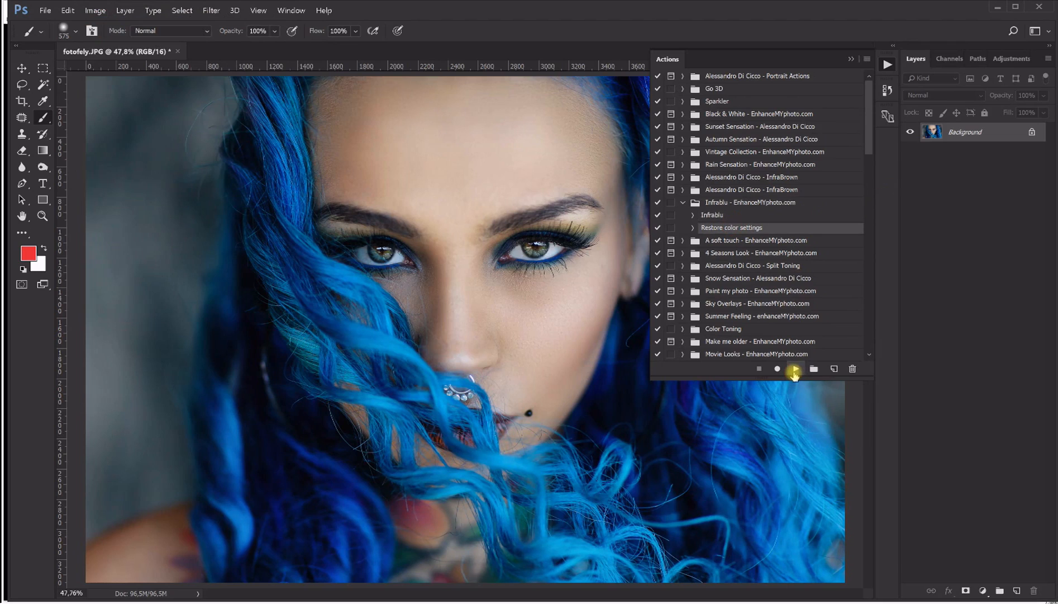
# Check the image's color mode and collapse the list of actions
pyautogui.click(109, 9)
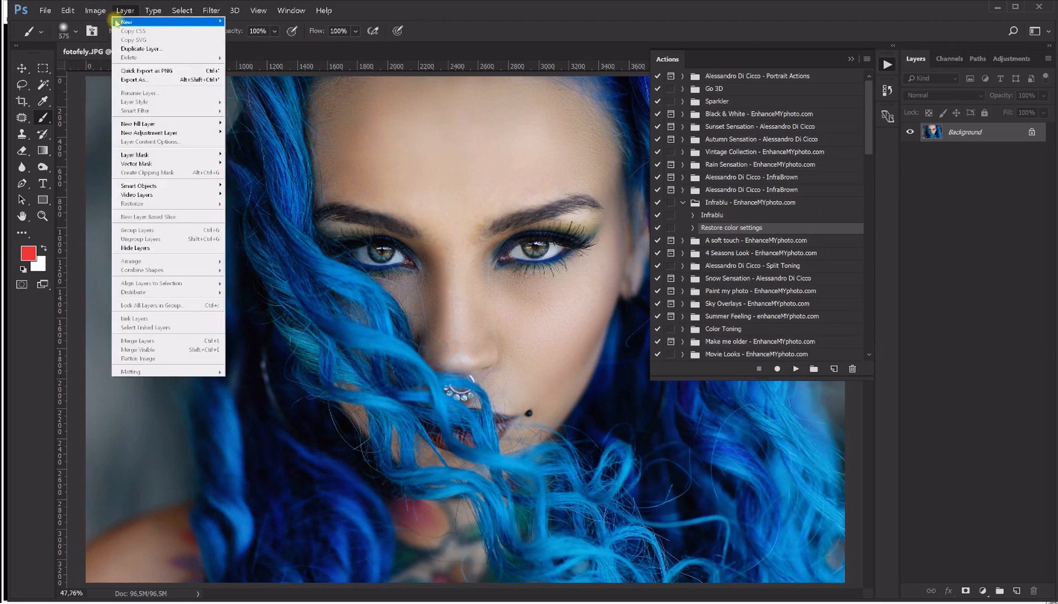
pyautogui.click(99, 15)
pyautogui.click(98, 15)
pyautogui.moveTo(106, 21)
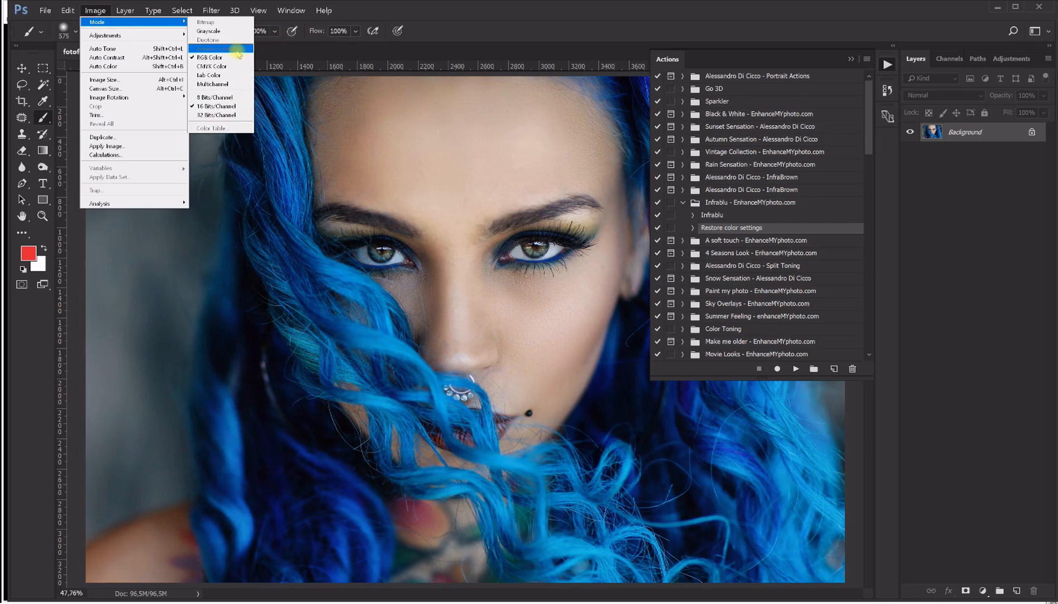
pyautogui.click(507, 41)
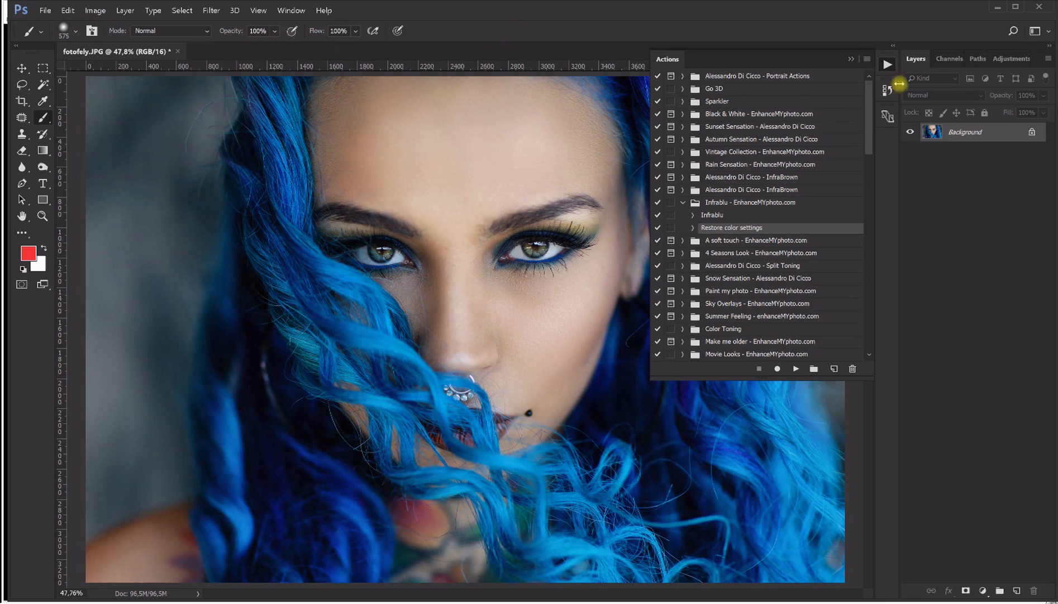
pyautogui.click(851, 58)
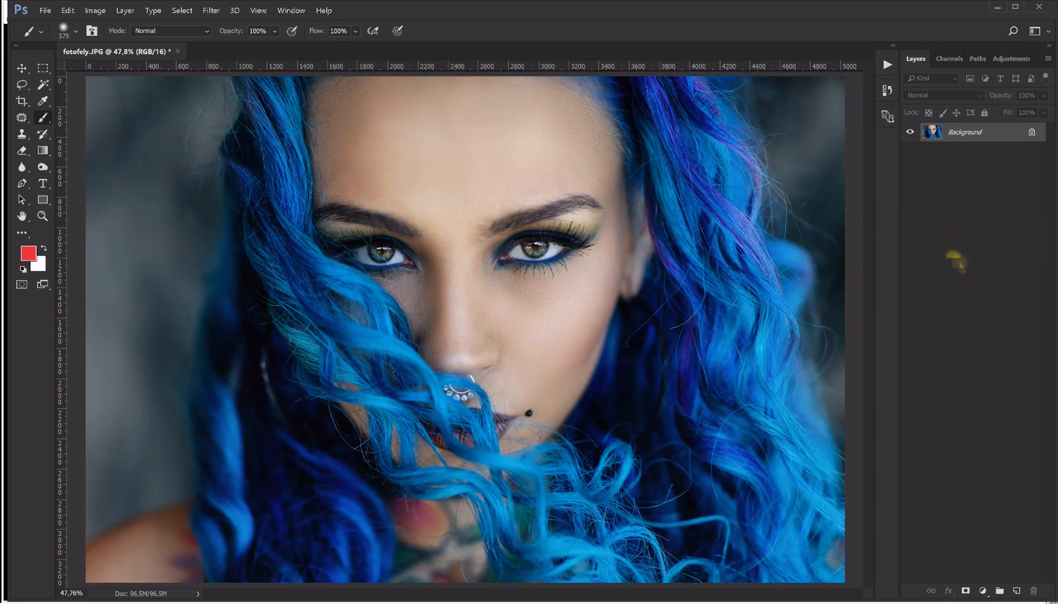
# Add a Levels adjustment layer and set the Blue channel's midtone input level to 1.43, keeping the black and white points at 0 and 255
pyautogui.click(1012, 58)
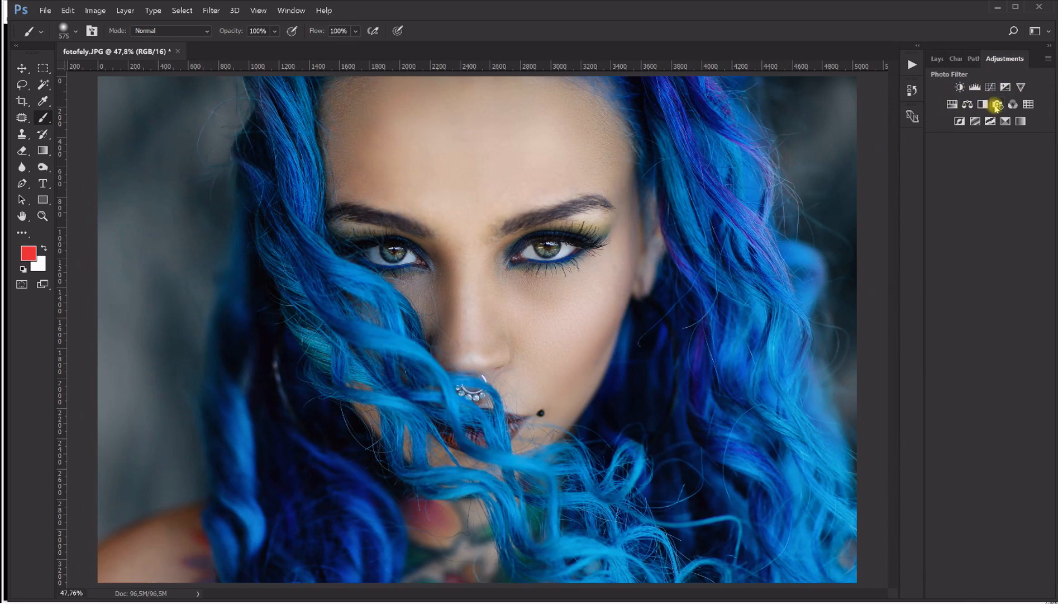
pyautogui.click(974, 87)
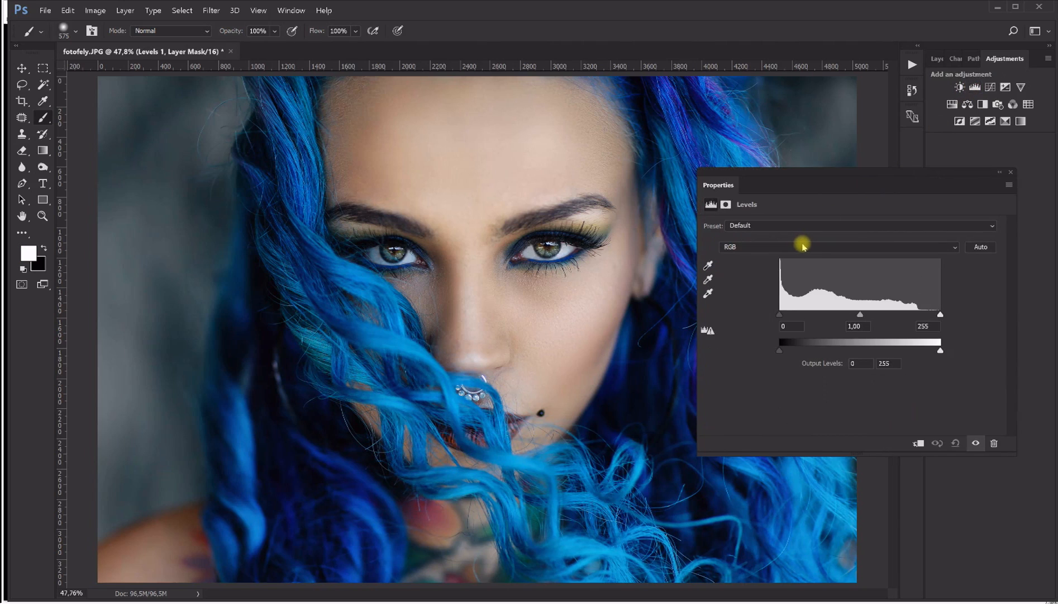
pyautogui.click(803, 247)
pyautogui.click(778, 276)
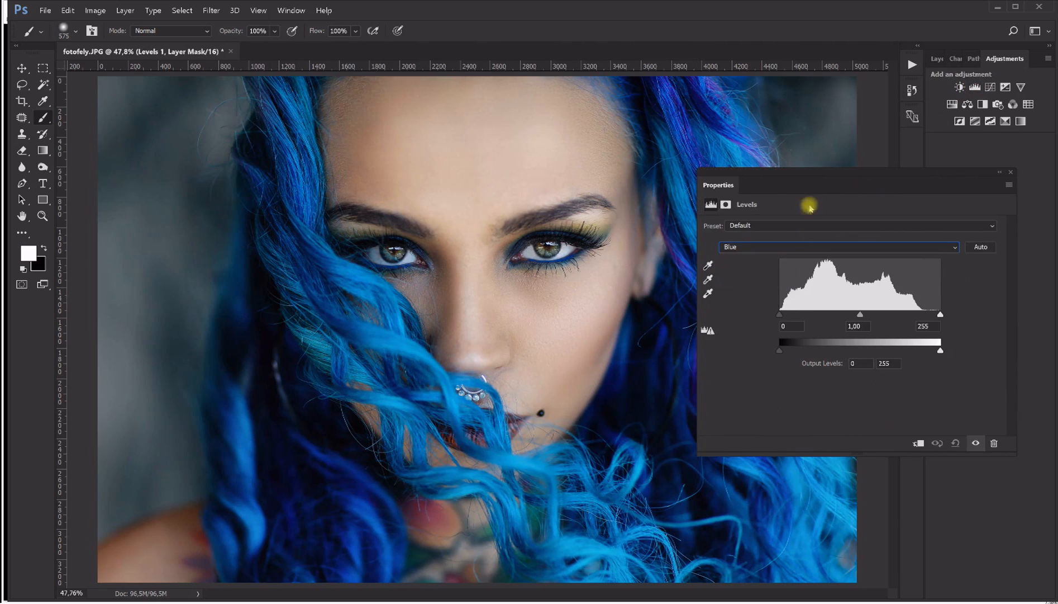
pyautogui.moveTo(781, 317); pyautogui.dragTo(793, 317)
pyautogui.moveTo(854, 317); pyautogui.dragTo(836, 318)
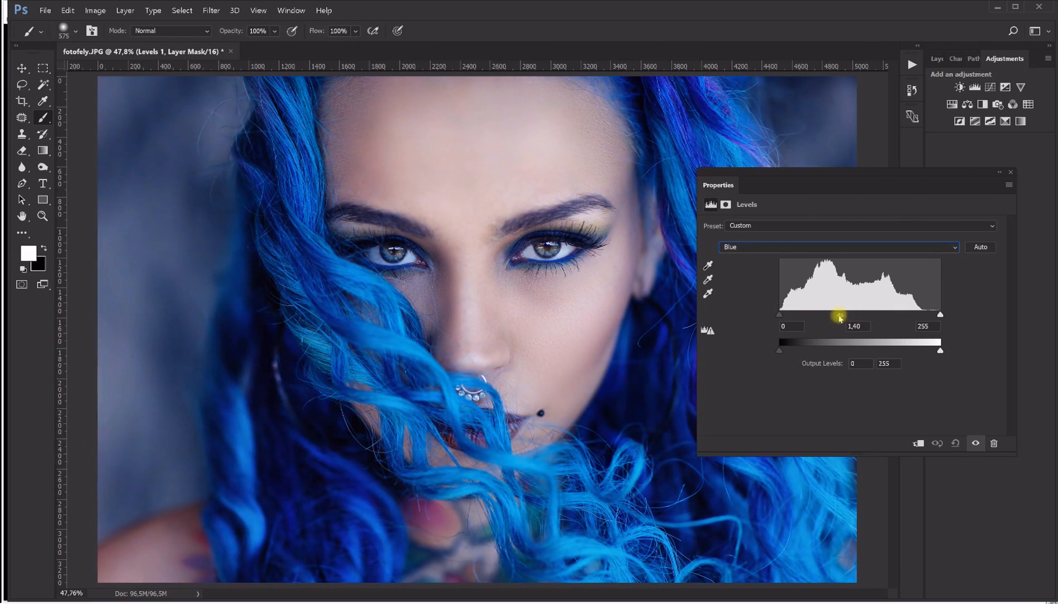
pyautogui.moveTo(836, 318); pyautogui.dragTo(868, 318)
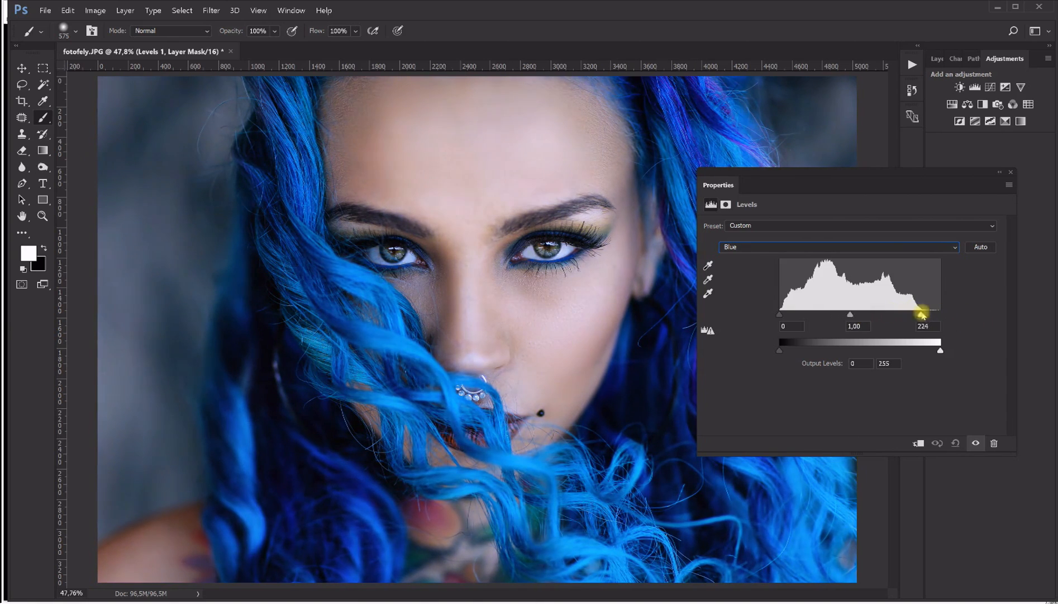
pyautogui.moveTo(904, 317); pyautogui.dragTo(947, 315)
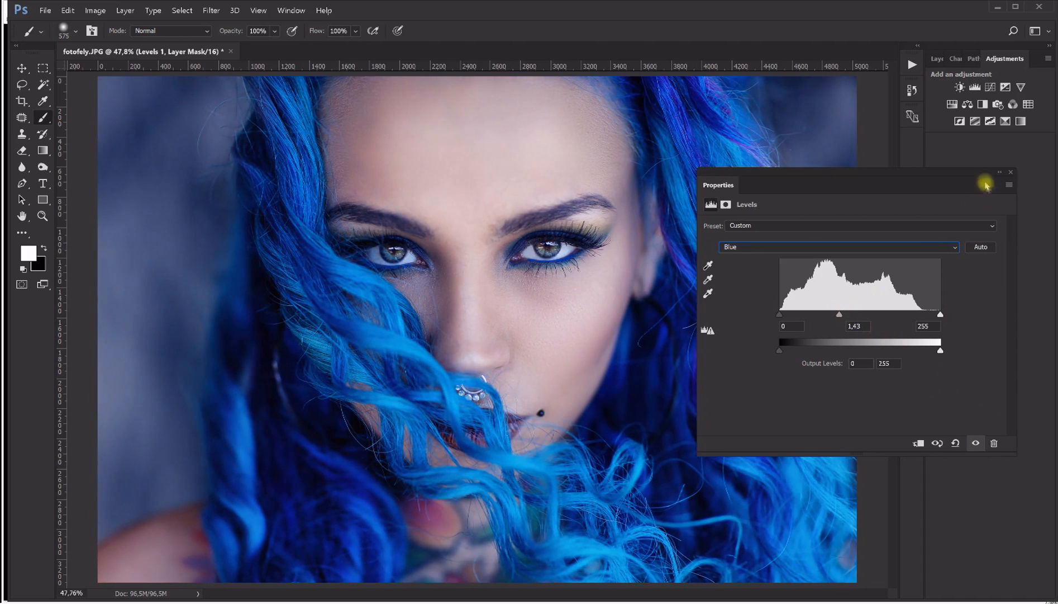
pyautogui.click(1002, 172)
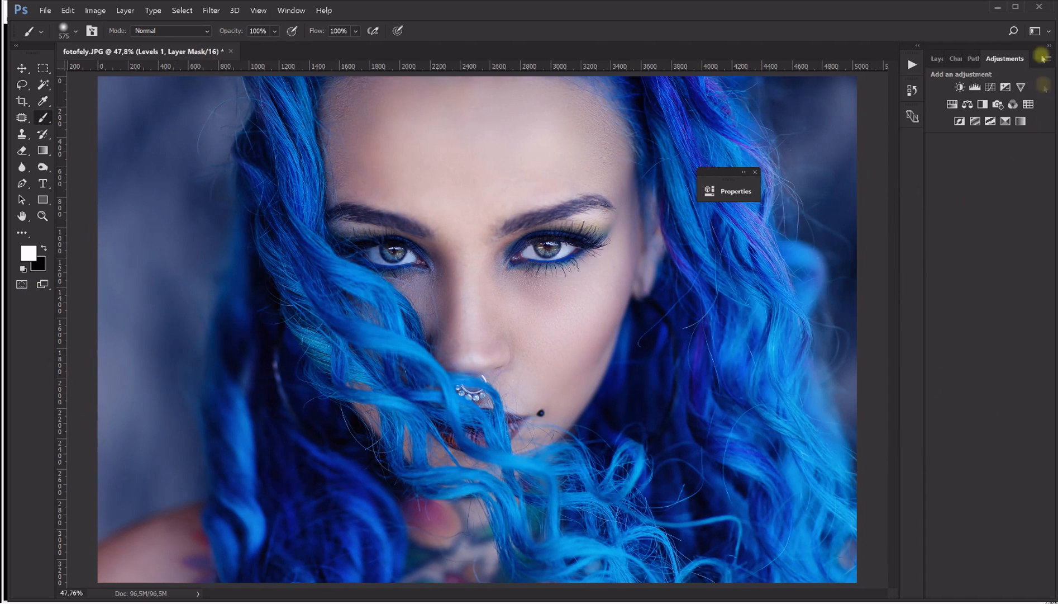
# Paint the Levels layer mask black over the face, hair and shoulder with a brush size of 1358, leaving the background white
pyautogui.click(936, 58)
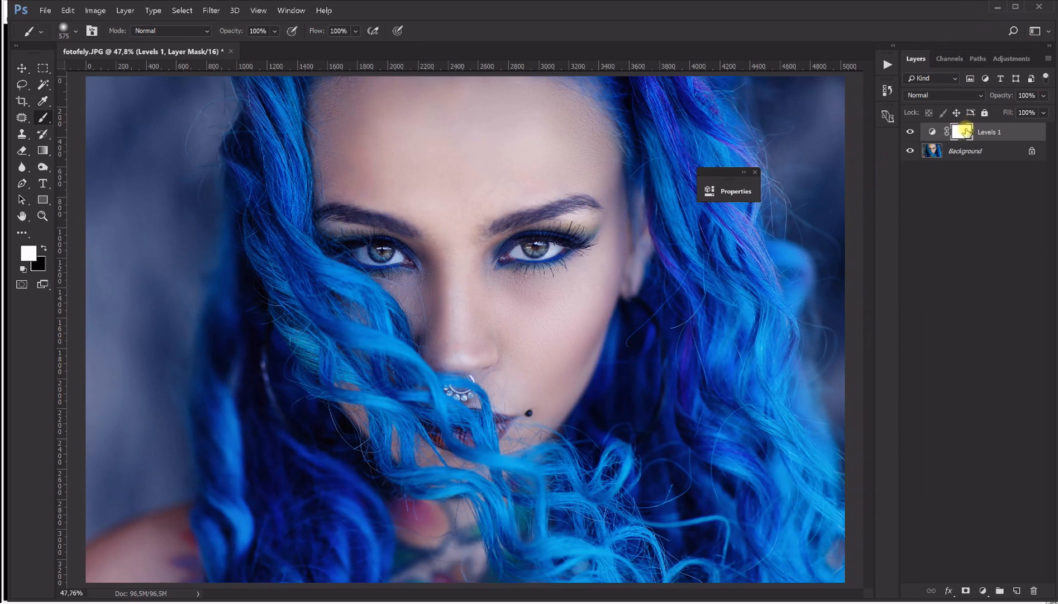
pyautogui.doubleClick(966, 131)
pyautogui.click(671, 185)
pyautogui.click(755, 171)
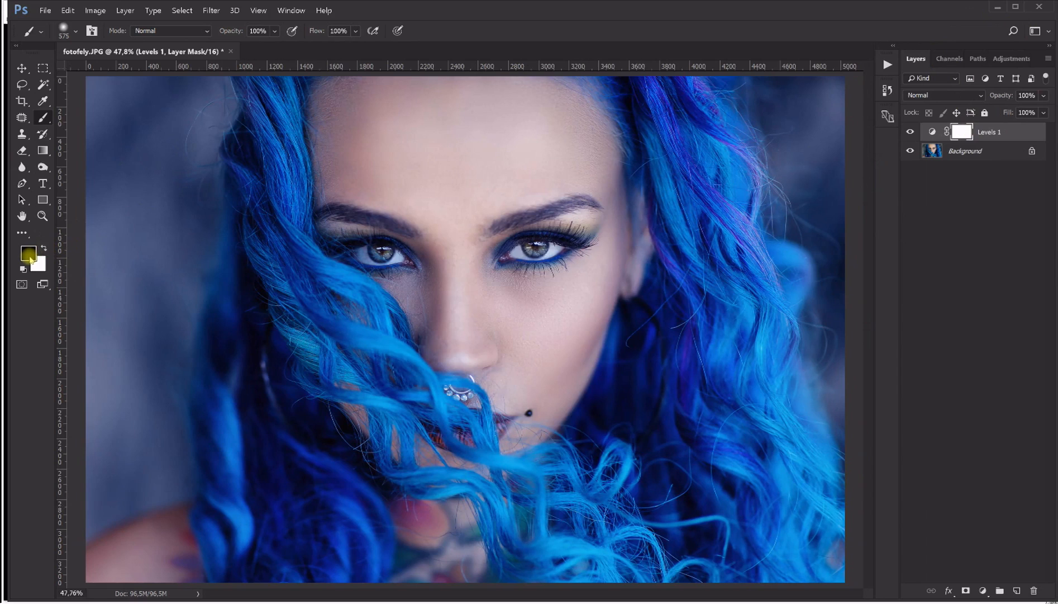
pyautogui.moveTo(415, 262); pyautogui.dragTo(535, 250)
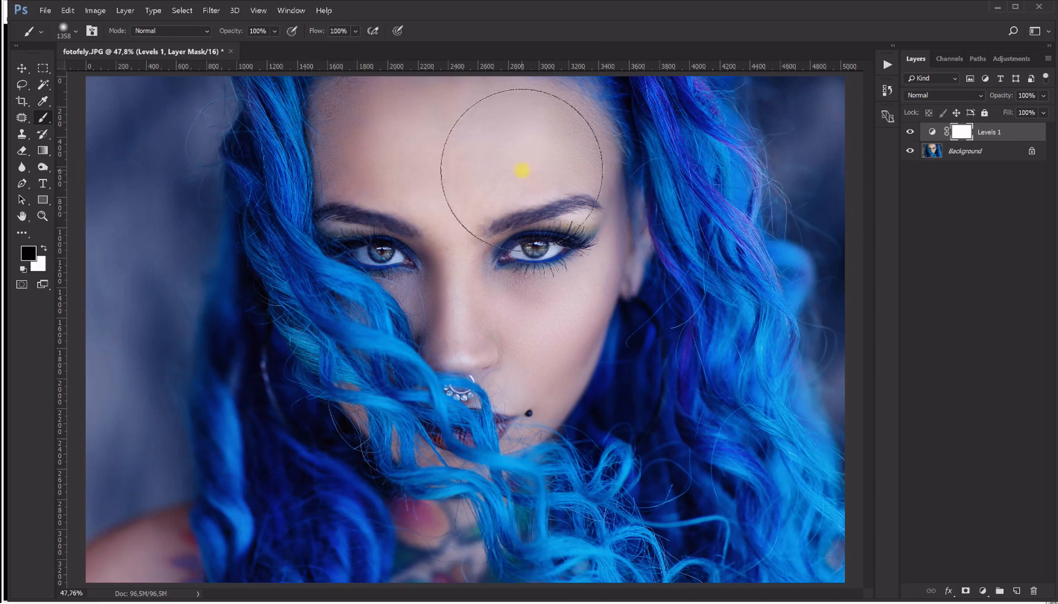
pyautogui.moveTo(329, 126)
pyautogui.mouseDown()
pyautogui.moveTo(432, 139)
pyautogui.moveTo(305, 136)
pyautogui.mouseUp()
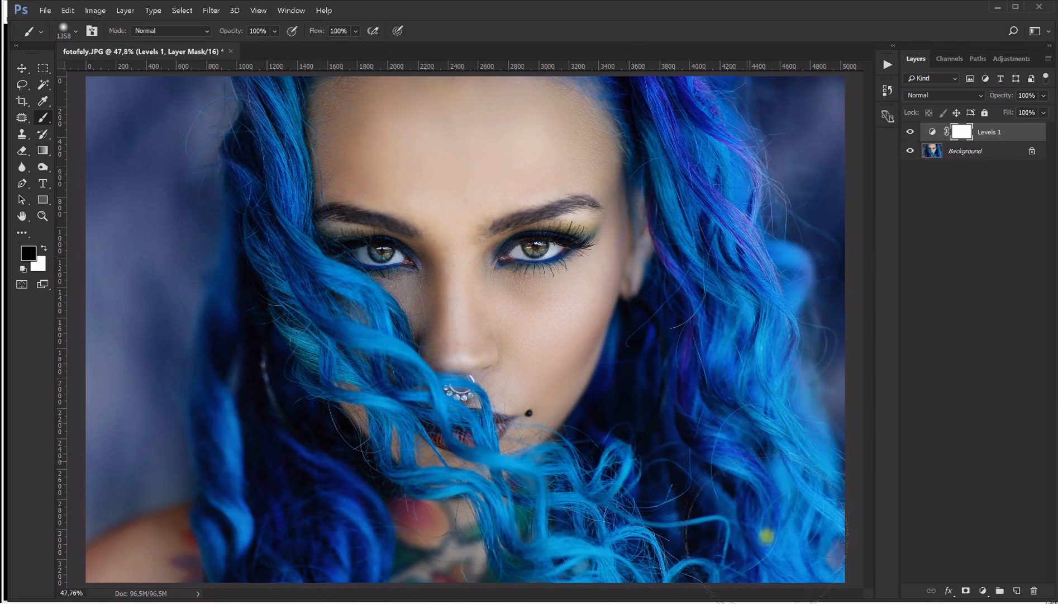
pyautogui.hotkey('ctrl', 'i')
# Compare the background with and without the masked Levels adjustment by switching the layer's visibility
pyautogui.click(915, 125)
pyautogui.click(915, 126)
pyautogui.click(915, 126)
pyautogui.click(915, 126)
pyautogui.click(911, 131)
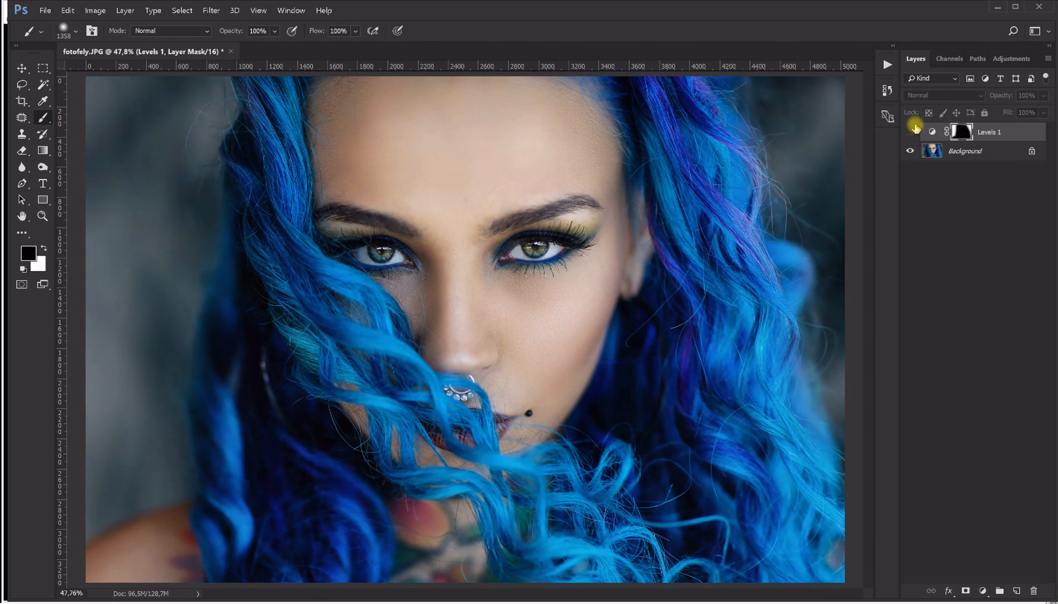
pyautogui.click(915, 129)
pyautogui.click(915, 129)
pyautogui.click(915, 129)
pyautogui.click(915, 129)
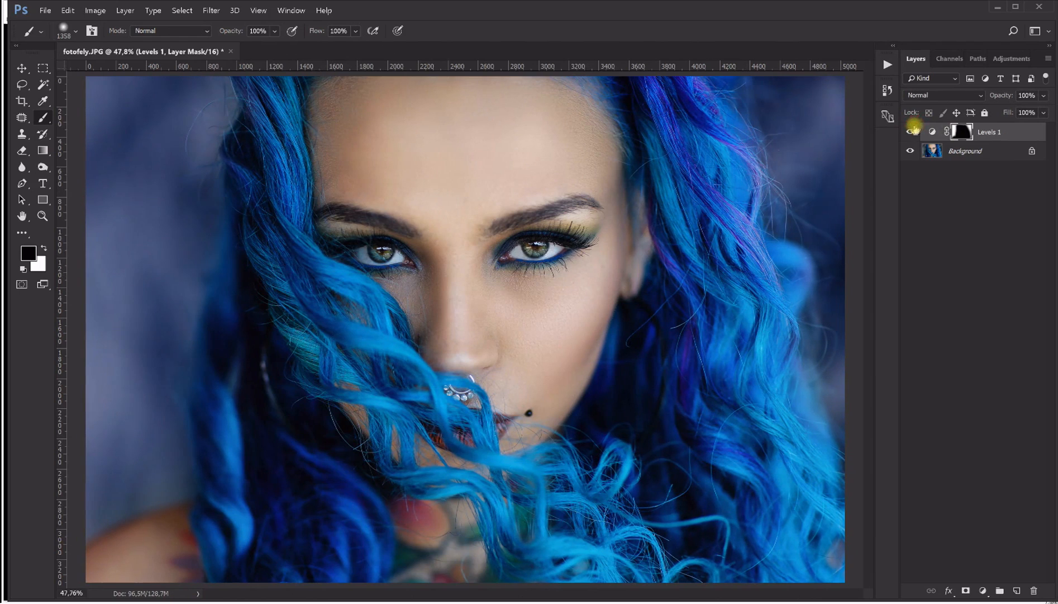
# Flatten the Levels layer into the background and bring up the list of actions
pyautogui.click(134, 11)
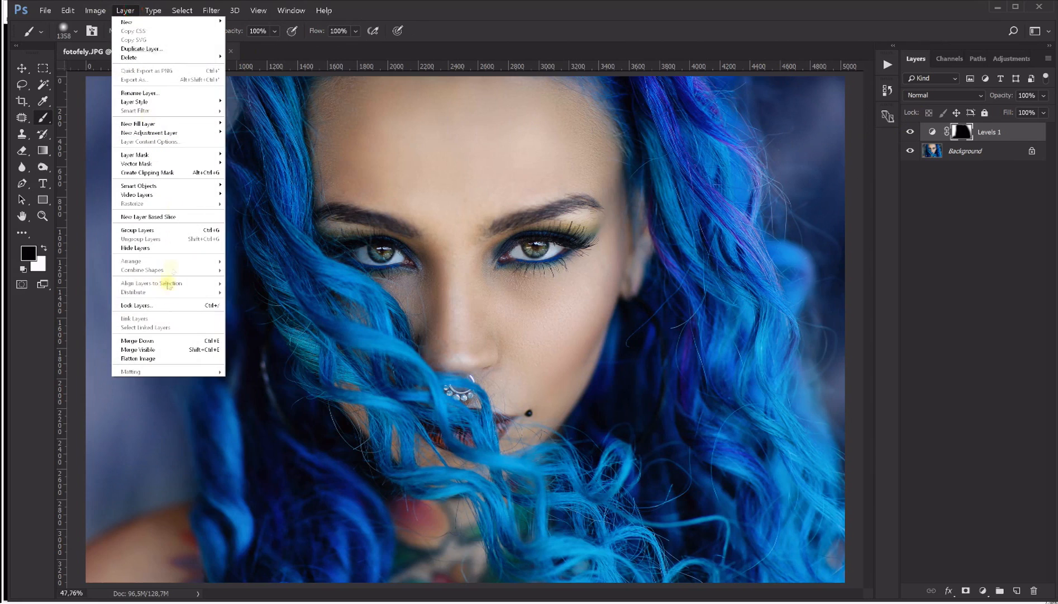
pyautogui.click(162, 359)
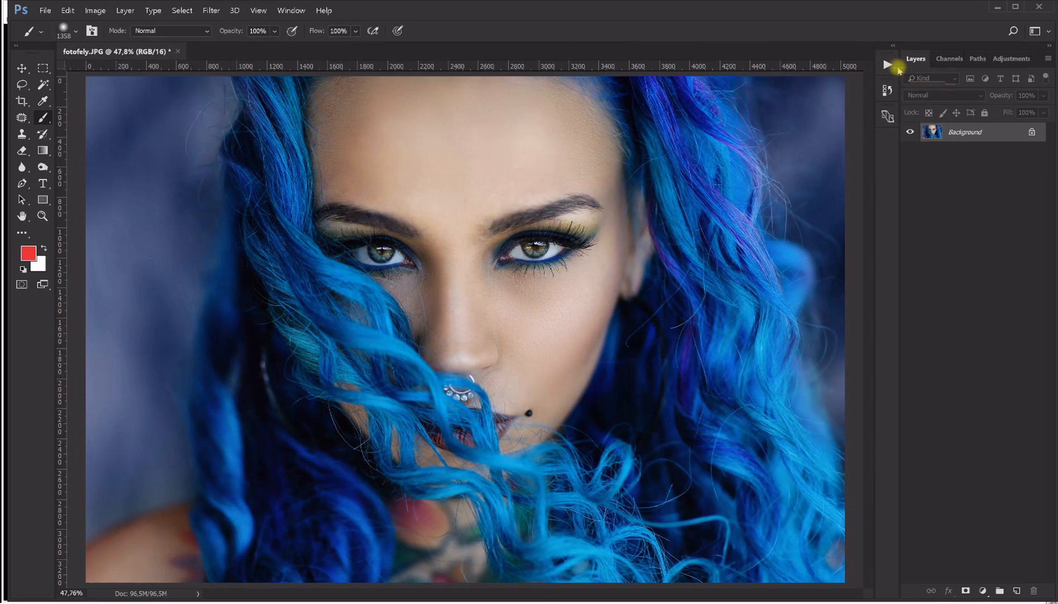
pyautogui.click(889, 65)
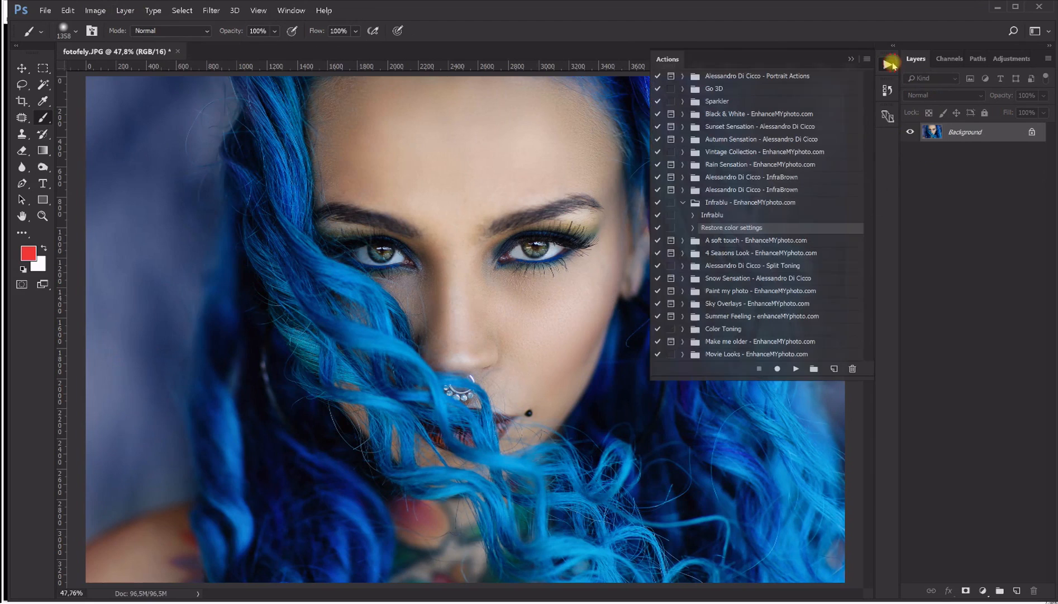
# Try the Color Toning 15 action from the Color Toning - EnhanceMYphoto.com set on the flattened portrait
pyautogui.click(681, 202)
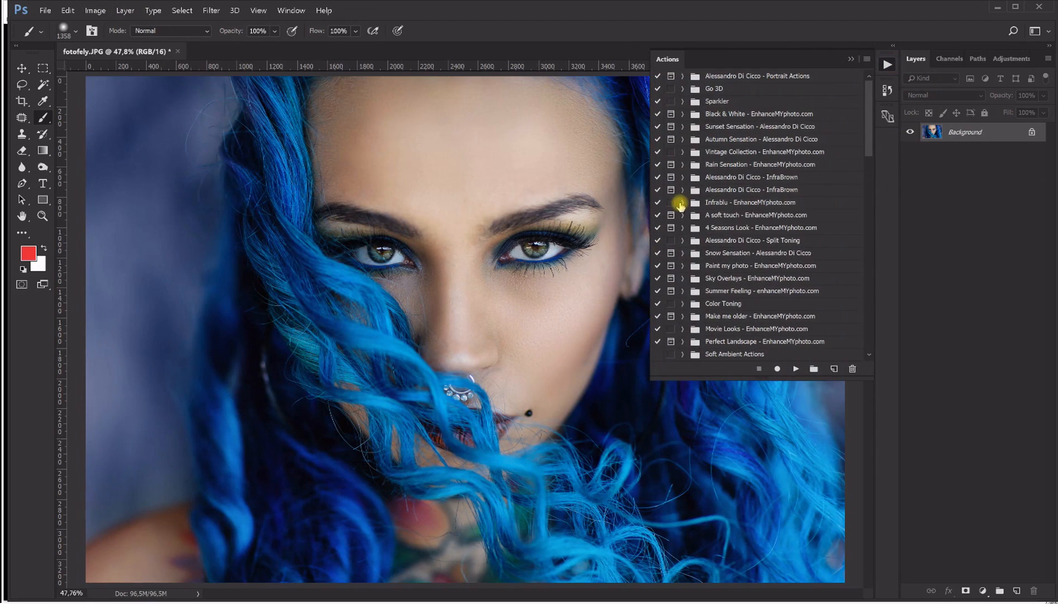
pyautogui.scroll(-5, 687, 195)
pyautogui.click(682, 227)
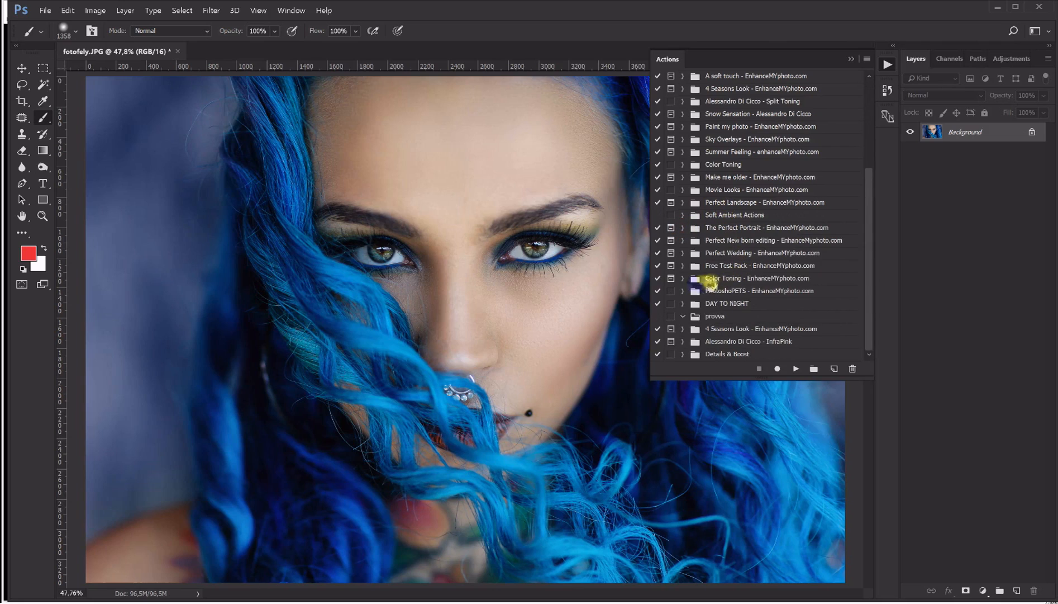
pyautogui.click(751, 280)
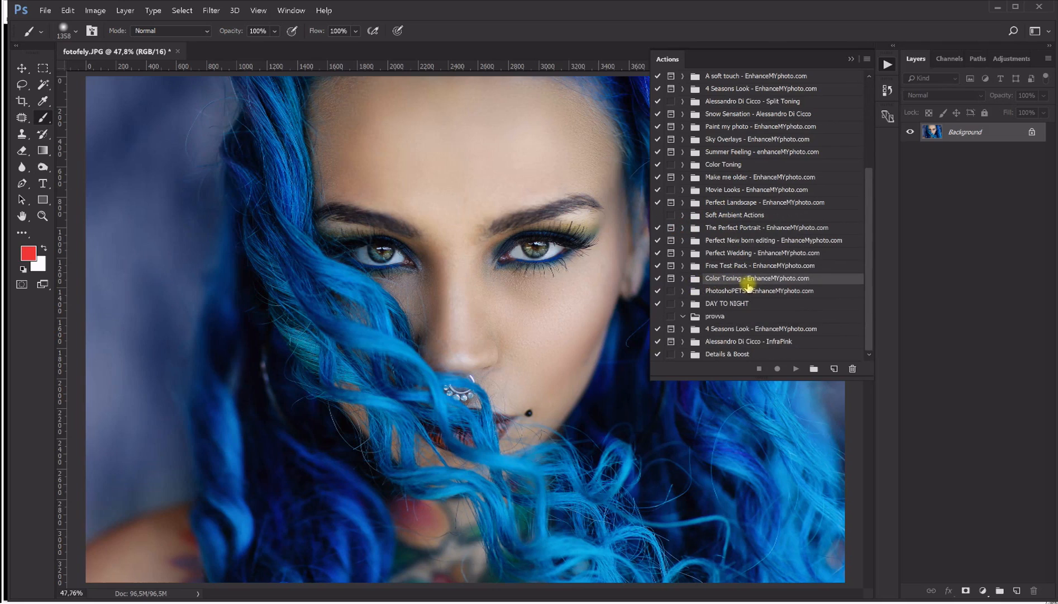
pyautogui.click(682, 278)
pyautogui.scroll(-5, 754, 211)
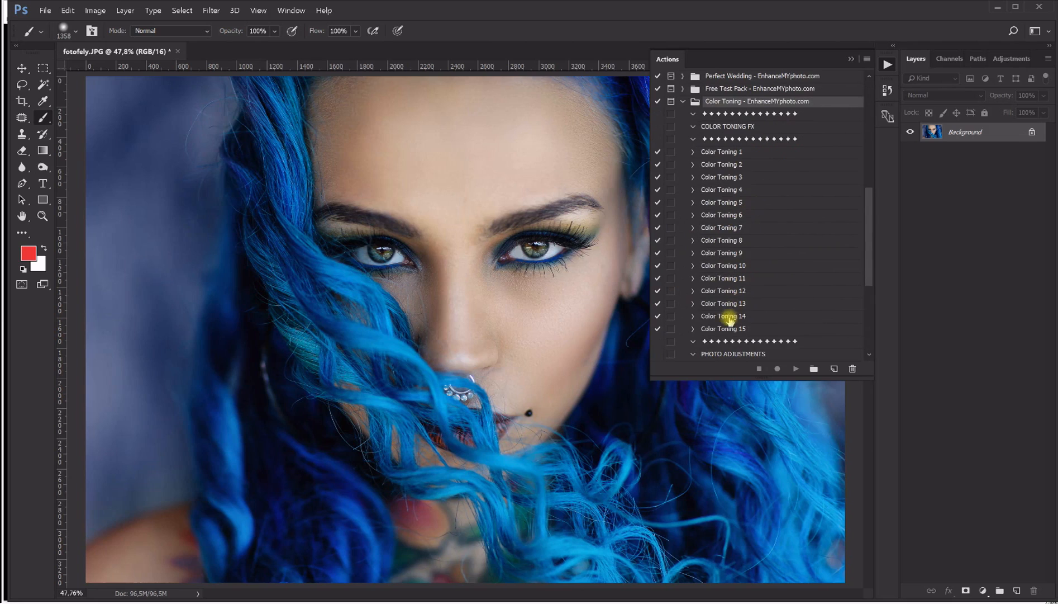
pyautogui.click(732, 328)
pyautogui.click(798, 368)
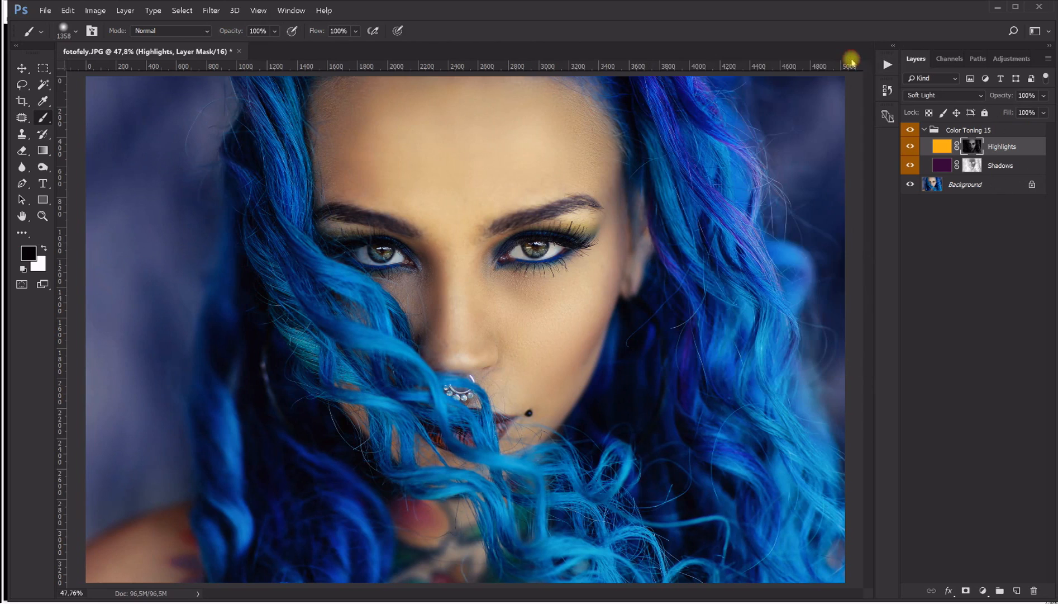
# Compare the portrait with and without the Color Toning 15 group and delete the group
pyautogui.click(913, 130)
pyautogui.click(913, 130)
pyautogui.click(960, 130)
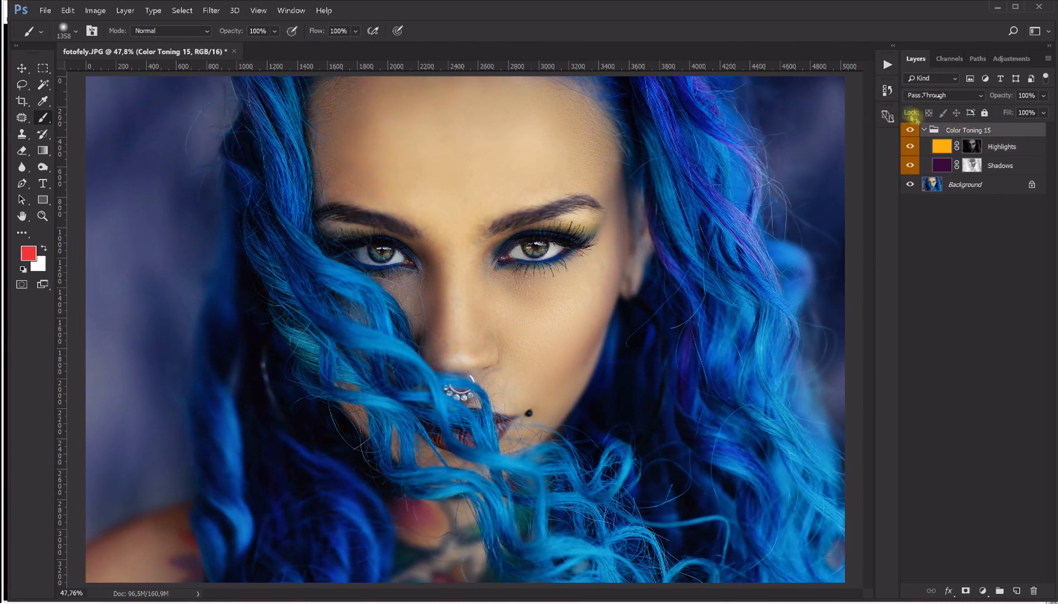
pyautogui.press('Delete')
# Try the Color Toning 14 action on the portrait and delete its group
pyautogui.click(886, 67)
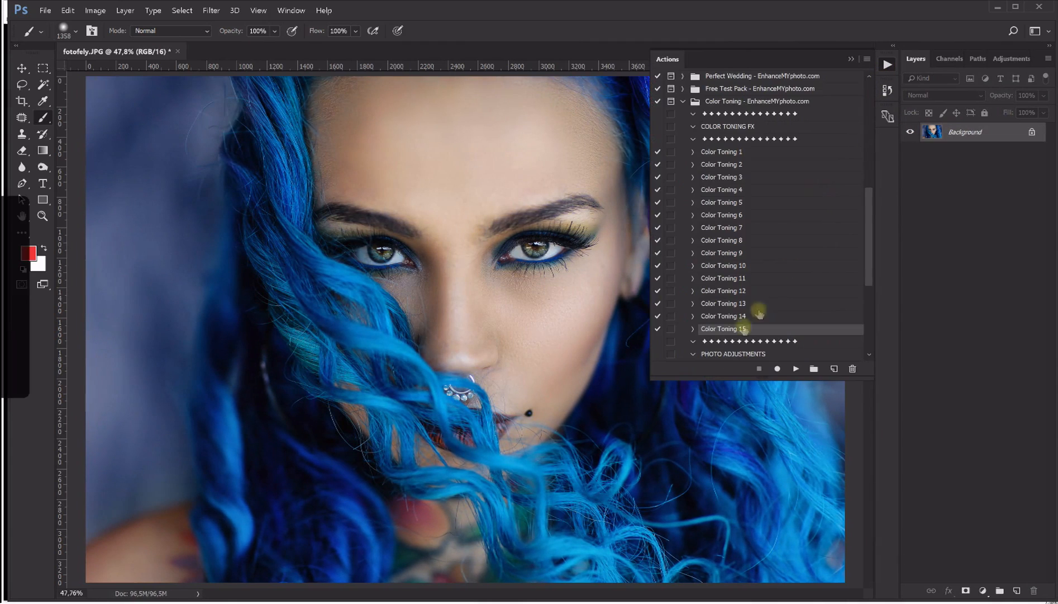
pyautogui.click(723, 327)
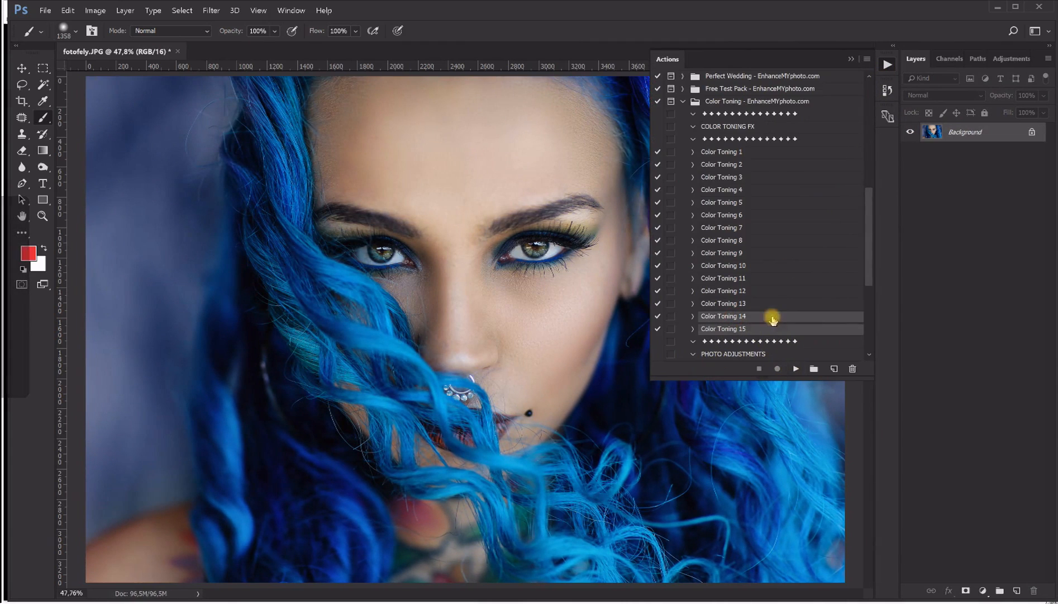
pyautogui.click(774, 316)
pyautogui.click(795, 368)
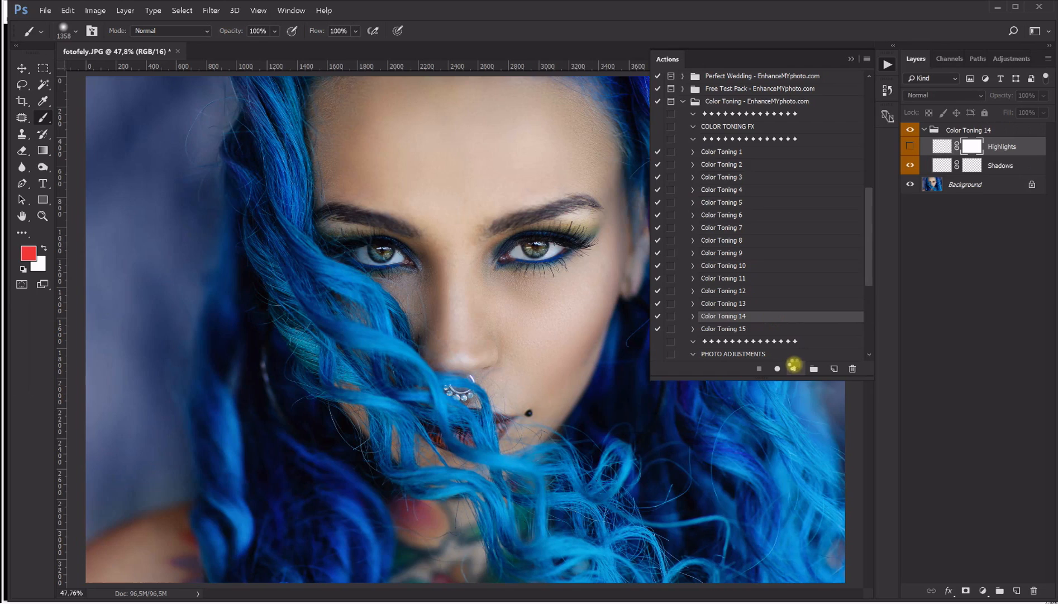
pyautogui.click(910, 131)
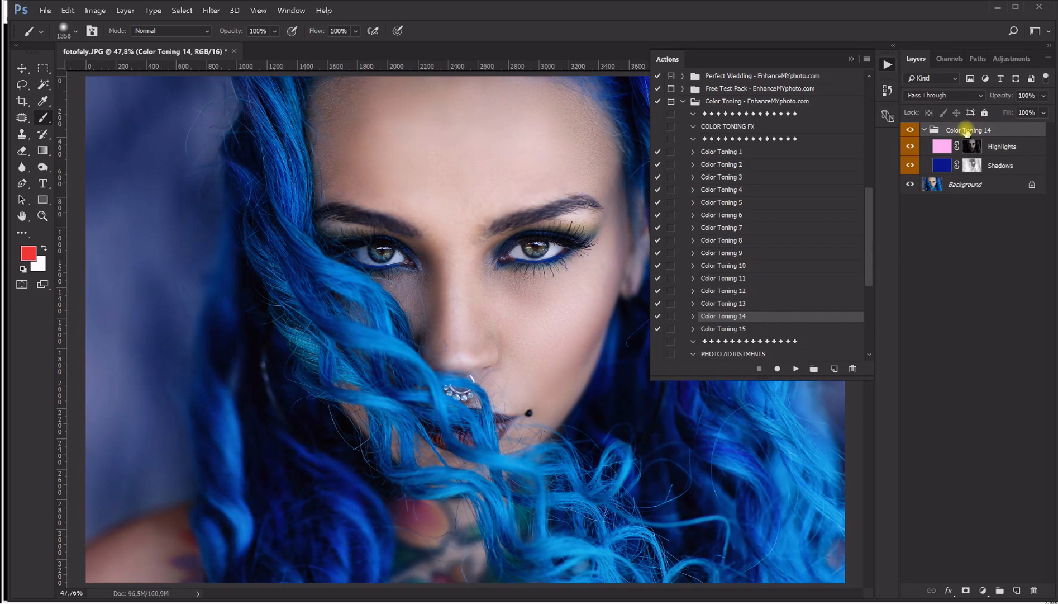
pyautogui.press('Delete')
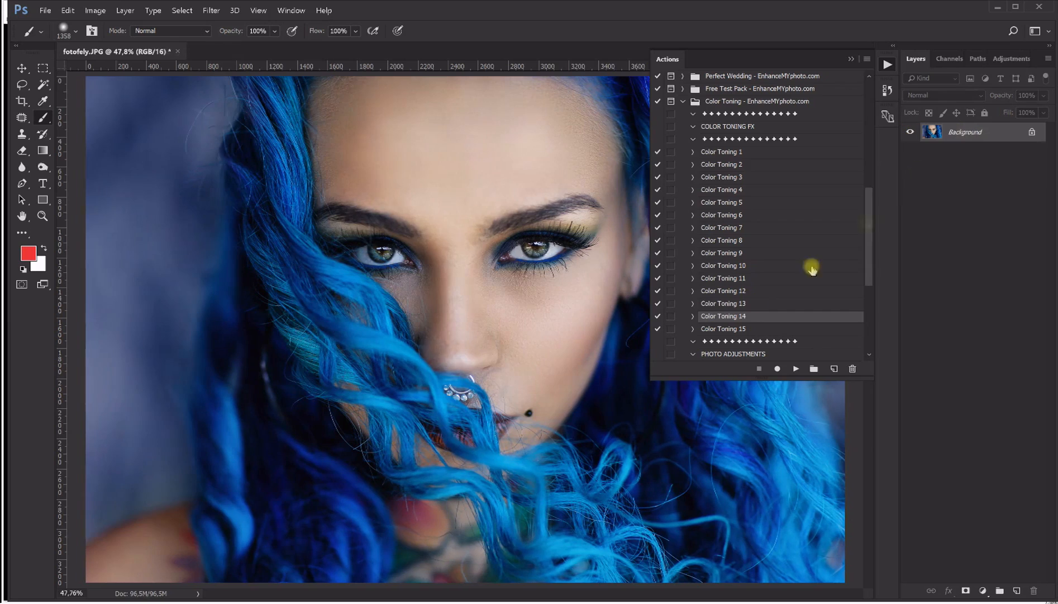
# Try the Color Toning 13 action on the portrait and delete its group
pyautogui.click(750, 304)
pyautogui.click(796, 368)
pyautogui.click(911, 147)
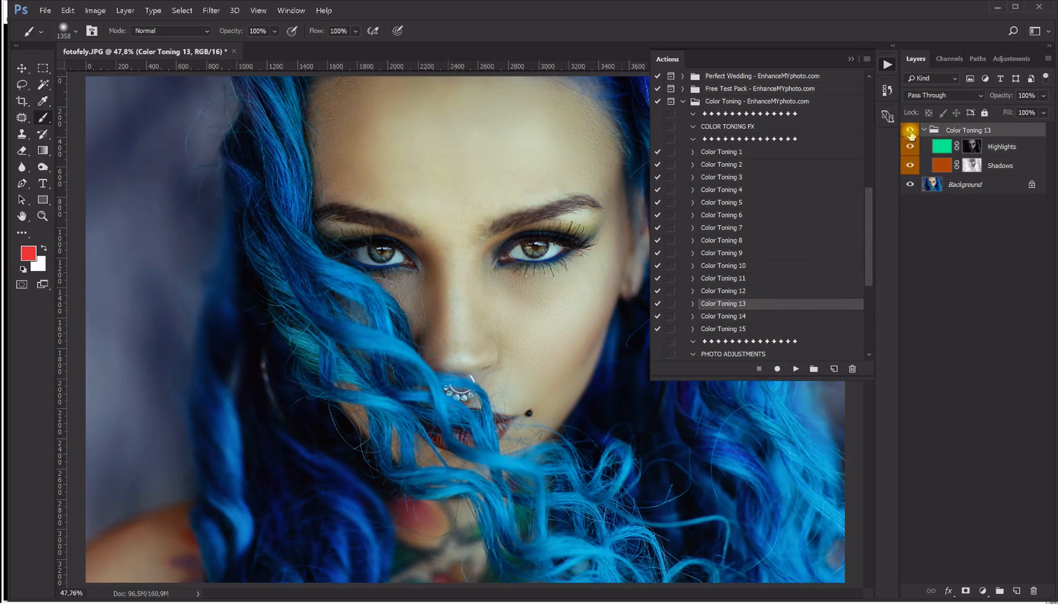
pyautogui.press('Delete')
# Try the Color Toning 12 action on the portrait and delete its group
pyautogui.click(742, 290)
pyautogui.click(796, 368)
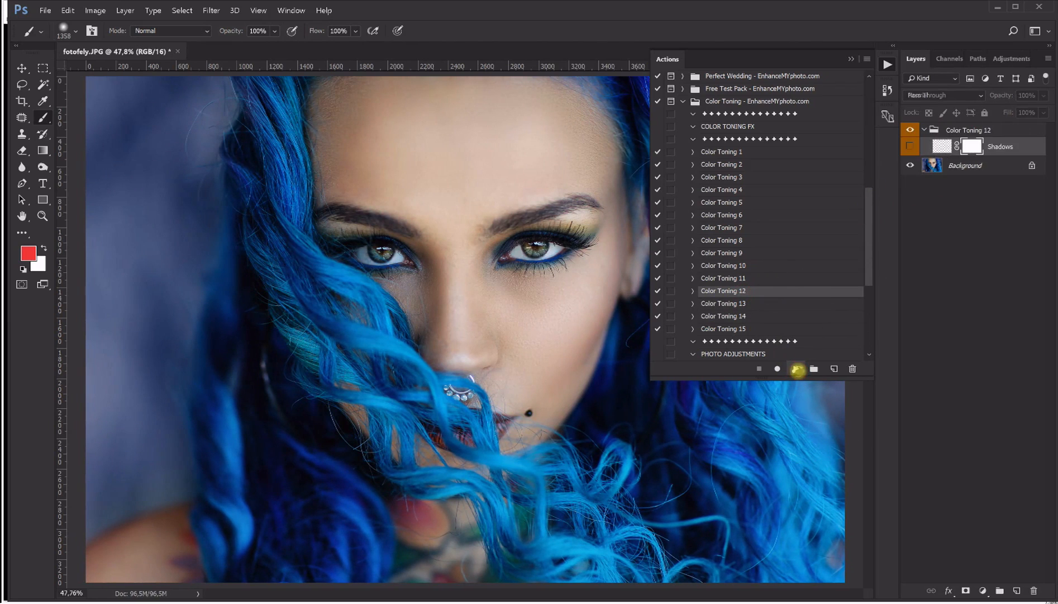
pyautogui.click(911, 147)
pyautogui.click(956, 130)
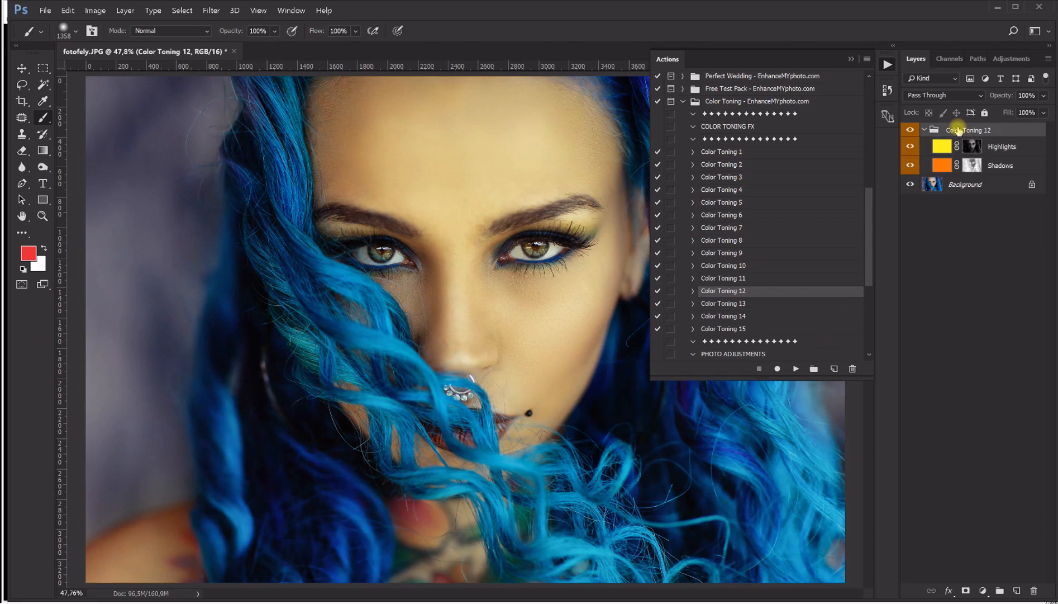
pyautogui.press('Delete')
# Apply the Color Toning 11 action to the portrait and collapse the list of actions
pyautogui.click(747, 279)
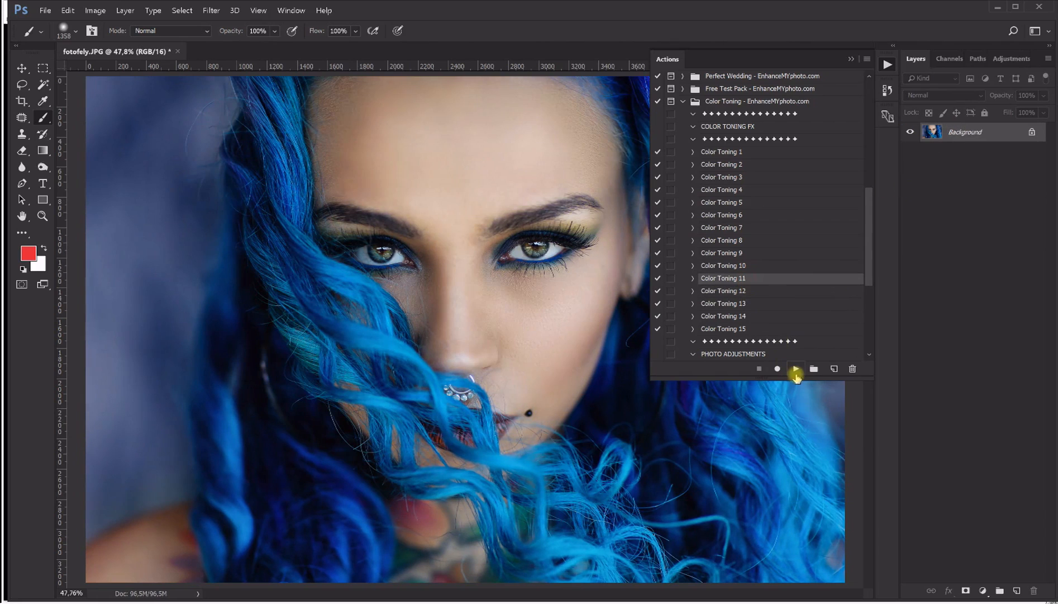
pyautogui.click(796, 368)
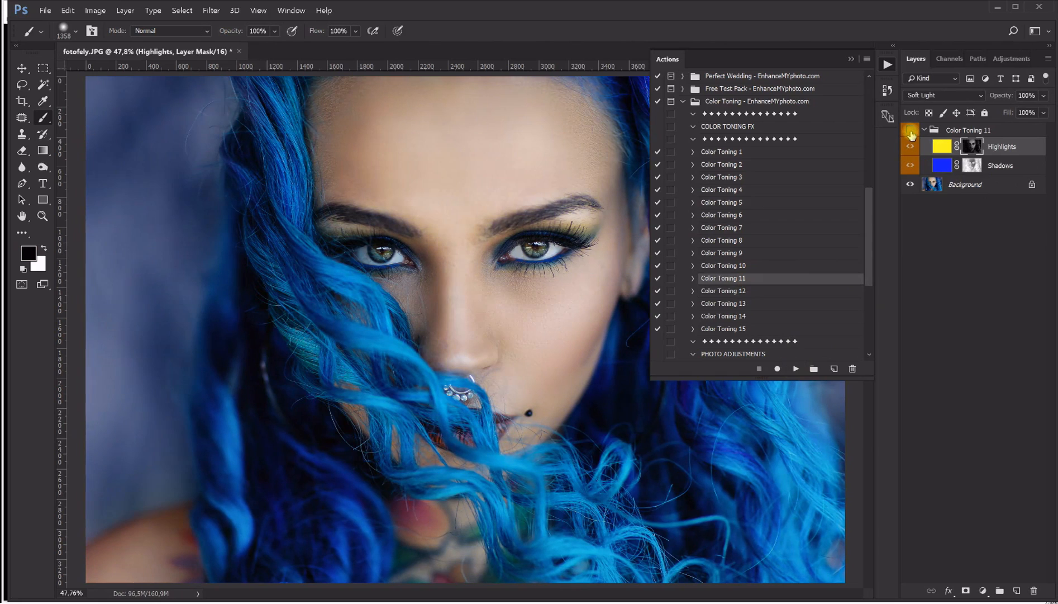
pyautogui.click(851, 58)
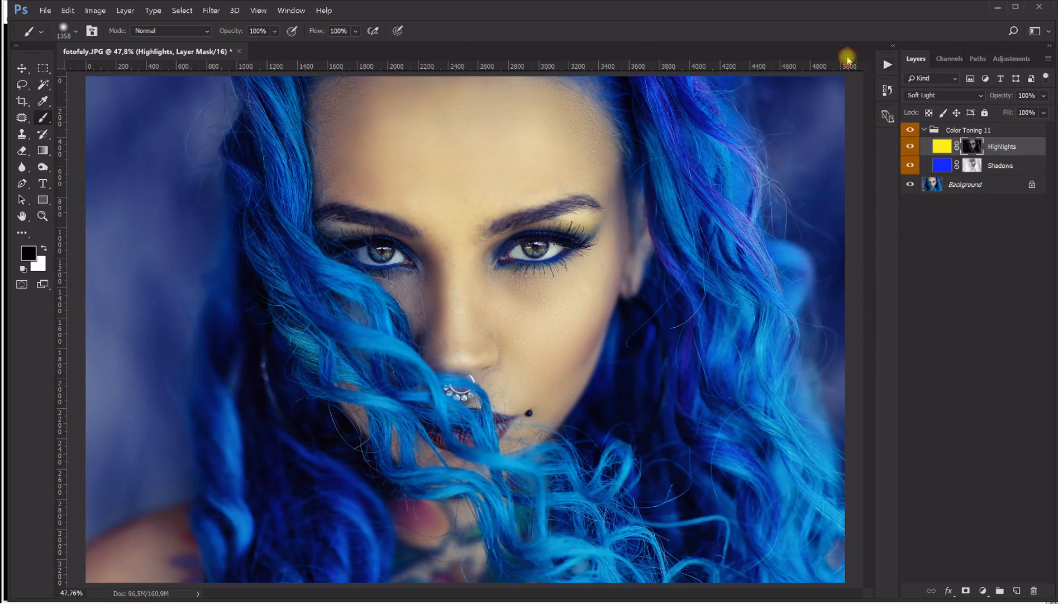
# Lower the Color Toning 11 group's opacity to 30% and compare the portrait with and without the group
pyautogui.click(1034, 132)
pyautogui.click(1043, 95)
pyautogui.moveTo(1045, 114); pyautogui.dragTo(986, 111)
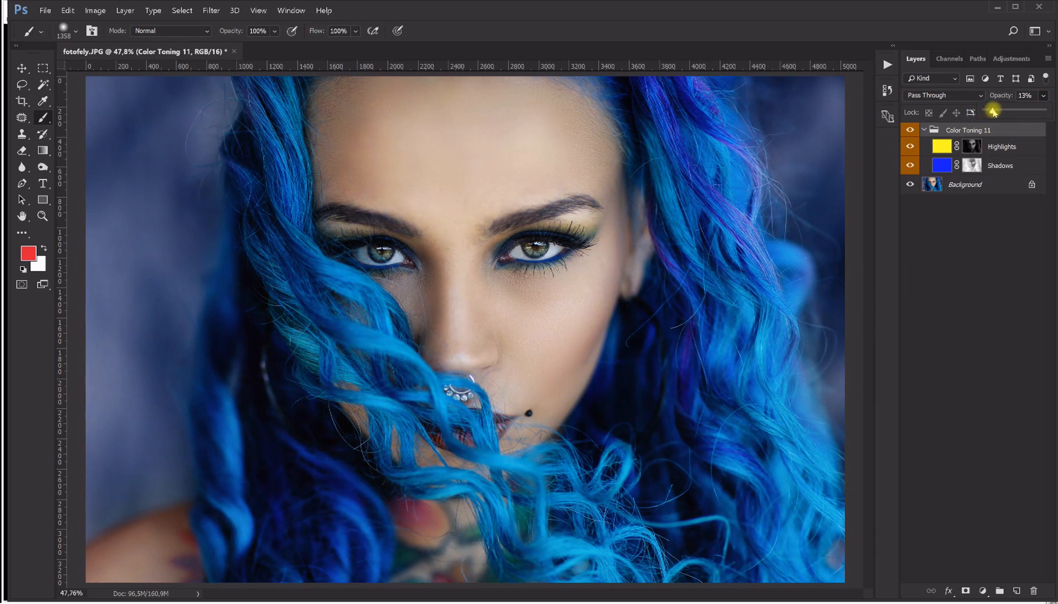
pyautogui.moveTo(1004, 114); pyautogui.dragTo(1011, 115)
pyautogui.click(912, 132)
pyautogui.click(912, 132)
pyautogui.click(913, 132)
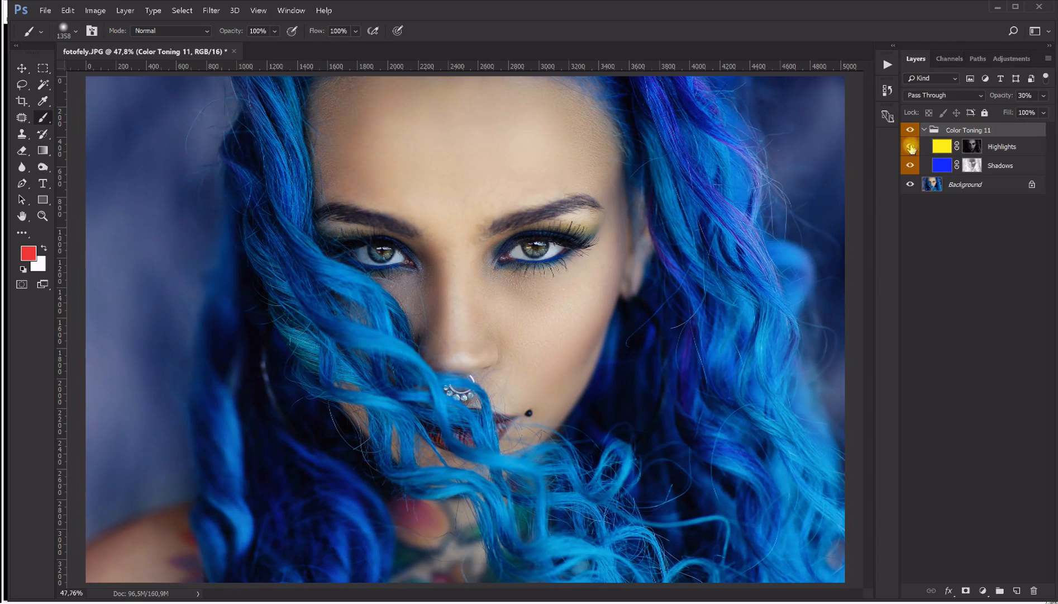
pyautogui.click(996, 167)
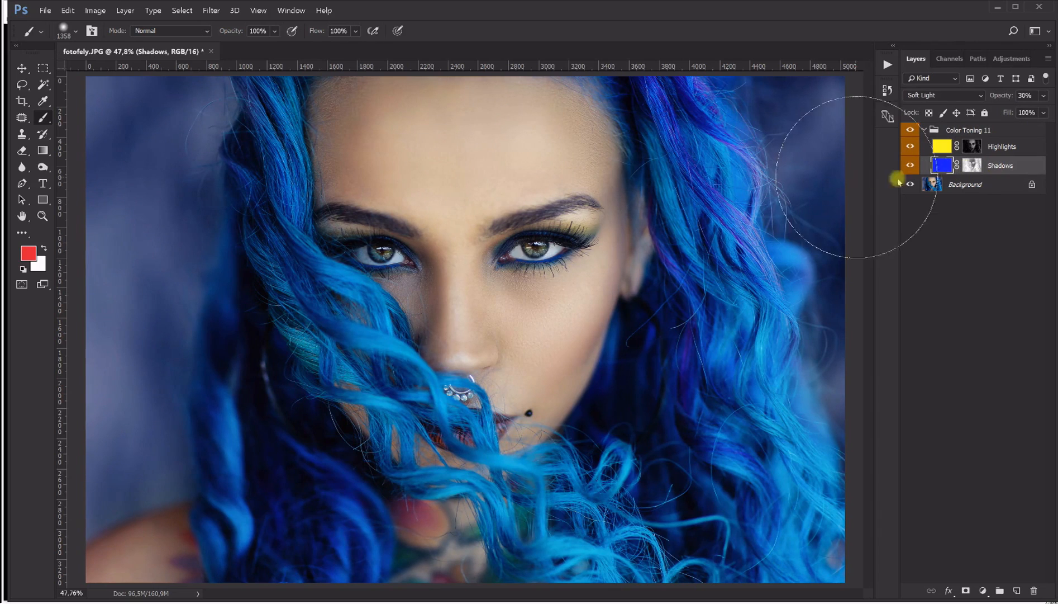
pyautogui.click(946, 150)
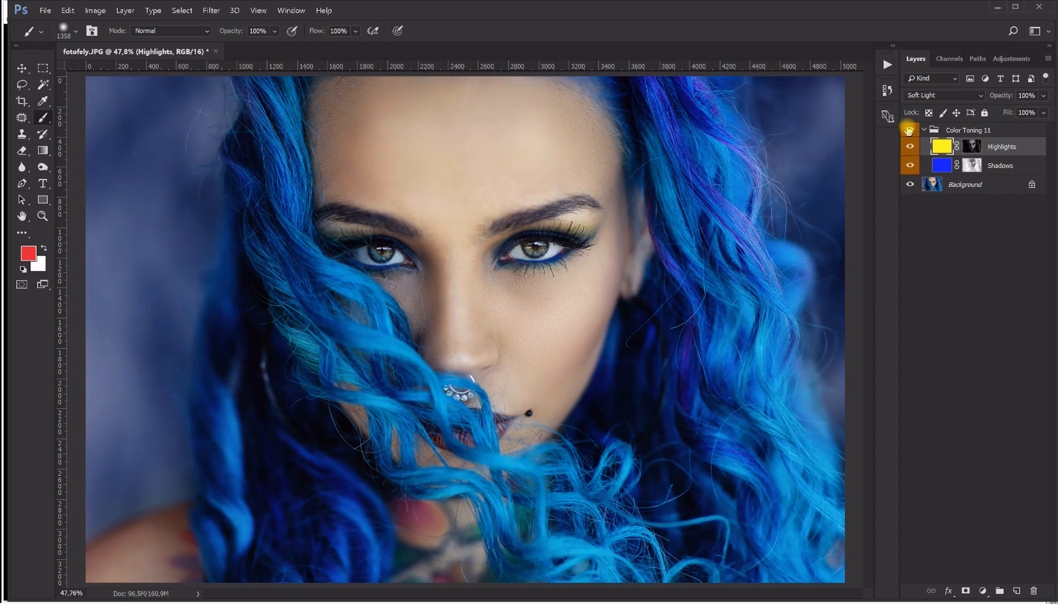
pyautogui.click(967, 132)
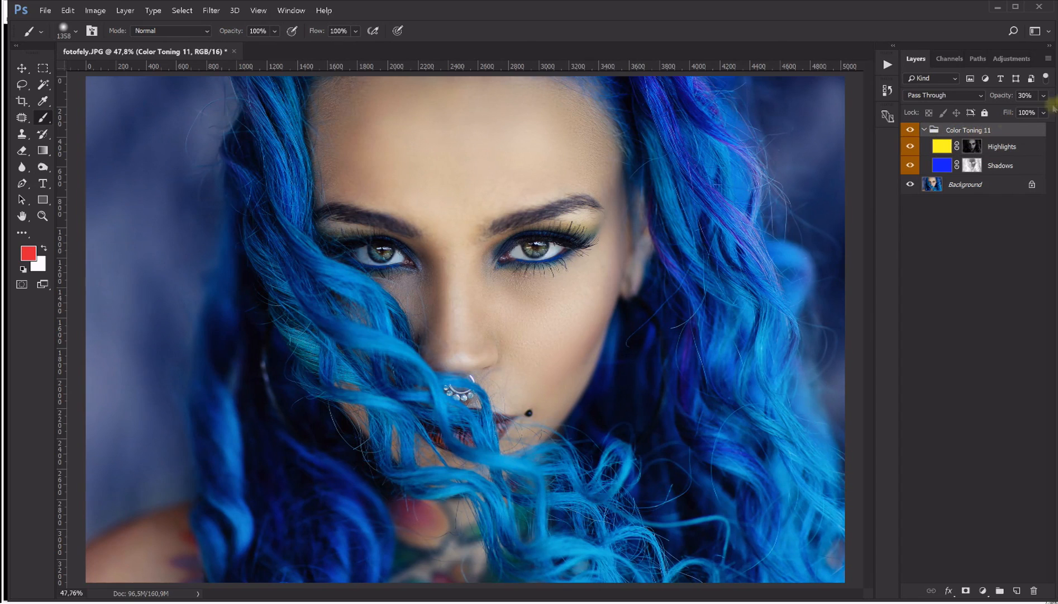
# Run the Flatten image action from the Finishing Process section of The Perfect Portrait - EnhanceMYphoto.com set
pyautogui.click(887, 65)
pyautogui.click(683, 101)
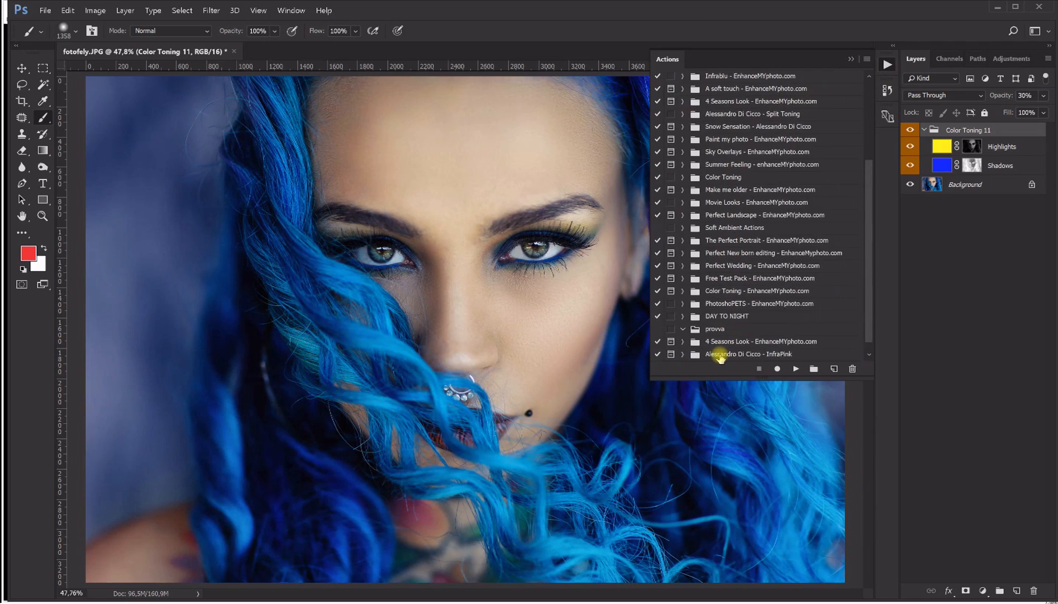
pyautogui.scroll(1, 721, 358)
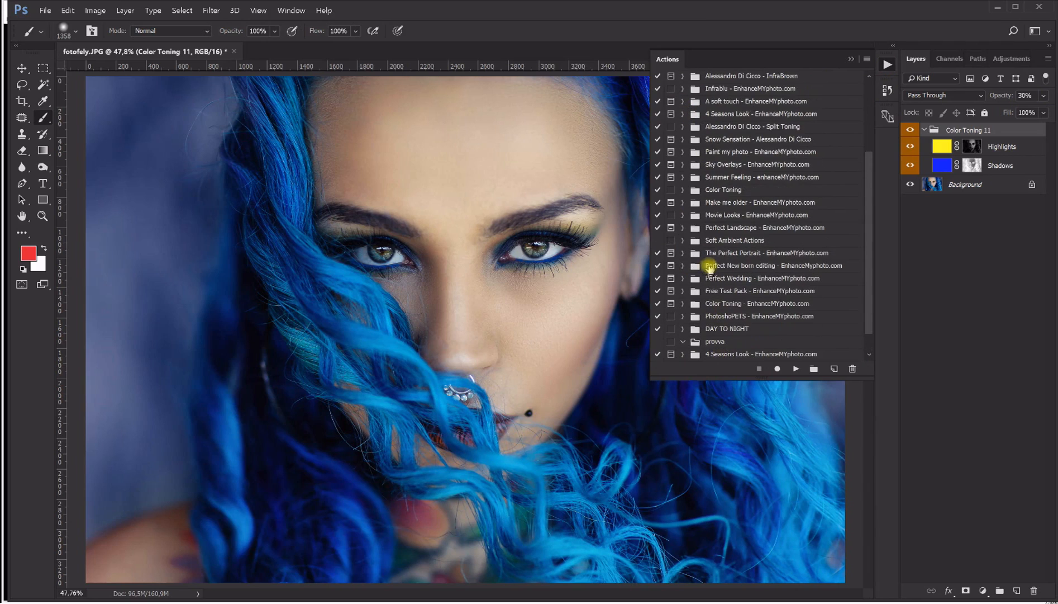
pyautogui.scroll(-1, 725, 337)
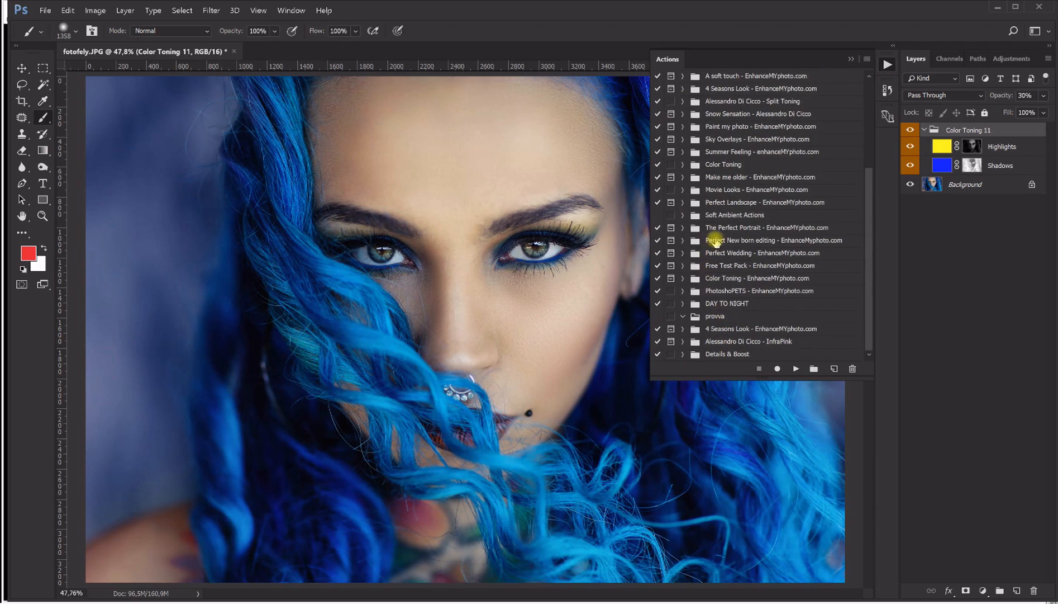
pyautogui.click(682, 227)
pyautogui.scroll(-5, 709, 229)
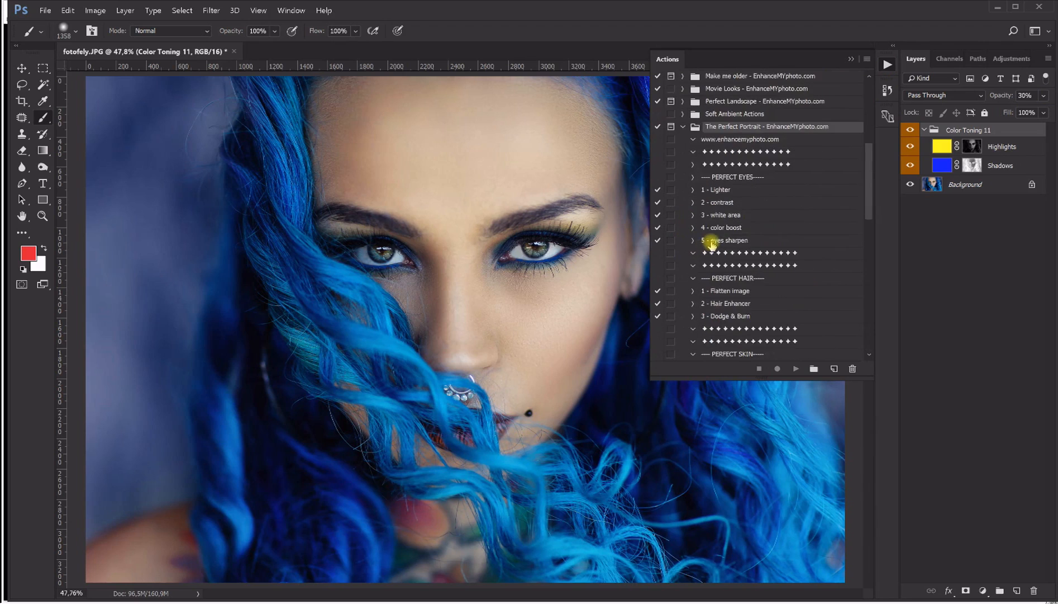
pyautogui.scroll(-6, 714, 230)
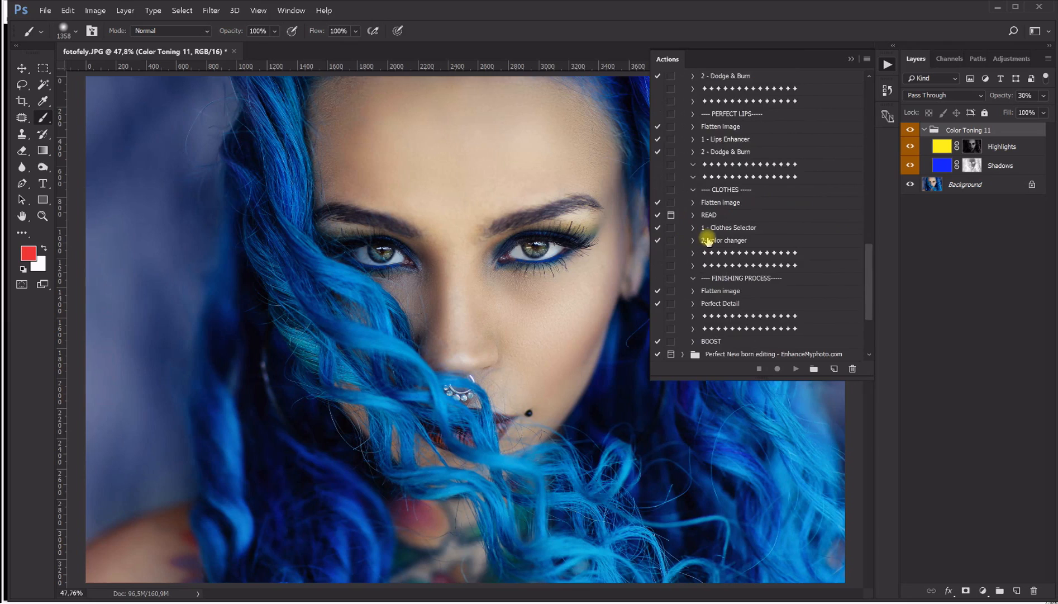
pyautogui.click(719, 255)
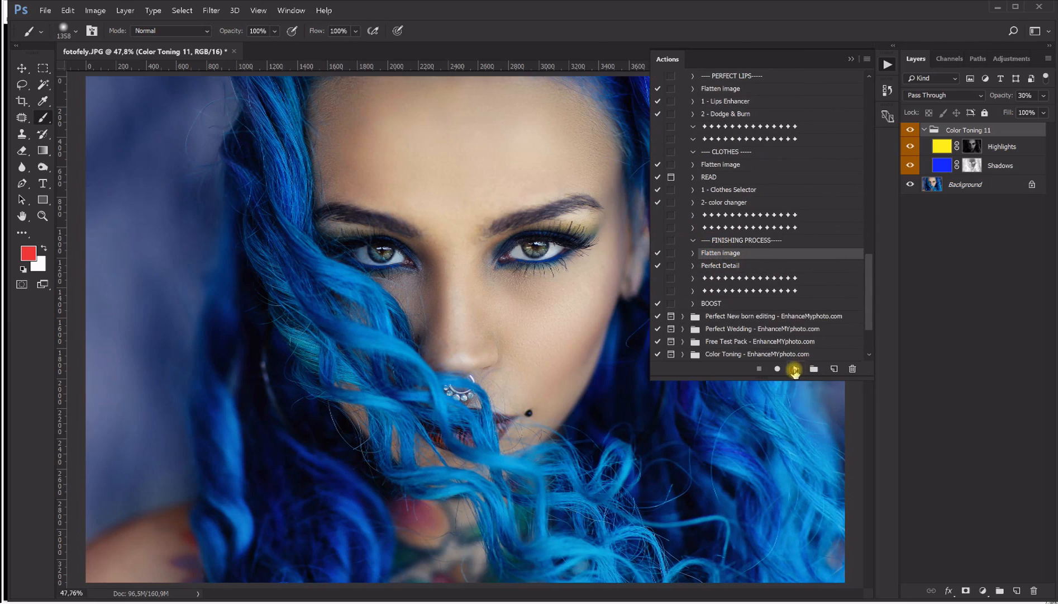
pyautogui.click(793, 369)
# Run the Perfect Detail action on the flattened portrait and collapse the list of actions
pyautogui.click(726, 266)
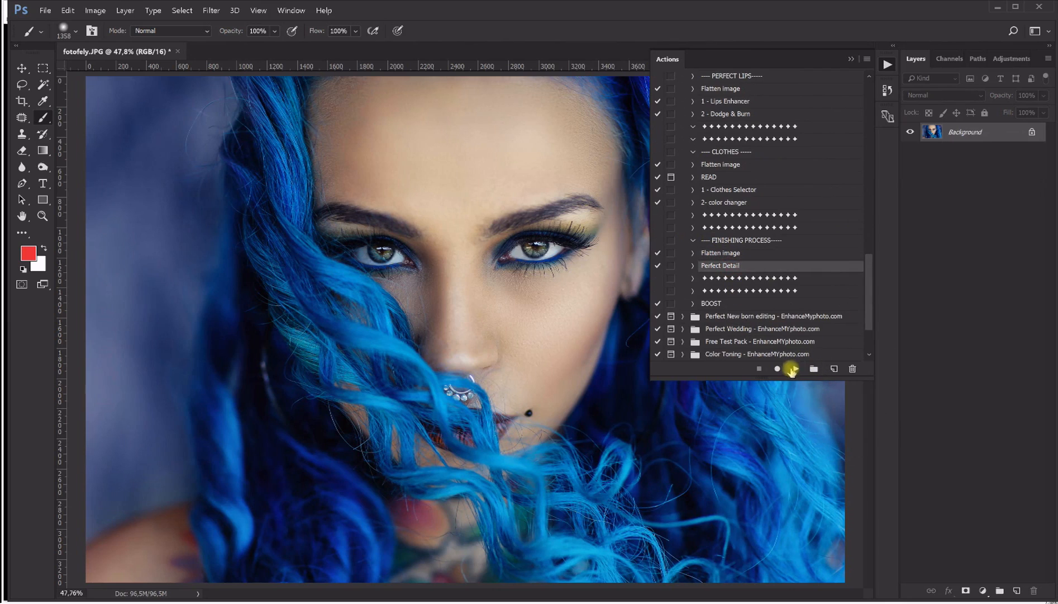
pyautogui.click(795, 369)
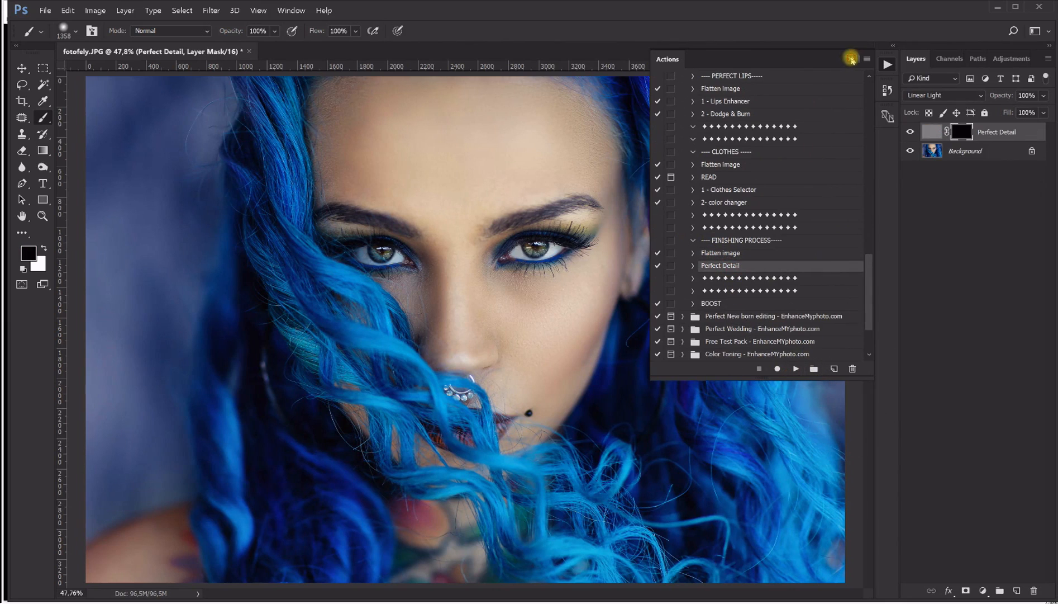
pyautogui.click(851, 59)
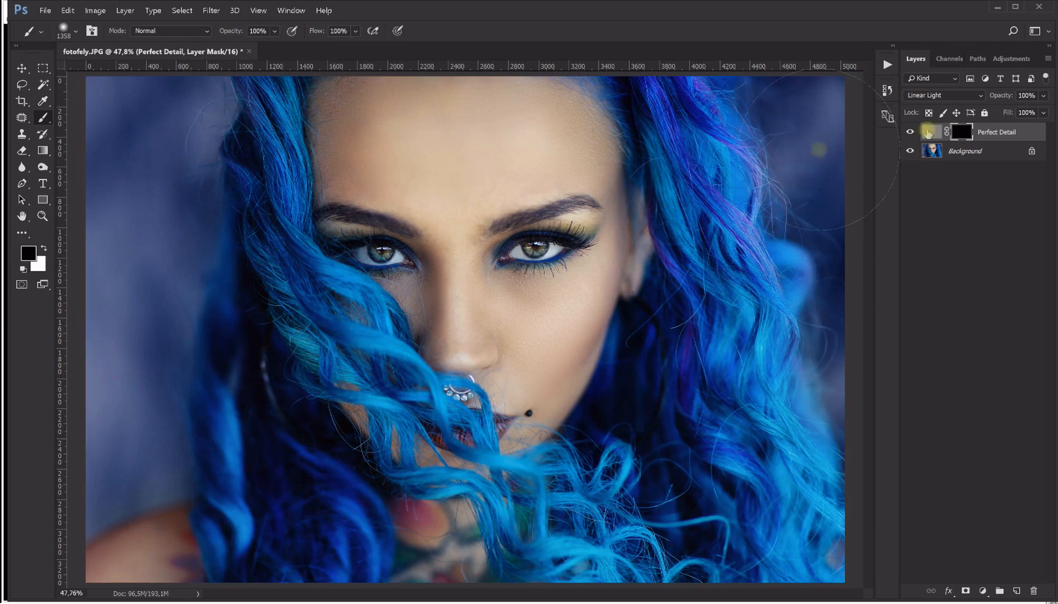
# Paint the Perfect Detail mask white over the face and hair and compare the portrait with and without the layer
pyautogui.click(43, 248)
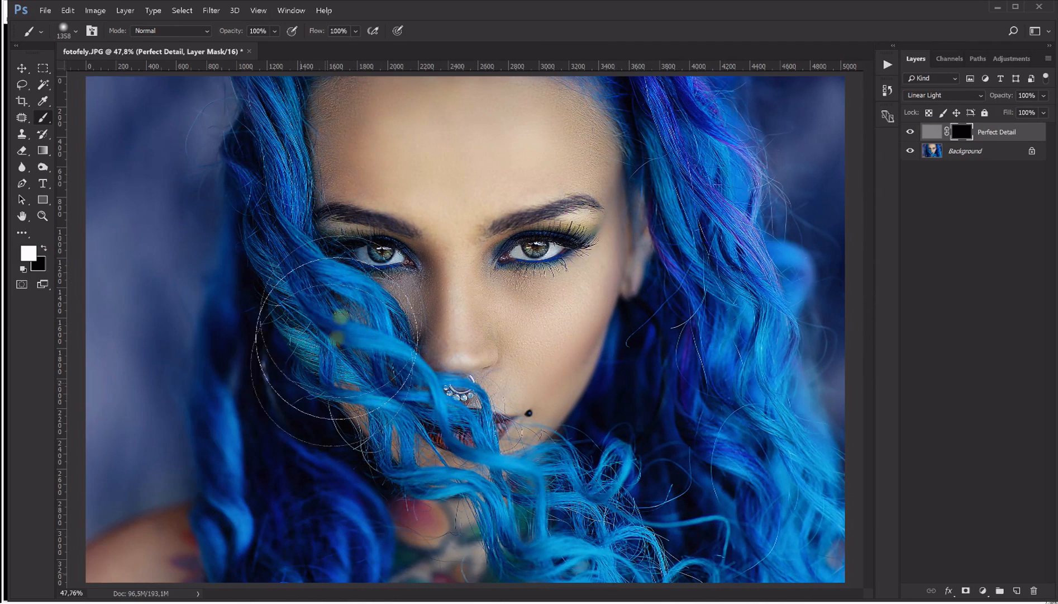
pyautogui.moveTo(714, 376)
pyautogui.mouseDown()
pyautogui.moveTo(665, 530)
pyautogui.moveTo(654, 534)
pyautogui.mouseUp()
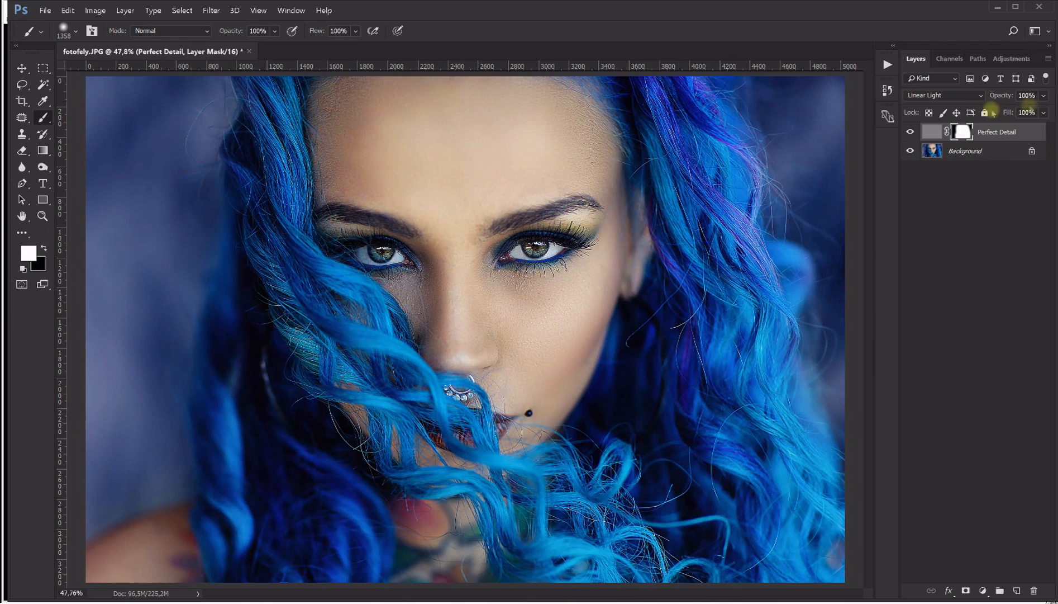
pyautogui.click(915, 131)
pyautogui.click(914, 130)
pyautogui.click(914, 131)
pyautogui.click(915, 131)
pyautogui.click(915, 131)
pyautogui.click(914, 132)
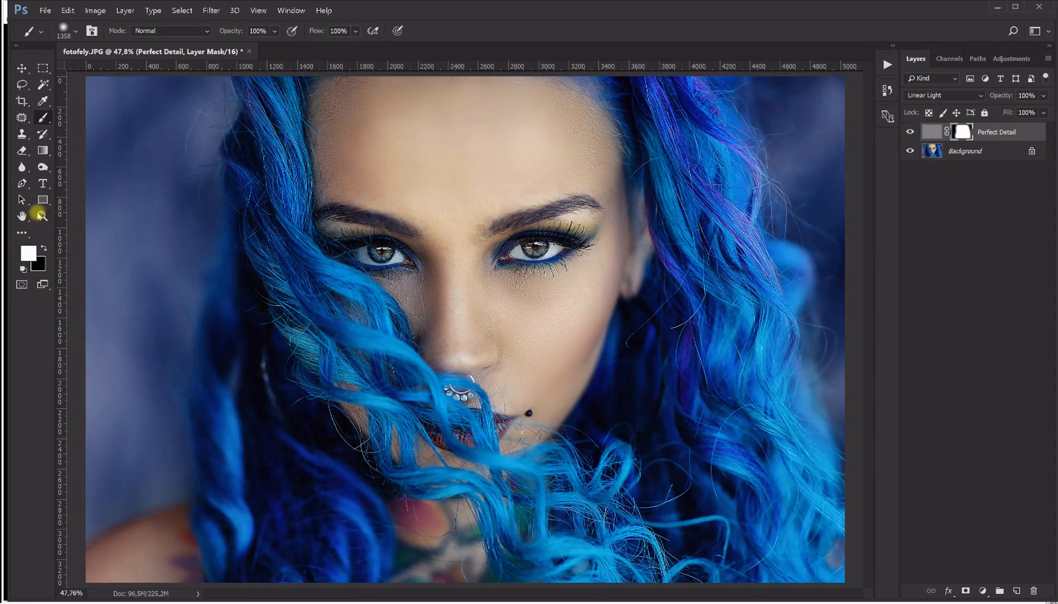
# Set the Perfect Detail layer's opacity to 50% while checking the eyes and skin at 100% magnification
pyautogui.click(41, 216)
pyautogui.click(528, 262)
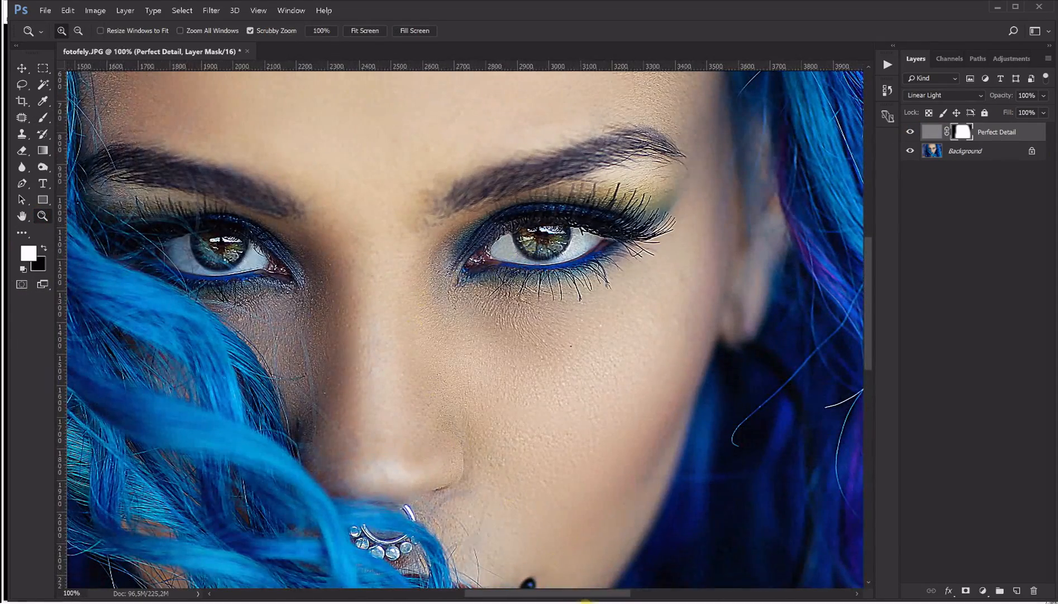
pyautogui.moveTo(570, 594); pyautogui.dragTo(555, 591)
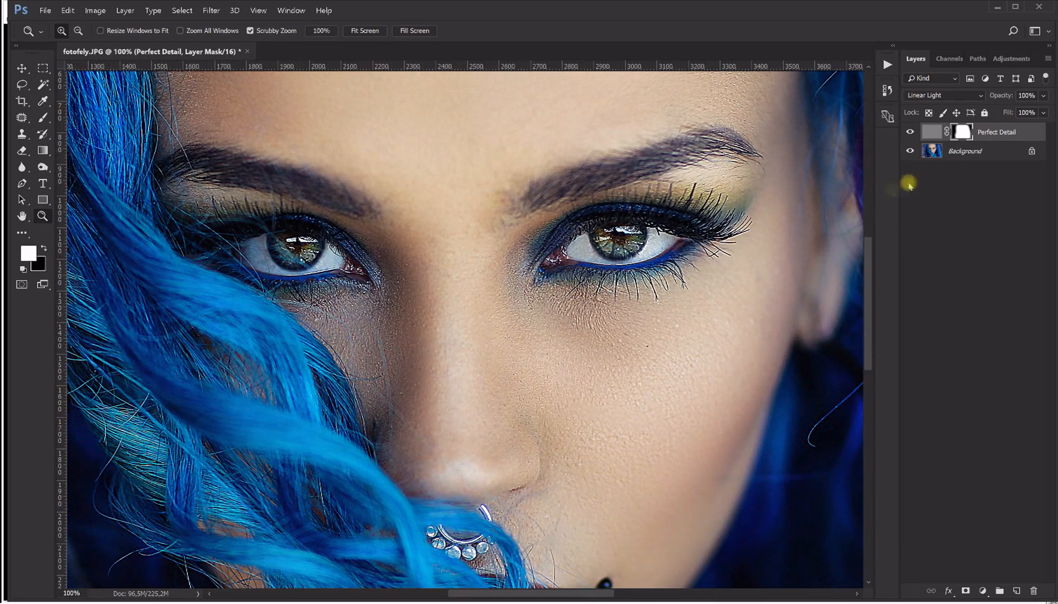
pyautogui.click(1043, 96)
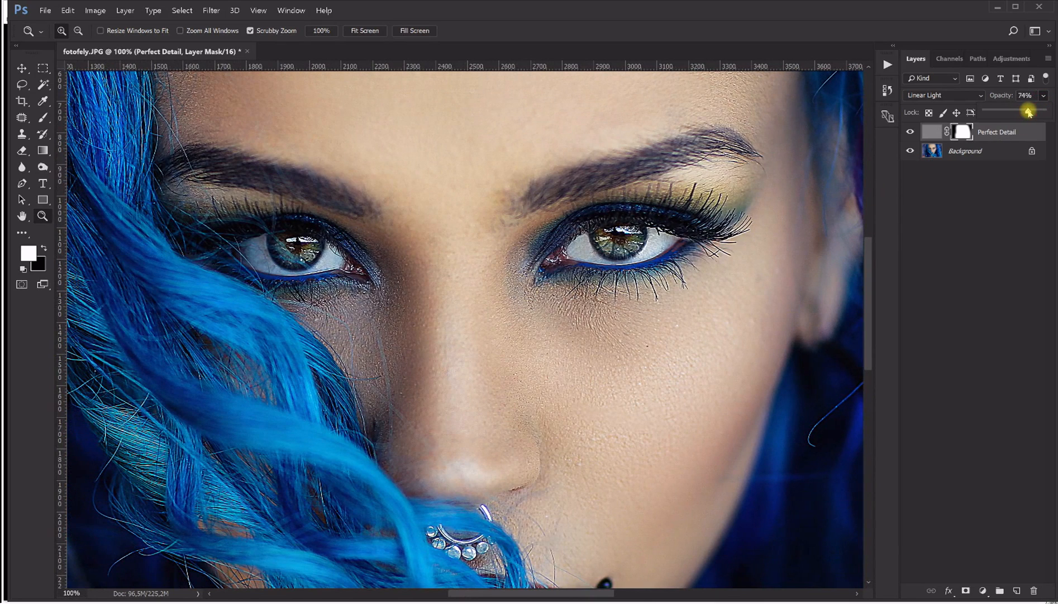
pyautogui.moveTo(1021, 110); pyautogui.dragTo(1007, 111)
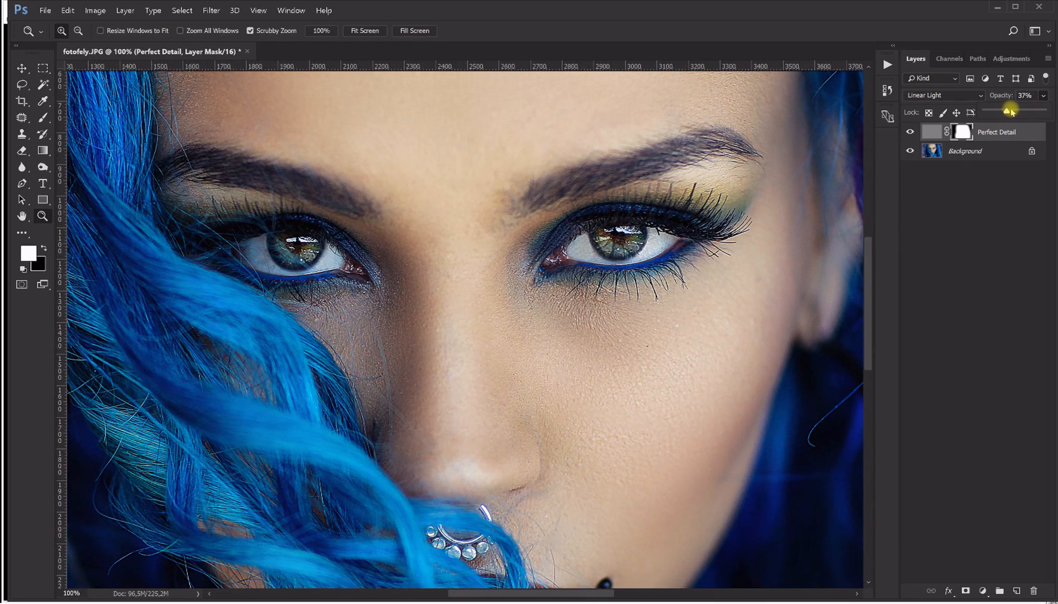
pyautogui.click(913, 133)
pyautogui.click(913, 133)
# Compare the whole portrait with and without the Perfect Detail layer and flatten the image
pyautogui.hotkey('ctrl', '0')
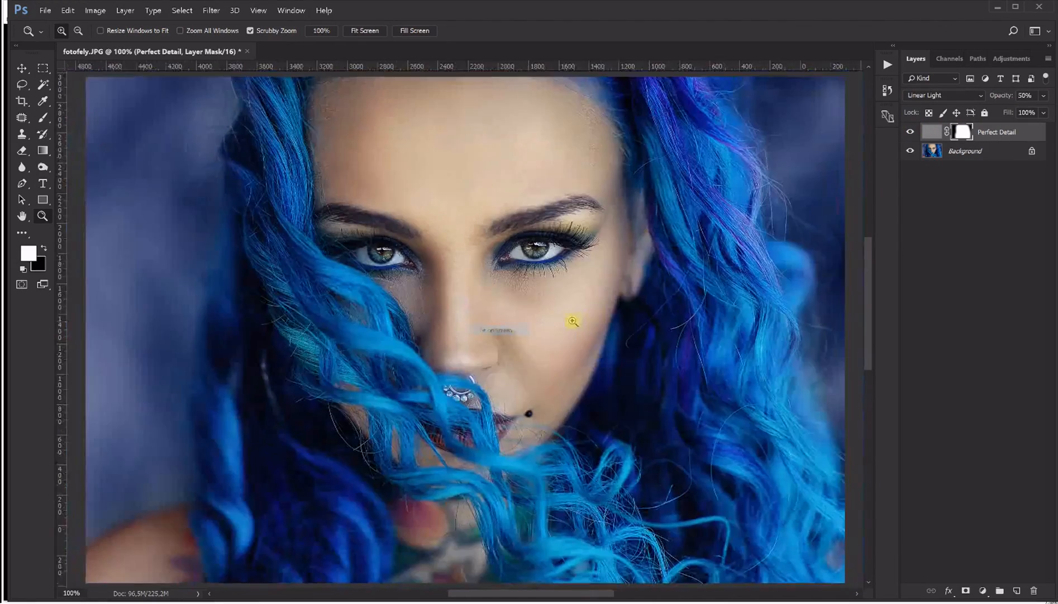
pyautogui.click(915, 130)
pyautogui.click(915, 130)
pyautogui.click(915, 131)
pyautogui.click(915, 130)
pyautogui.click(915, 130)
pyautogui.click(915, 130)
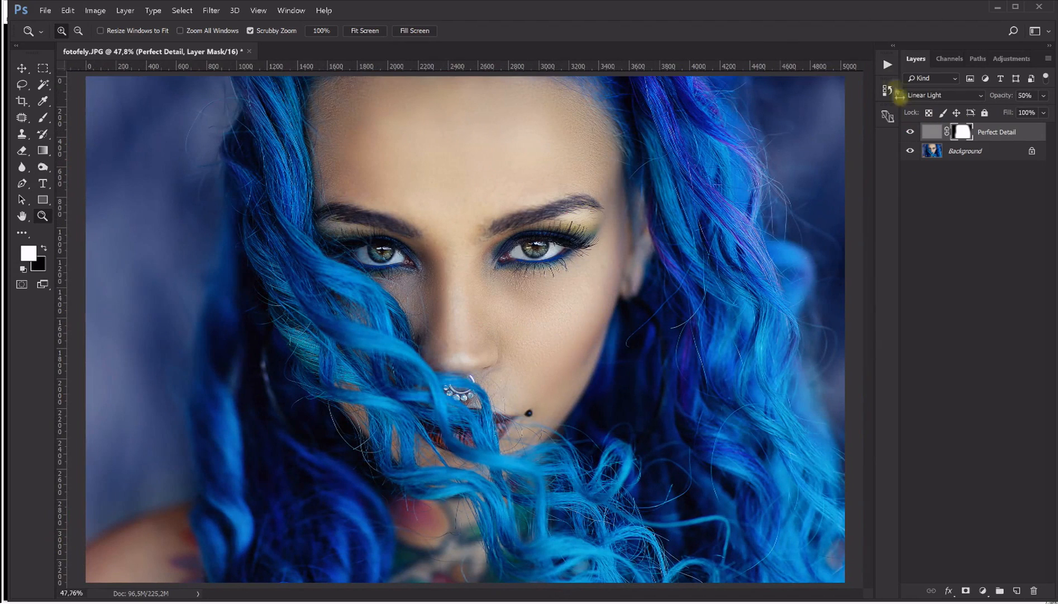
pyautogui.click(126, 10)
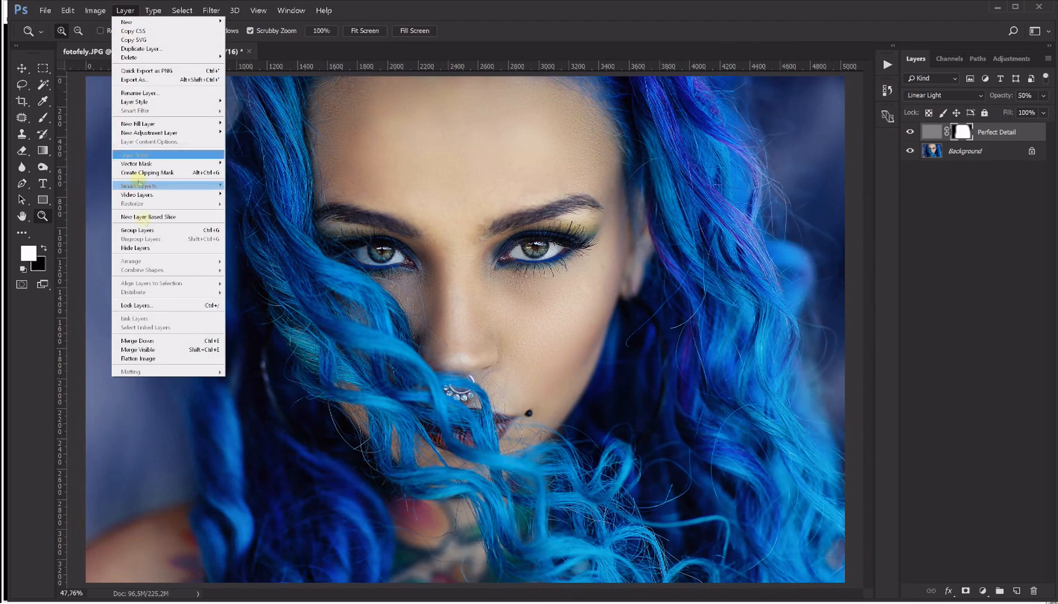
pyautogui.click(165, 358)
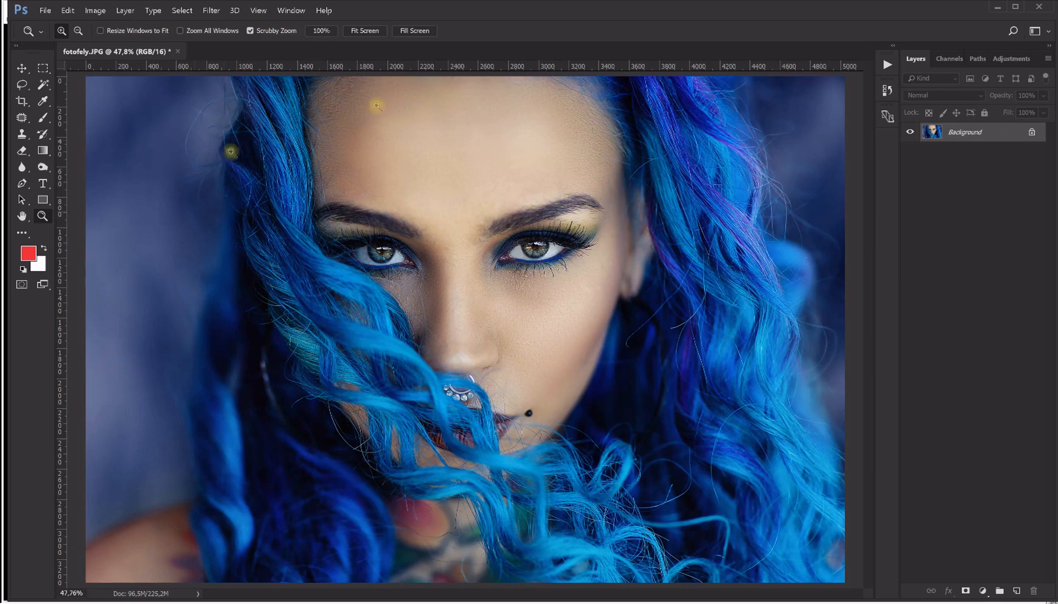
# Open the flattened portrait in Color Efex Pro 4 from the Nik Collection and select the Film Grain filter
pyautogui.click(210, 10)
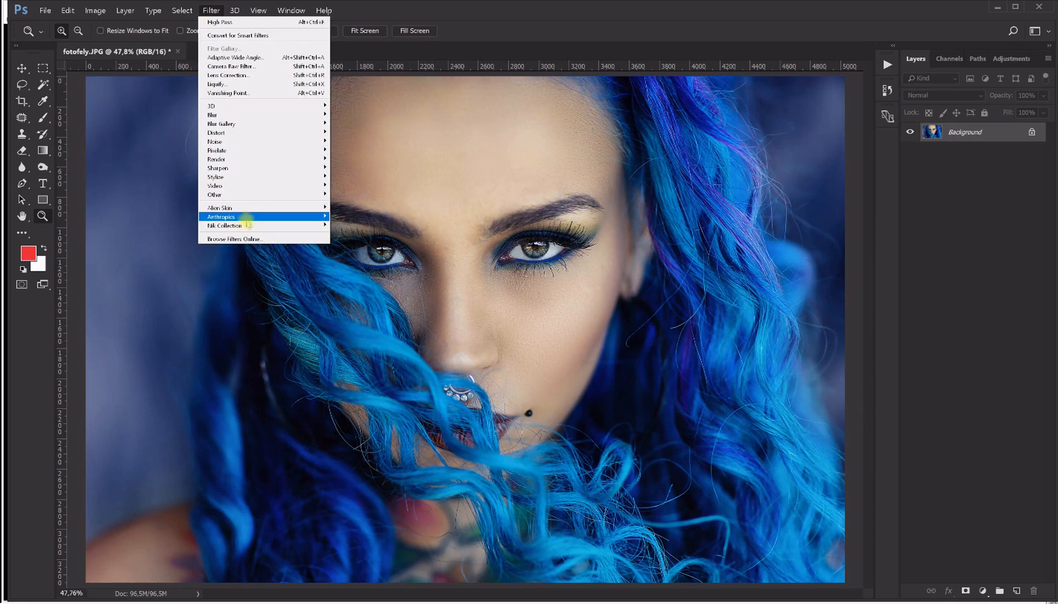
pyautogui.moveTo(281, 225)
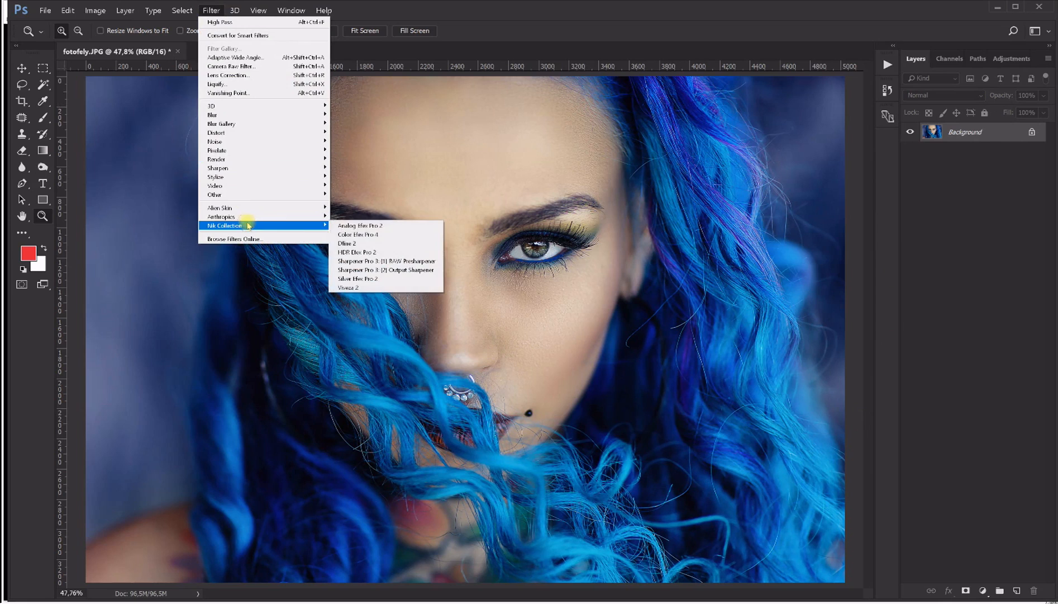
pyautogui.click(394, 239)
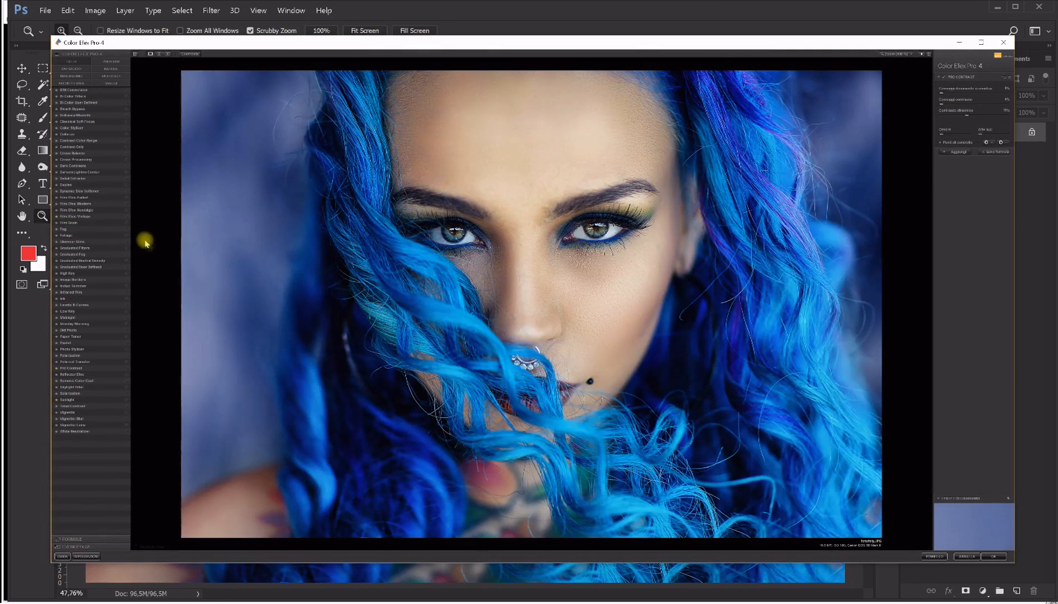
pyautogui.click(72, 224)
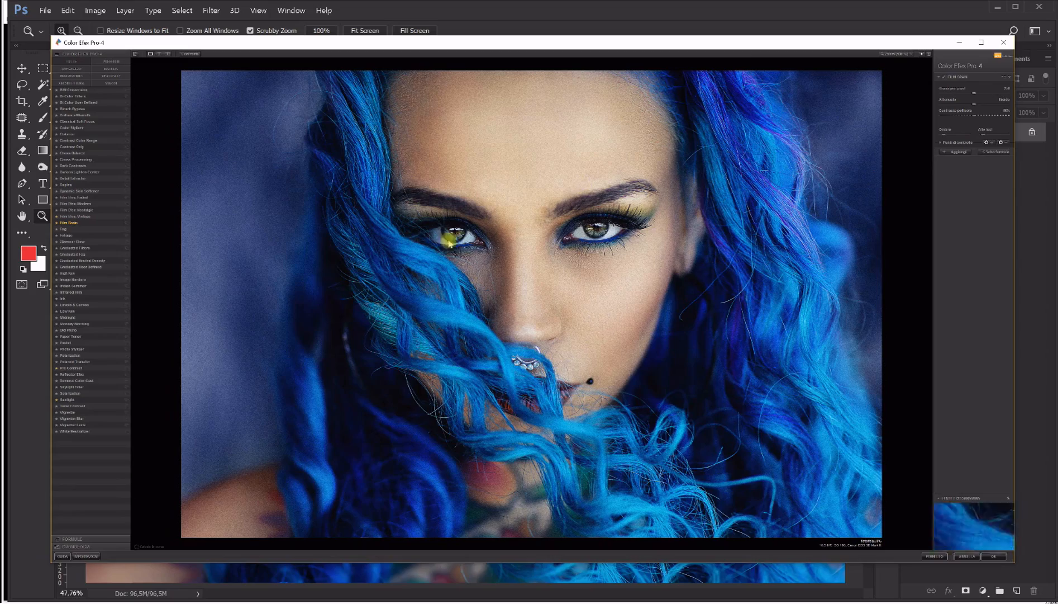
# Refine the Film Grain filter's grain settings while checking the face at 100% magnification, and apply it to the portrait
pyautogui.click(895, 54)
pyautogui.moveTo(902, 87); pyautogui.dragTo(903, 85)
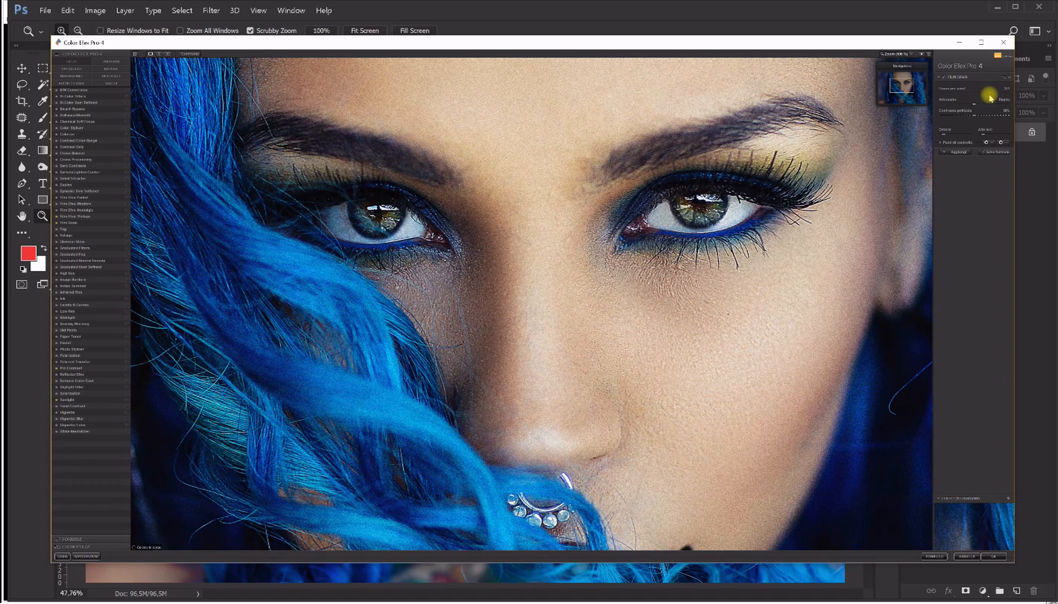
pyautogui.moveTo(1004, 100); pyautogui.dragTo(985, 96)
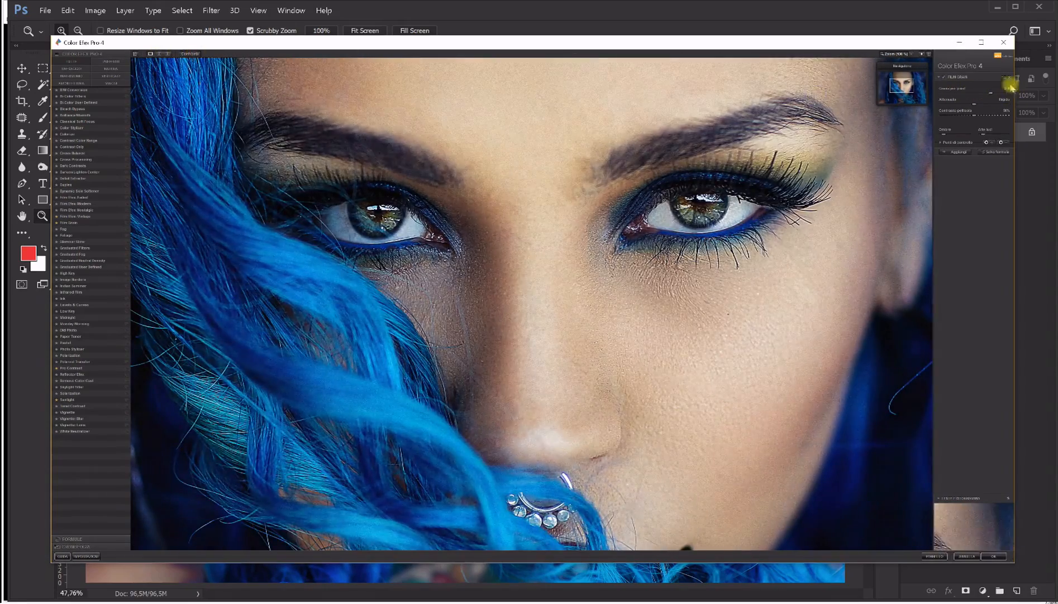
pyautogui.click(897, 54)
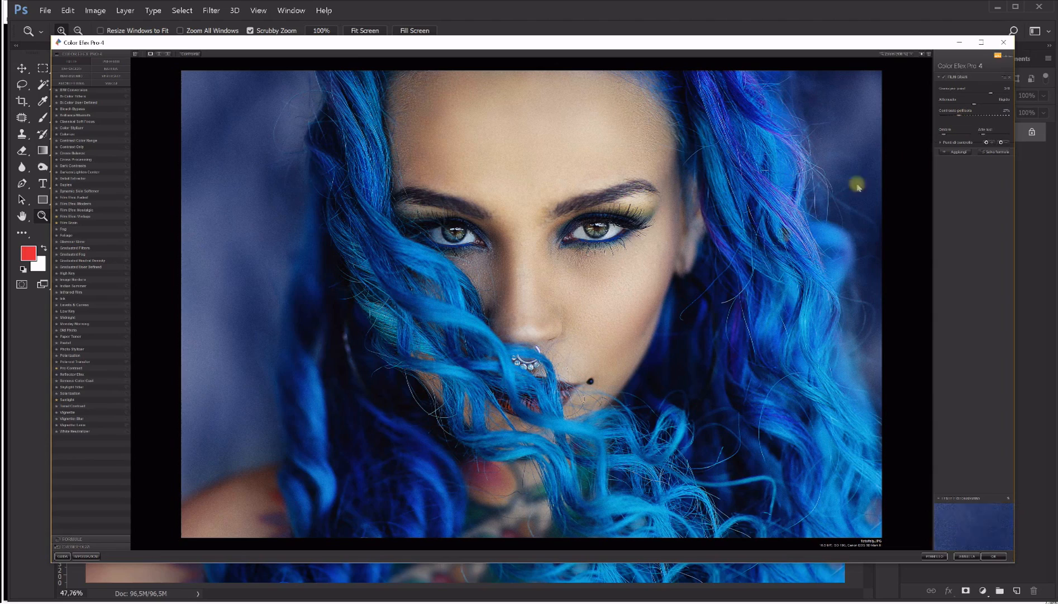
pyautogui.click(997, 557)
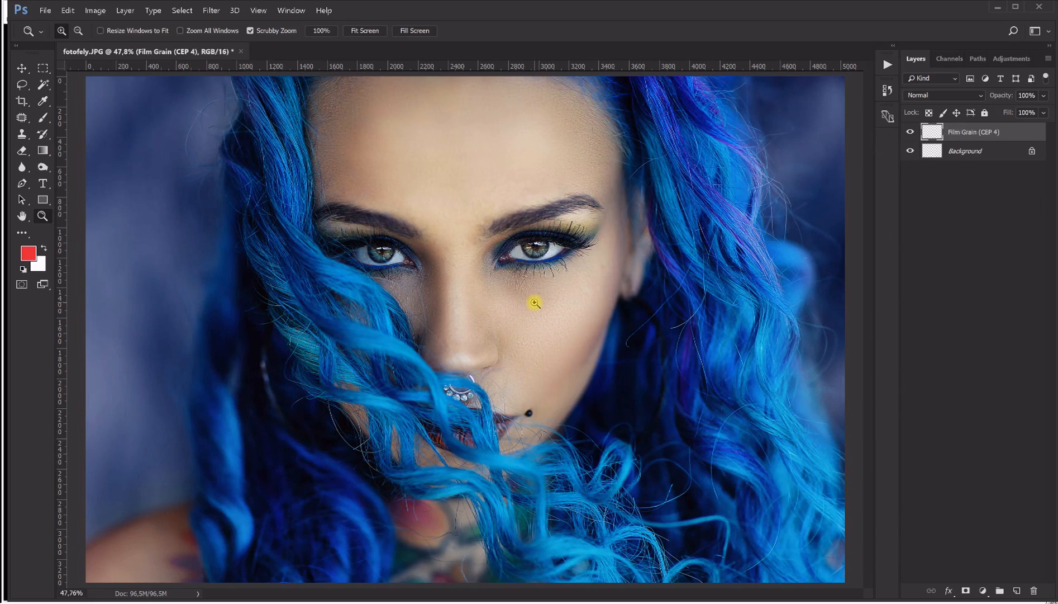
# Compare the portrait with and without the Film Grain layer, both as a whole and at 100% magnification
pyautogui.click(910, 132)
pyautogui.click(910, 132)
pyautogui.click(141, 273)
pyautogui.click(141, 272)
pyautogui.click(141, 272)
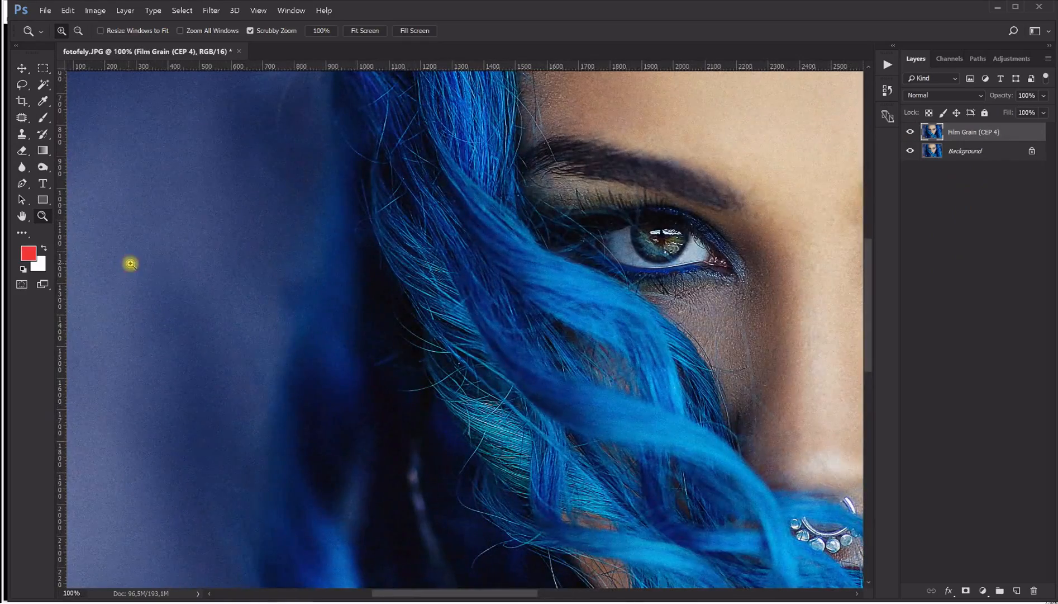
pyautogui.moveTo(509, 594); pyautogui.dragTo(607, 593)
pyautogui.click(911, 131)
pyautogui.click(911, 132)
pyautogui.click(911, 132)
pyautogui.click(910, 132)
pyautogui.hotkey('ctrl', '0')
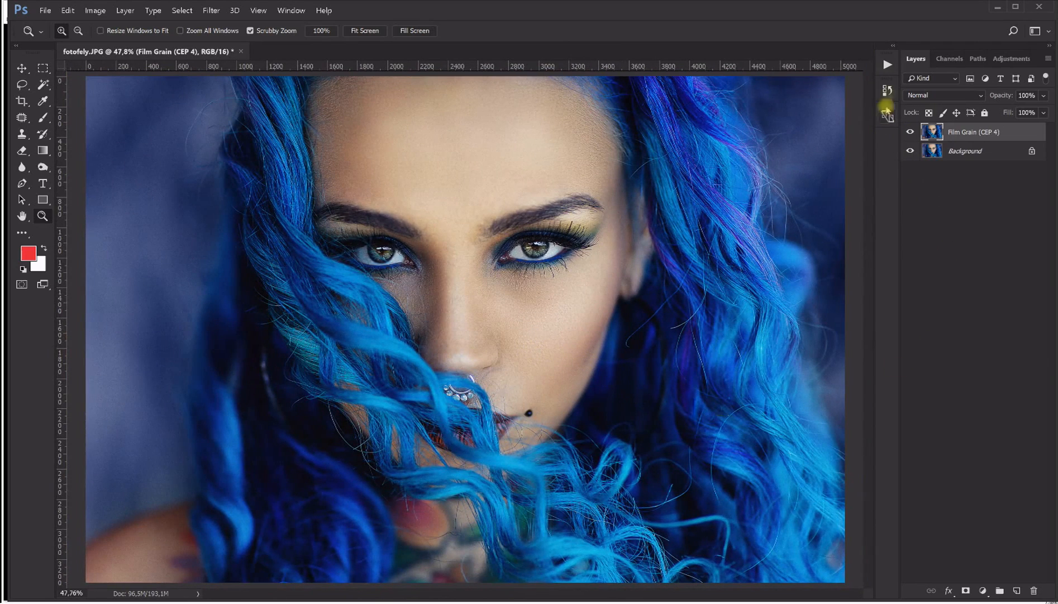
# Run the BOOST action from the end of the finishing process set on the portrait
pyautogui.click(888, 65)
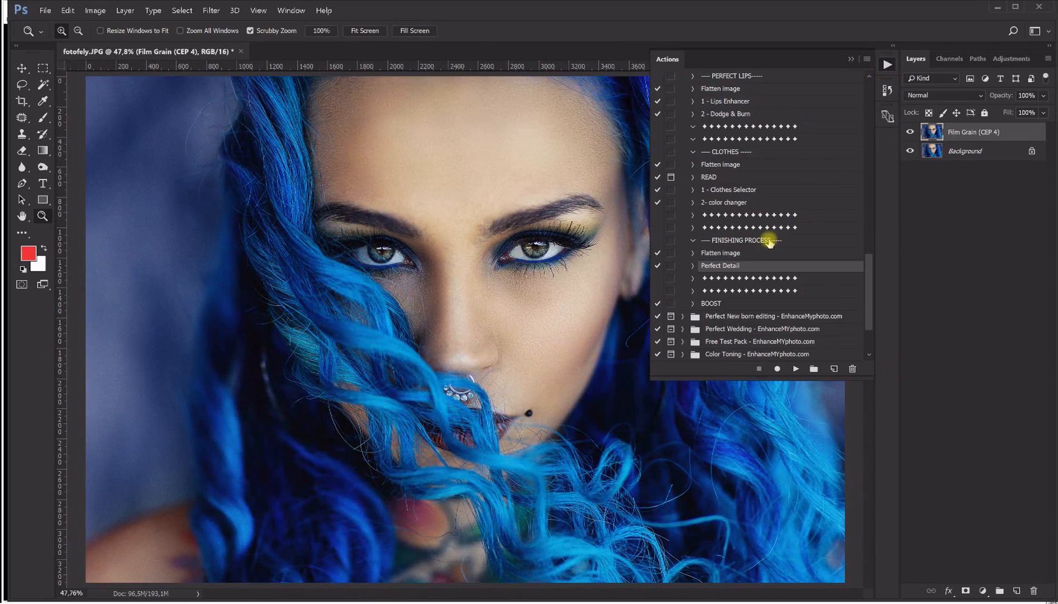
pyautogui.scroll(-1, 743, 240)
pyautogui.click(727, 277)
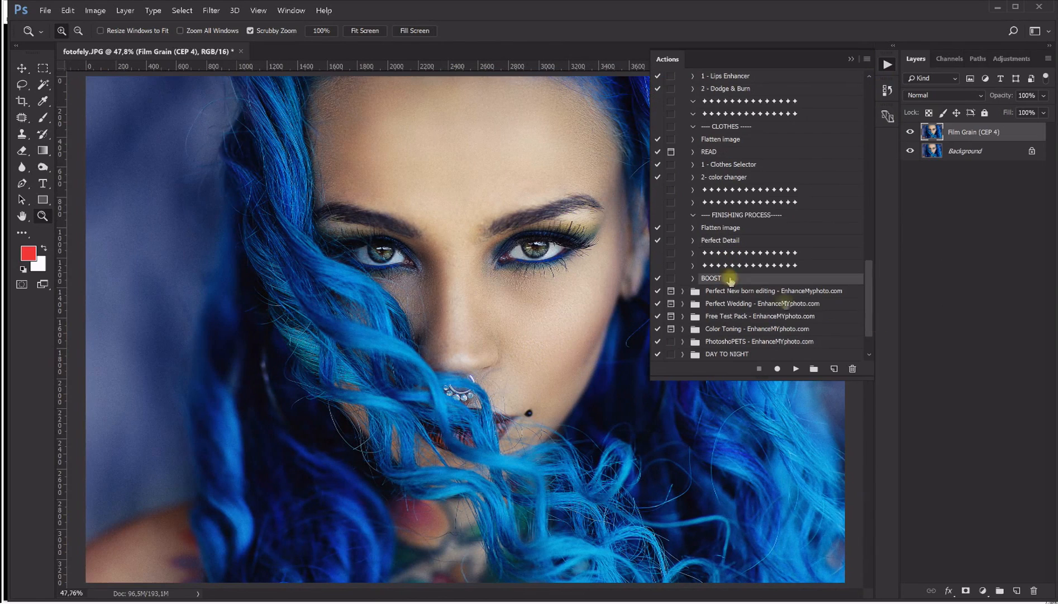
pyautogui.click(800, 369)
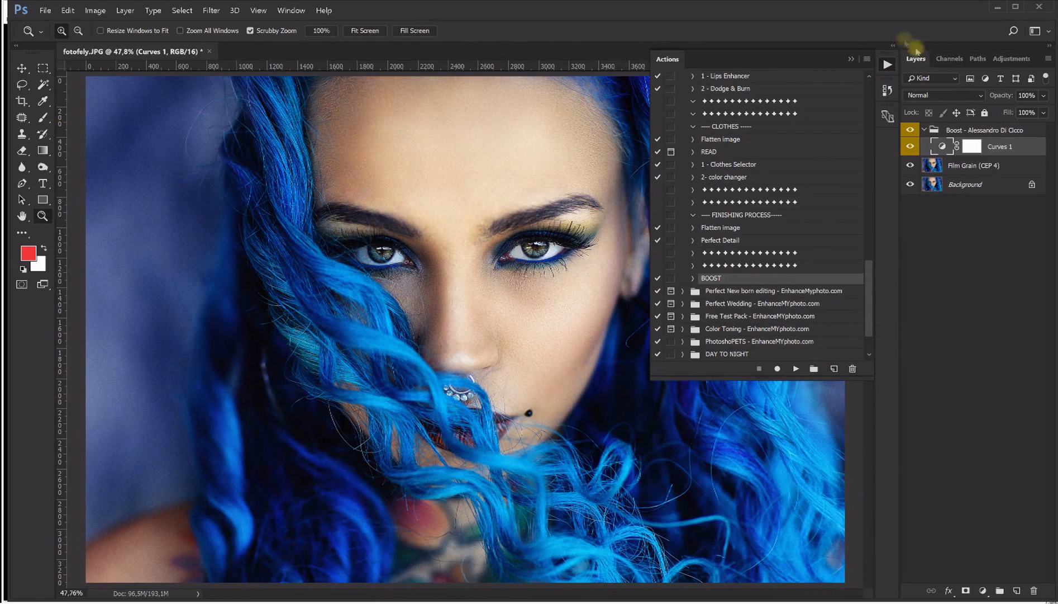
# Set the opacity of the Boost group's Curves 1 layer to 29% and check its effect
pyautogui.click(851, 58)
pyautogui.click(1044, 95)
pyautogui.moveTo(1043, 109); pyautogui.dragTo(1001, 111)
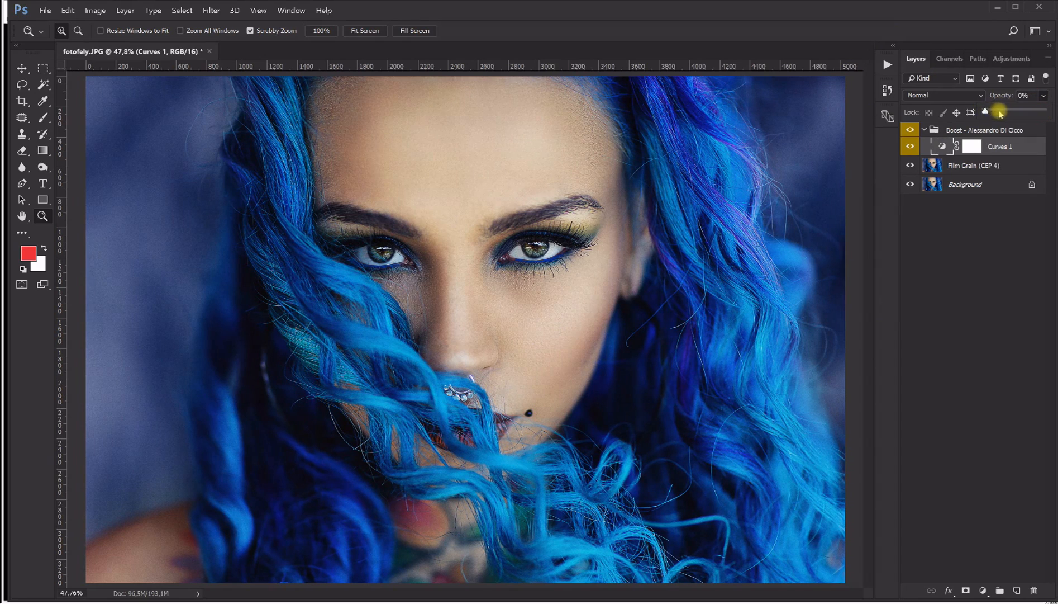
pyautogui.moveTo(1004, 114); pyautogui.dragTo(1002, 113)
pyautogui.click(911, 131)
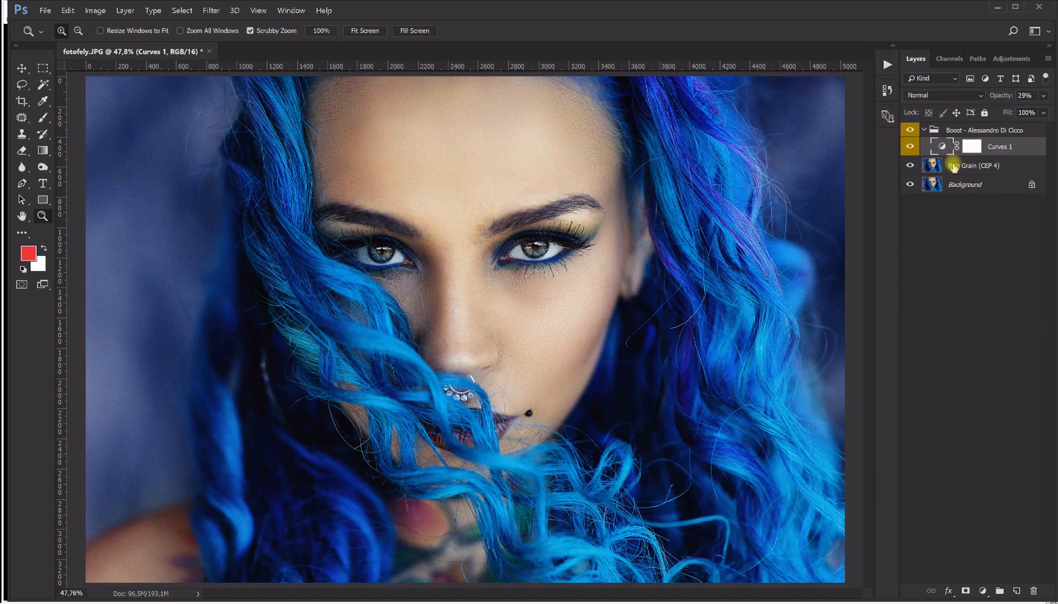
# With the Boost group hidden, mask the Film Grain layer and paint the mask black over the face at 40% brush opacity
pyautogui.click(911, 131)
pyautogui.click(952, 167)
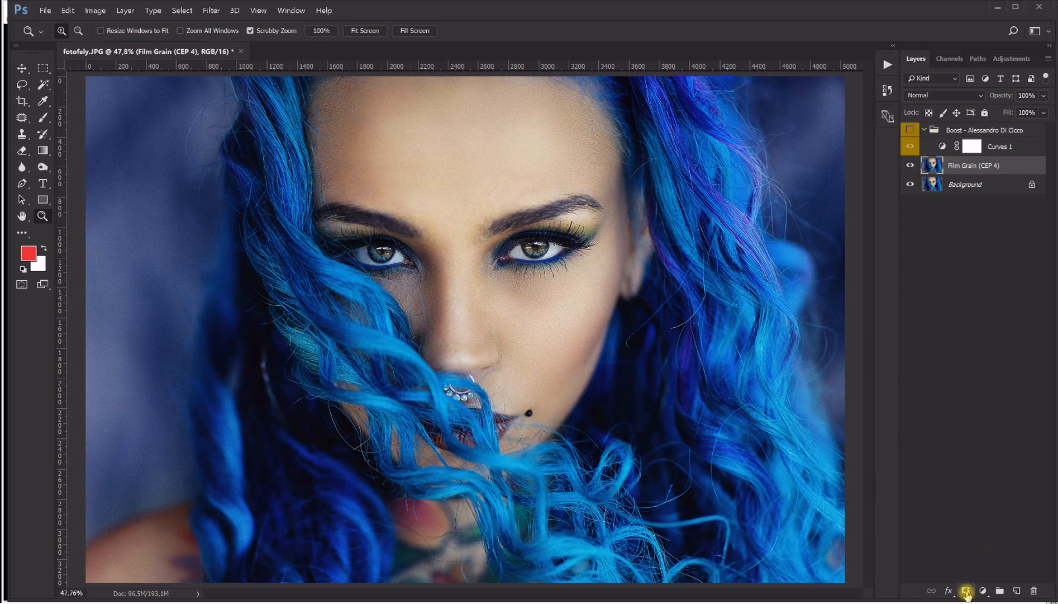
pyautogui.click(967, 593)
pyautogui.click(44, 248)
pyautogui.click(43, 118)
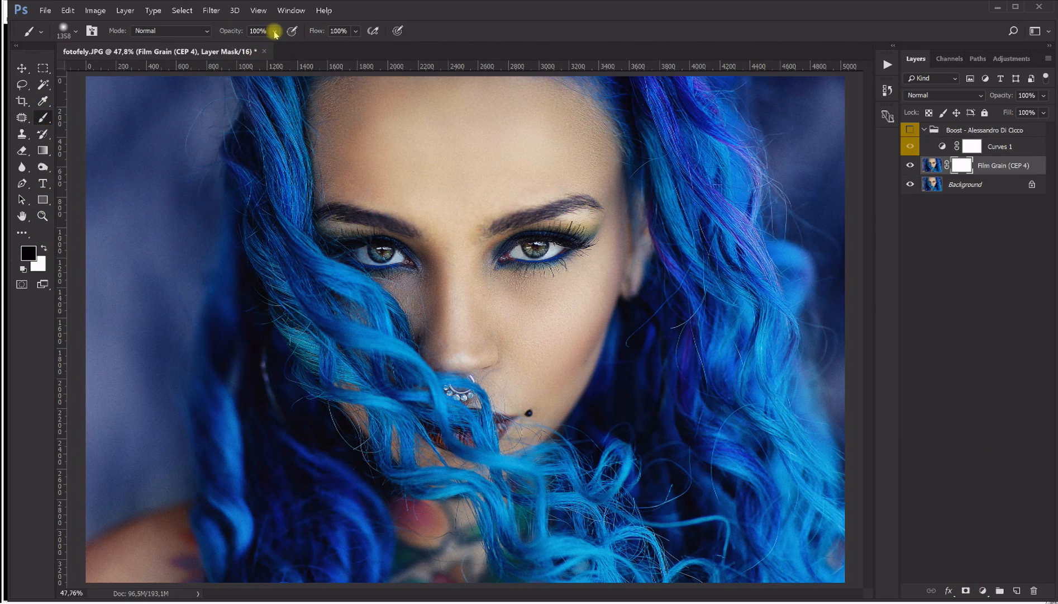
pyautogui.press('4')
pyautogui.click(498, 319)
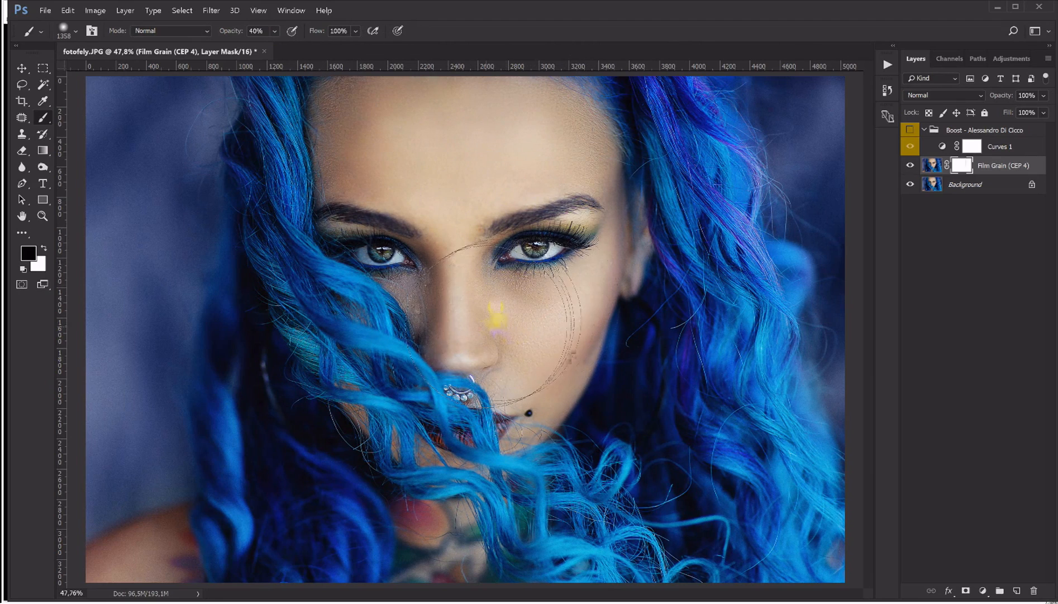
# Check the masked Film Grain layer's effect, show the Boost group again and flatten the image
pyautogui.click(910, 166)
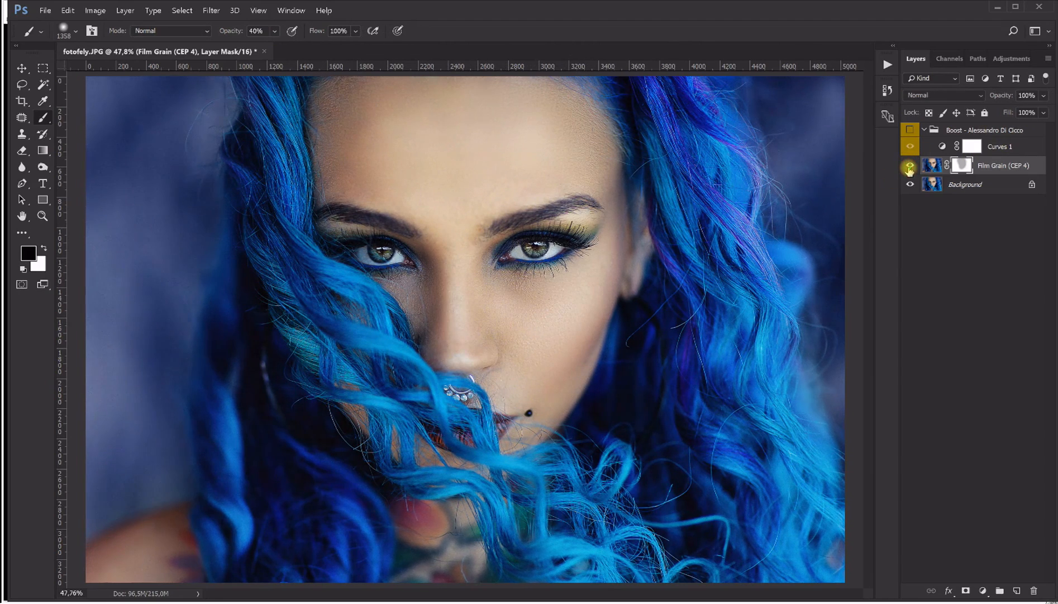
pyautogui.click(910, 132)
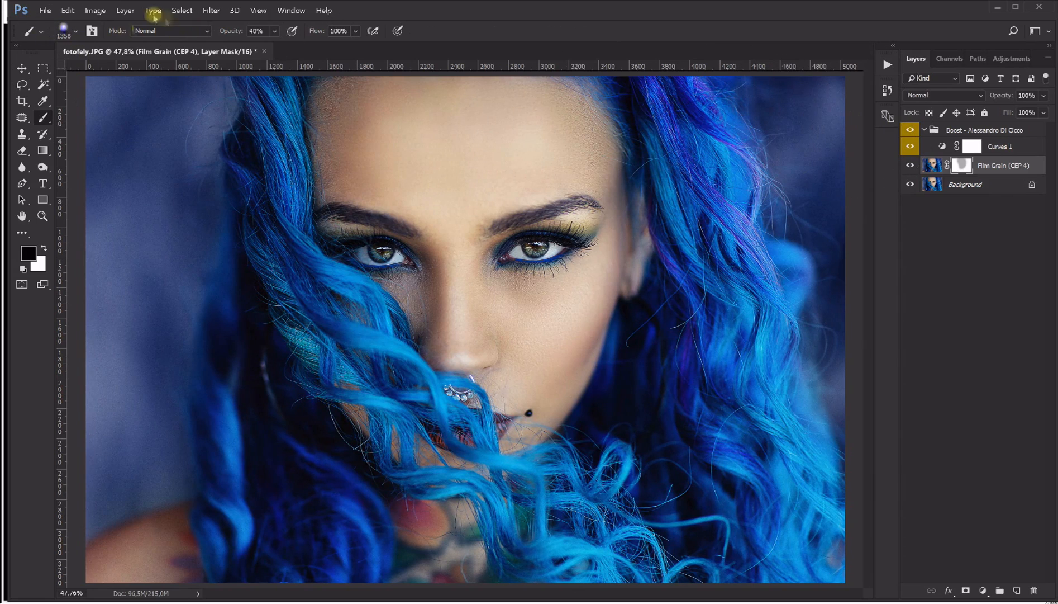
pyautogui.click(125, 11)
pyautogui.click(189, 359)
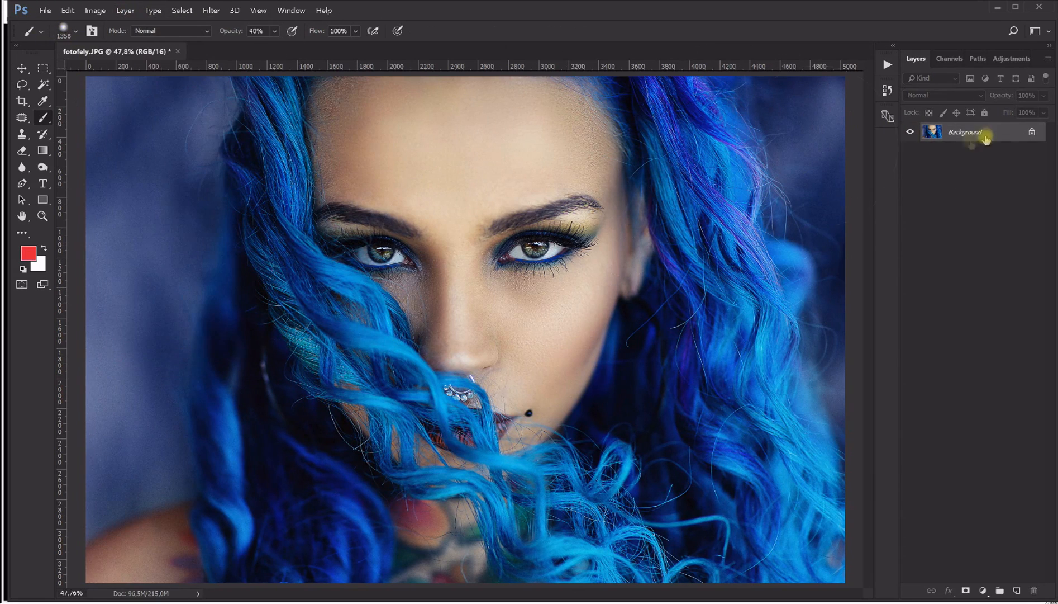
# View the whole portrait and compare the original fotofely.JPG state with the final flattened state in the history
pyautogui.click(43, 216)
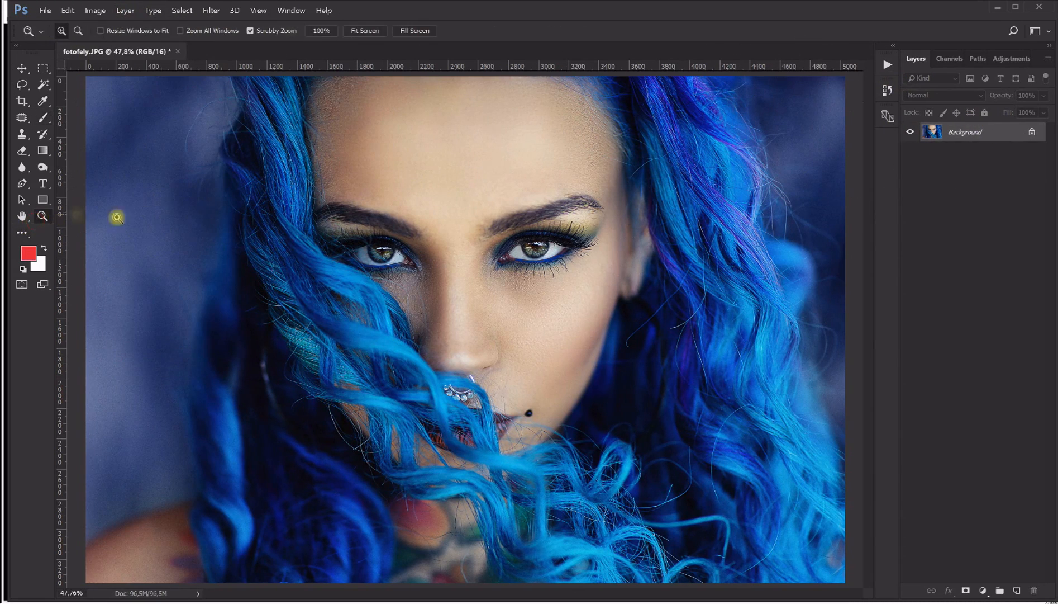
pyautogui.rightClick(194, 224)
pyautogui.click(244, 281)
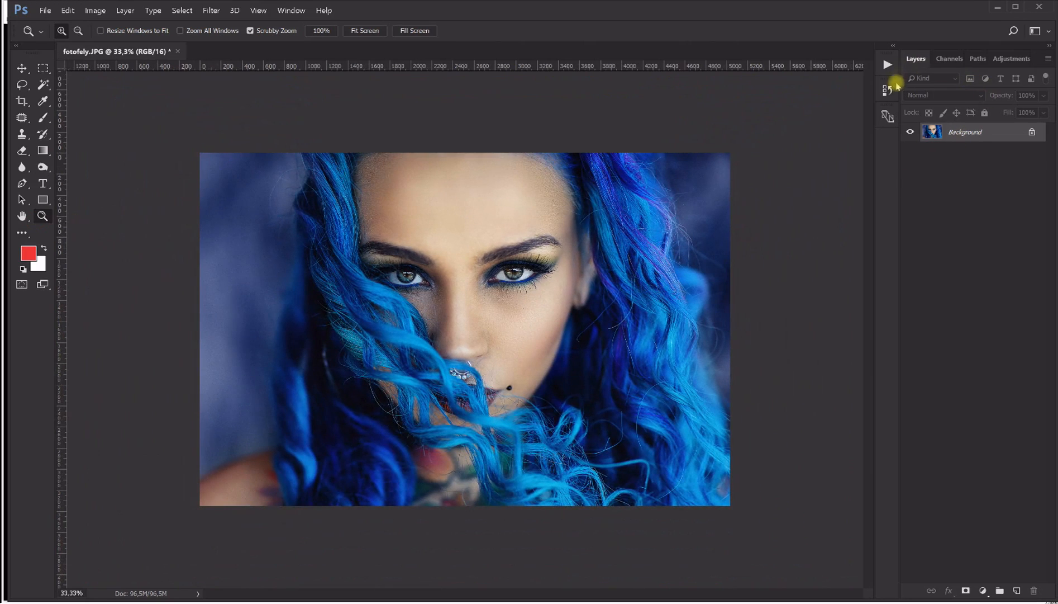
pyautogui.click(887, 88)
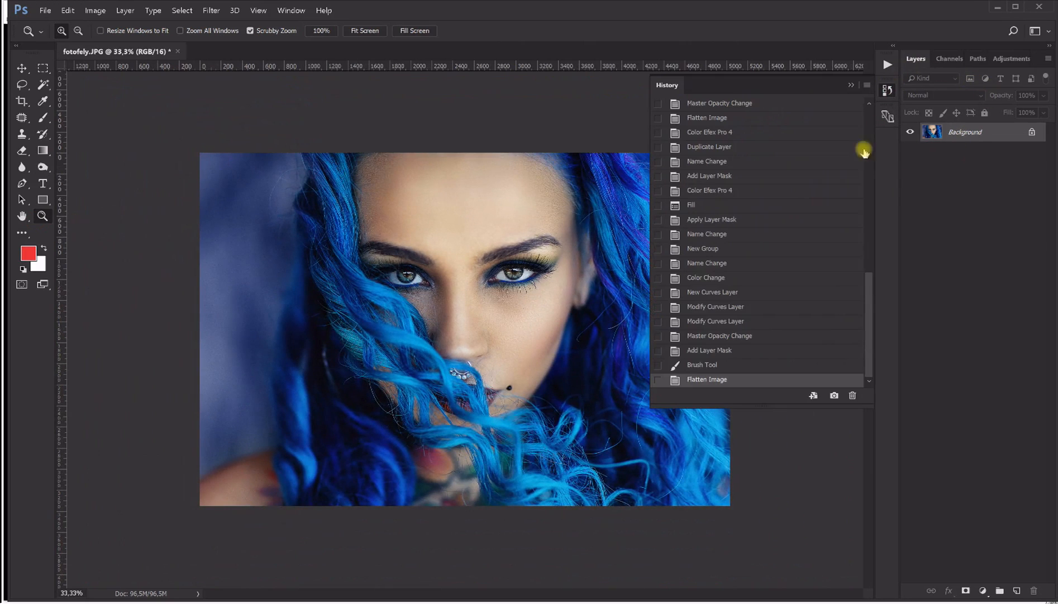
pyautogui.moveTo(870, 292); pyautogui.dragTo(863, 103)
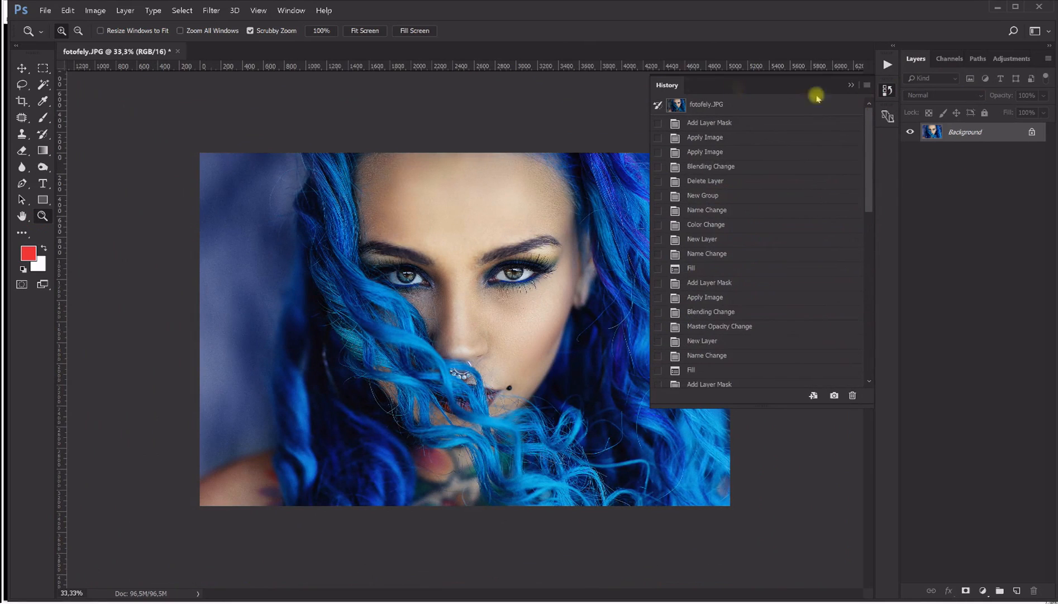
pyautogui.click(696, 106)
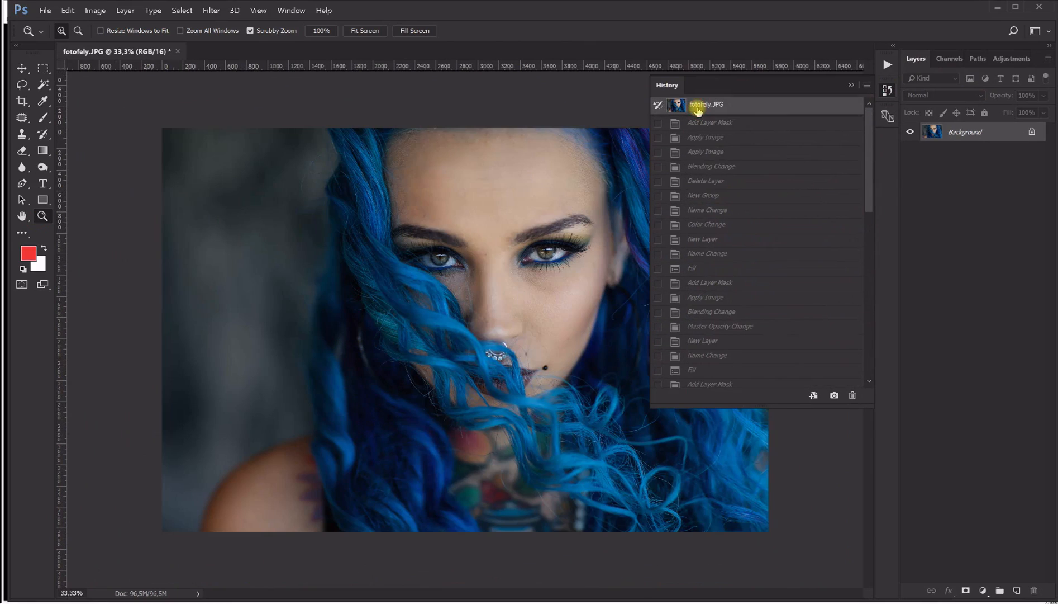
pyautogui.click(851, 84)
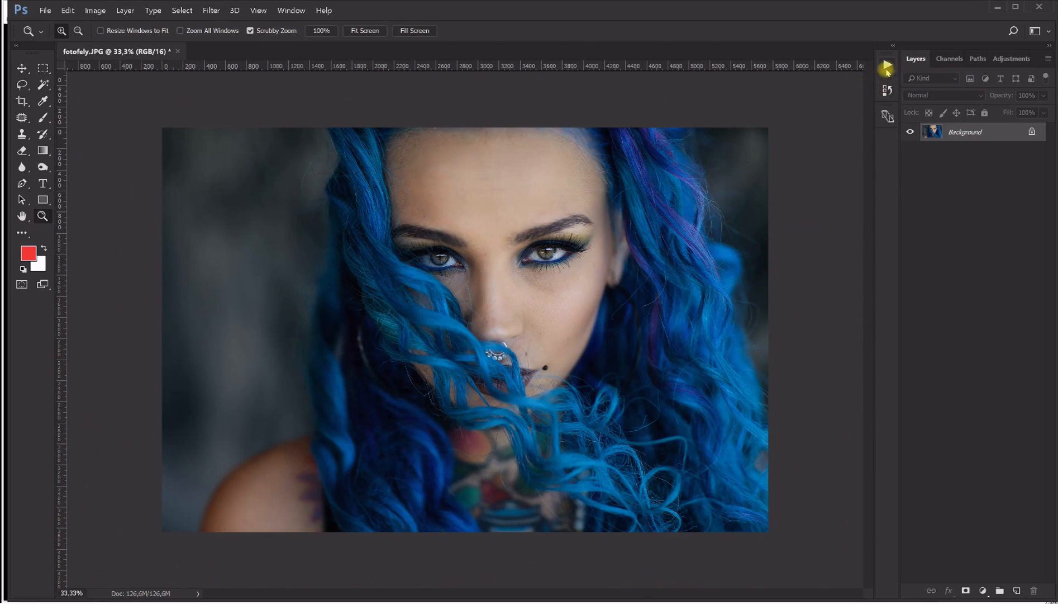
pyautogui.click(884, 88)
pyautogui.moveTo(868, 116); pyautogui.dragTo(861, 305)
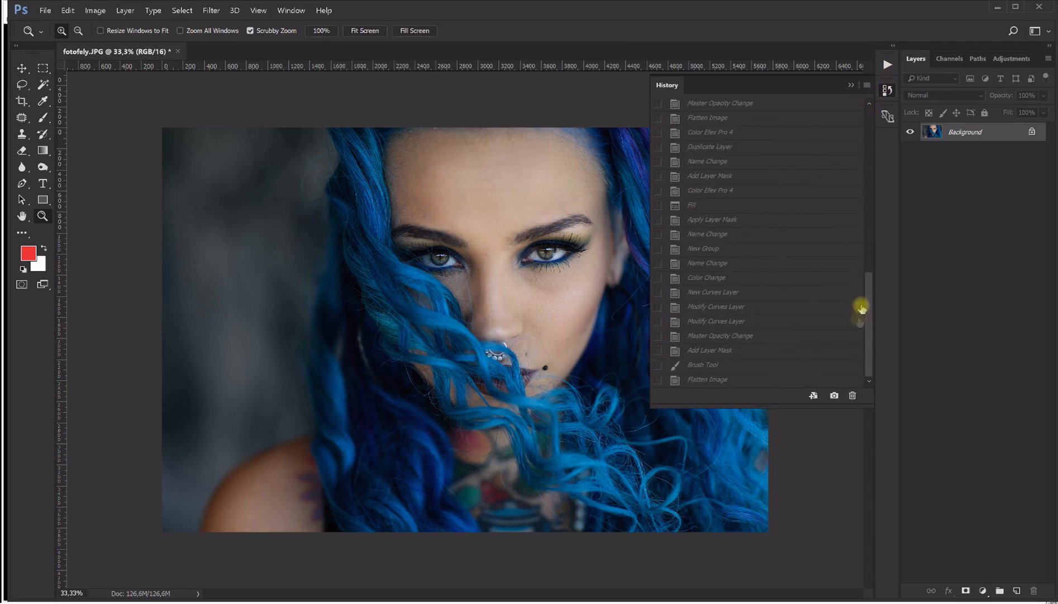
pyautogui.click(757, 381)
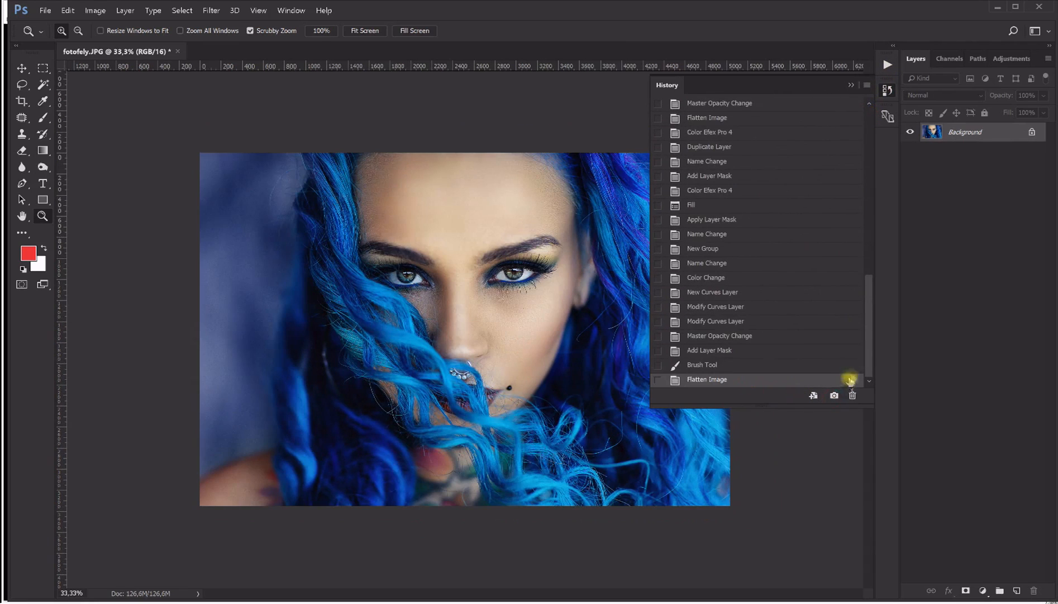
# Store the finished portrait as a history snapshot, compare it with the original image and return to the snapshot
pyautogui.moveTo(869, 354); pyautogui.dragTo(866, 187)
pyautogui.click(850, 106)
pyautogui.click(743, 104)
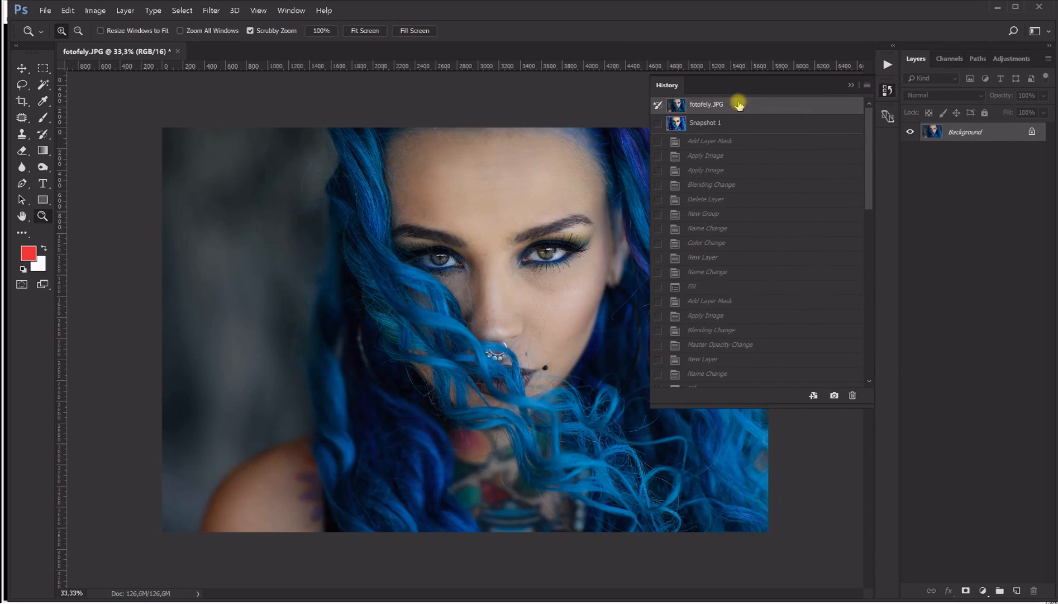
pyautogui.click(850, 85)
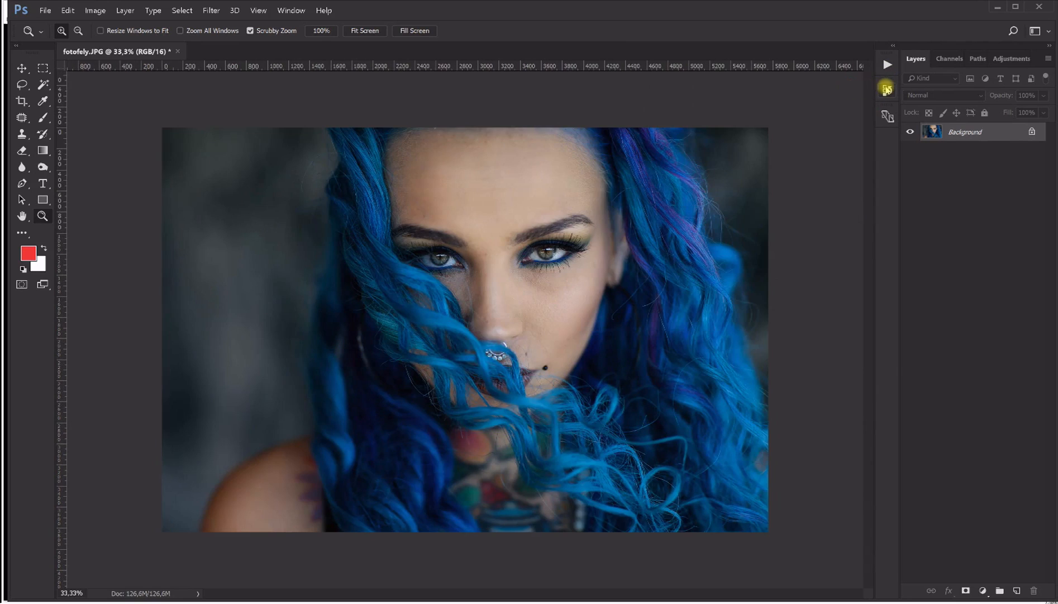
pyautogui.click(887, 89)
pyautogui.click(764, 122)
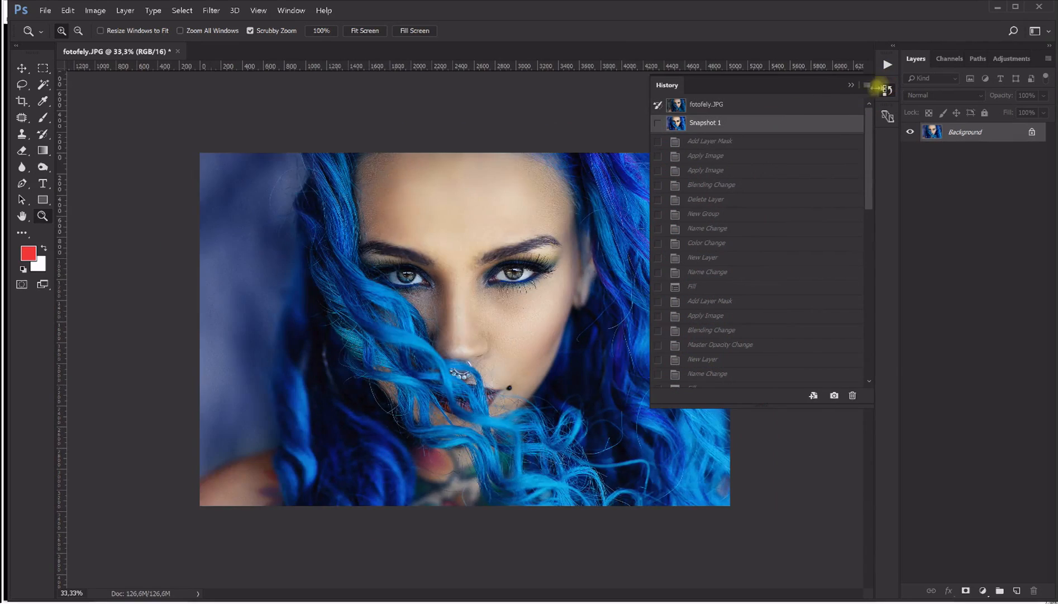
pyautogui.click(850, 85)
pyautogui.rightClick(497, 353)
pyautogui.click(517, 358)
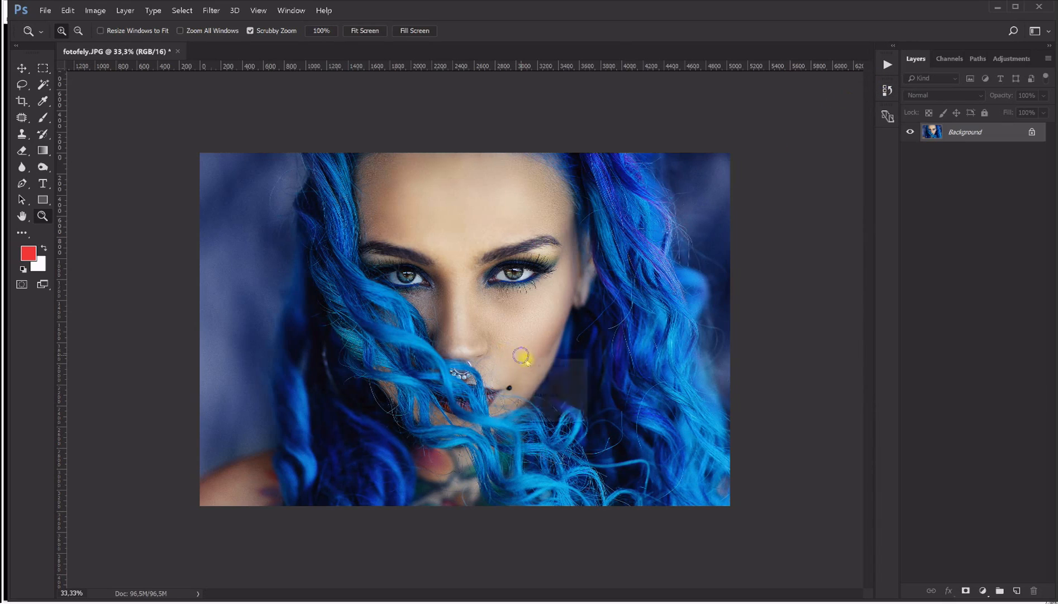